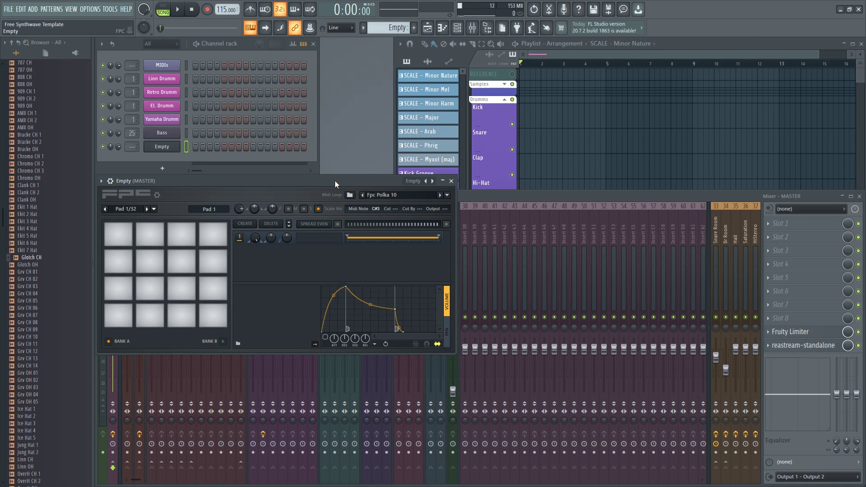
Step: Bring the FPC instrument window to the front and enlarge it in both width and height
left_click(524, 195)
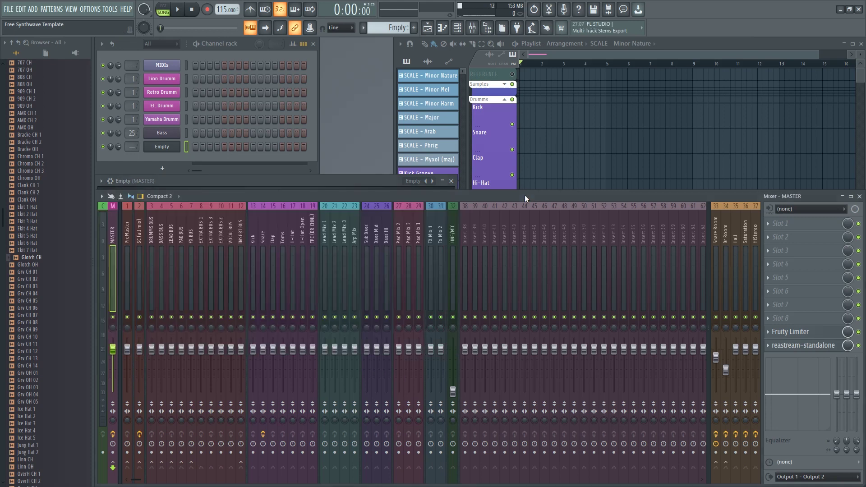
left_click(371, 184)
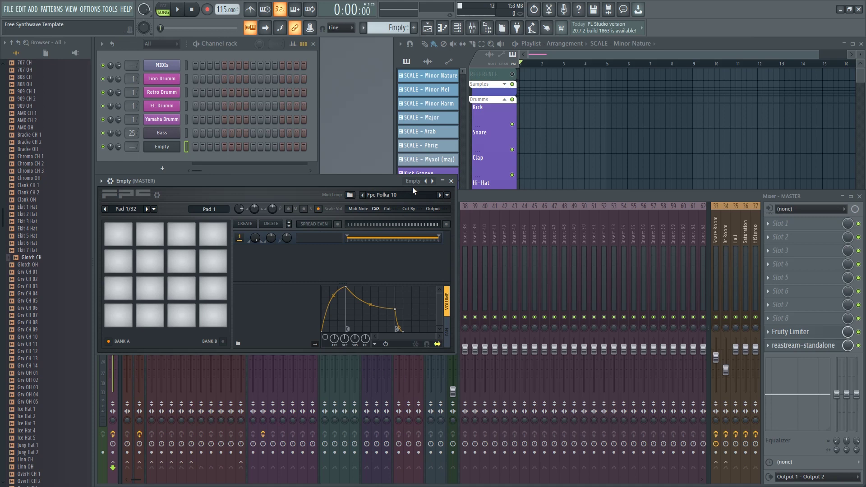
left_click_drag(456, 355, 524, 373)
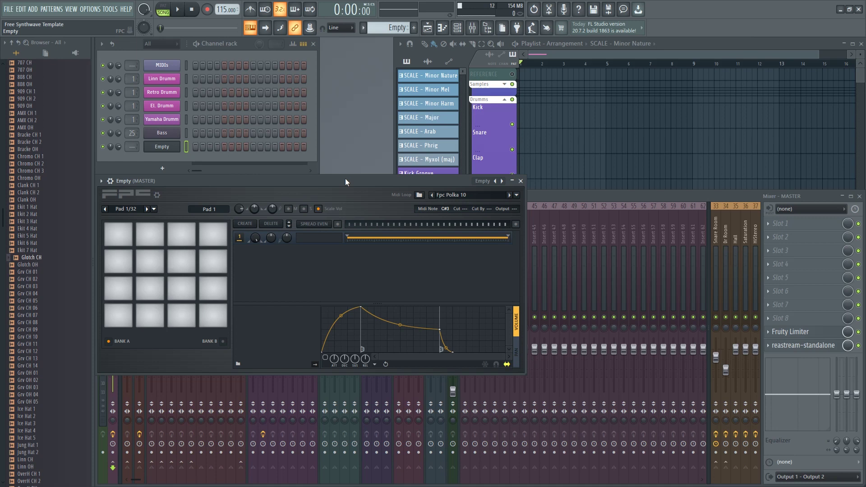
Step: Place the 100_Toploop_SP_04_406 loop at the start of the playlist's Snare track and play it briefly
scroll(64, 239, "down", 10)
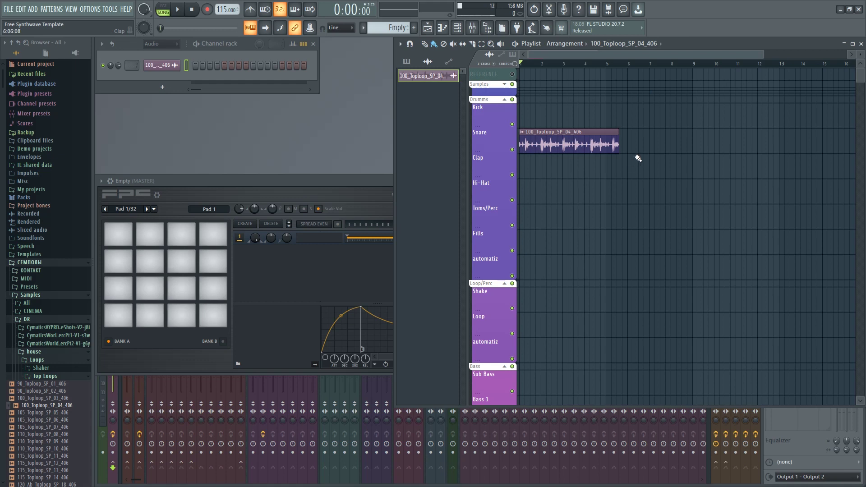
left_click(177, 9)
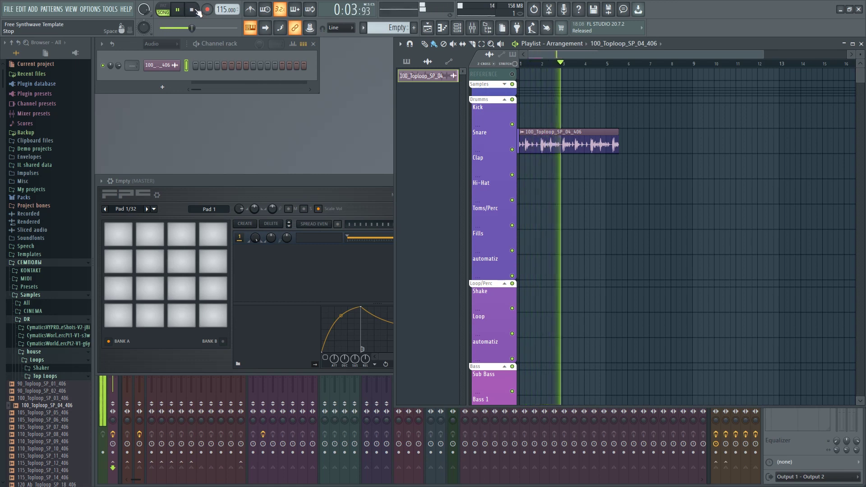
left_click(195, 10)
Step: Delete the 100_Toploop_SP_04_406 clip from the playlist and its channel from the channel rack
right_click(595, 147)
right_click(163, 66)
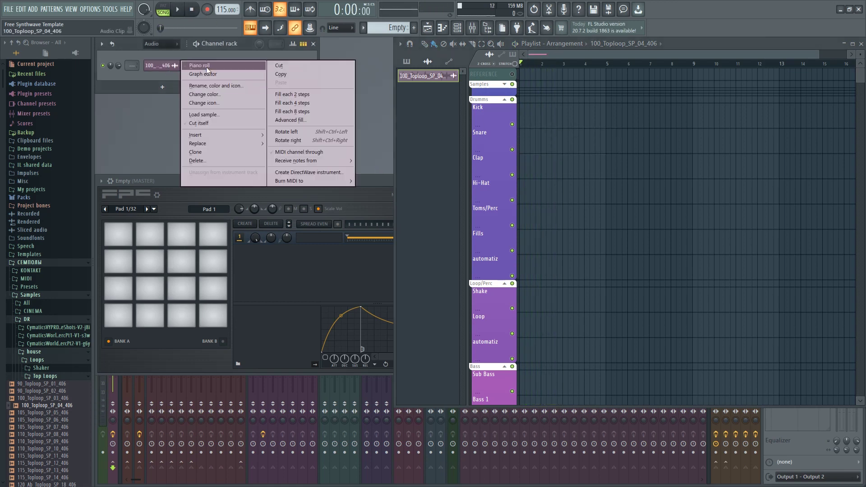
left_click(198, 161)
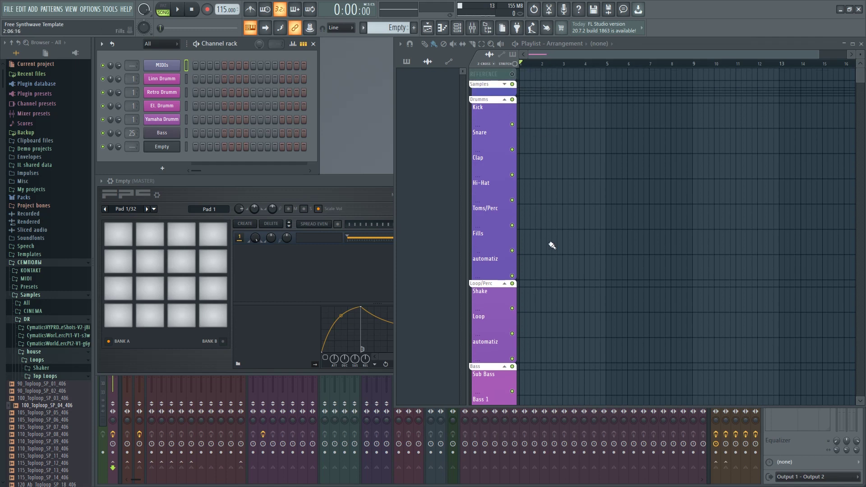
Step: Bring FPC back to the front and open the Hats samples under Packs > Drums in the browser
left_click(366, 181)
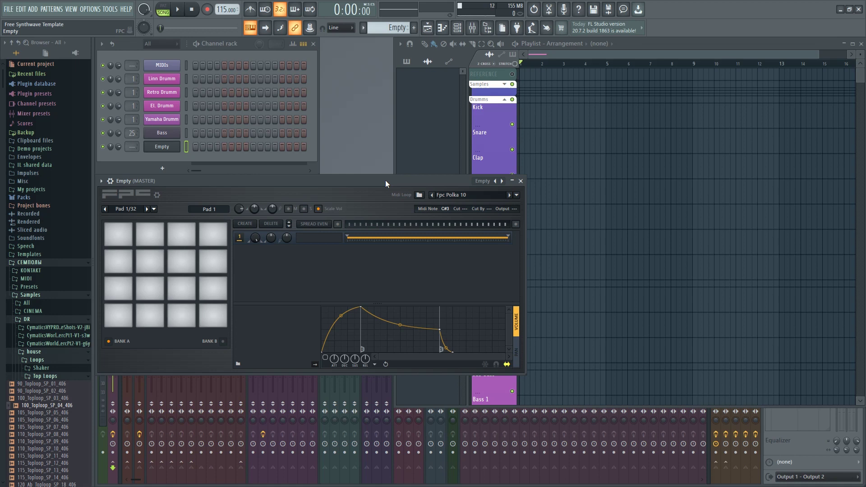
left_click_drag(387, 179, 387, 181)
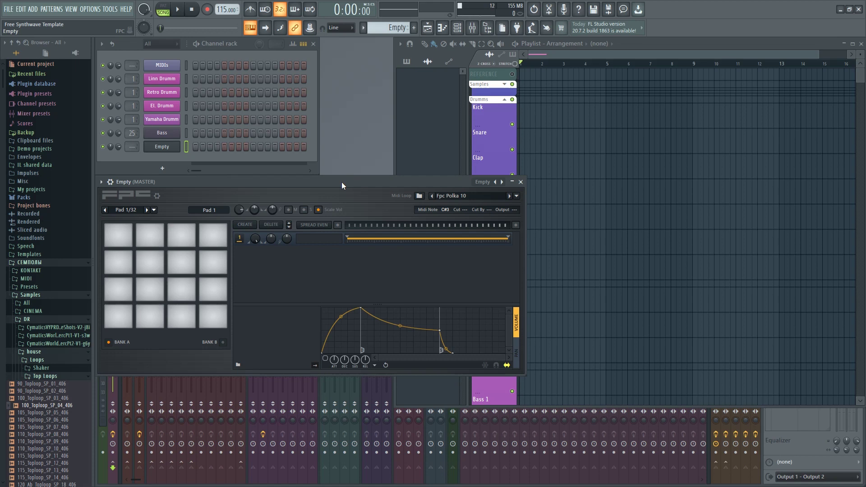
left_click(19, 197)
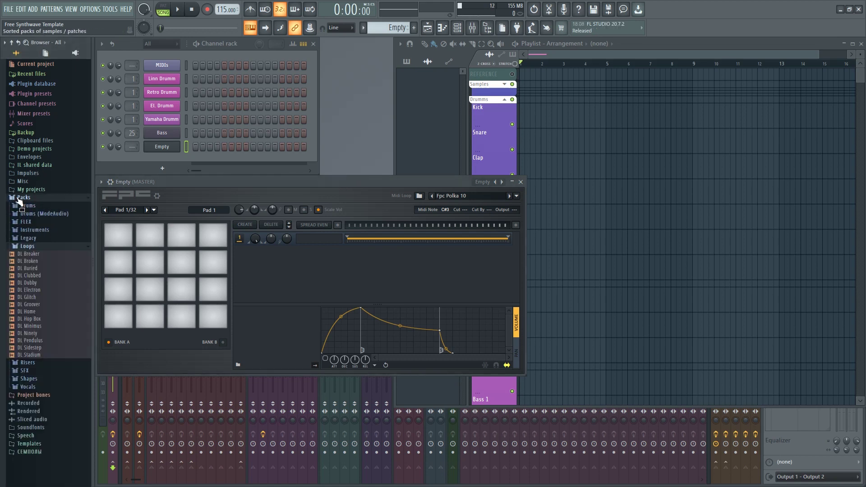
left_click(31, 214)
scroll(37, 277, "down", 6)
scroll(37, 277, "up", 6)
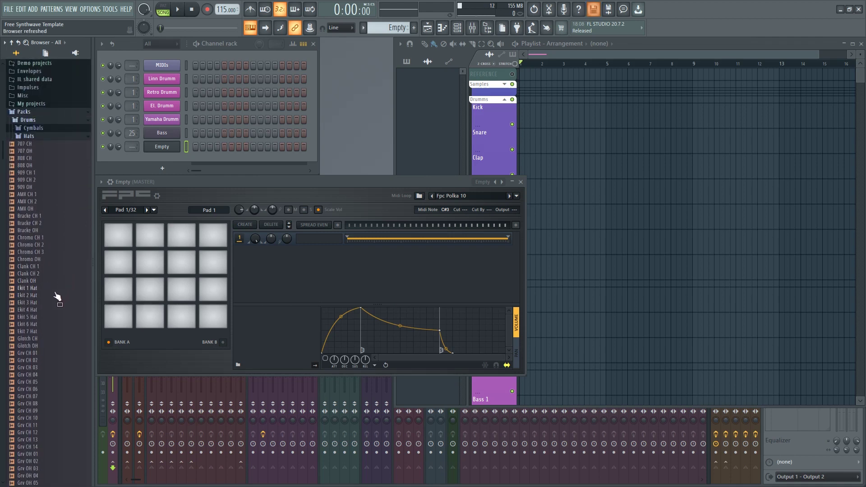
scroll(50, 293, "down", 4)
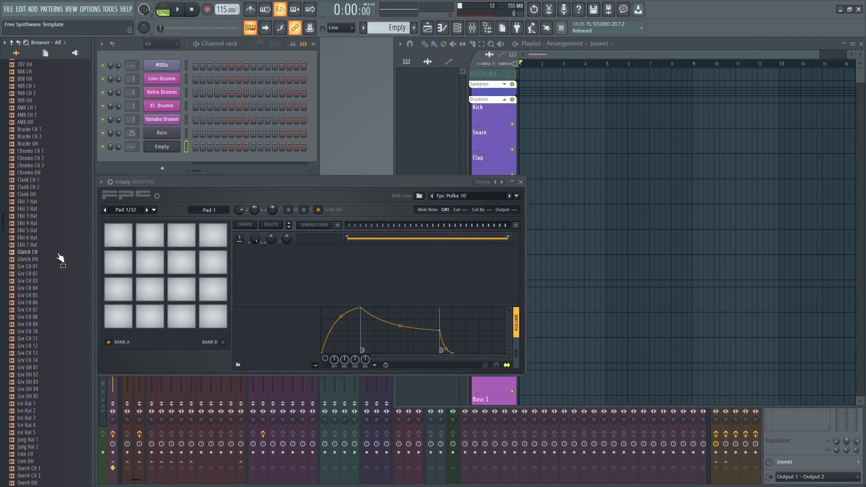
scroll(62, 275, "down", 4)
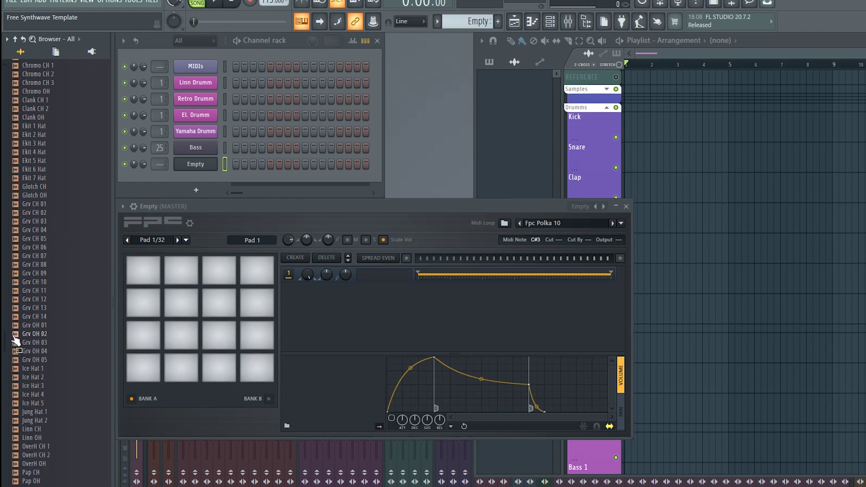
Step: Audition several hat samples, including Grv OH 02, Ekit 4 Hat, Chromo CH 3, Chromo CH 2 and Chromo CH 1
left_click(38, 334)
left_click(38, 152)
left_click(38, 134)
left_click(36, 128)
left_click(39, 82)
left_click(39, 74)
left_click(40, 67)
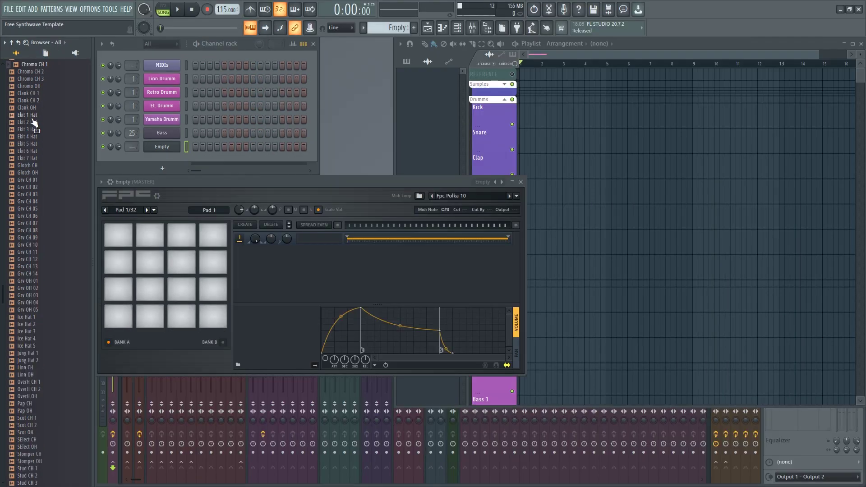
scroll(36, 266, "up", 6)
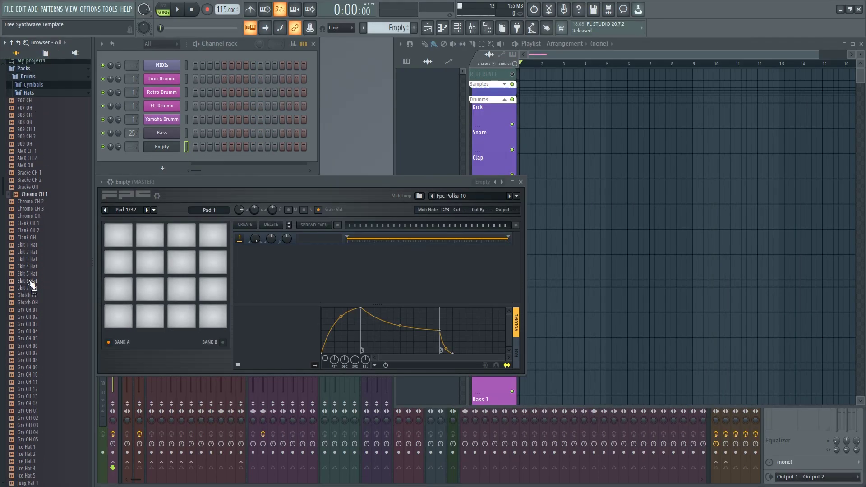
scroll(31, 283, "down", 6)
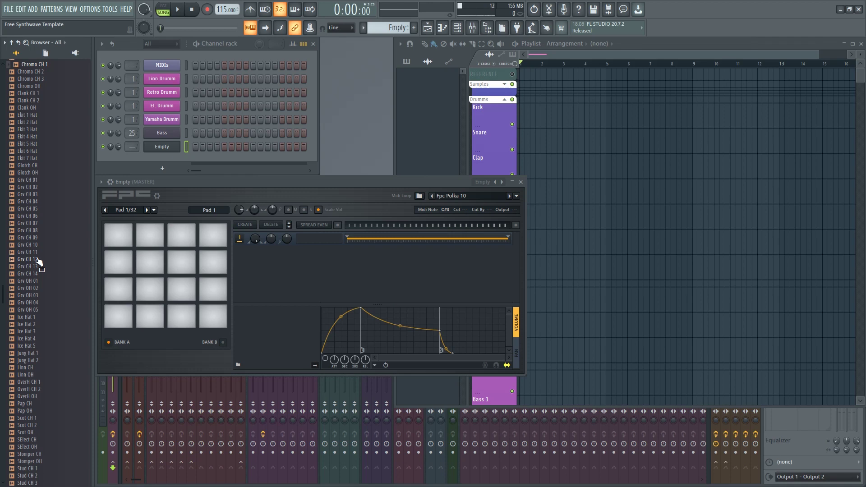
Step: Add the Grv CH 03 sample to the channel rack as a new channel
left_click_drag(26, 176, 28, 184)
left_click_drag(31, 199, 168, 158)
scroll(232, 149, "down", 2)
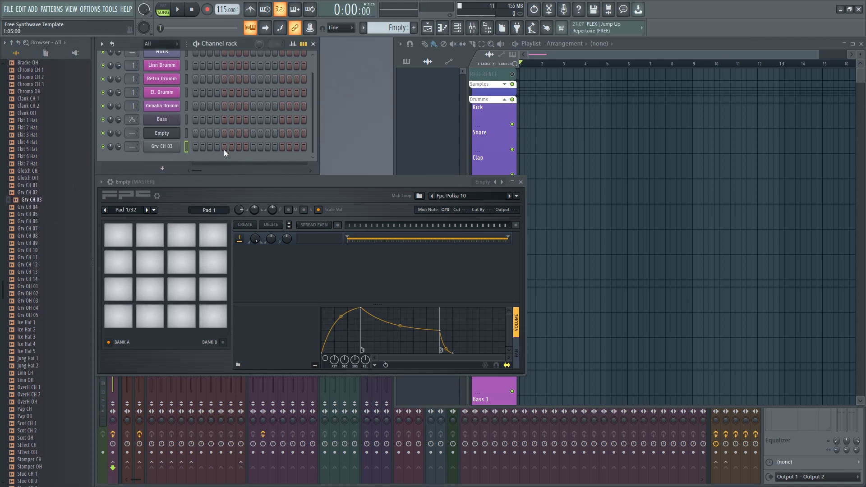
Step: Delete the Grv CH 03 channel from the channel rack
right_click(174, 145)
left_click(212, 242)
left_click(478, 278)
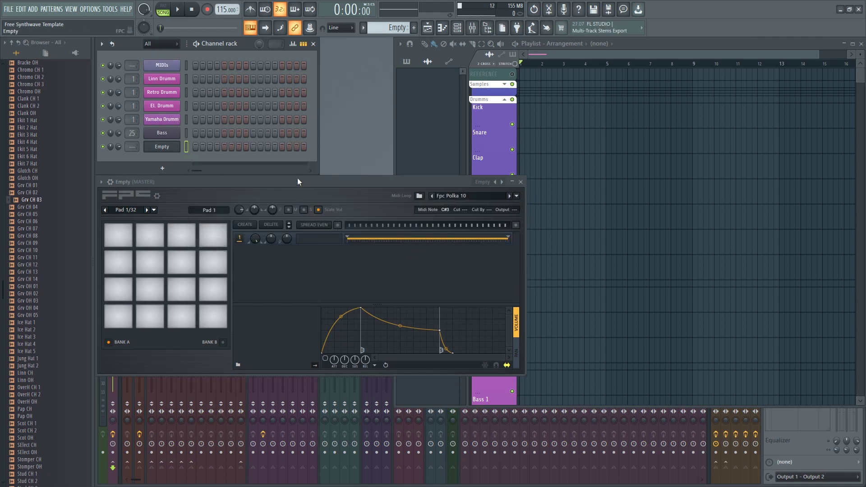
Step: Place the Ekit 7 Hat sample on the Snare track of the playlist
left_click(284, 183)
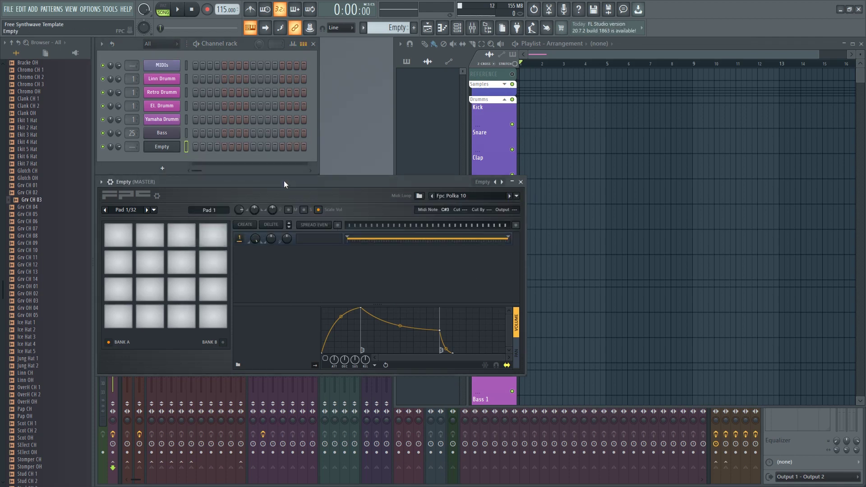
left_click(571, 55)
left_click_drag(29, 163, 559, 144)
Step: Delete the Ekit 7 Hat audio channel together with its playlist clip
right_click(176, 65)
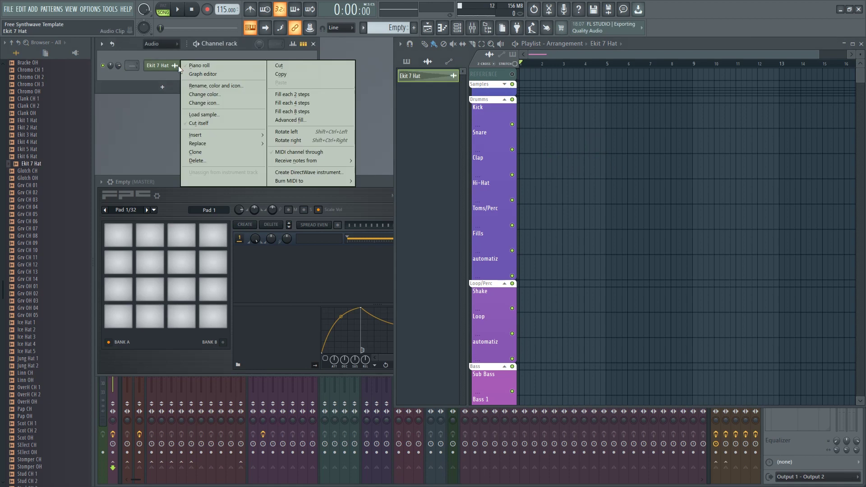
left_click(192, 161)
left_click(478, 278)
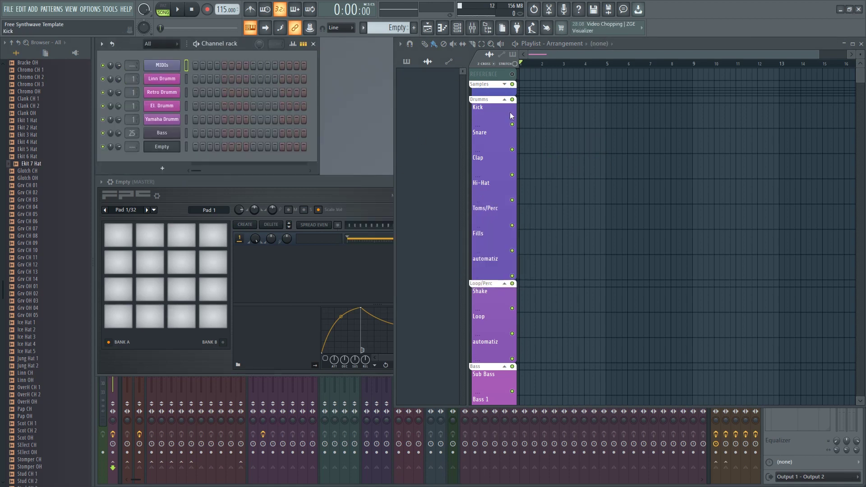
Step: Load the Empty preset in FPC and make the plugin window narrower
left_click(312, 179)
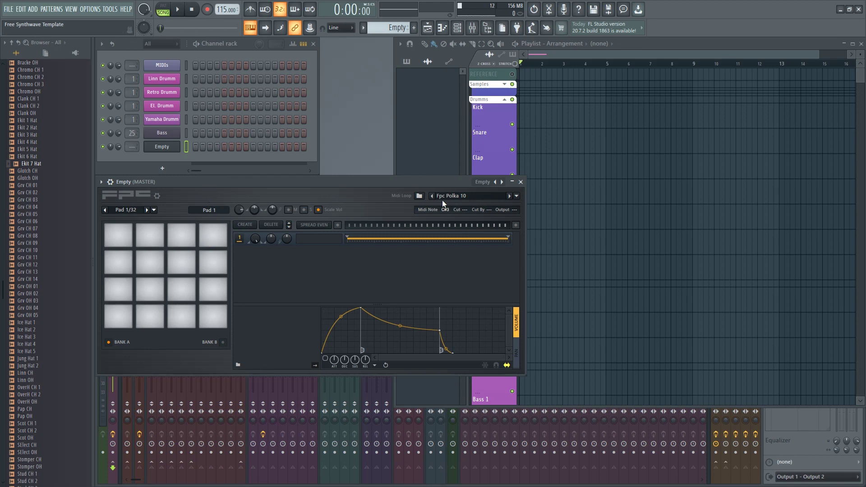
left_click(487, 182)
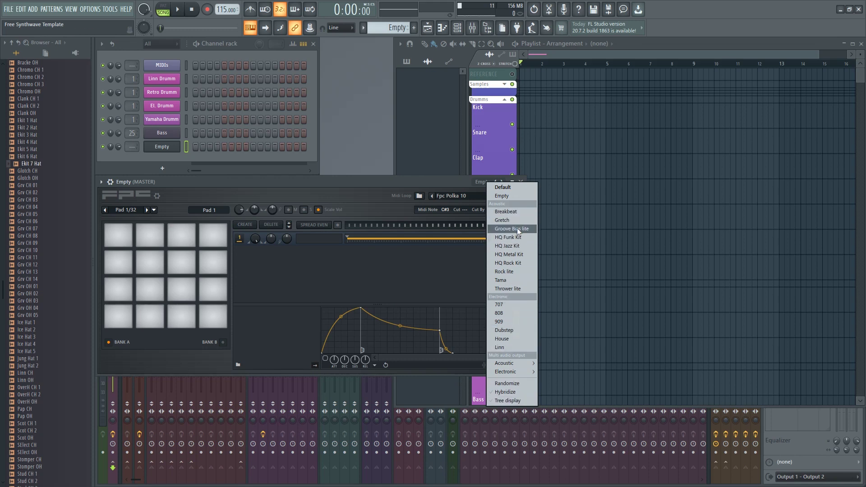
left_click(517, 197)
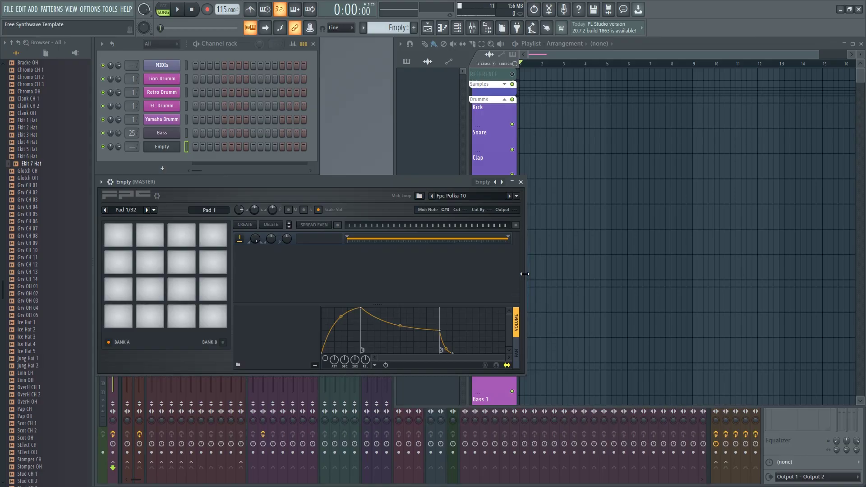
left_click_drag(525, 275, 489, 275)
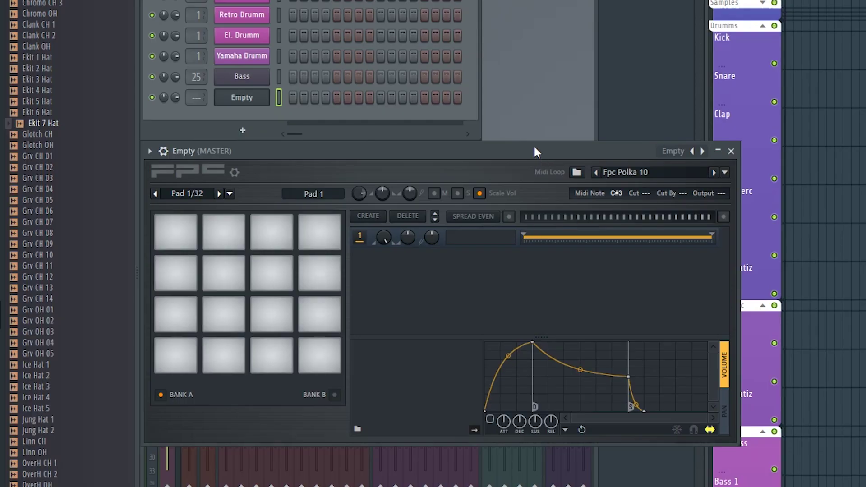
mouse_move(534, 147)
left_mouse_down()
mouse_move(532, 135)
mouse_move(533, 147)
left_mouse_up()
Step: Load the Grv CH 05 sample onto FPC pad 1 and Grv CH 09 onto pad 2
left_click(41, 204)
left_click_drag(42, 205, 174, 358)
left_click_drag(29, 245, 223, 356)
Step: Open the Empty channel's piano roll and enter four notes alternating between Grv CH 09 and Grv CH 05
right_click(246, 101)
left_click(289, 93)
scroll(458, 275, "up", 5)
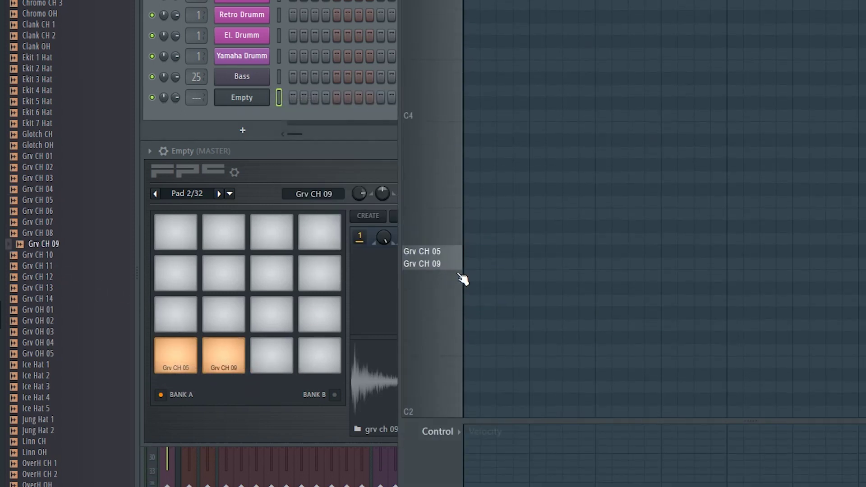
left_click(468, 264)
left_click(569, 252)
left_click(650, 263)
left_click(733, 251)
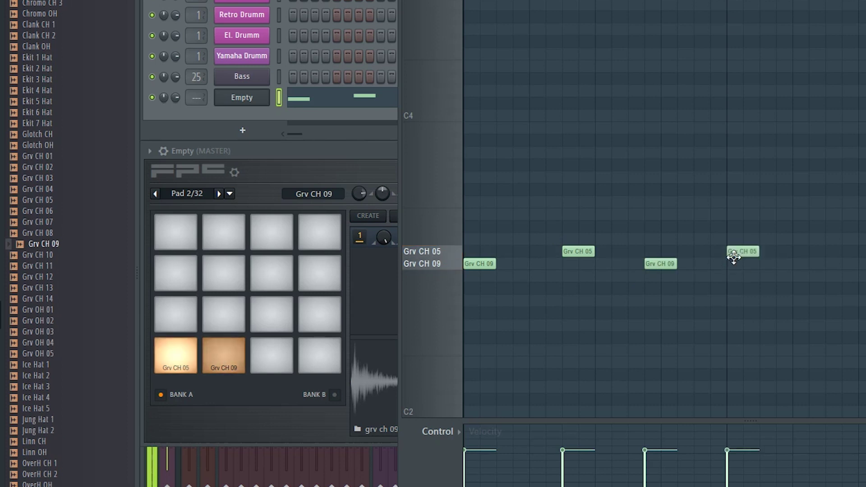
Step: Delete all four hat notes from the piano roll
right_click(742, 251)
right_click(661, 263)
right_click(578, 251)
right_click(480, 264)
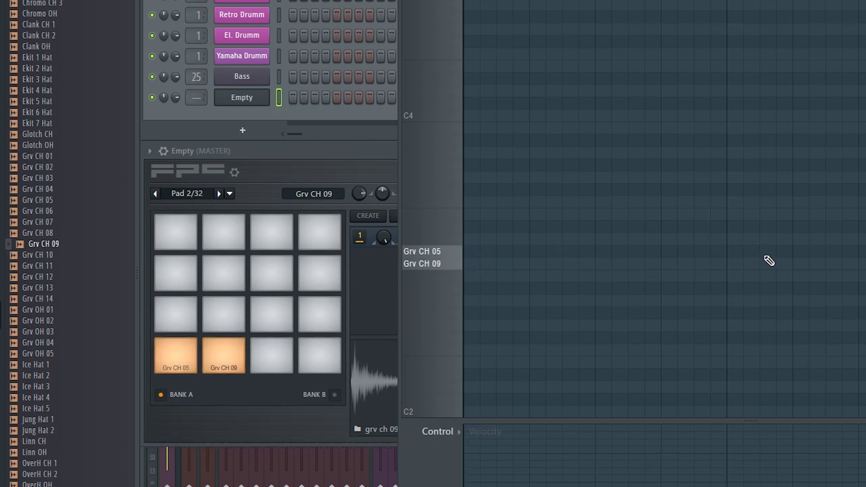
Step: Return to the FPC window and close the piano roll
left_click(710, 1)
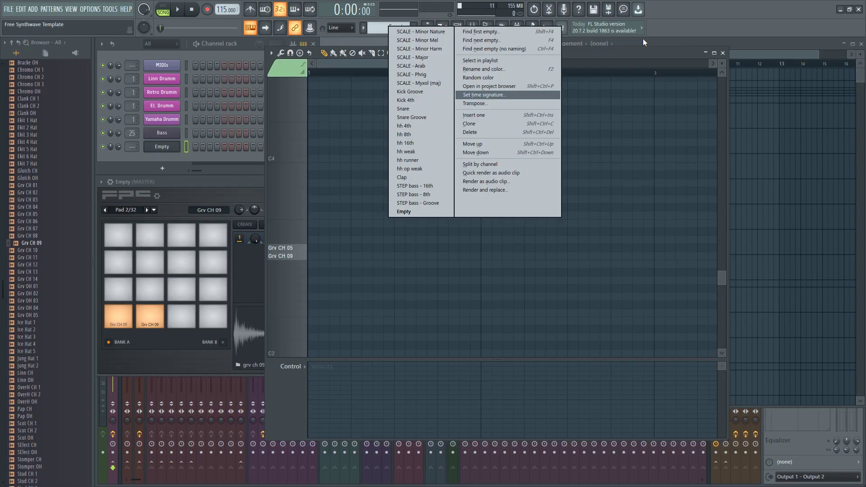
left_click(642, 39)
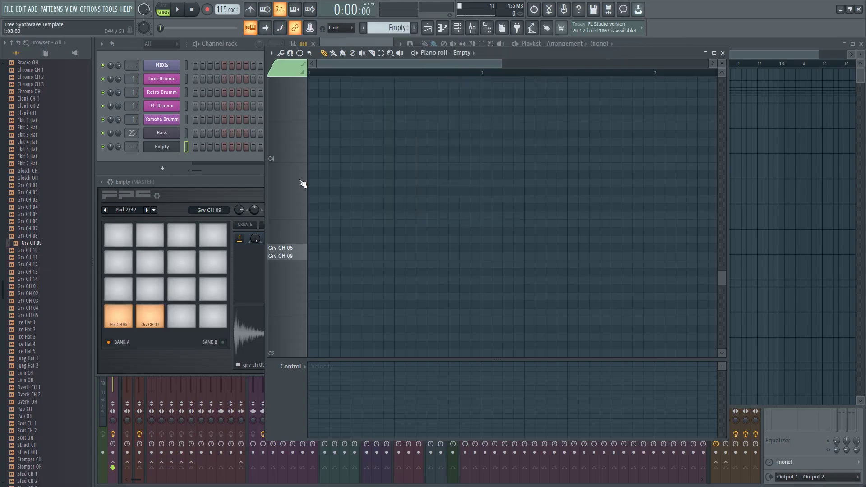
left_click(150, 316)
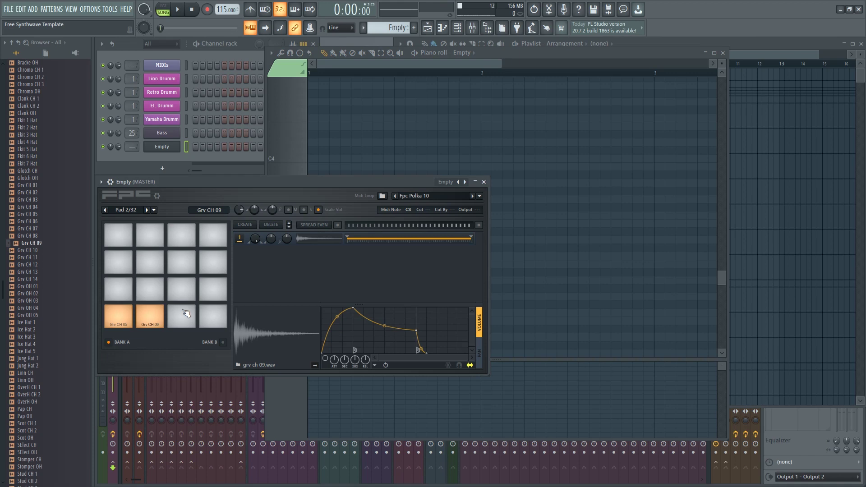
left_click(724, 53)
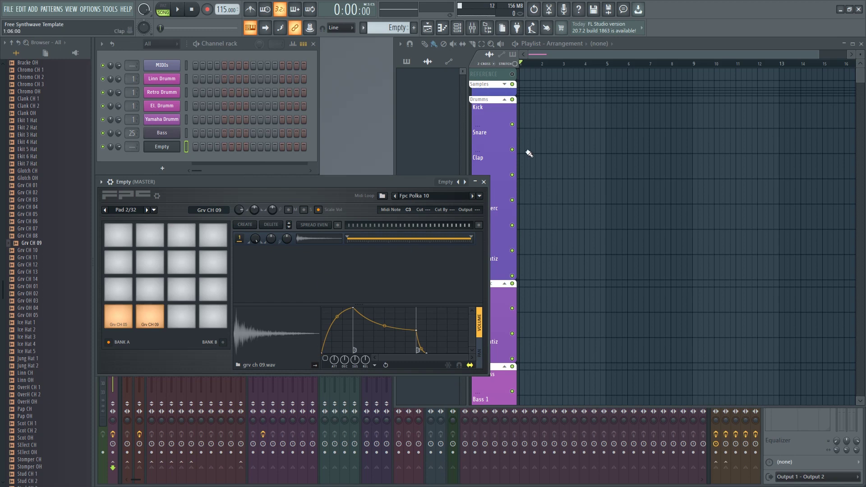
Step: Place the Empty pattern at bar 1 of the playlist's Kick track and bring FPC back to the front
left_click(530, 118)
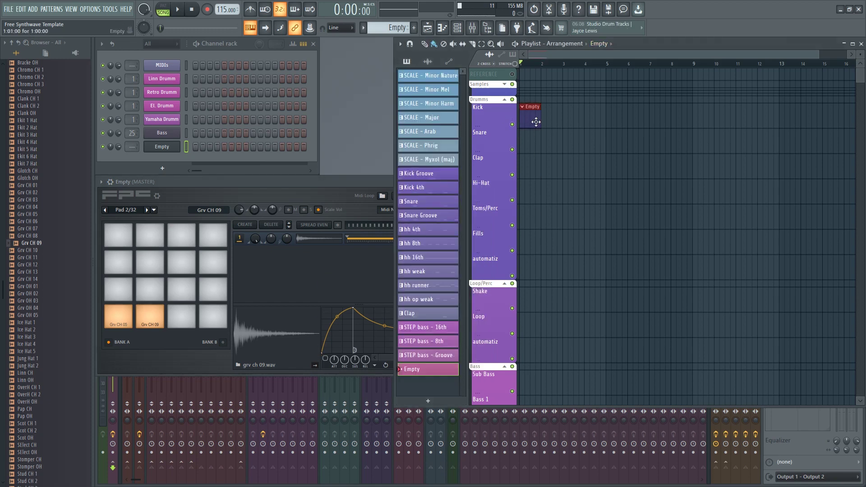
left_click(335, 182)
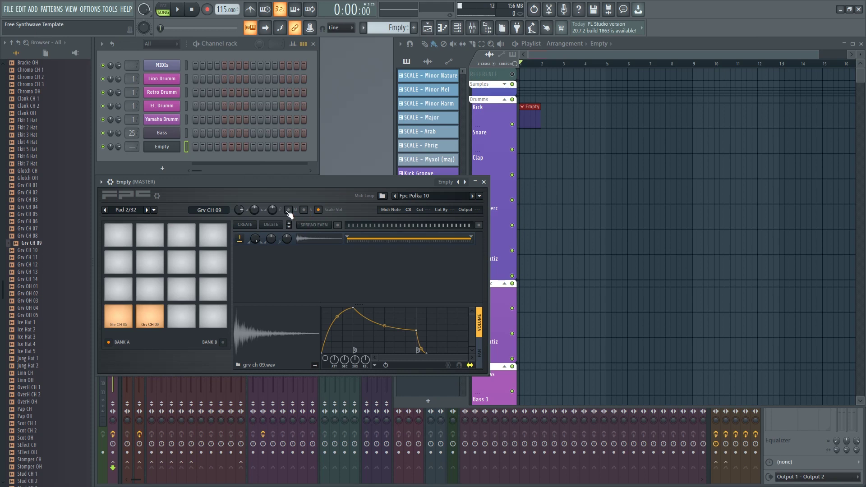
Step: Trigger the Grv CH 05 and Grv CH 09 pads in turn to hear both hats
left_click(122, 318)
left_click(147, 318)
left_click(120, 317)
left_click(156, 317)
left_click(153, 321)
left_click(121, 323)
left_click(155, 321)
left_click(155, 322)
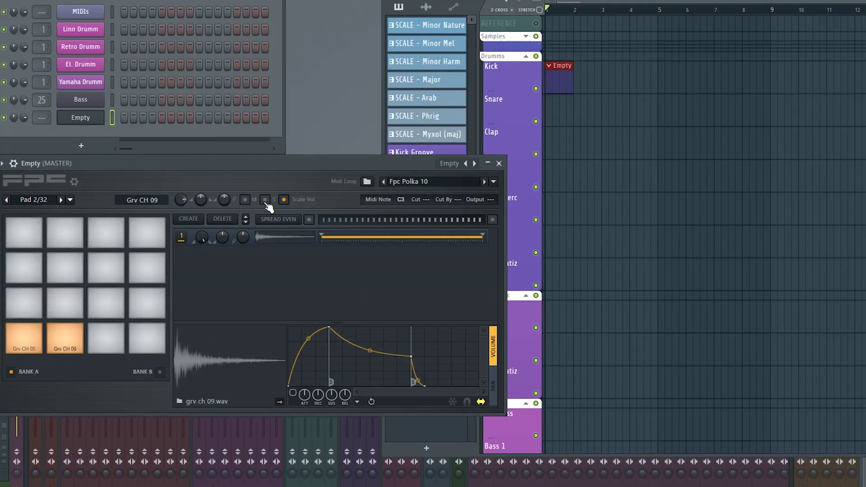
Step: Try the solo and mute switches of the Grv CH 09 pad and create an automation clip for its mute
left_click(265, 200)
left_click(245, 200)
right_click(247, 201)
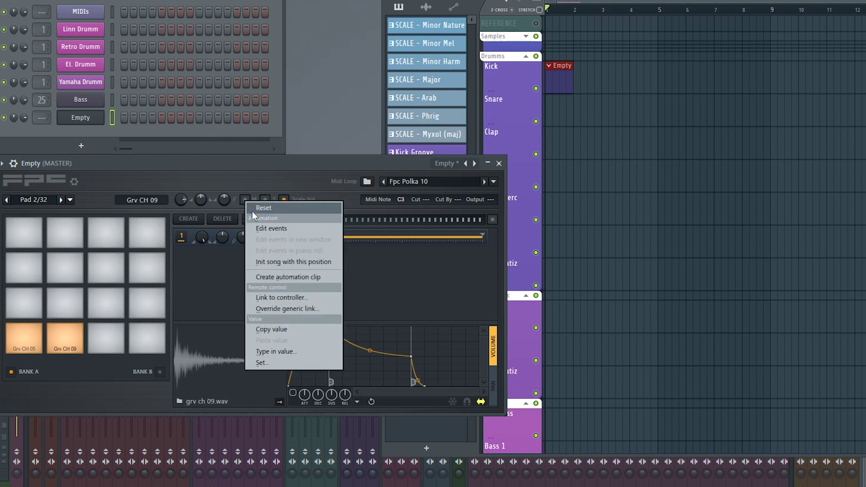
left_click(293, 279)
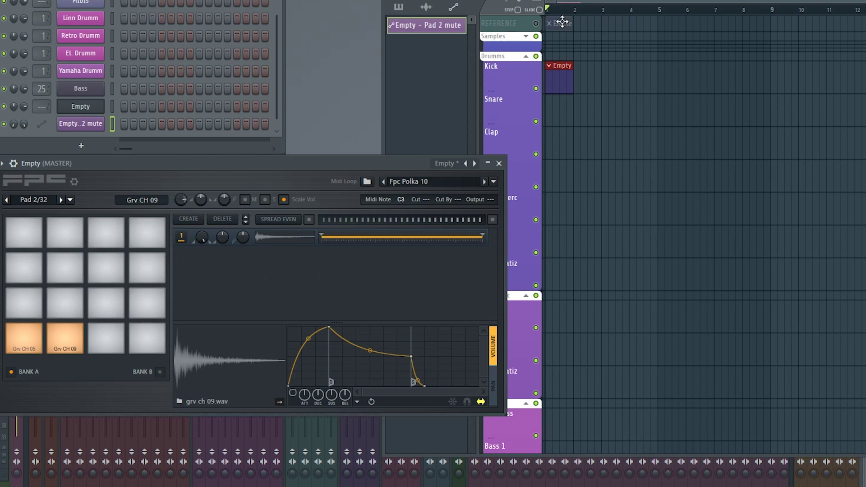
Step: Place the Pad 2 mute clip at bar 1 of the Snare track and reshape its opening points, checking the switch within bar 1
left_click(547, 113)
left_click_drag(572, 103, 761, 118)
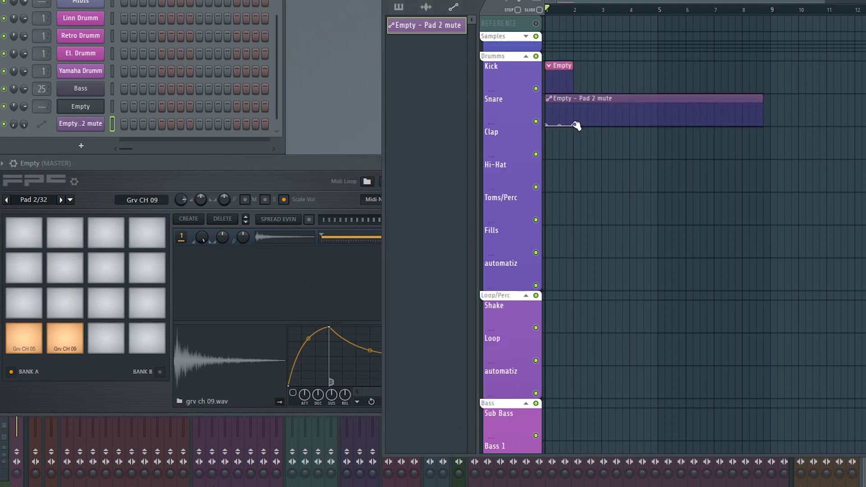
left_click(564, 10)
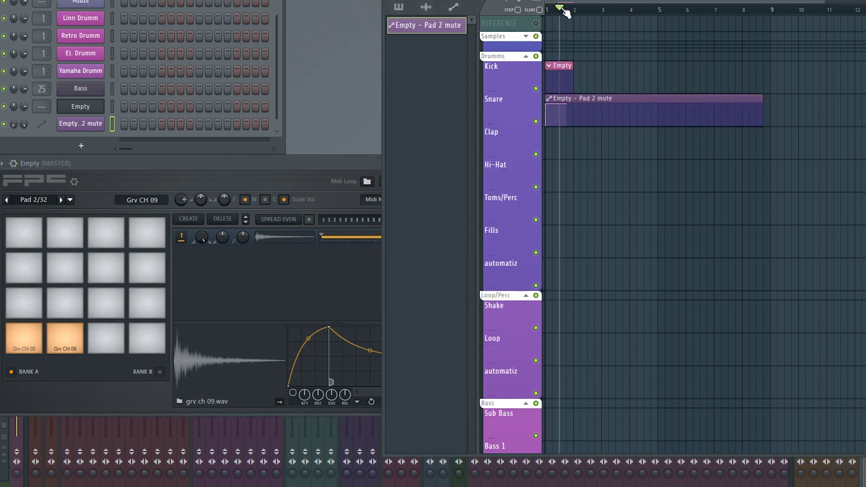
Step: Delete the early points of the Pad 2 mute automation and remove the clip from the Snare track
right_click(567, 104)
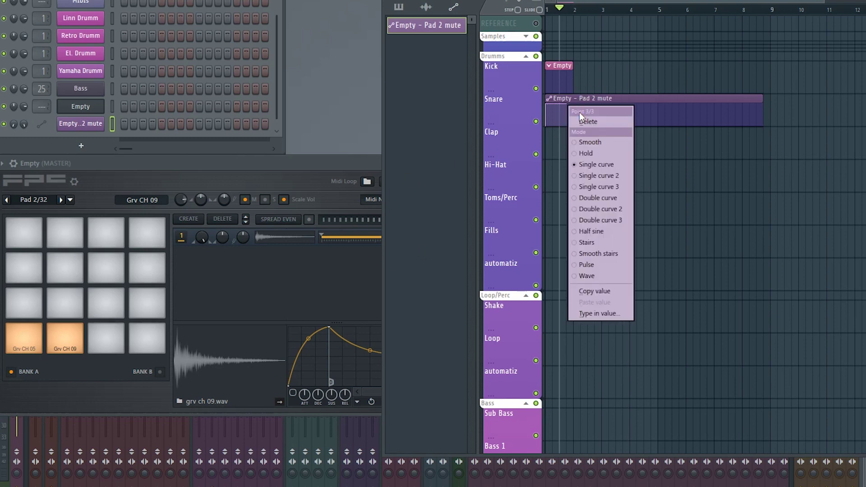
left_click(586, 121)
right_click(546, 105)
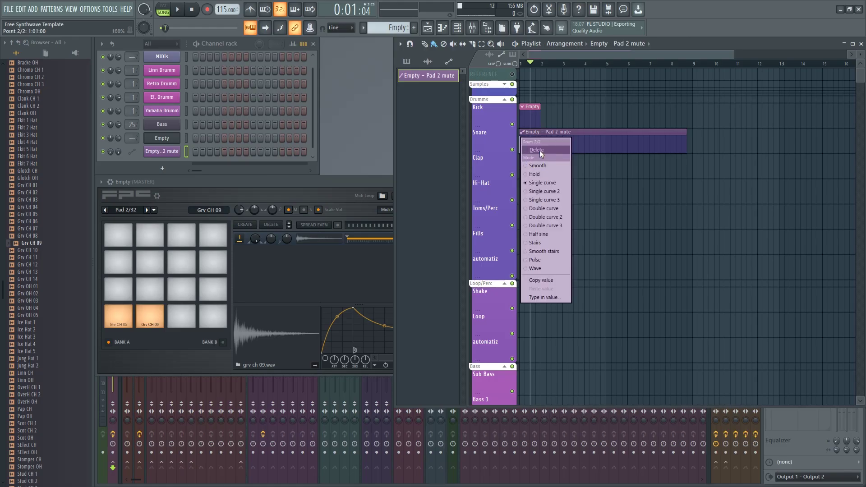
left_click(540, 150)
left_click(516, 277)
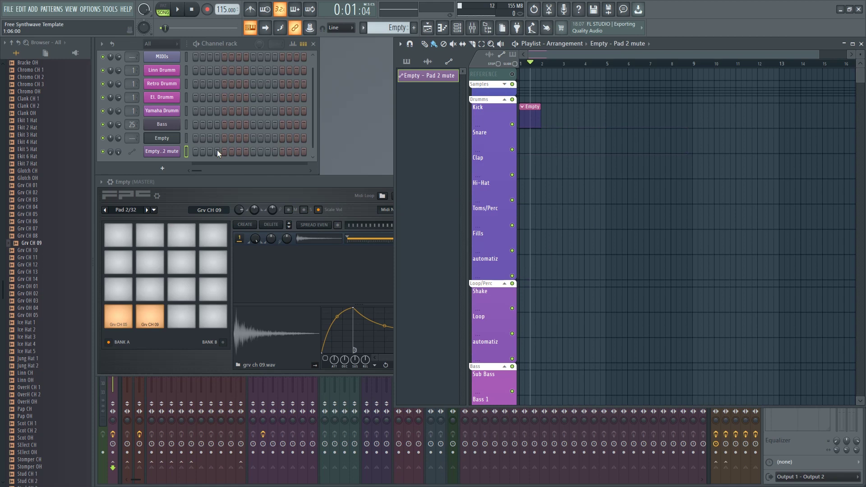
Step: Delete the Pad 2 mute automation channel from the channel rack and bring FPC back to the front
right_click(167, 154)
left_click(202, 235)
left_click(478, 275)
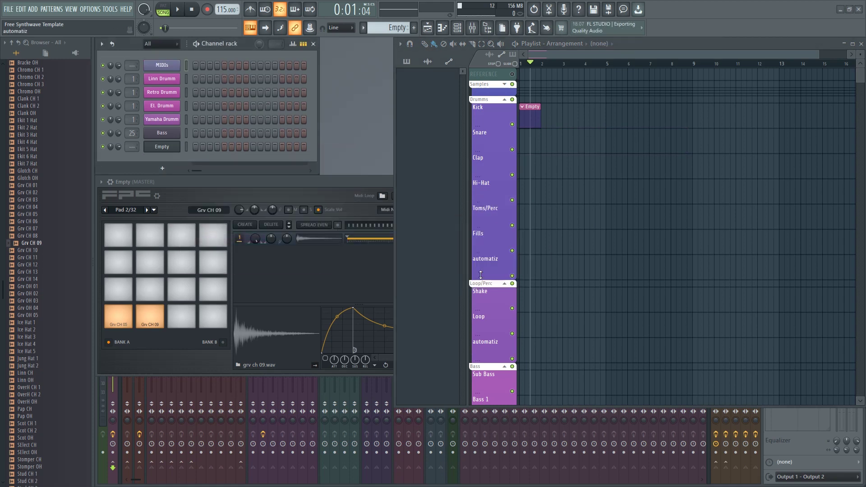
left_click(336, 183)
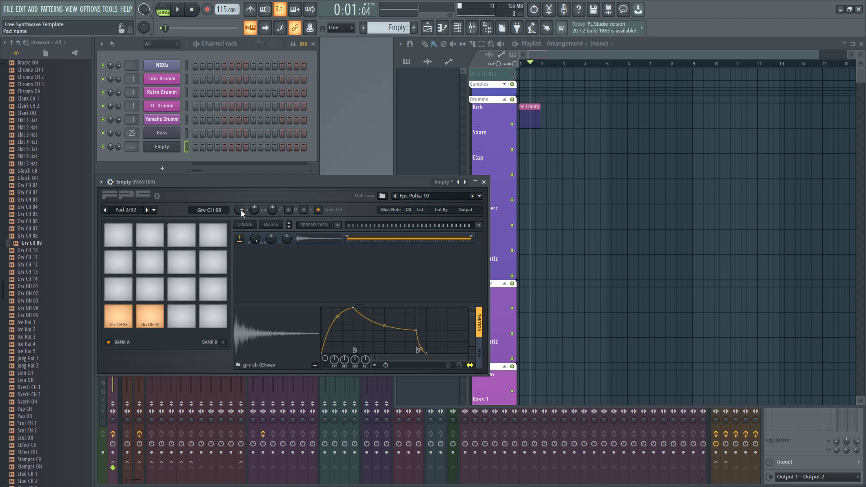
Step: Look through the knobs and the mixer output choices of the Grv CH 09 and Grv CH 05 pads
left_click_drag(254, 209, 273, 221)
left_click(480, 209)
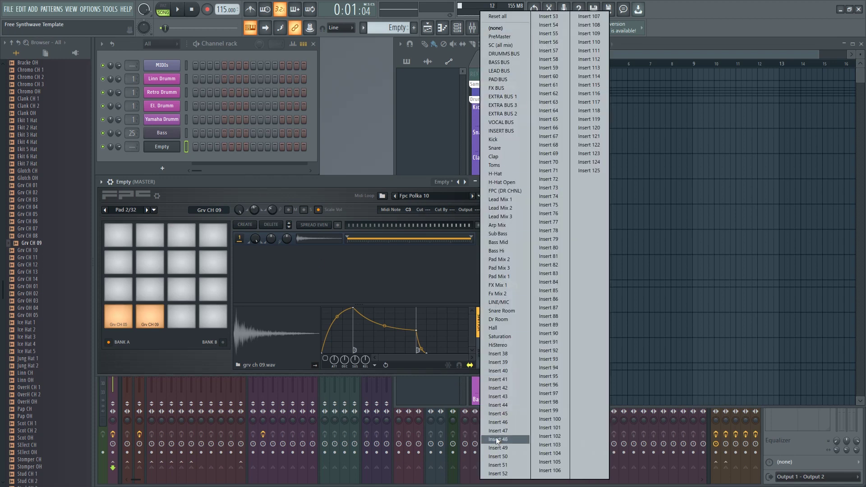
left_click(118, 316)
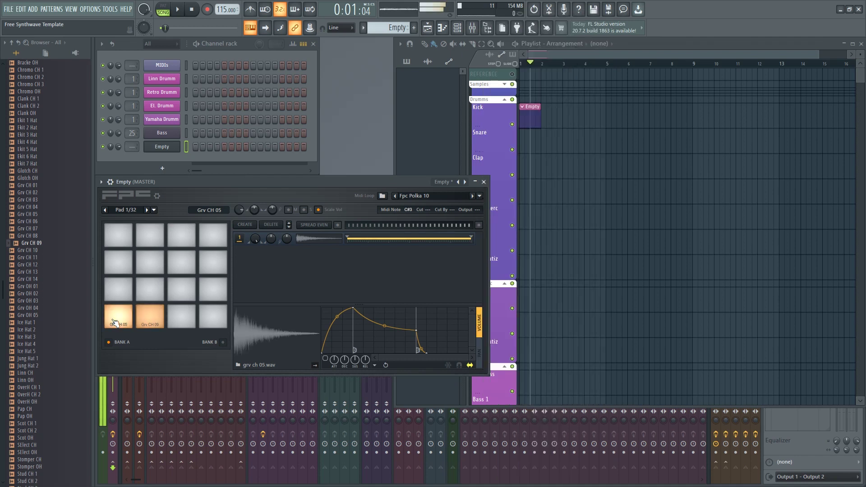
left_click(477, 211)
left_click(408, 183)
Step: Reshape the Grv CH 05 pad's volume envelope with no attack, full sustain and a short release
left_click_drag(352, 308, 311, 307)
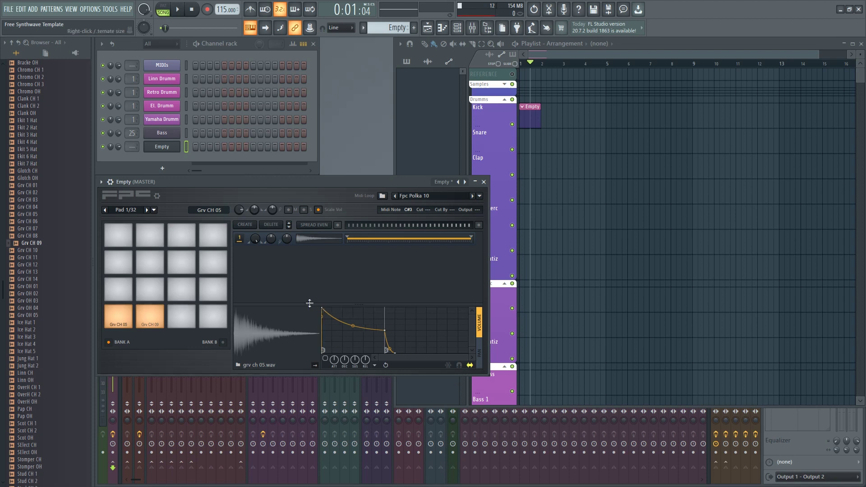
left_click_drag(387, 330, 356, 301)
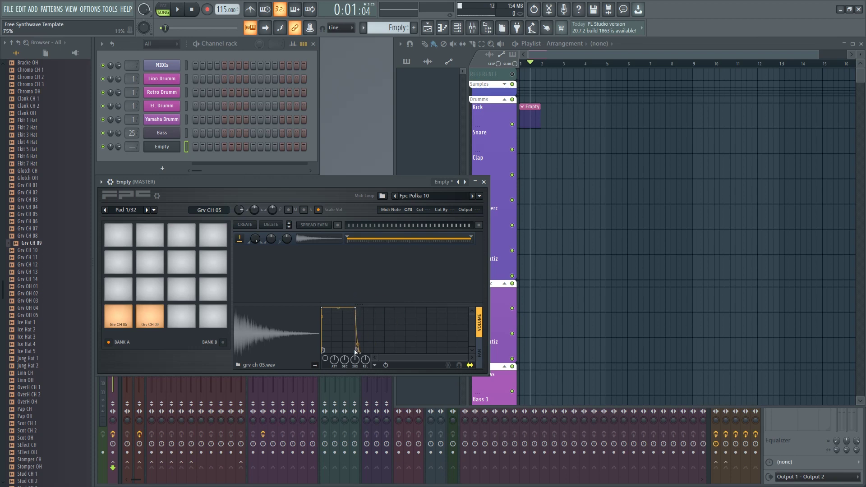
mouse_move(361, 353)
left_mouse_down()
mouse_move(375, 358)
mouse_move(367, 358)
left_mouse_up()
Step: Switch the Grv CH 05 sample's playback direction to reverse and back twice
left_click(315, 366)
left_click(315, 365)
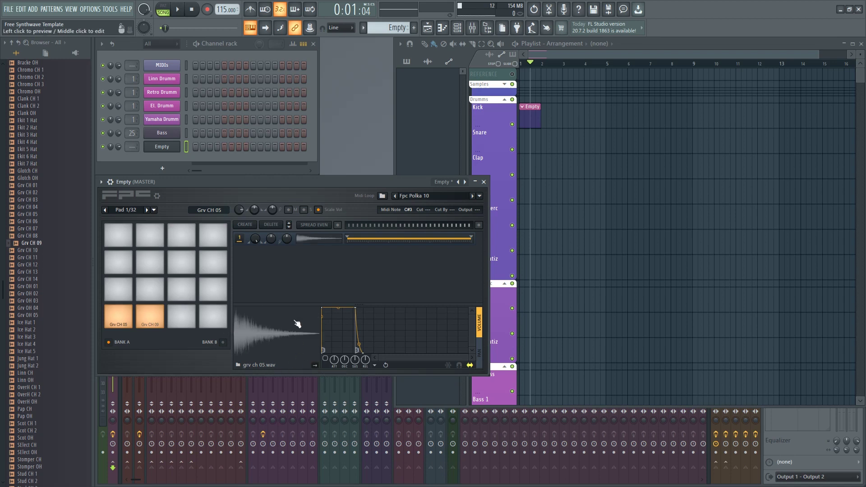
left_click(315, 366)
left_click(315, 366)
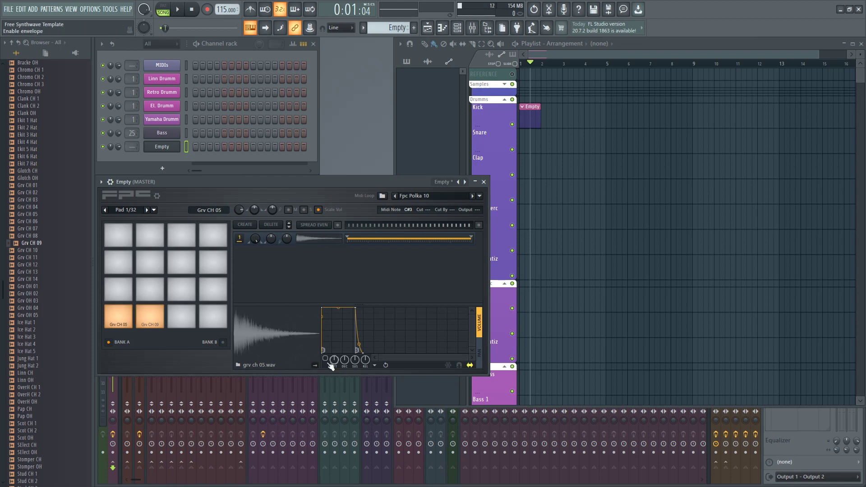
Step: View the envelope options for the Grv CH 05 pad, switch to the Grv CH 09 pad and return
left_click(374, 366)
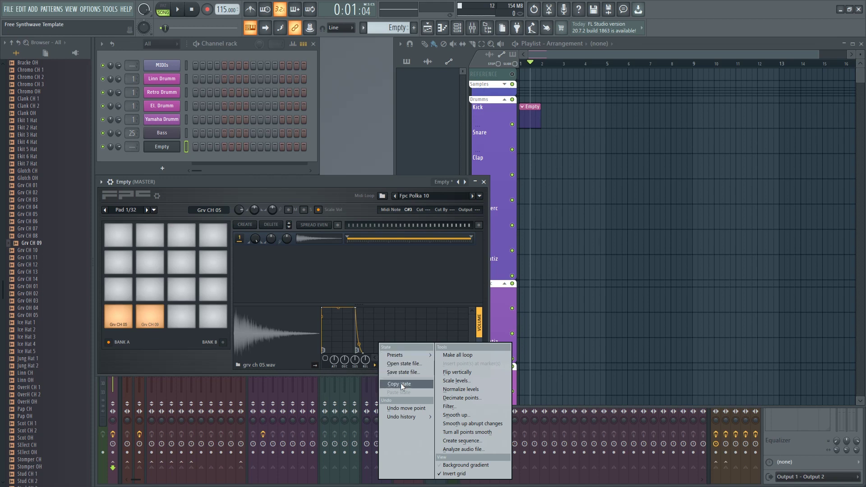
left_click(158, 320)
left_click(107, 321)
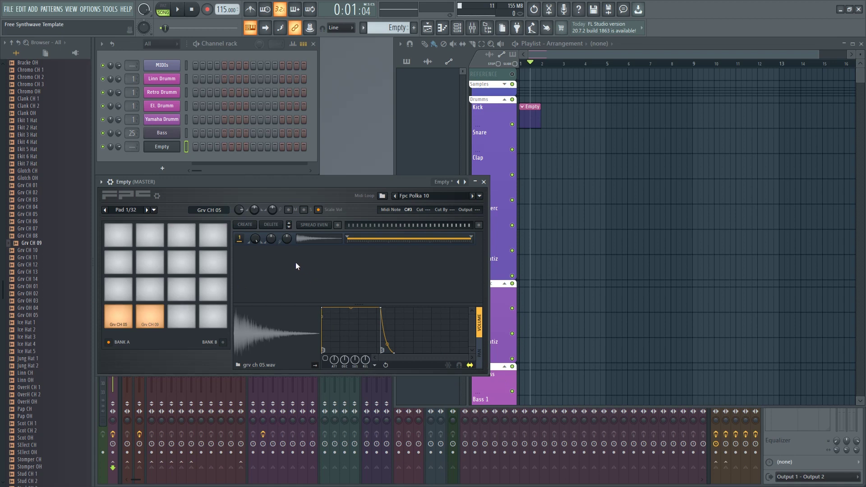
Step: Reset FPC to its Empty preset to clear all pads
left_click(453, 183)
left_click(469, 198)
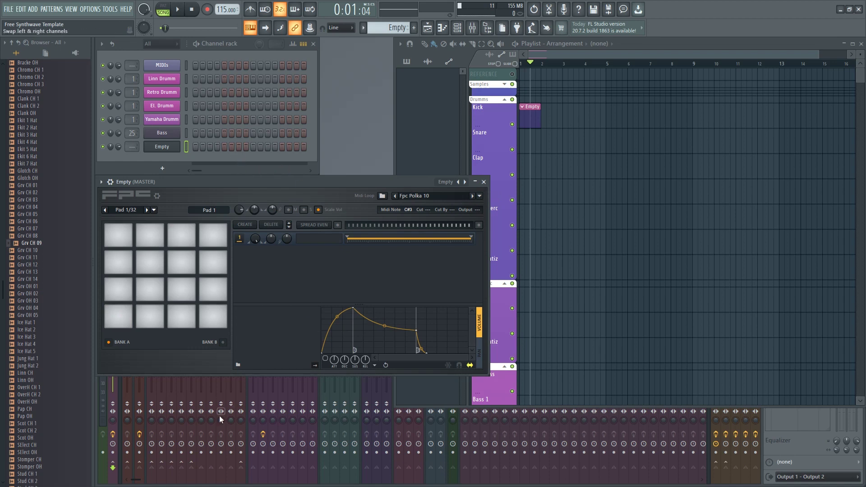
Step: Bring the mixer into view and move the FPC window slightly higher in front of it
left_click(105, 478)
double_click(265, 181)
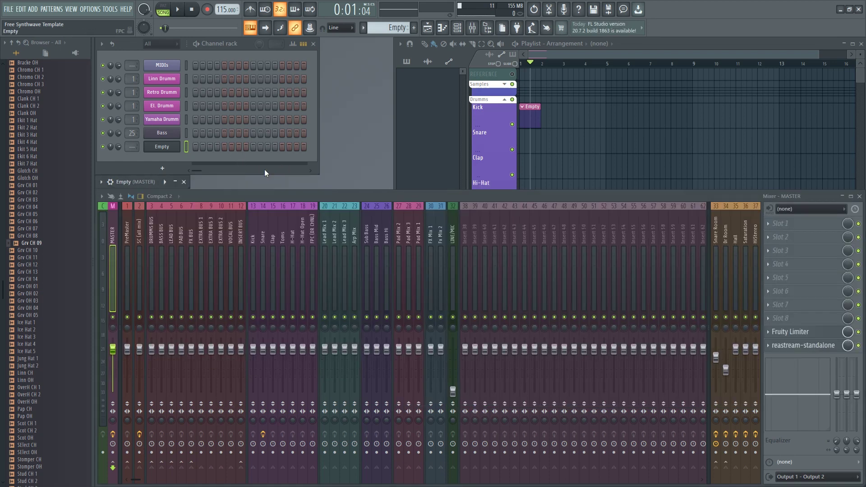
double_click(144, 181)
left_click_drag(179, 181, 180, 168)
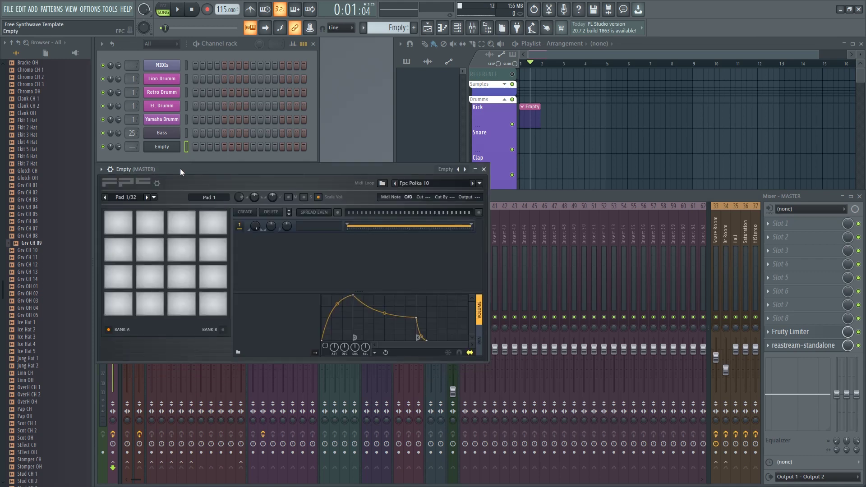
Step: Alternate between the mixer and FPC to compare the drum mixer tracks with the empty pads, ending on the mixer
left_click(505, 197)
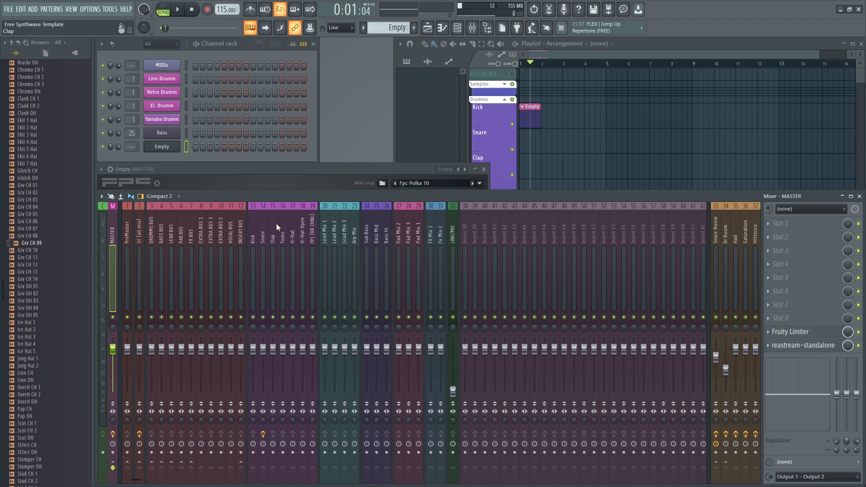
left_click(313, 173)
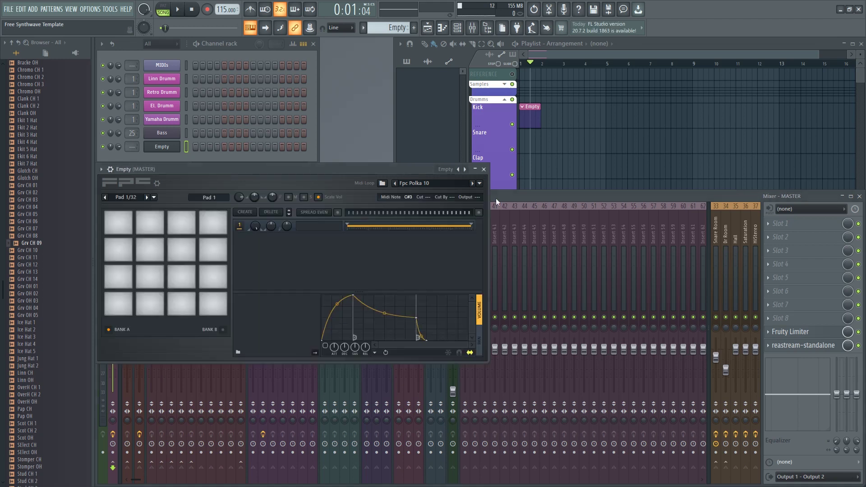
left_click(509, 196)
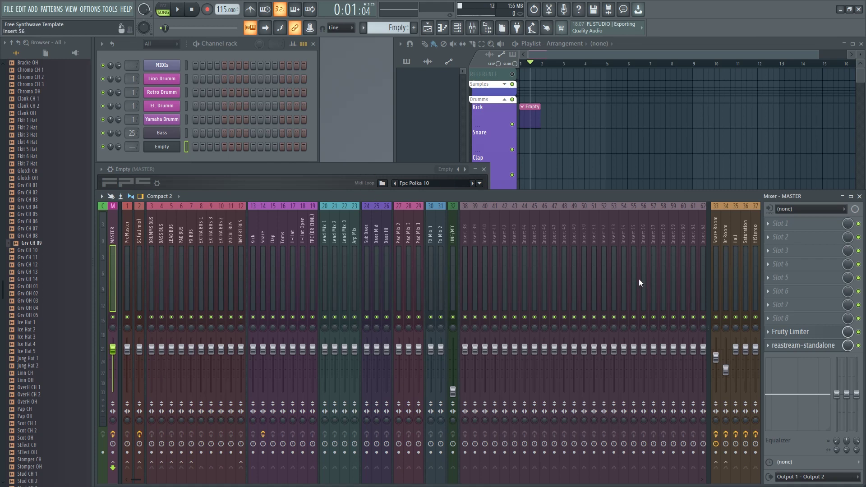
left_click(393, 172)
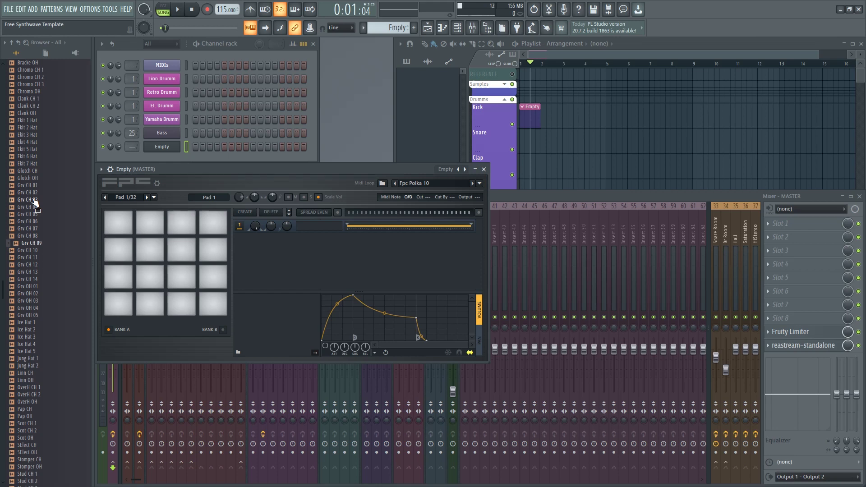
left_click(520, 198)
left_click(331, 170)
left_click(217, 304)
left_click(541, 198)
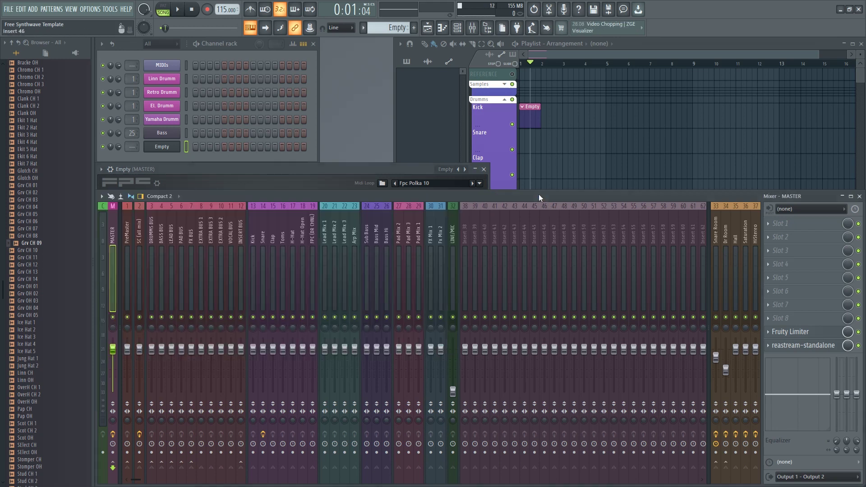
Step: Load Fruity parametric EQ 2 in the master's first effect slot, enlarge its window and boost the lows with band 1
left_click(773, 224)
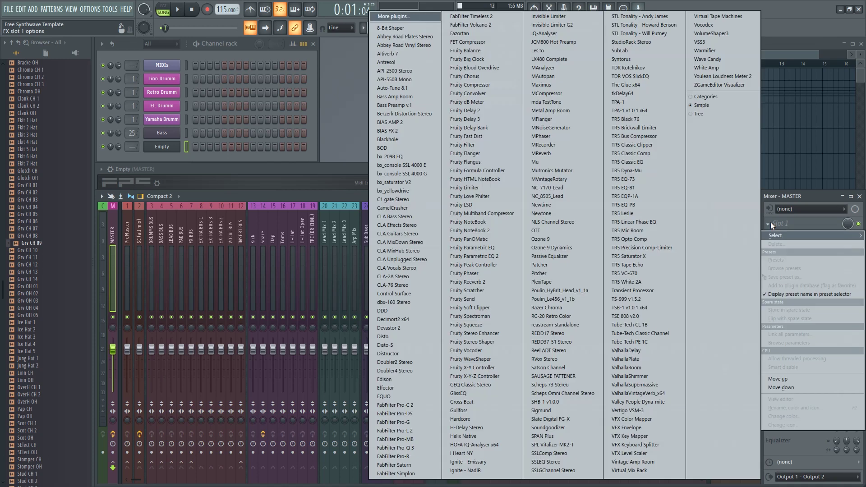
left_click(486, 256)
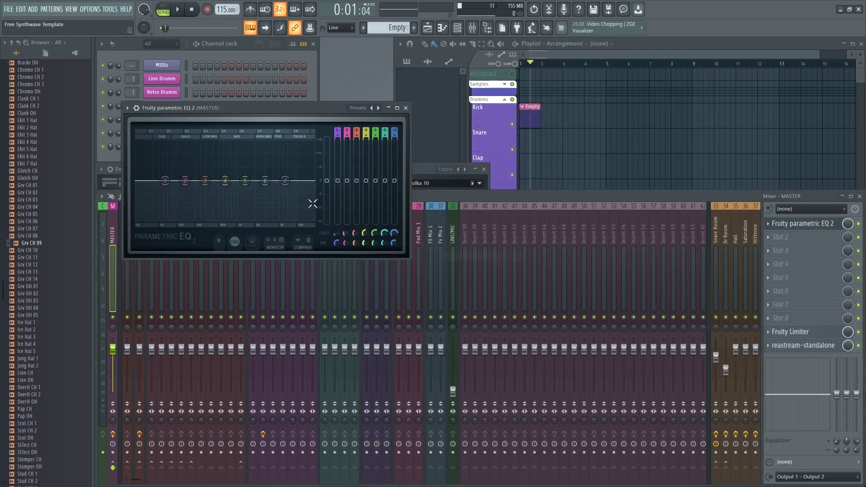
left_click_drag(280, 110, 402, 137)
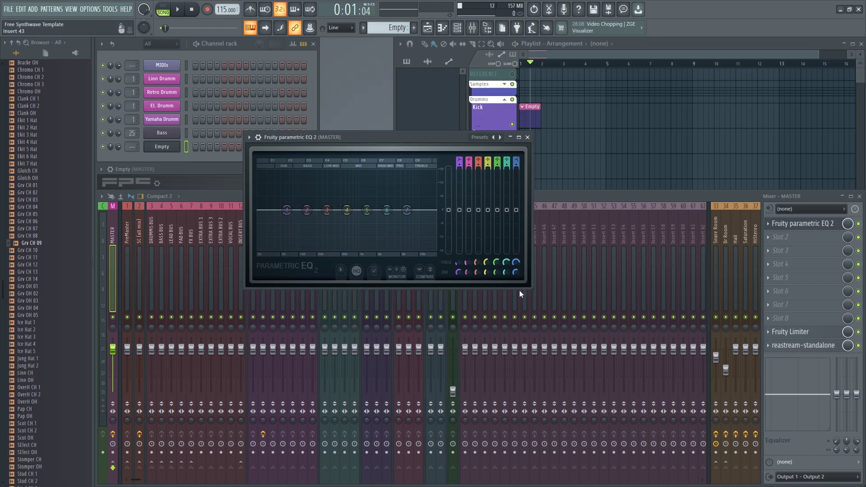
left_click_drag(531, 290, 626, 343)
left_click_drag(333, 237, 365, 212)
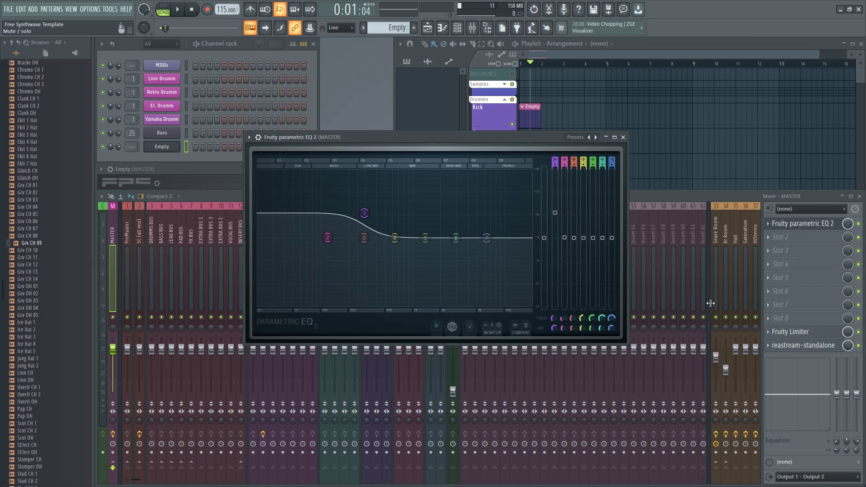
Step: Delete Fruity parametric EQ 2 from the master track's first effect slot
left_click(769, 223)
left_click(780, 241)
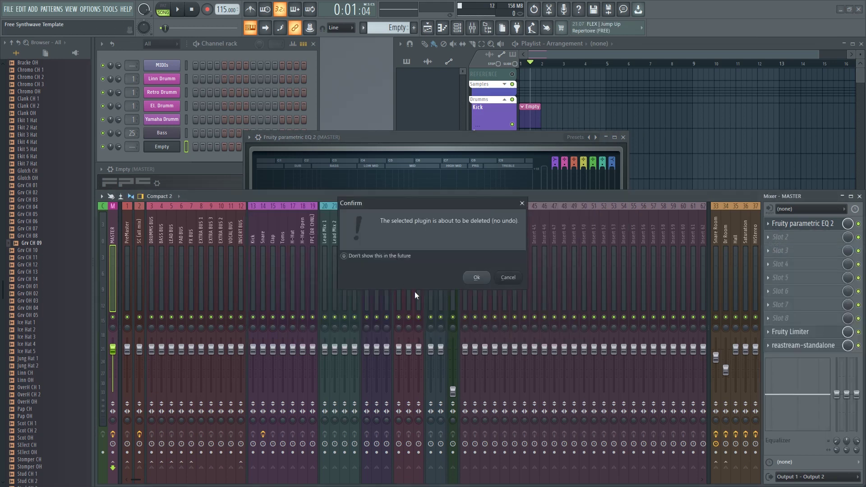
left_click(476, 278)
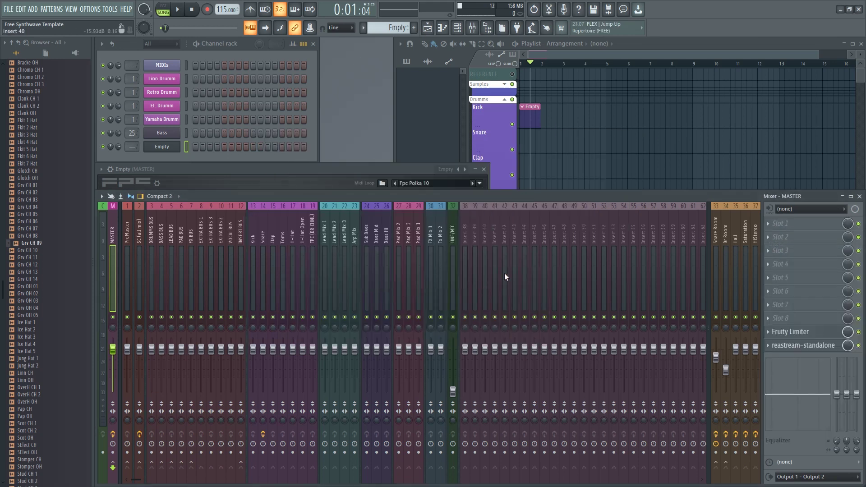
Step: Load FabFilter Pro-Q 3 into the master track's first effect slot
left_click(768, 223)
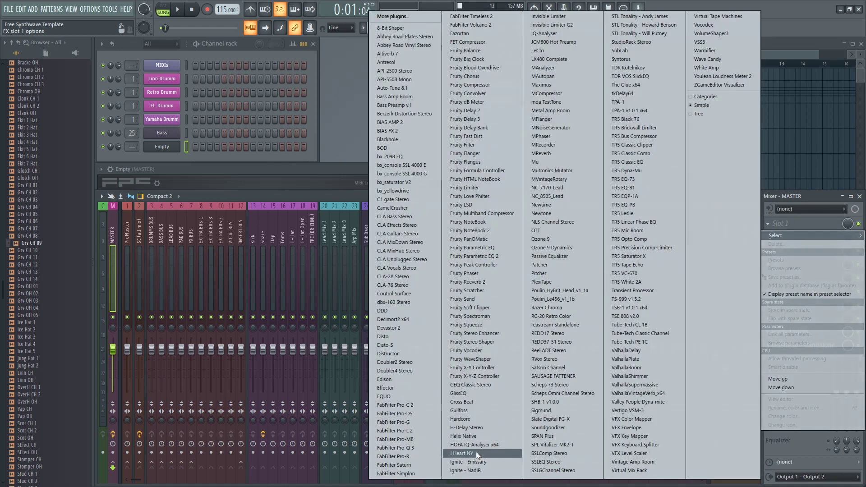
left_click(421, 448)
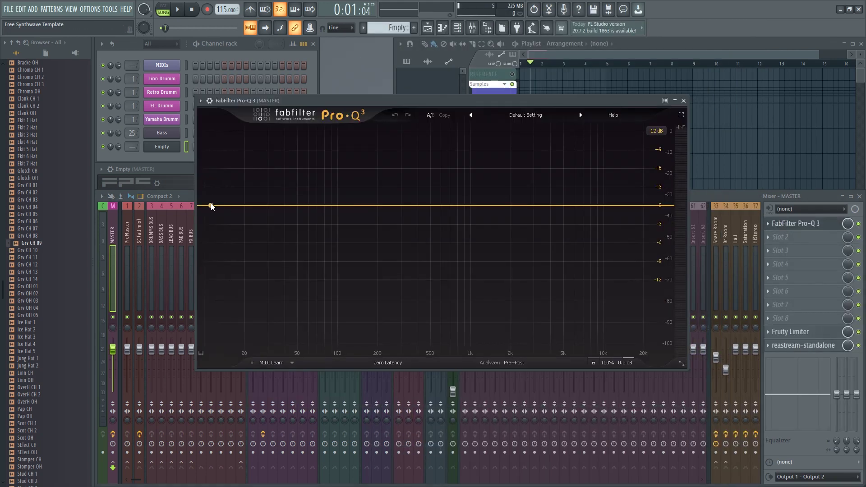
Step: Add a low cut and a dynamic bell band near 1.3 kHz in Pro-Q 3, with a dynamic range of about -3.3 dB
left_click(211, 206)
left_click(487, 206)
right_click(487, 206)
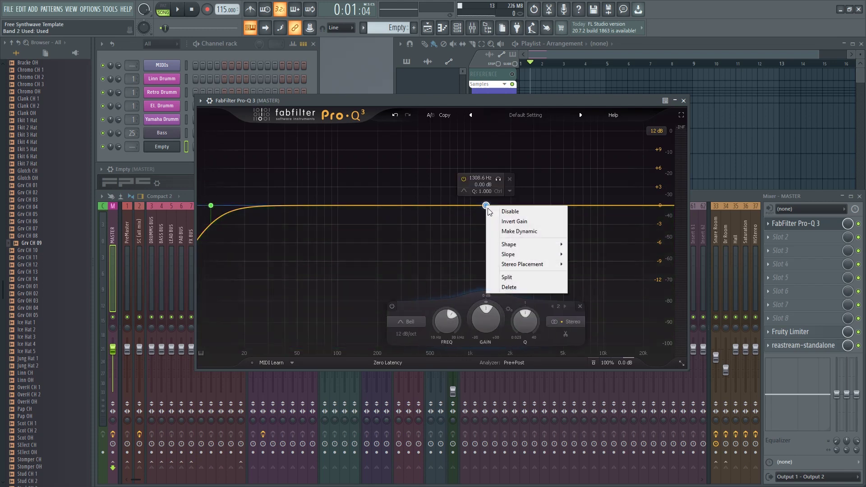
mouse_move(559, 263)
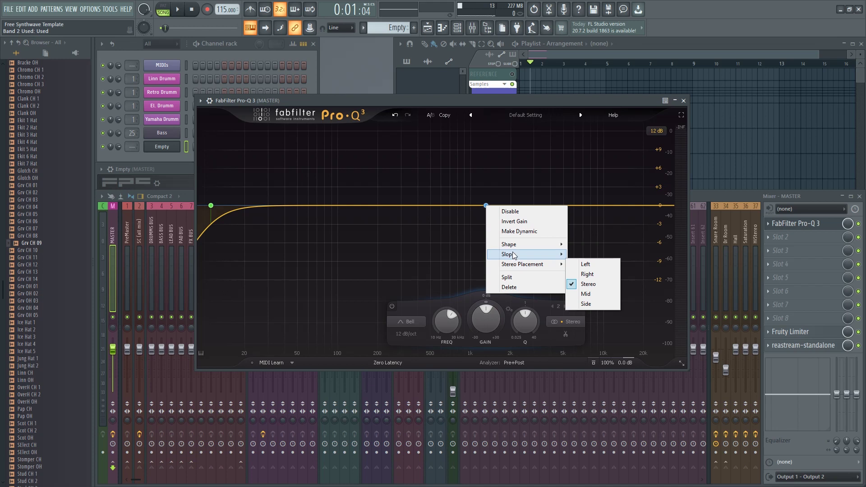
left_click(546, 231)
mouse_move(485, 221)
left_mouse_down()
mouse_move(486, 257)
mouse_move(486, 232)
left_mouse_up()
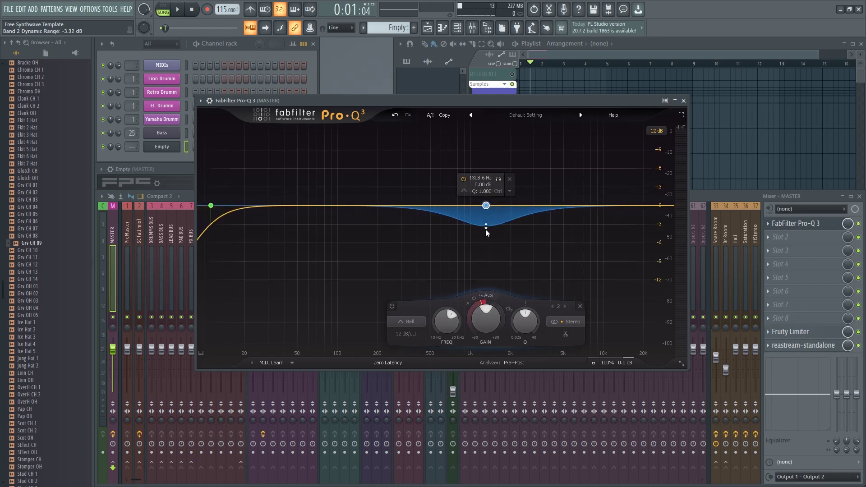
Step: Delete Pro-Q 3's dynamic bell band and raise the low cut's frequency to about 100 Hz
right_click(485, 205)
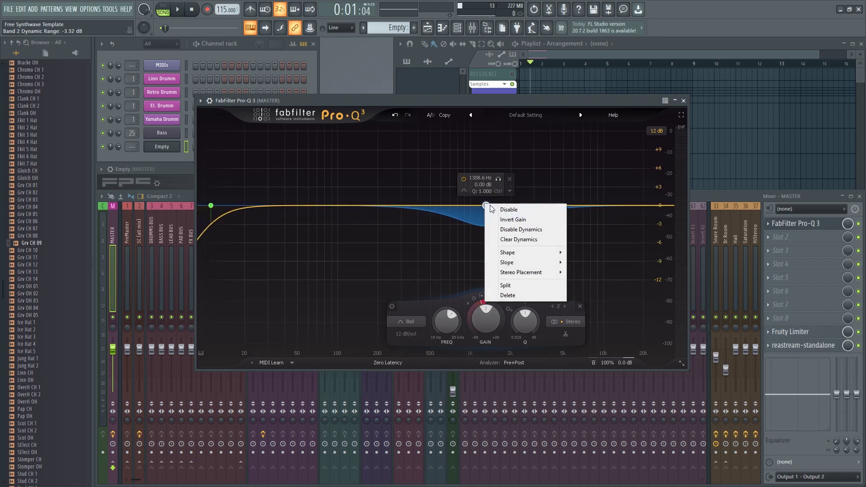
left_click(523, 297)
left_click_drag(211, 205, 339, 200)
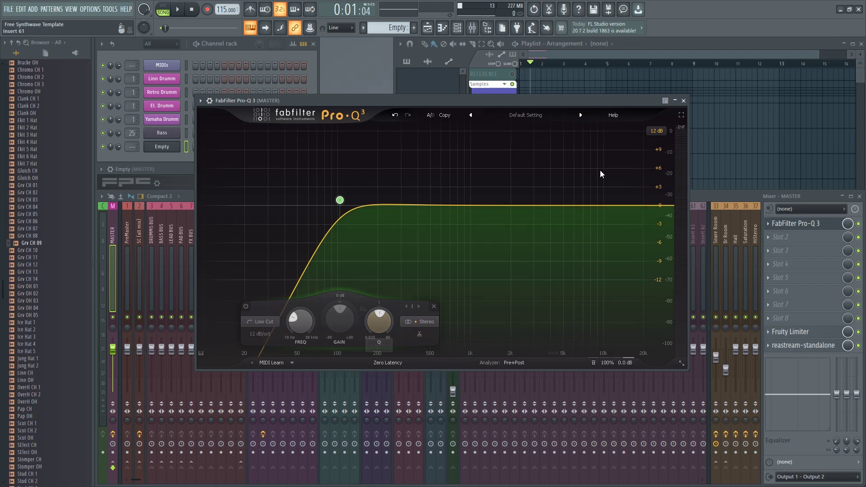
Step: Delete FabFilter Pro-Q 3 from the master track's first effect slot
left_click(768, 224)
left_click(478, 275)
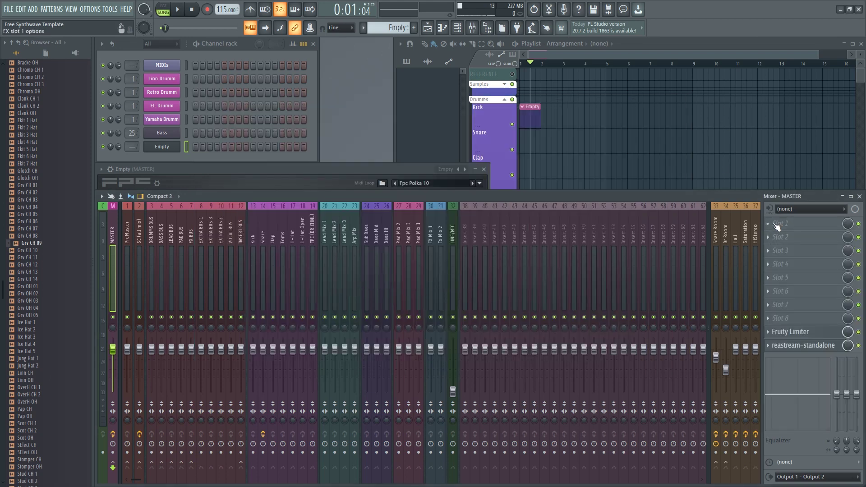
Step: Load bx_2098 EQ into the master track's first effect slot and reposition its window
left_click(768, 226)
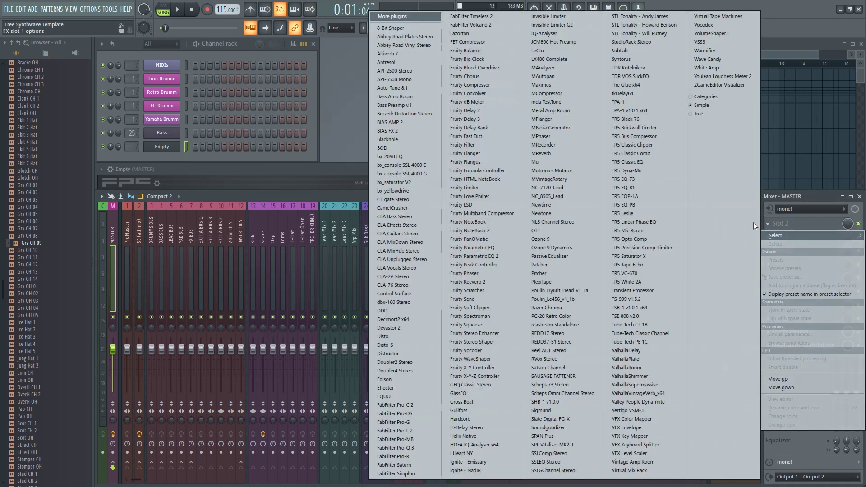
left_click(399, 157)
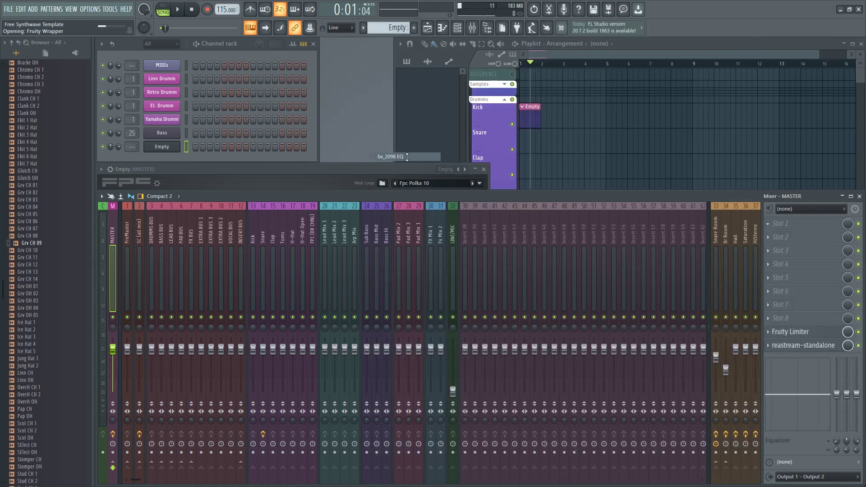
left_click_drag(386, 102, 385, 121)
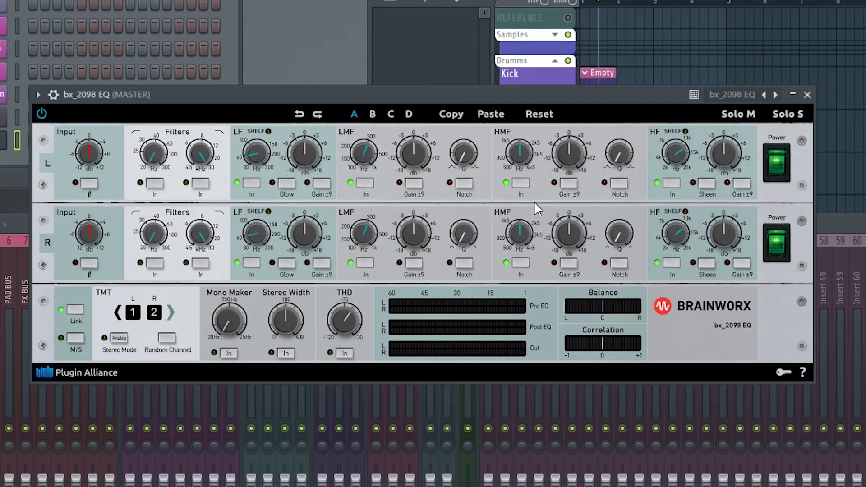
Step: Switch bx_2098 EQ to M/S mode and delete the plugin from the master track's first effect slot
left_click_drag(229, 323, 199, 334)
left_click_drag(287, 301, 261, 291)
left_click_drag(345, 312, 356, 289)
left_click_drag(347, 420, 392, 264)
left_click(75, 338)
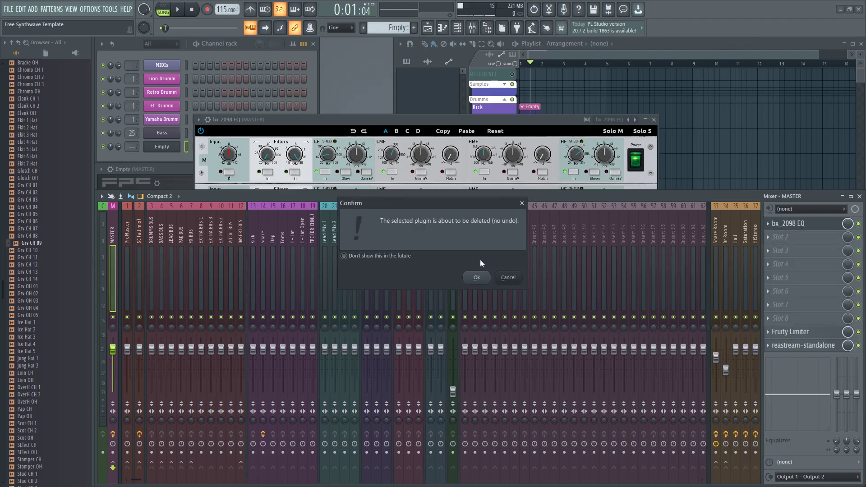
left_click(477, 279)
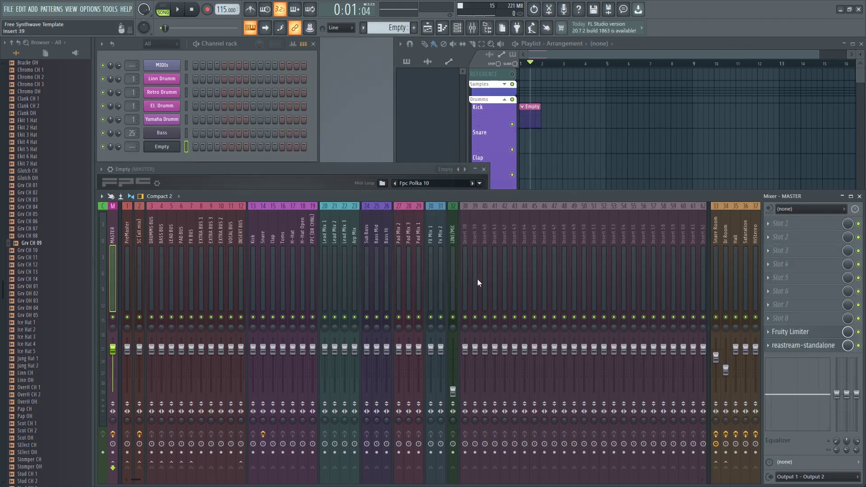
Step: Alternate between FPC and the mixer to compare the empty pads with the mixer tracks, ending on FPC
left_click(261, 172)
left_click(513, 199)
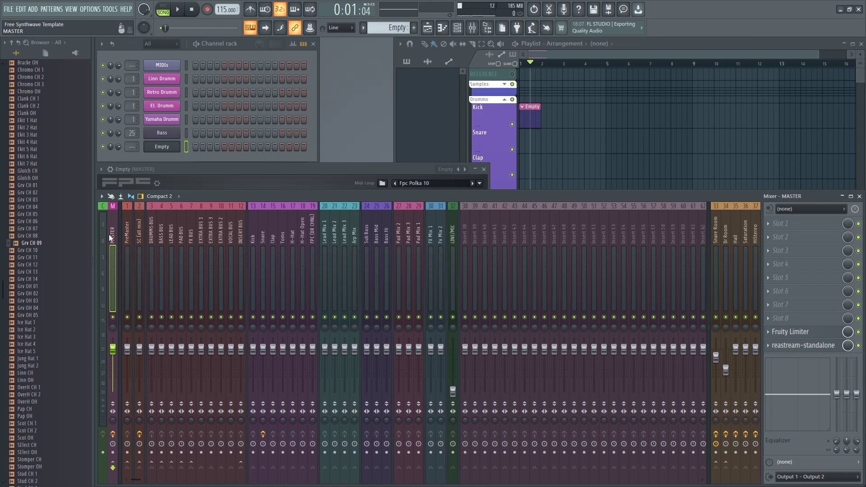
left_click(224, 169)
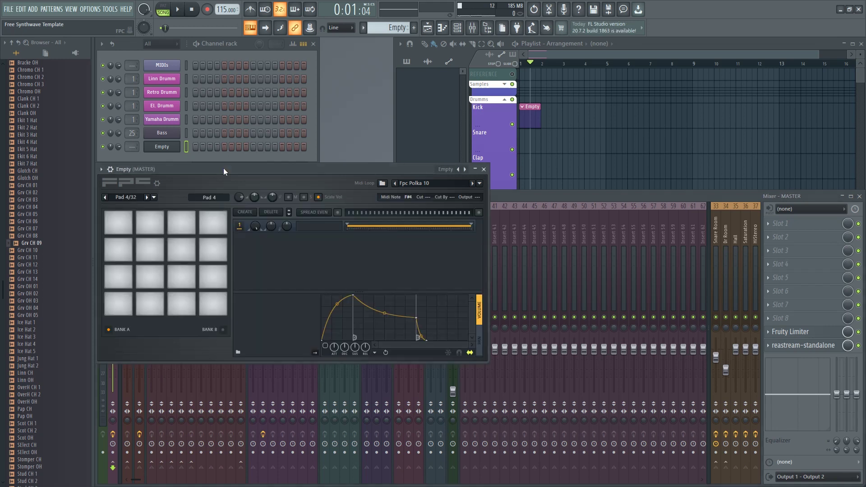
left_click(508, 191)
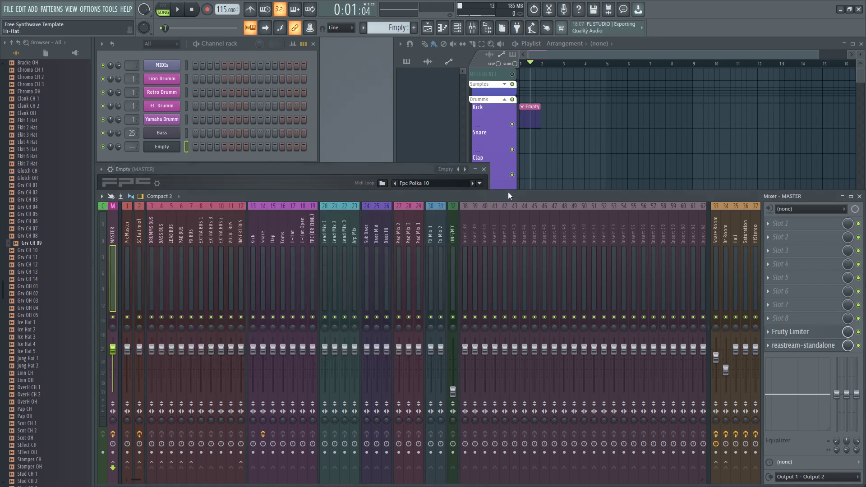
left_click(298, 180)
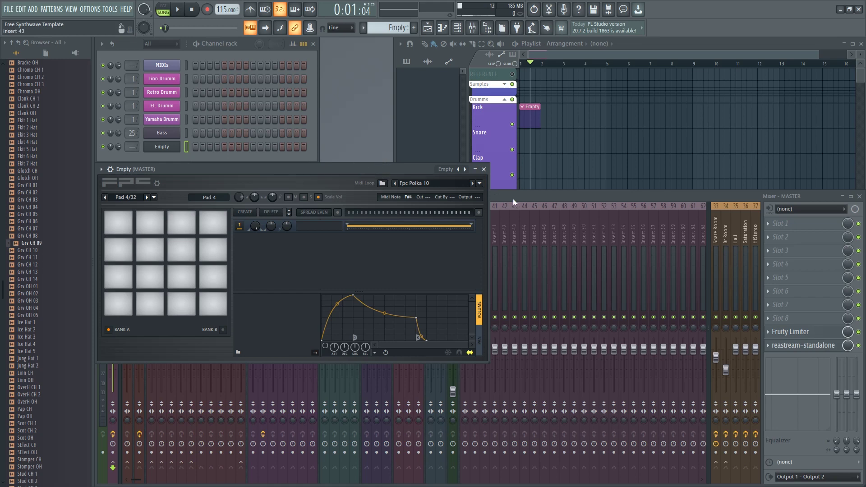
left_click(526, 194)
left_click(358, 169)
left_click(508, 193)
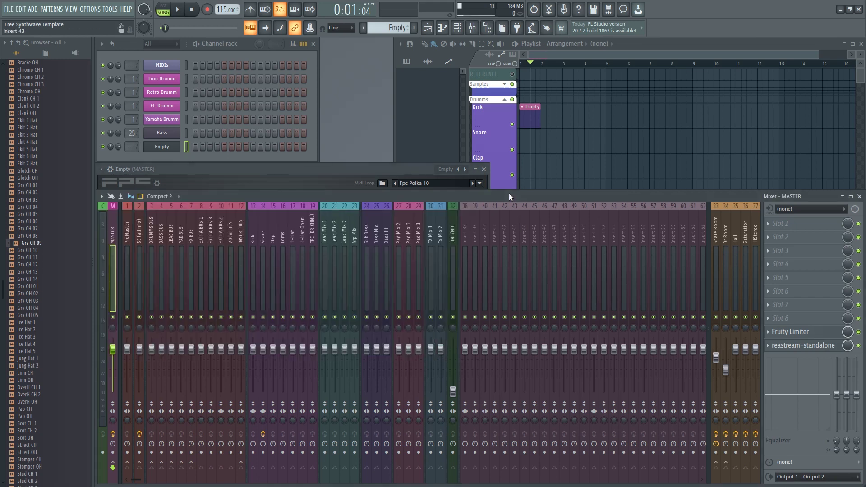
left_click(392, 168)
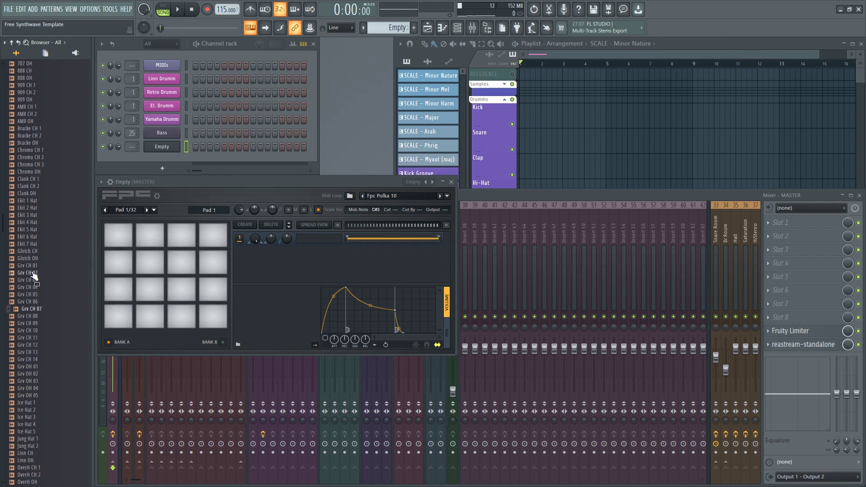
Step: Load the Grv CH 01 sample onto FPC pad 1 and rename the pad "m hh"
left_click_drag(26, 275, 30, 267)
left_click_drag(111, 314, 113, 316)
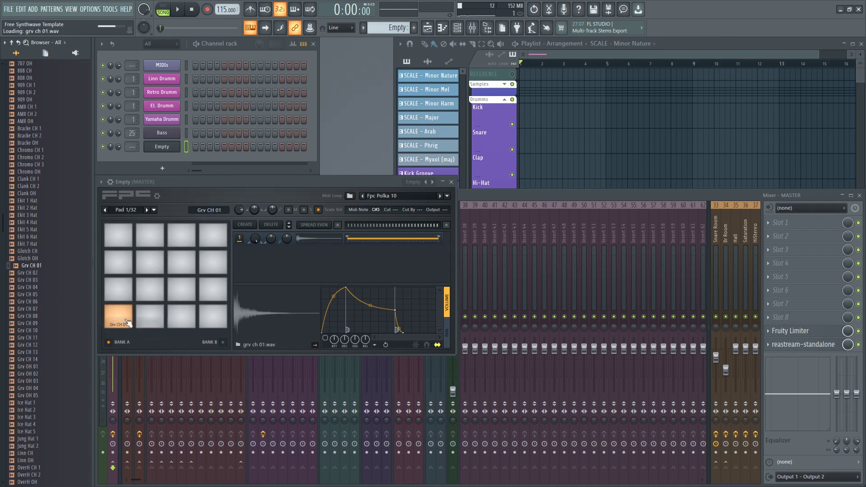
left_click(210, 210)
type("b")
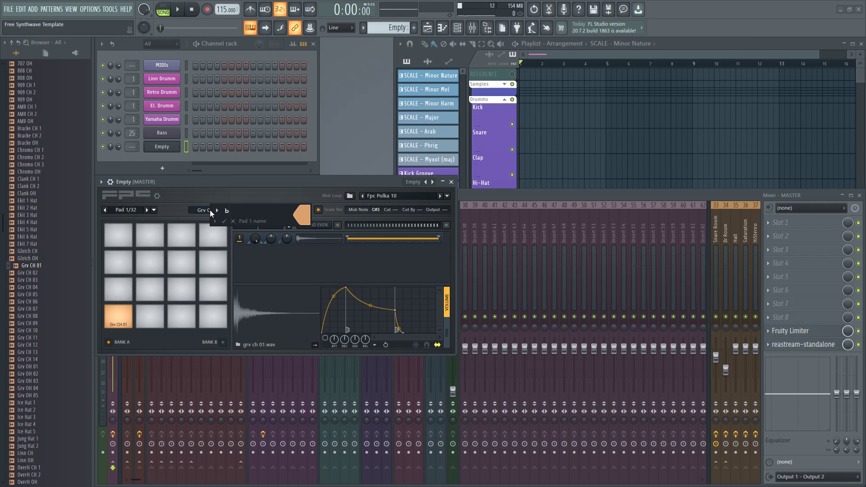
type("m hh")
key("Return")
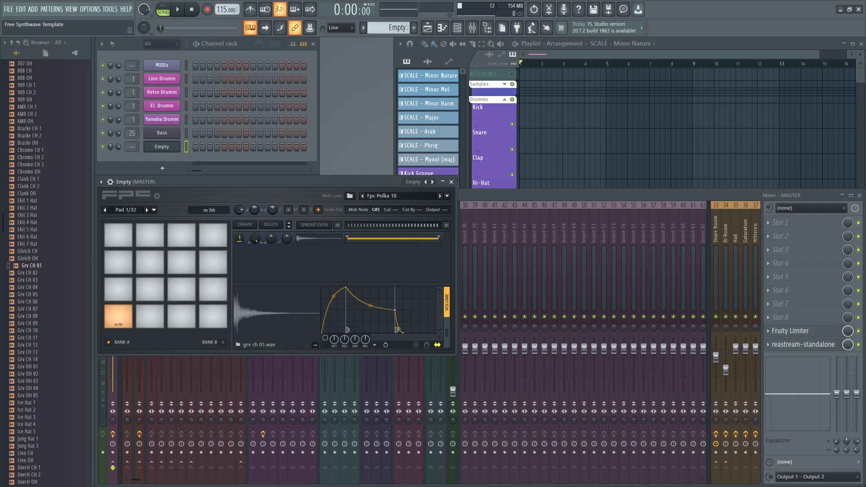
Step: Load the Grv CH 04 sample onto FPC pad 2 and Grv CH 03 onto pad 3
left_click_drag(28, 287, 156, 327)
left_click_drag(28, 280, 181, 317)
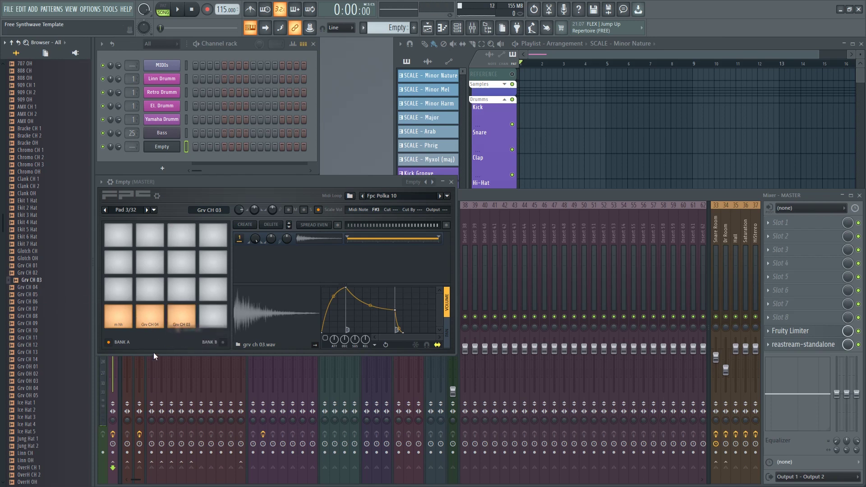
Step: Audition the closed and open Grv hat samples and load Grv OH 04 onto FPC pad 4
left_click(35, 330)
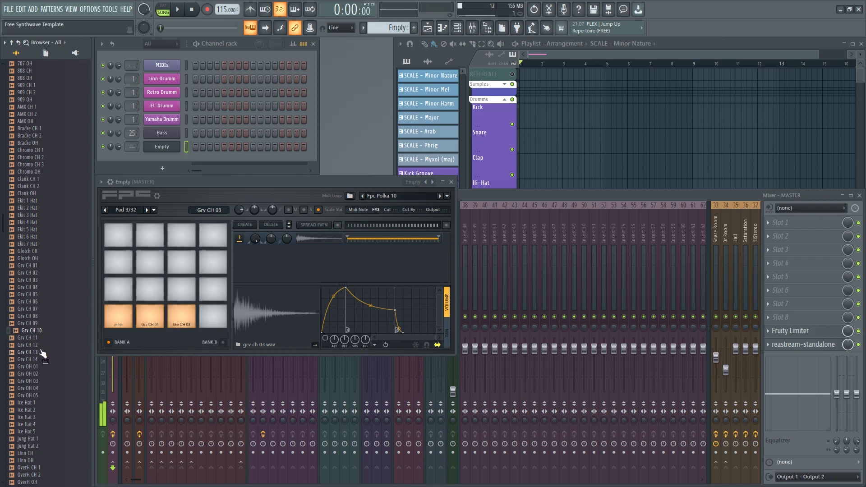
left_click(32, 367)
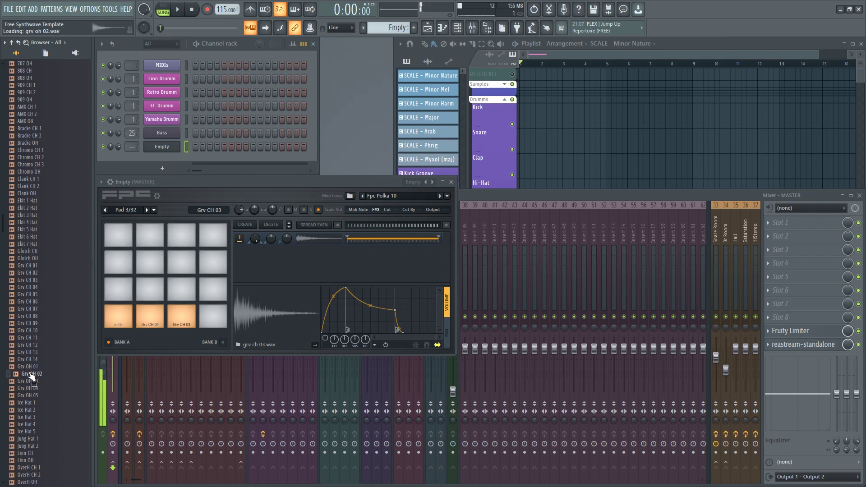
left_click(35, 388)
left_click(36, 395)
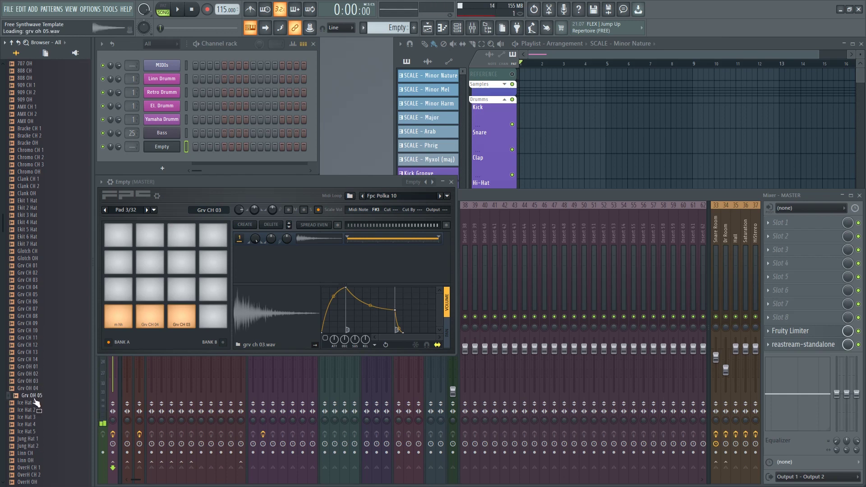
left_click(36, 381)
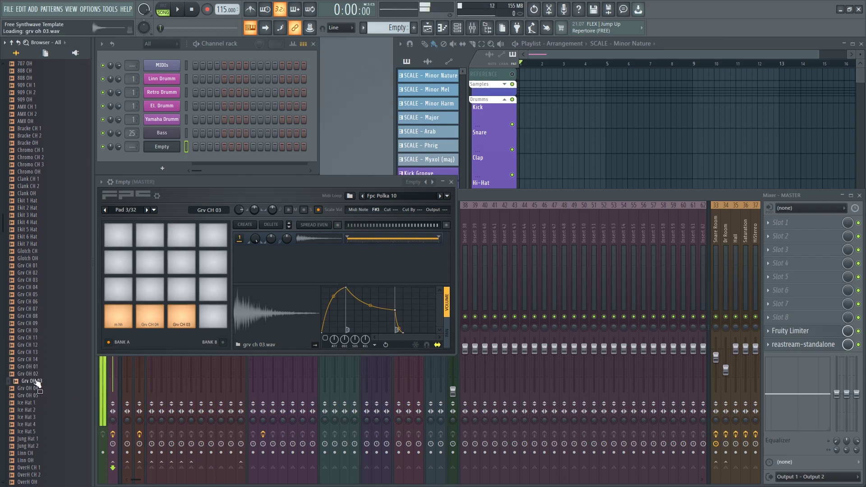
left_click(37, 389)
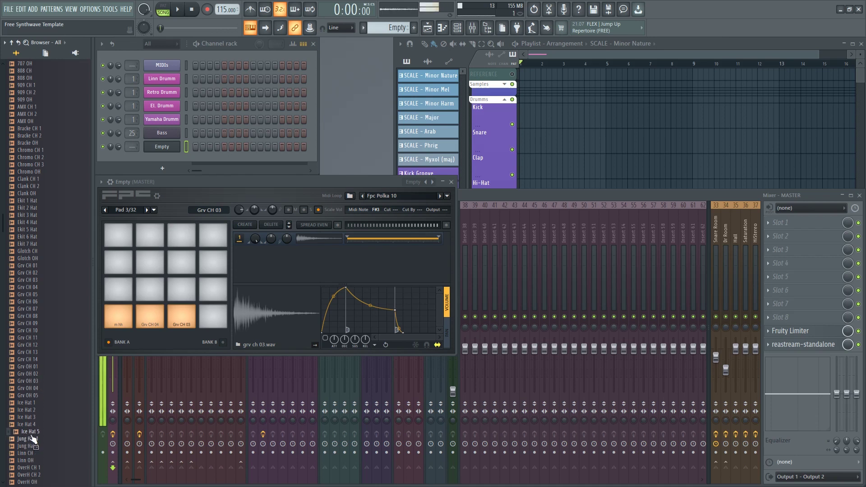
left_click_drag(36, 390, 212, 324)
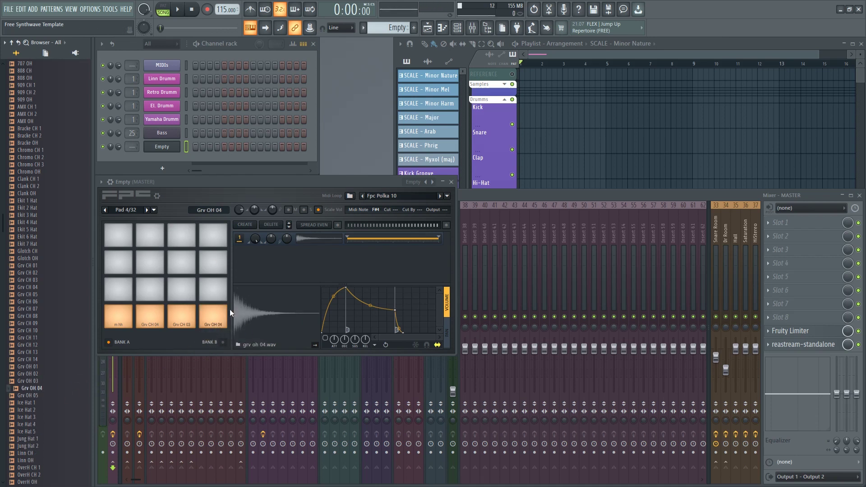
Step: Switch from the Hats folder to the Percussion folder and load FPC Egg 2 onto FPC pad 5
scroll(49, 190, "up", 2)
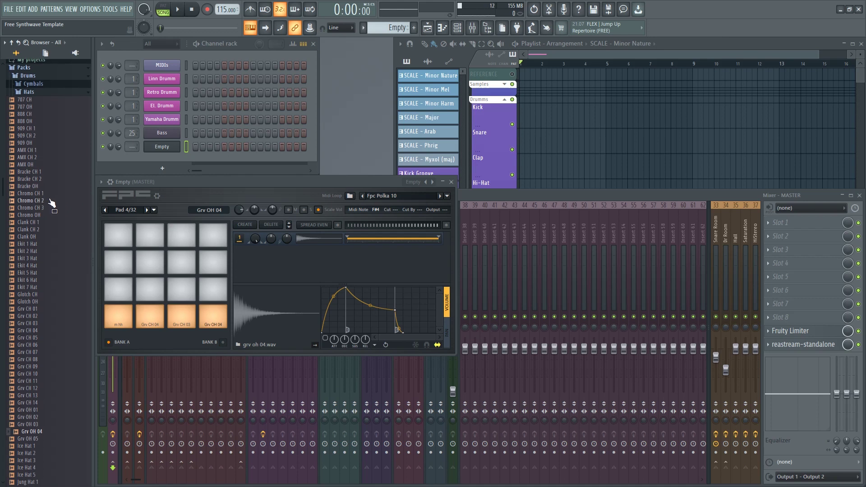
left_click(34, 92)
left_click(45, 246)
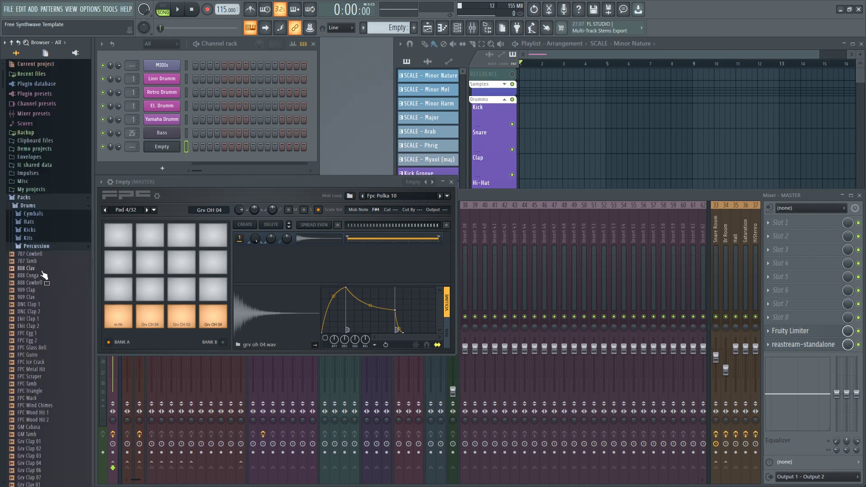
scroll(47, 280, "down", 4)
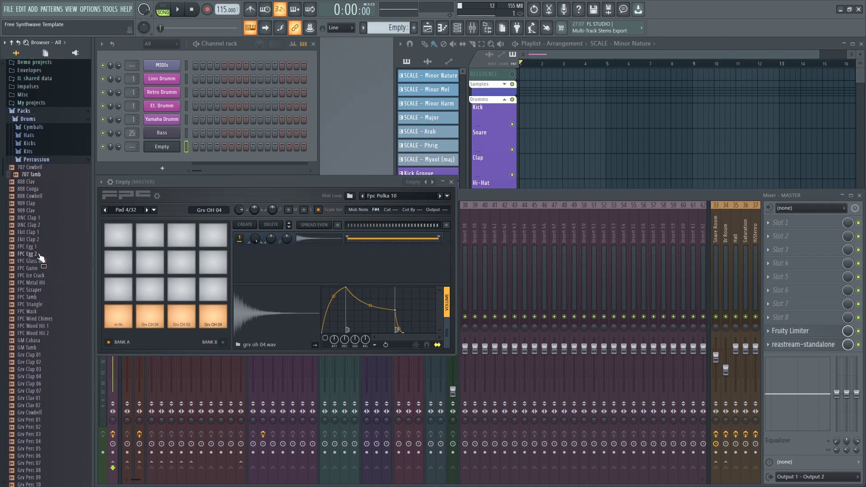
left_click_drag(29, 253, 118, 288)
Step: Preview the FPC Tamb sample and load it onto FPC pad 6
scroll(64, 283, "down", 2)
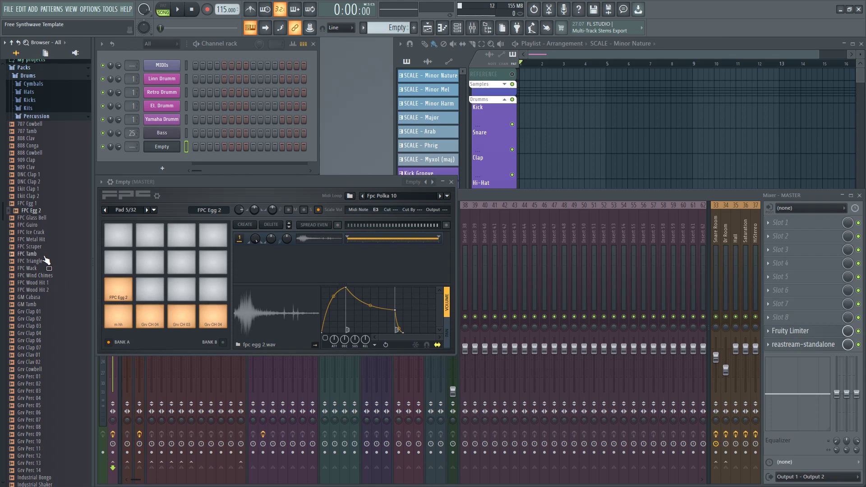
left_click(38, 254)
left_click_drag(38, 259, 149, 290)
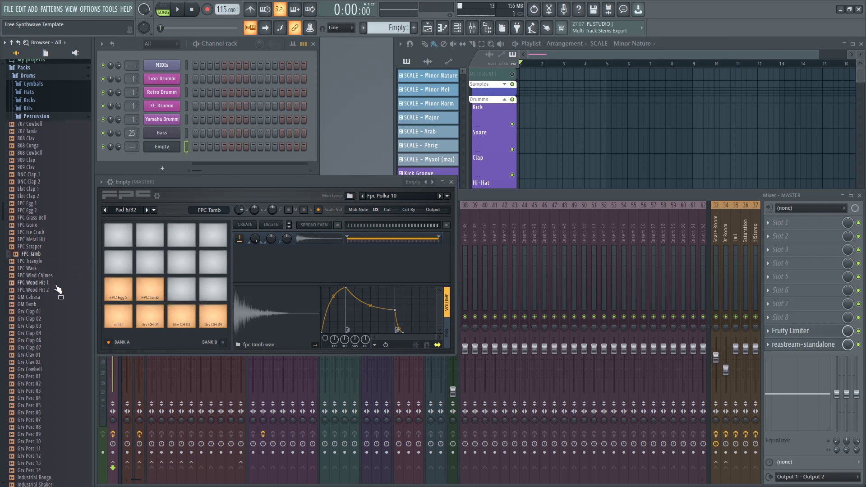
Step: Preview the RD Tamb samples in the Percussion folder and load RD Tamb 2 onto FPC pad 7
scroll(48, 293, "down", 4)
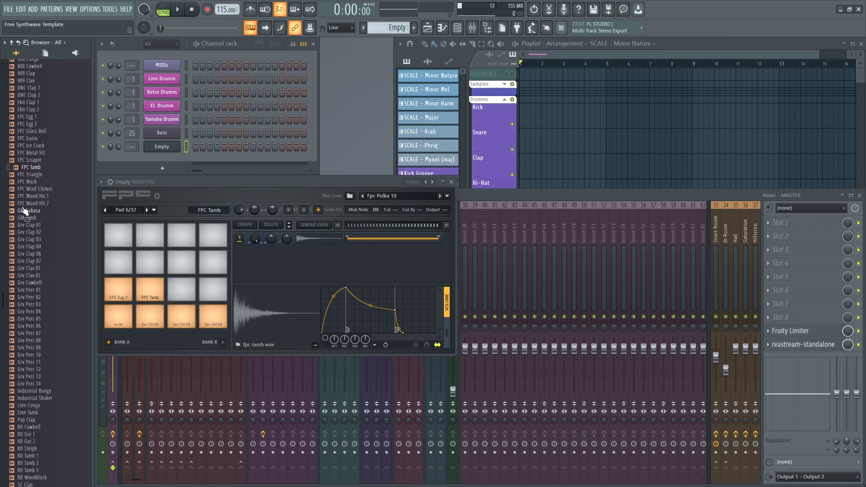
scroll(57, 231, "down", 6)
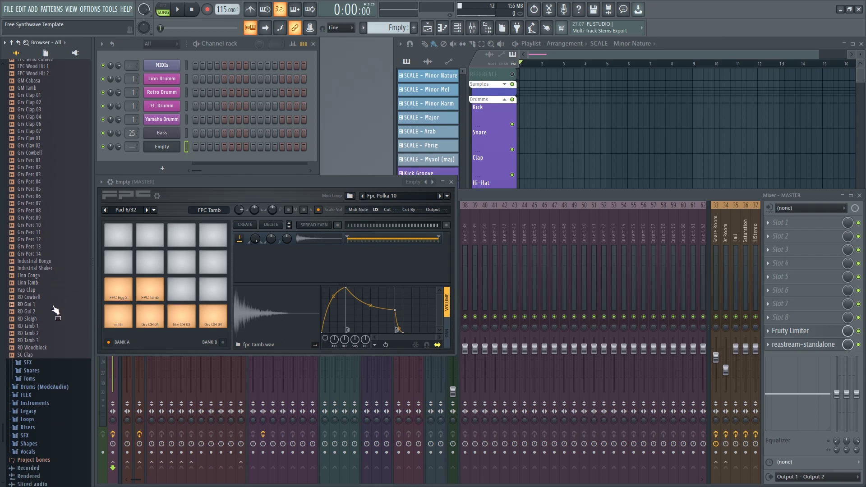
left_click(44, 334)
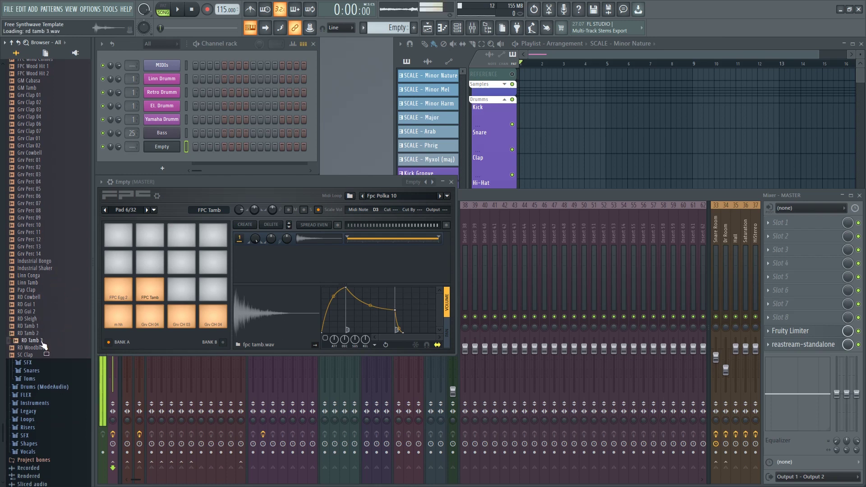
left_click_drag(44, 340, 178, 293)
left_click(158, 293)
left_click(185, 300)
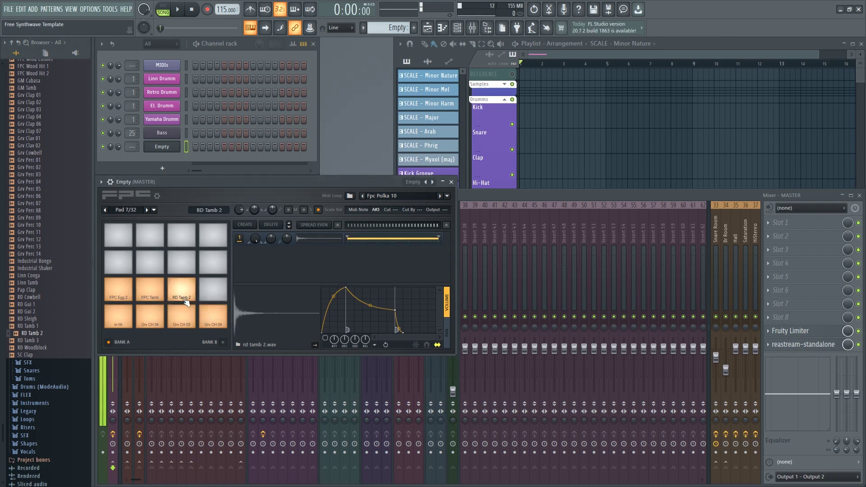
Step: Add RD Tamb 2 as a second layer on FPC pad 6 and audition the layered pad
left_click(155, 293)
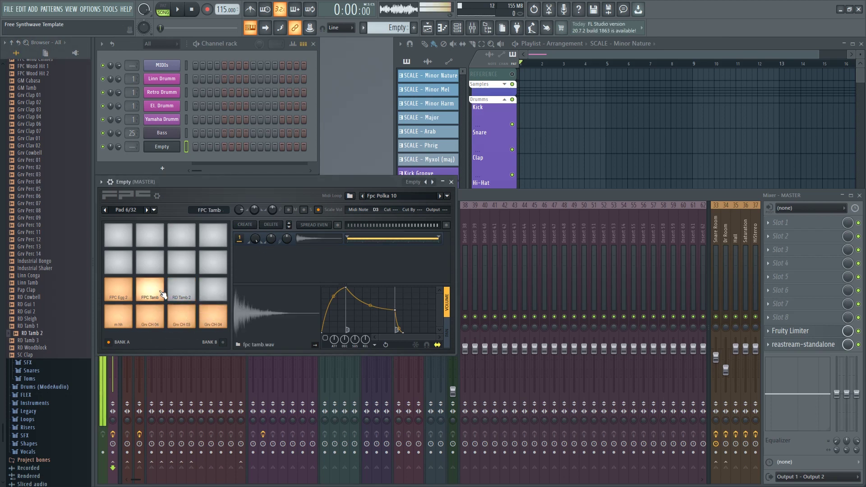
left_click_drag(33, 334, 147, 291)
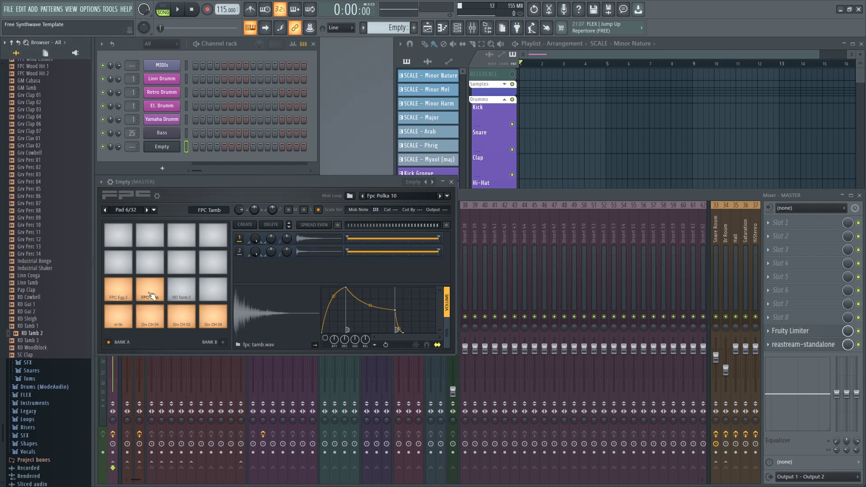
left_click(150, 293)
left_click(153, 293)
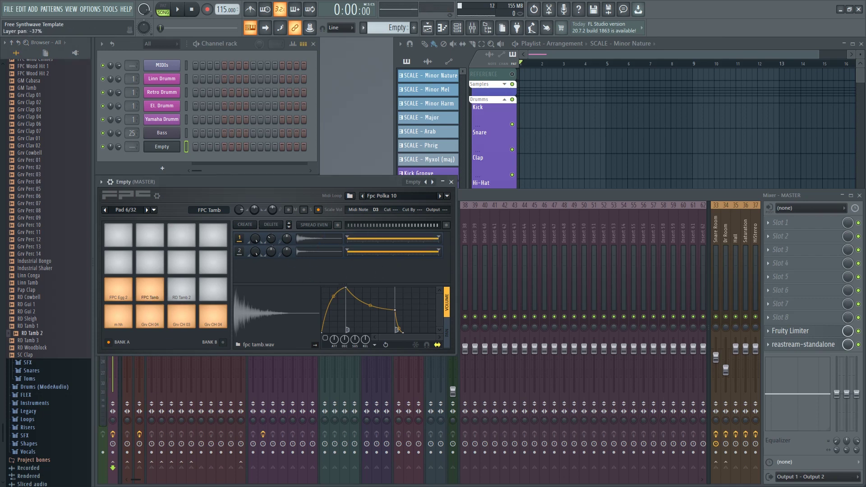
Step: Pan the two tambourine layers of pad 6 apart in the stereo field and audition the pad
left_click_drag(272, 251, 271, 240)
left_click(155, 293)
left_click(155, 292)
left_click(156, 292)
left_click(156, 292)
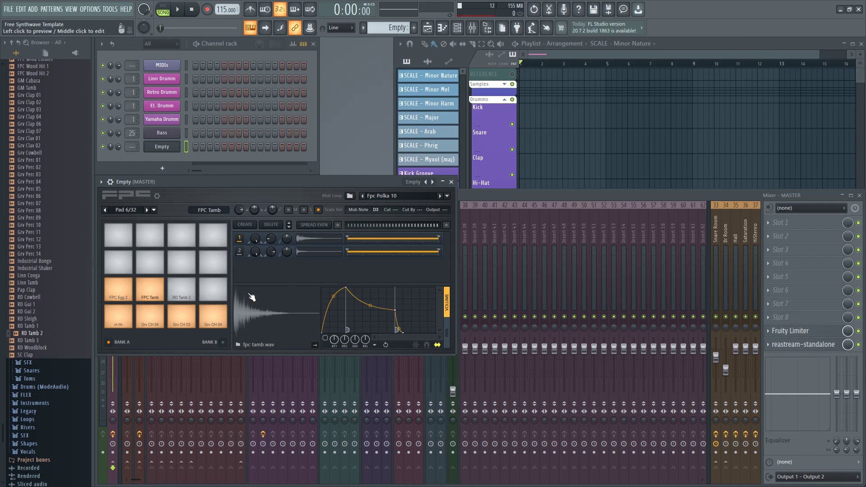
Step: Select FPC pad 7 and clear its leftover RD Tamb 2 name
scroll(43, 323, "up", 4)
left_click(186, 292)
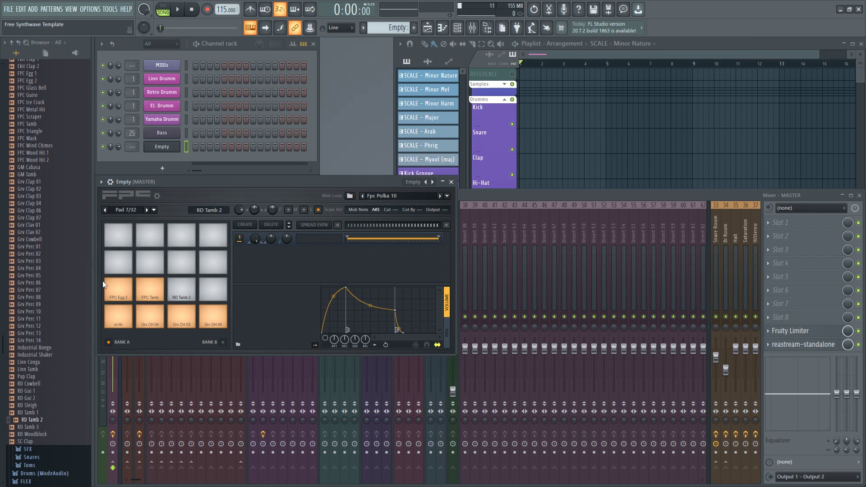
left_click(215, 210)
key("BackSpace")
key("Return")
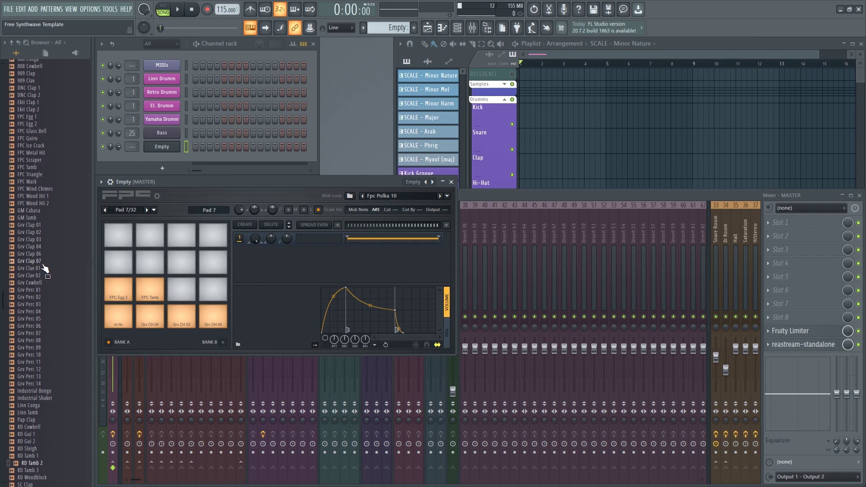
Step: Preview the FPC Ice Crack sample and load it onto FPC pad 7
scroll(45, 271, "up", 6)
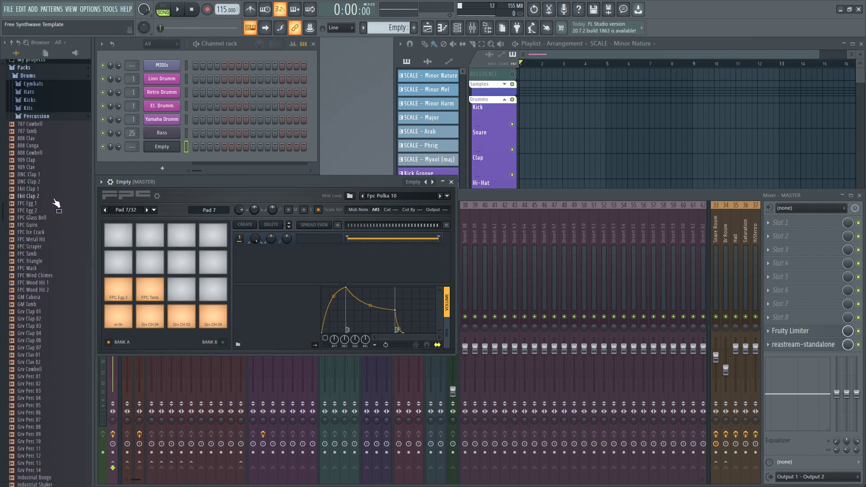
scroll(60, 217, "down", 2)
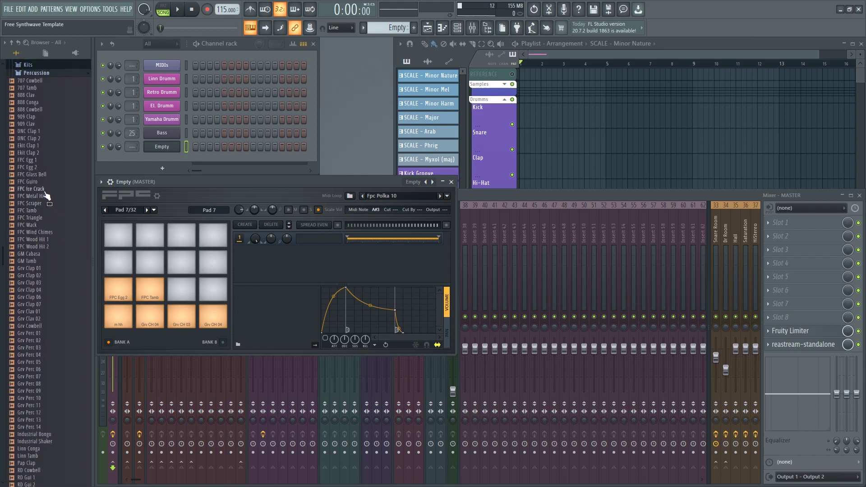
left_click(44, 197)
left_click(43, 197)
left_click(34, 188)
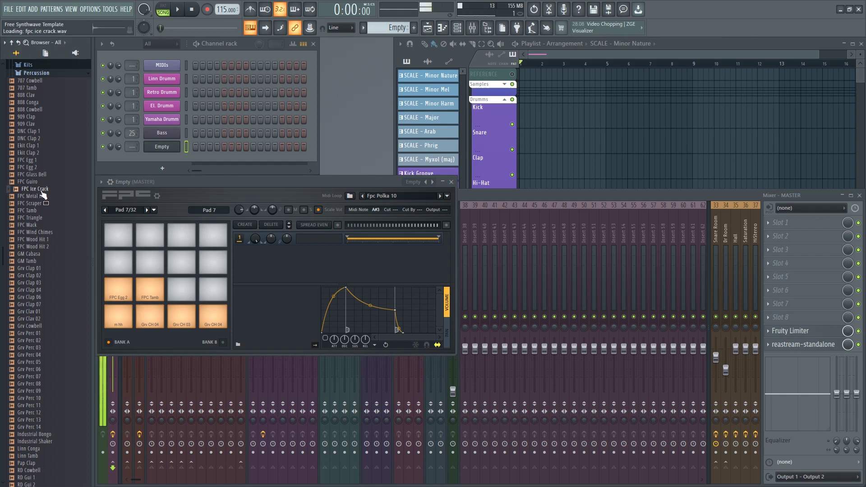
left_click_drag(35, 189, 187, 296)
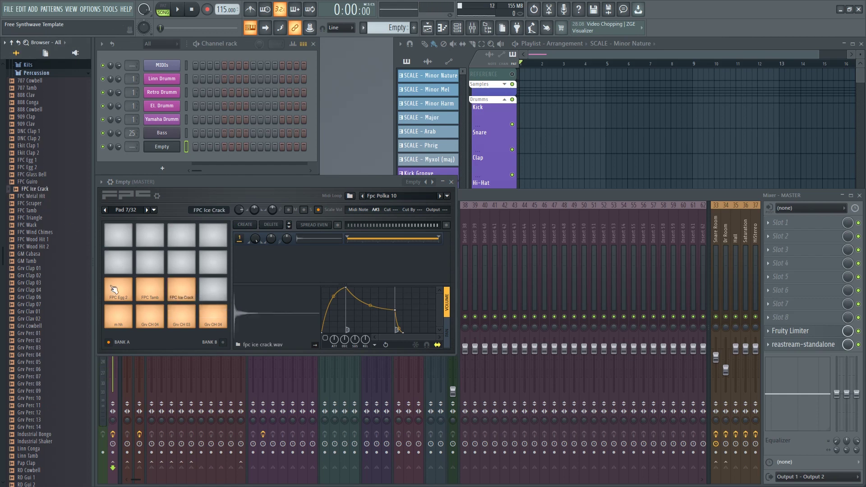
Step: Preview the Grv Clap samples and load Grv Clap 03 onto FPC pad 9
scroll(47, 295, "down", 6)
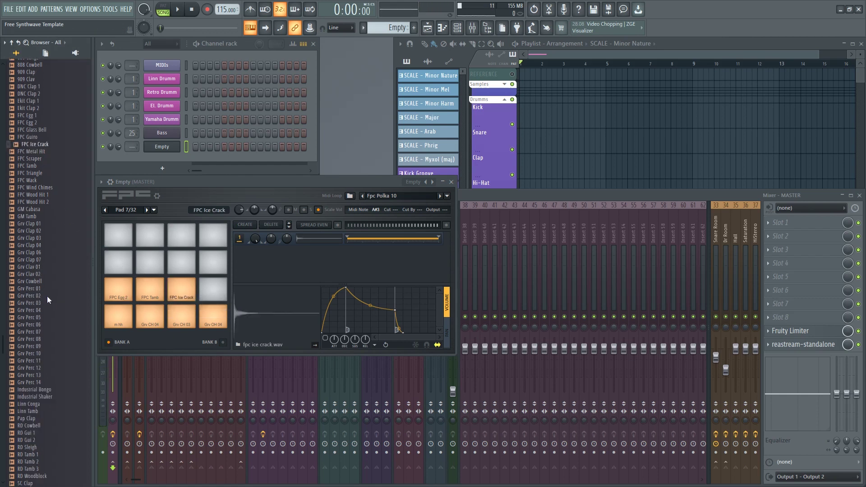
left_click(39, 153)
left_click(38, 146)
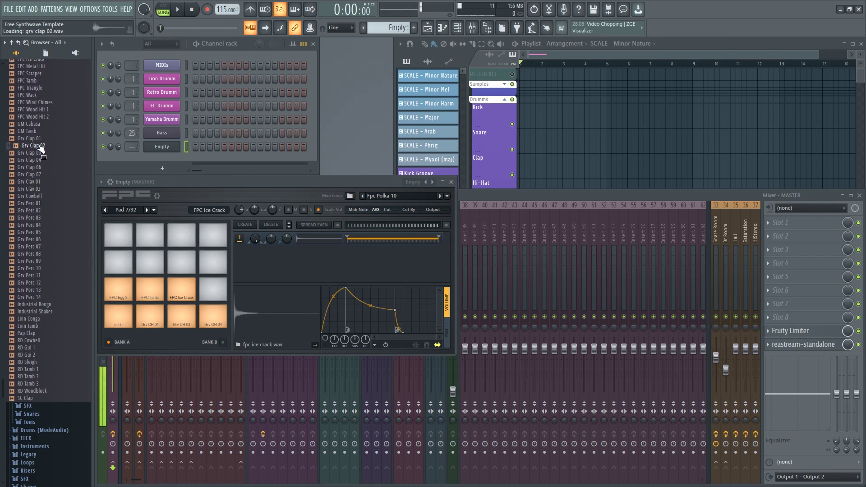
left_click(24, 154)
left_click(25, 154)
left_click_drag(25, 155, 116, 270)
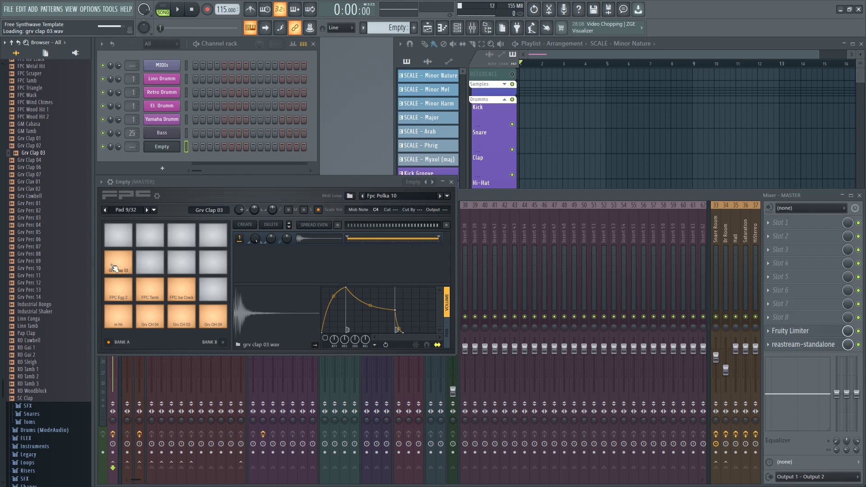
Step: Rename FPC pad 9 as "m clap"
left_click(209, 208)
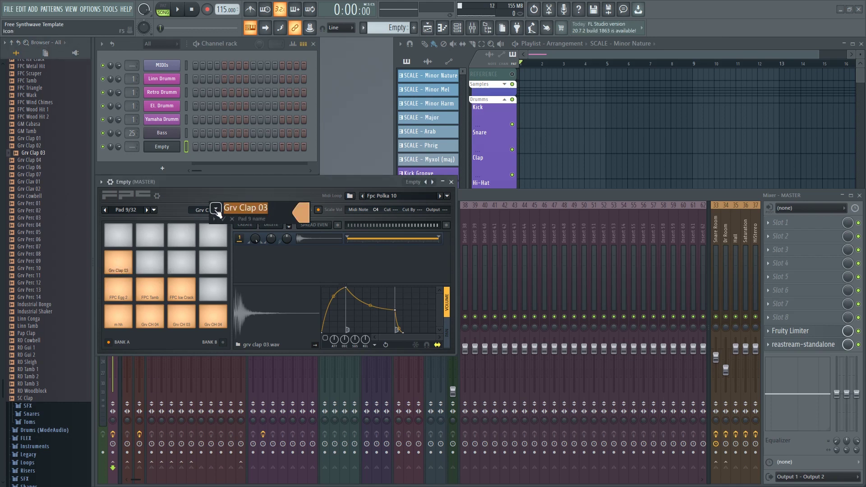
type("m")
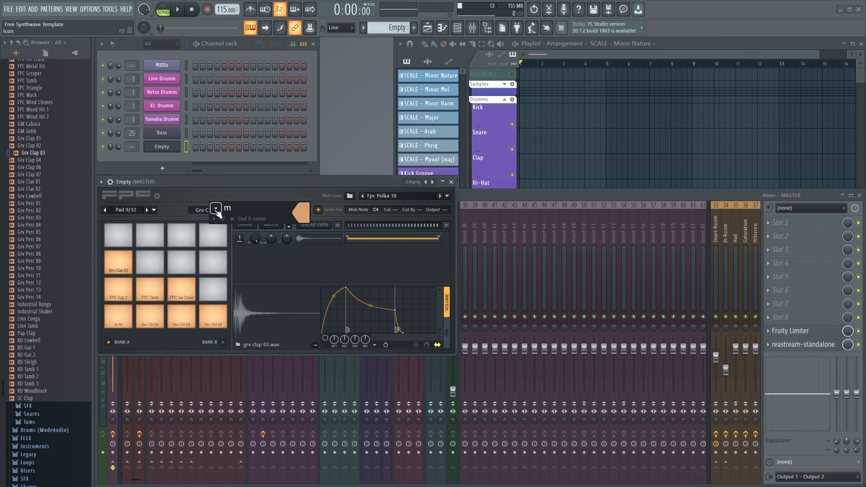
type(" clap")
key("Return")
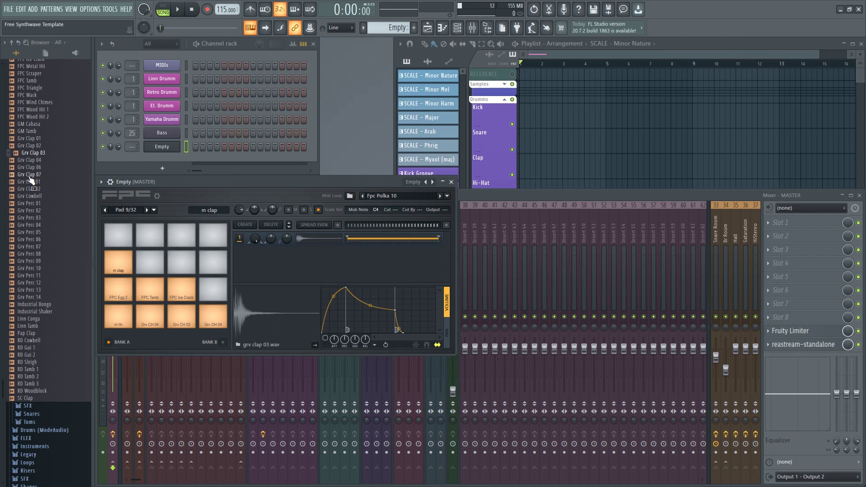
Step: Compare the remaining Grv Clap samples and load Grv Clap 02 onto FPC pad 10
left_click(28, 162)
left_click(26, 154)
left_click(26, 147)
left_click(27, 140)
left_click(27, 147)
left_click_drag(28, 148, 149, 264)
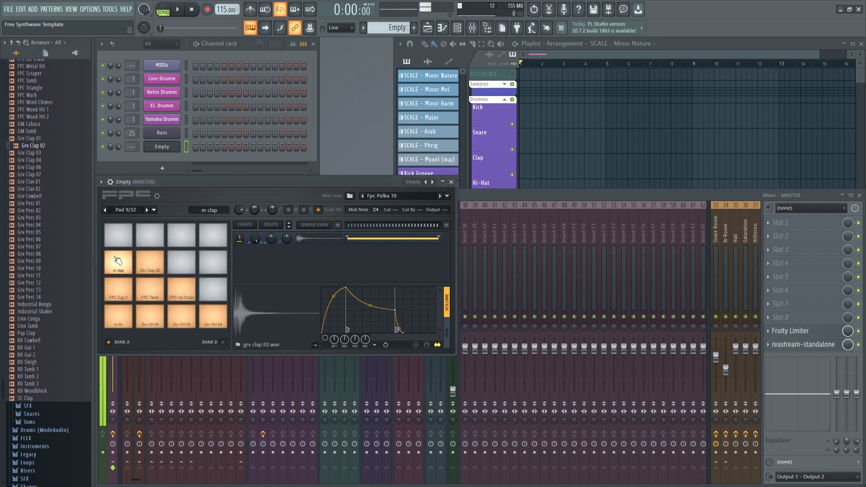
Step: Audition the clap pads 9 and 10 against each other
left_click(140, 261)
left_click(141, 261)
left_click(128, 262)
left_click(144, 263)
left_click(145, 263)
Step: Preview further Grv Clap samples, load Grv Clap 04 onto FPC pad 11, and audition the three clap pads together
left_click(27, 175)
left_click(27, 167)
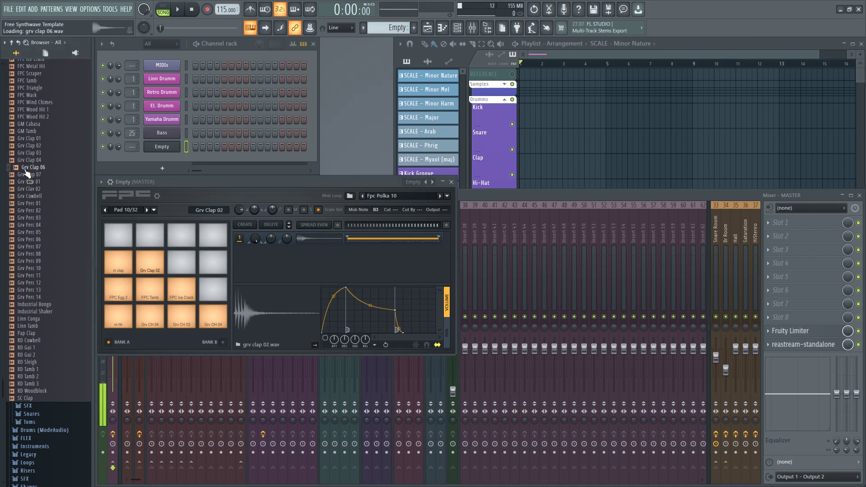
left_click(27, 159)
left_click_drag(27, 159, 185, 261)
left_click(124, 266)
left_click(156, 267)
left_click(192, 267)
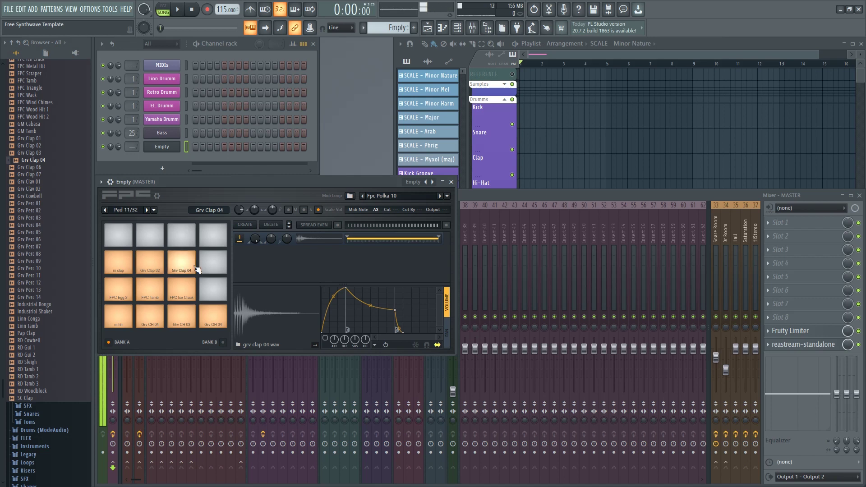
left_click(155, 269)
left_click(172, 266)
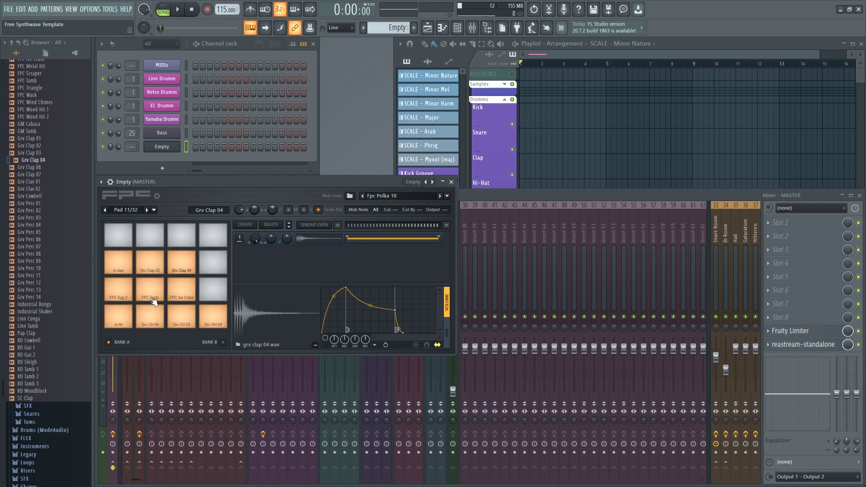
Step: Pan the clap layer of pad 10 about 51% left and that of pad 11 to the right, and save the project
left_click(150, 262)
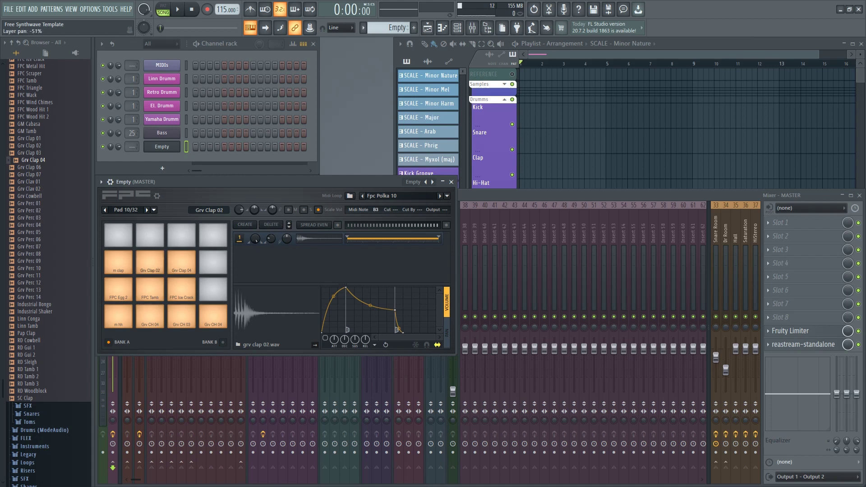
left_click(181, 264)
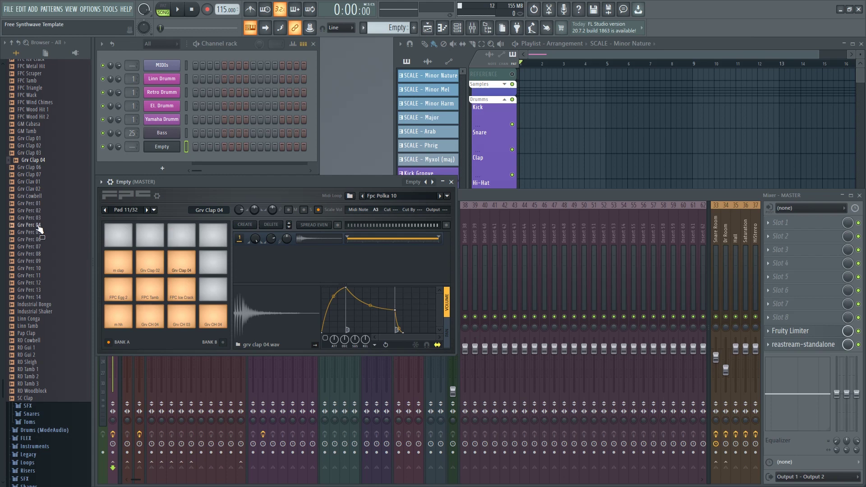
key("ctrl+s")
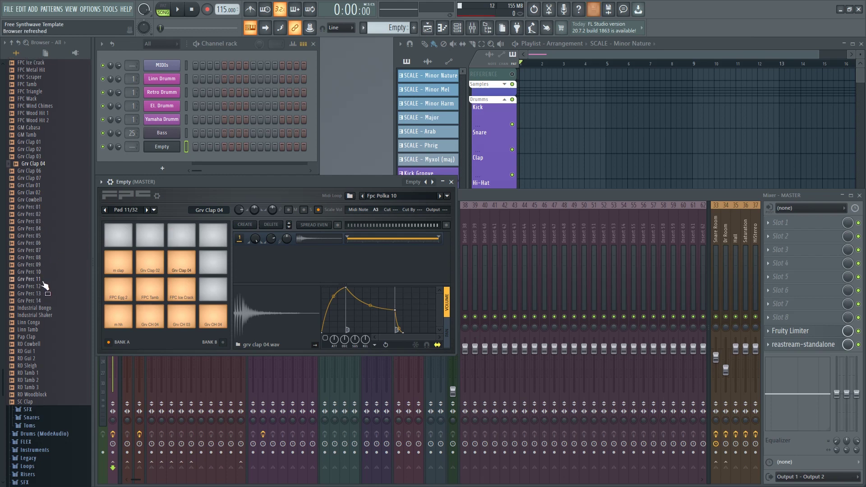
Step: Load Grv Perc 05 onto FPC pad 13 and Grv Perc 13 onto pad 14
left_click_drag(31, 236, 118, 235)
left_click(39, 293)
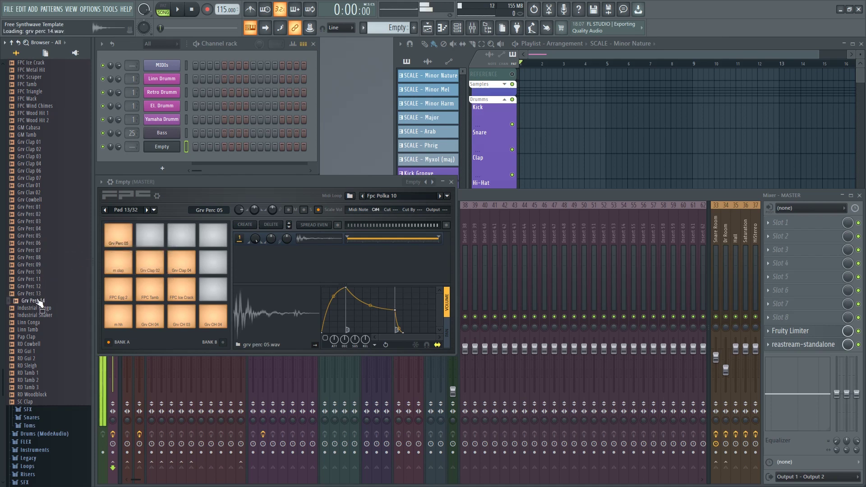
left_click_drag(39, 293, 151, 235)
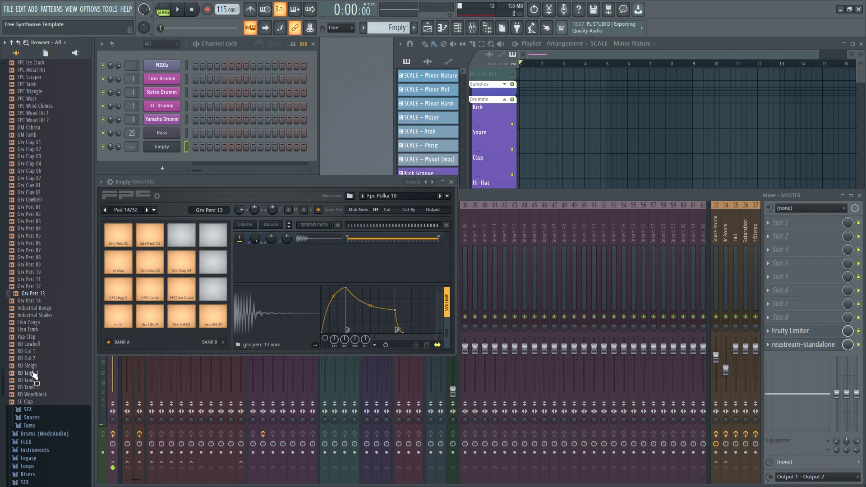
Step: Preview several other percussion samples and load 707 Cowbell onto FPC pad 15
left_click_drag(31, 380, 33, 386)
left_click(36, 345)
left_click(36, 338)
left_click(36, 331)
left_click(36, 338)
left_click(44, 172)
scroll(43, 144, "up", 6)
left_click_drag(35, 84, 180, 234)
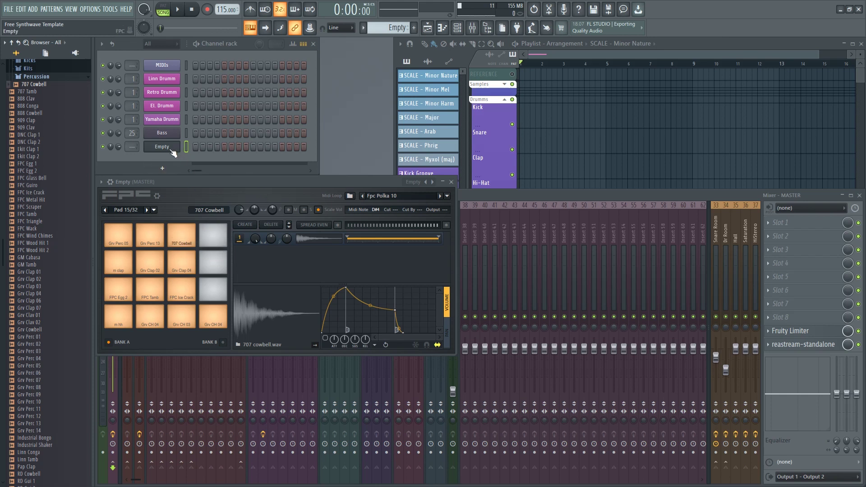
Step: Rename the Empty channel as "fpc" and route it to mixer insert 38
key("F2")
type("fpc")
key("Return")
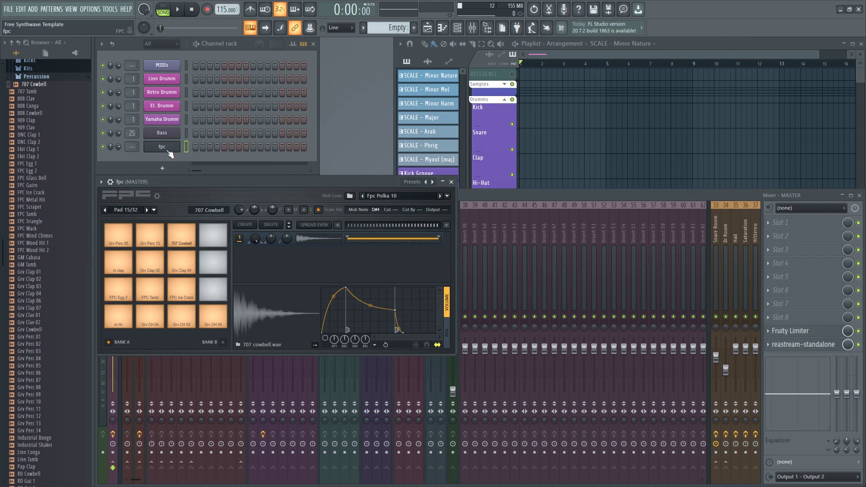
left_click(529, 204)
left_click(467, 221)
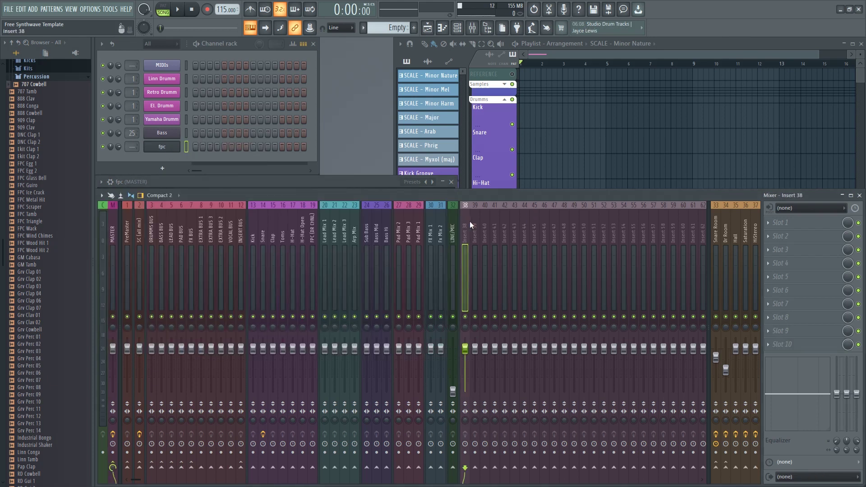
key("ctrl+l")
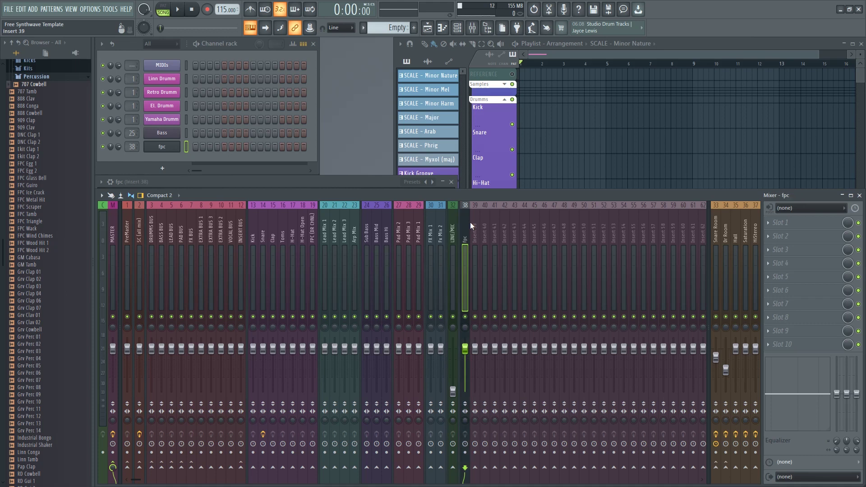
Step: Open the fpc channel in the piano roll and display the note rows named after its pads
left_click(411, 185)
left_click(540, 52)
right_click(167, 147)
left_click(204, 147)
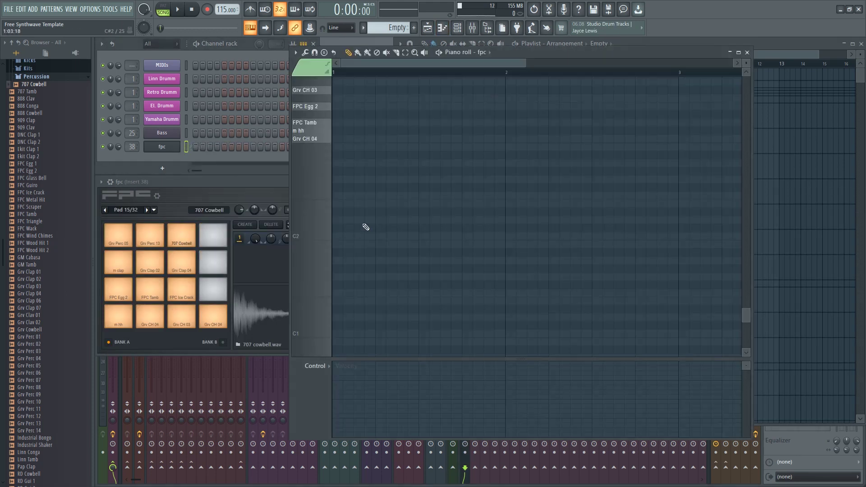
scroll(370, 235, "up", 5)
scroll(356, 268, "up", 3)
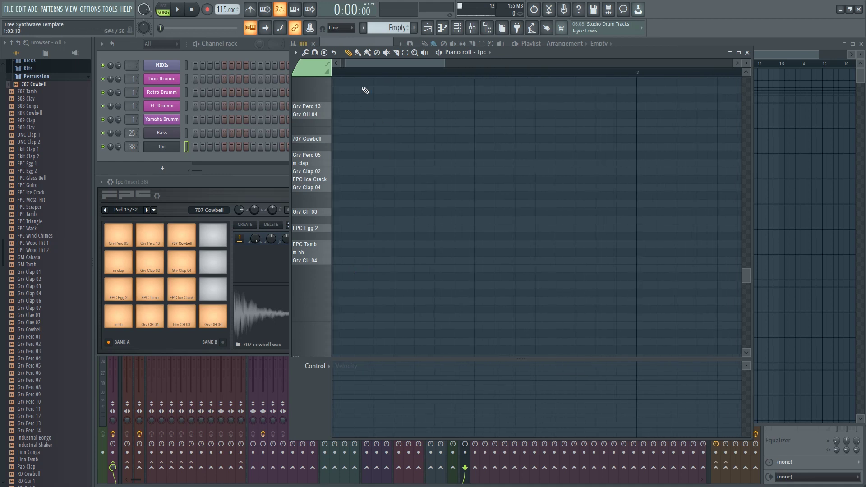
Step: Place m clap notes on beats 2 and 4 of the first two bars in the piano roll
left_click_drag(364, 66, 350, 67)
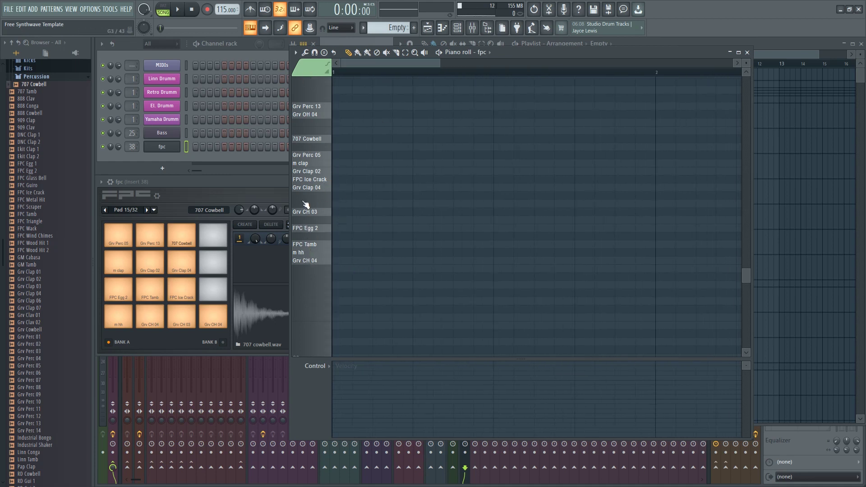
left_click(419, 163)
left_click(500, 163)
right_click(510, 164)
left_click(581, 163)
scroll(507, 209, "down", 4)
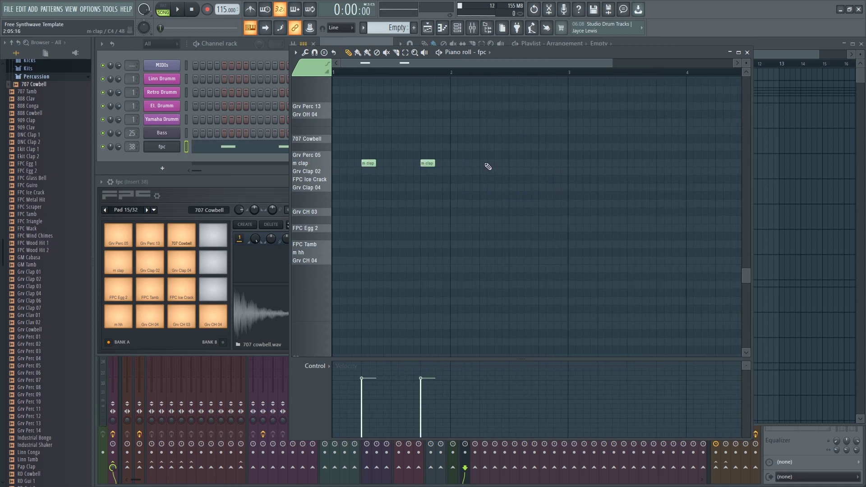
left_click(485, 164)
left_click(549, 163)
left_click_drag(548, 163, 542, 164)
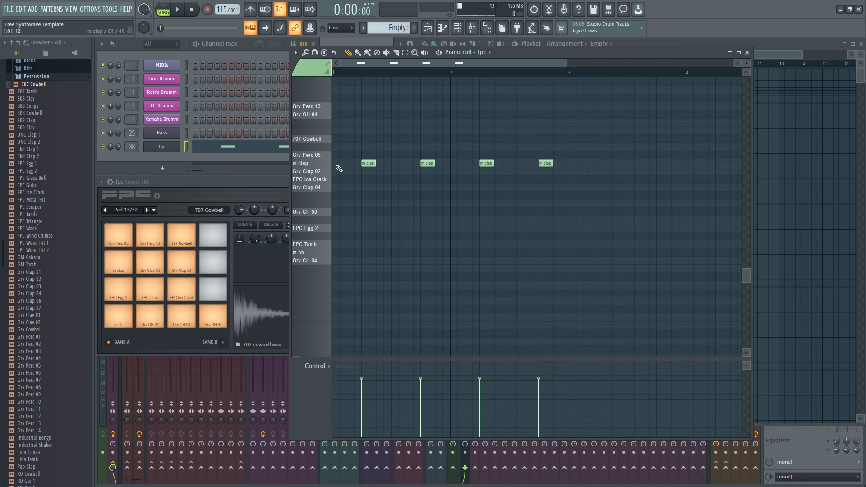
Step: Audition the m clap, Grv Clap 02 and Grv Clap 04 pads in FPC and check the clap pattern in the piano roll
left_click(272, 184)
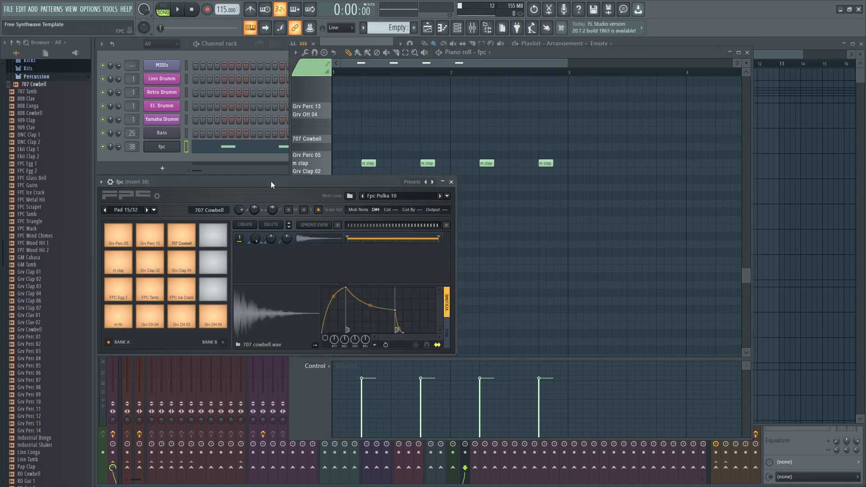
left_click(124, 269)
left_click(150, 264)
left_click(182, 264)
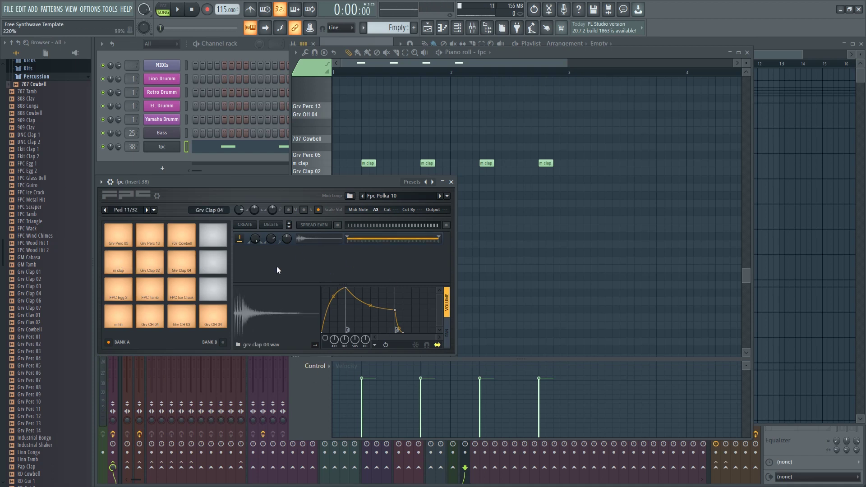
left_click_drag(412, 64, 476, 184)
scroll(471, 217, "down", 5)
scroll(372, 224, "up", 1)
left_click_drag(363, 63, 332, 71)
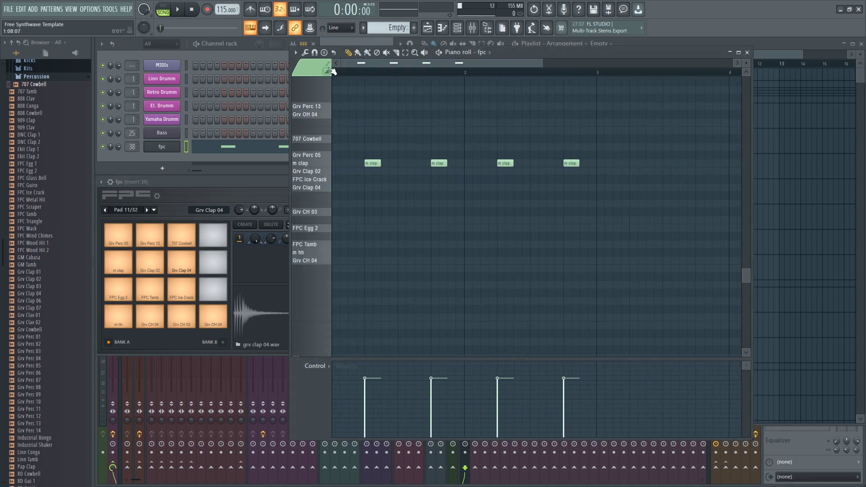
Step: Reshape the m clap pad's volume envelope in FPC to an instant attack with a short, steep release
left_click(243, 181)
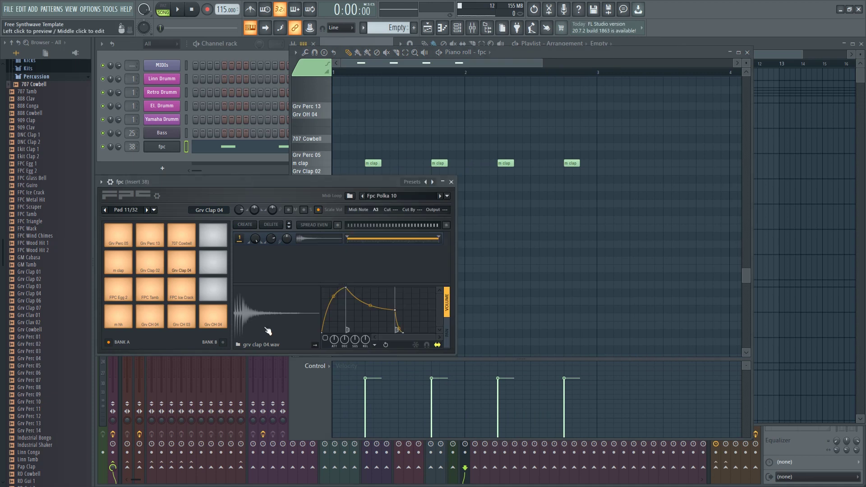
left_click(123, 270)
left_click_drag(345, 288, 322, 288)
left_click_drag(371, 309, 332, 270)
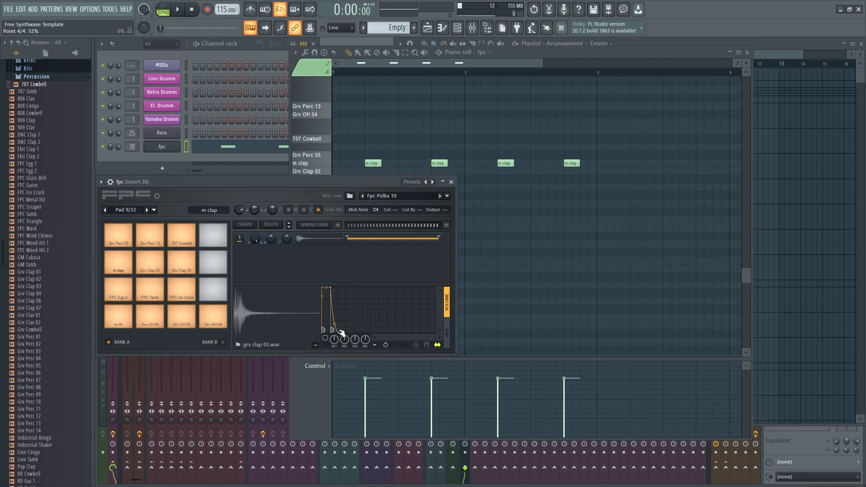
left_click_drag(338, 333, 332, 333)
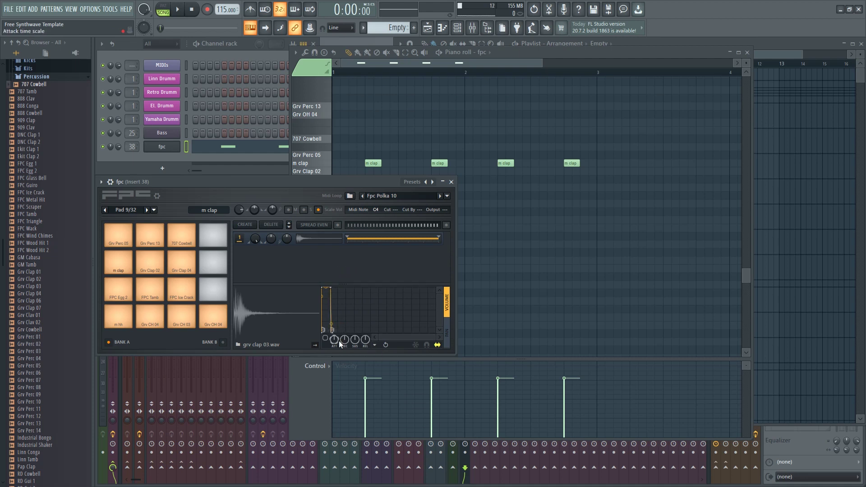
Step: Audition m clap while fine-tuning its volume envelope, lengthen the envelope slightly and enable it
left_click(123, 269)
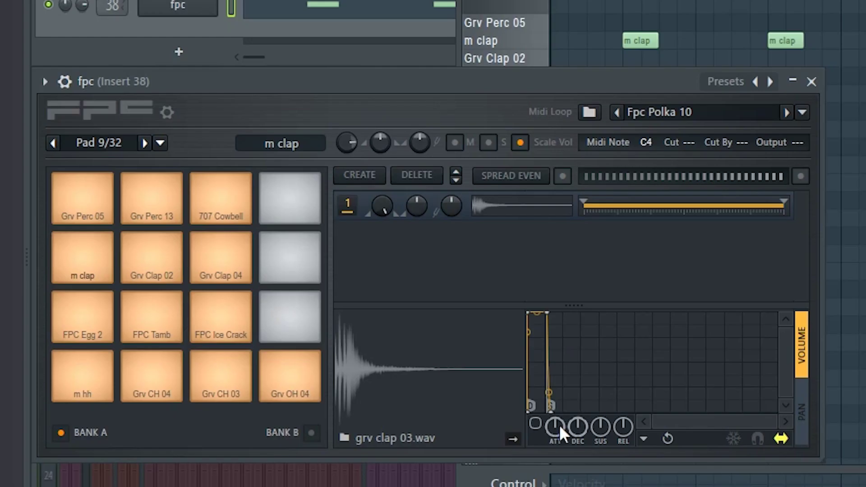
left_click_drag(556, 411, 558, 440)
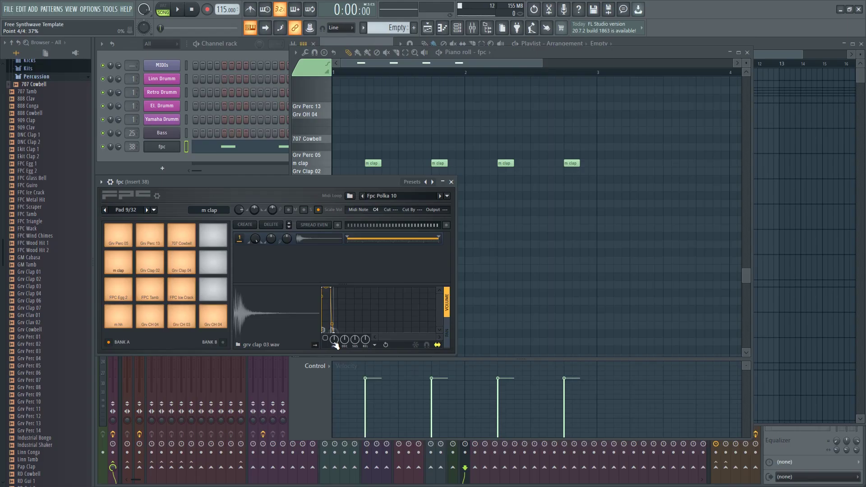
left_click(126, 269)
left_click(126, 268)
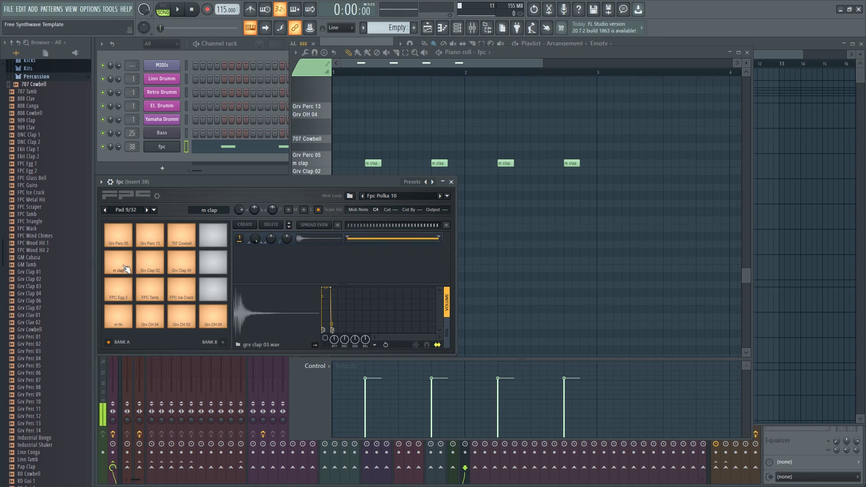
left_click(157, 269)
left_click(125, 263)
left_click(124, 263)
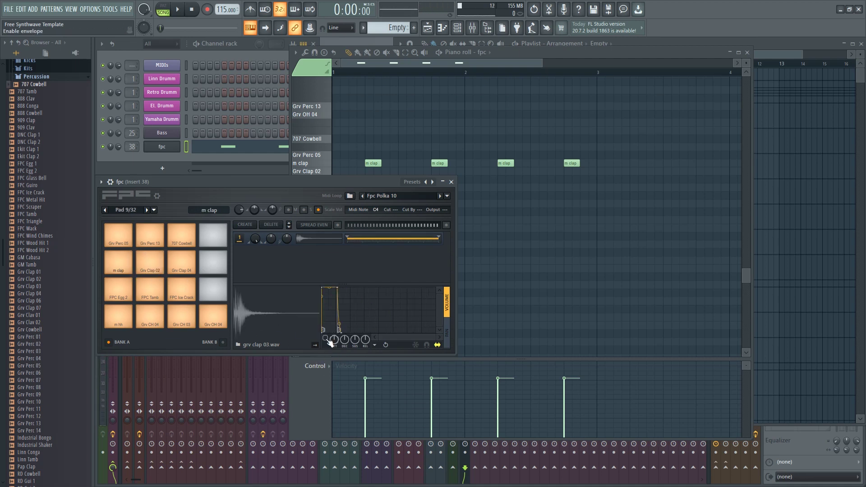
Step: Copy the m clap volume envelope state and paste it onto the Grv Clap 02, Grv Clap 04 and Grv OH 04 pads
left_click(375, 345)
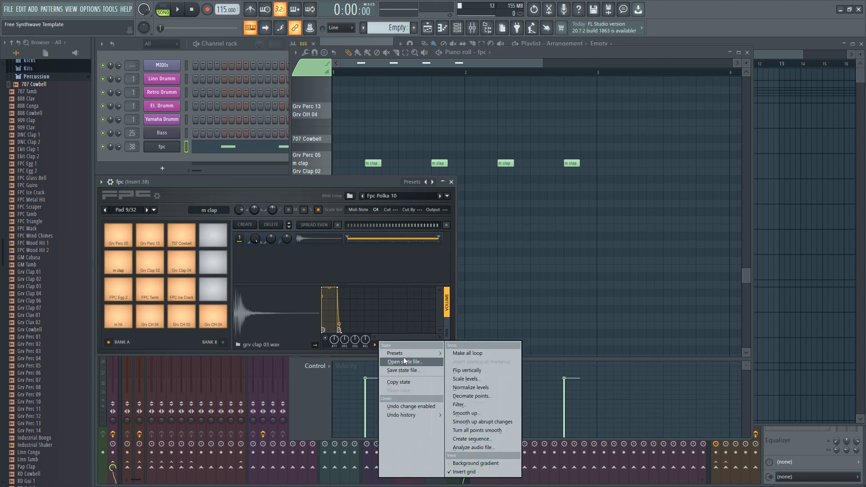
left_click(411, 382)
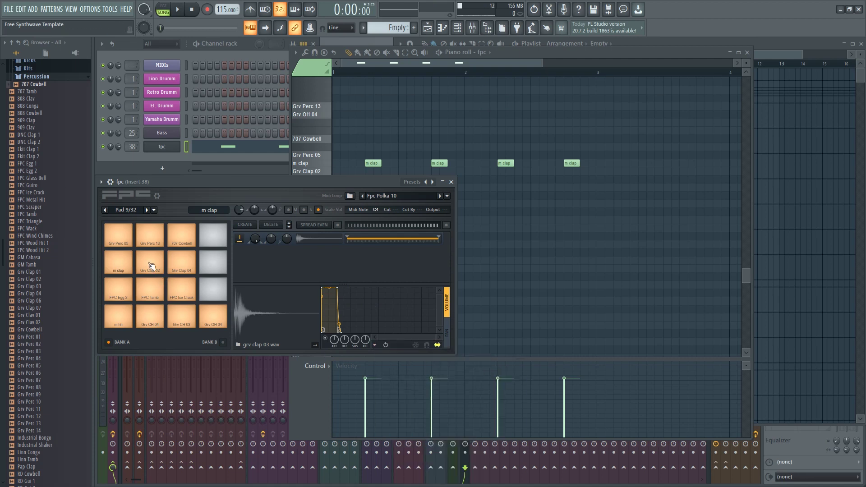
left_click(152, 266)
left_click(375, 344)
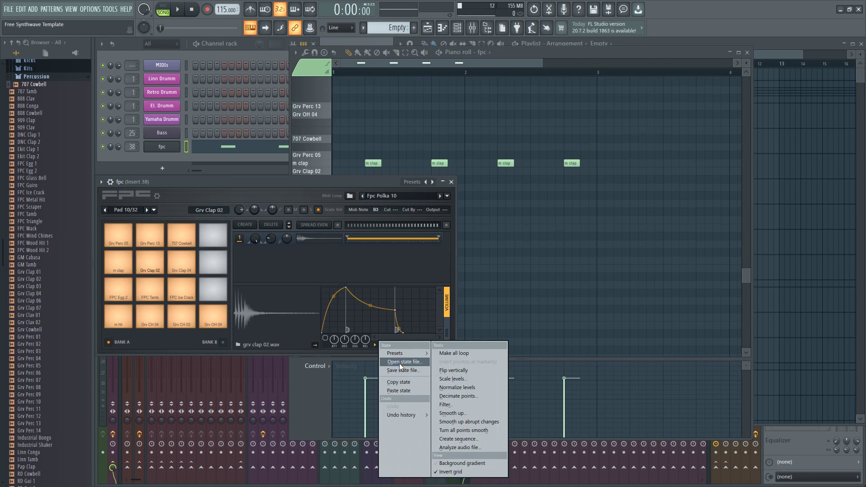
left_click(404, 391)
left_click(181, 262)
left_click(375, 344)
left_click(404, 391)
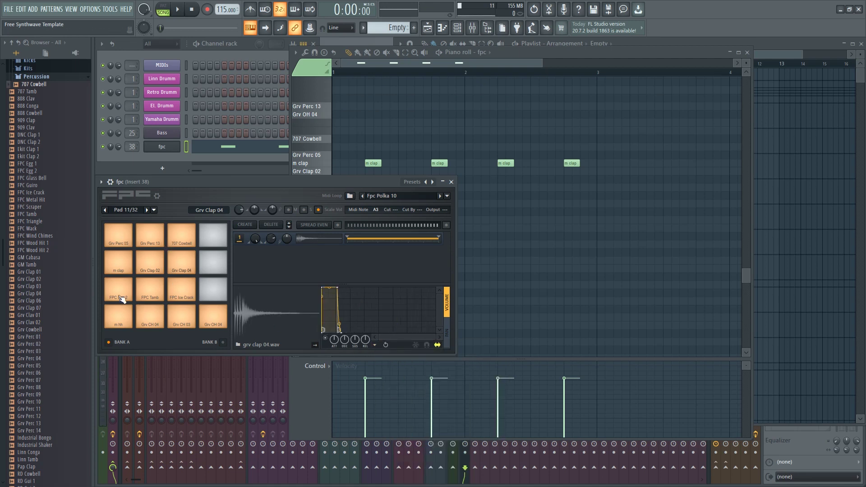
left_click(212, 316)
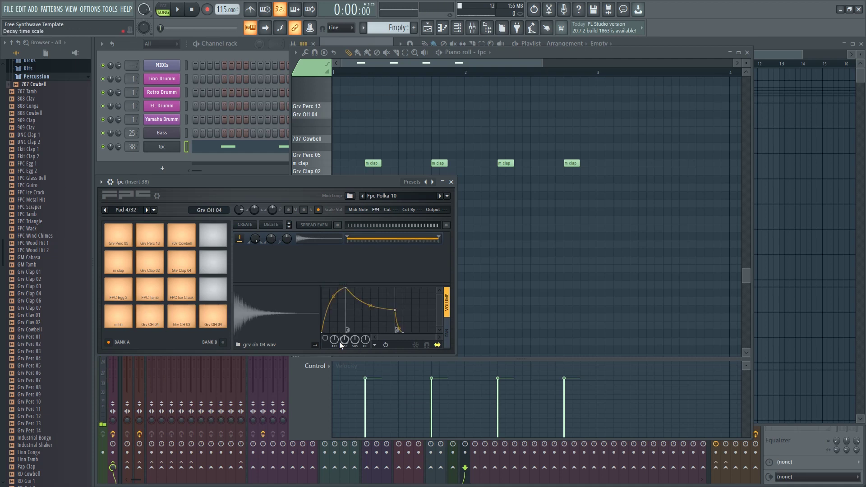
left_click(375, 345)
left_click(408, 391)
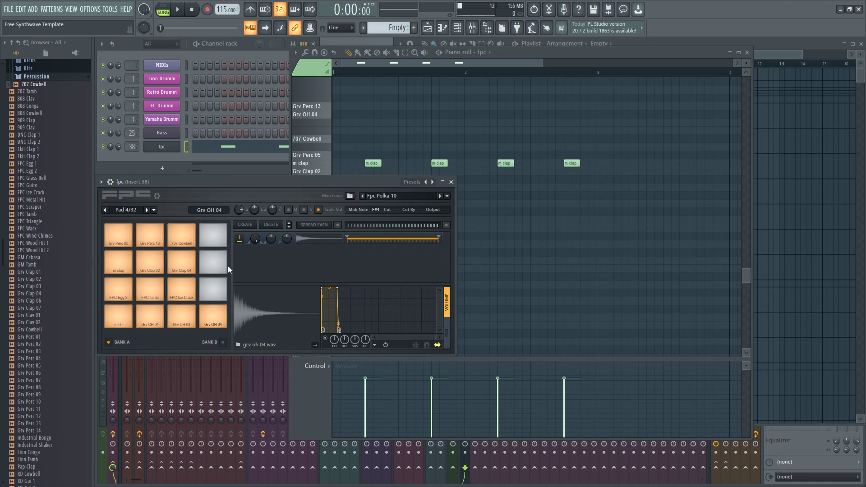
Step: Audition the FPC Egg 2, FPC Tamb and FPC Ice Crack pads, setting Cut 0 on Tamb and Ice Crack and Cut By 0 on Tamb
left_click(128, 296)
left_click(158, 294)
left_click(177, 293)
left_click(162, 294)
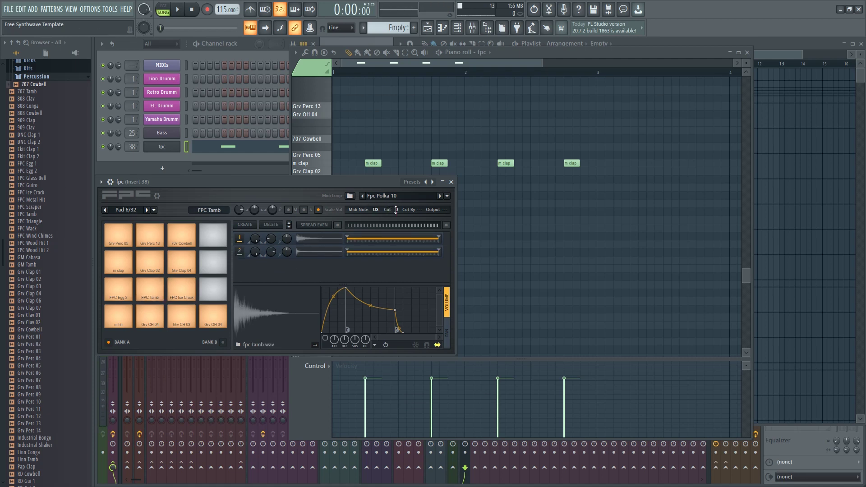
left_click(185, 292)
left_click(193, 299)
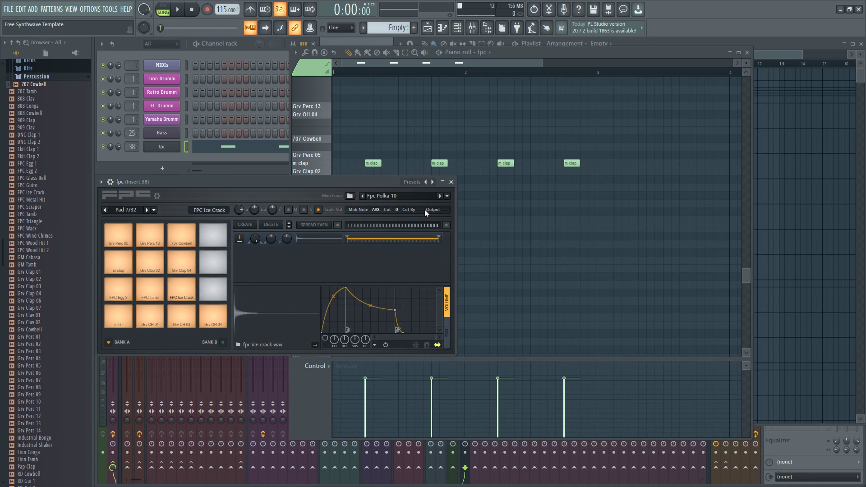
left_click(162, 294)
left_click(160, 293)
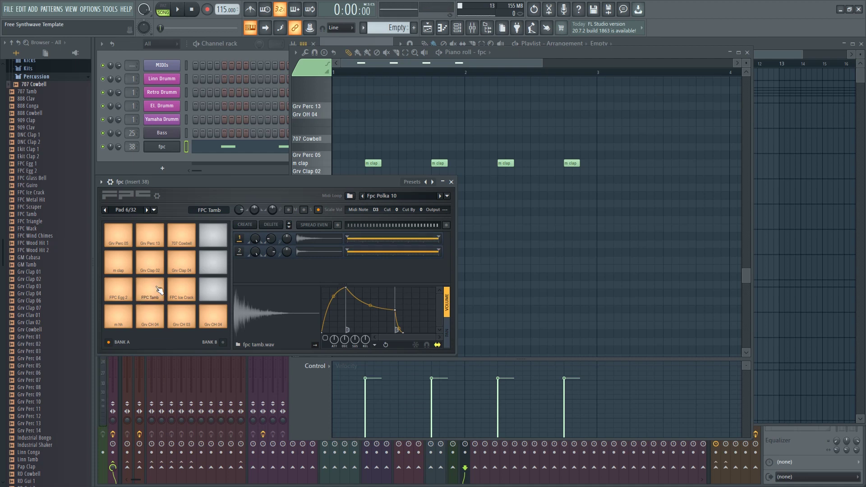
Step: Audition the FPC Egg 2, Grv Perc 05, Grv Perc 13 and 707 Cowbell pads
left_click(116, 286)
left_click(115, 286)
left_click(121, 237)
left_click(148, 237)
left_click(187, 239)
left_click(164, 241)
left_click(130, 239)
Step: Assign the m hh, Grv CH 04 and Grv CH 03 pads to cut group 0 with matching Cut By values
left_click(119, 321)
left_click(162, 319)
left_click(130, 324)
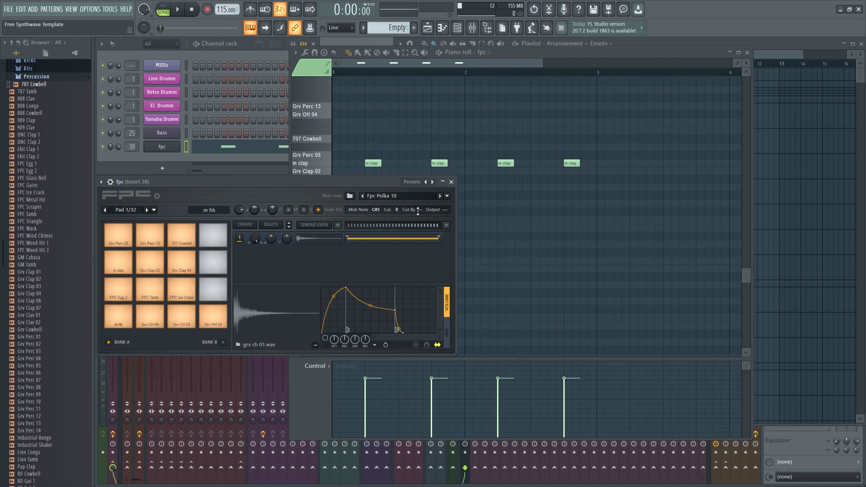
left_click(163, 321)
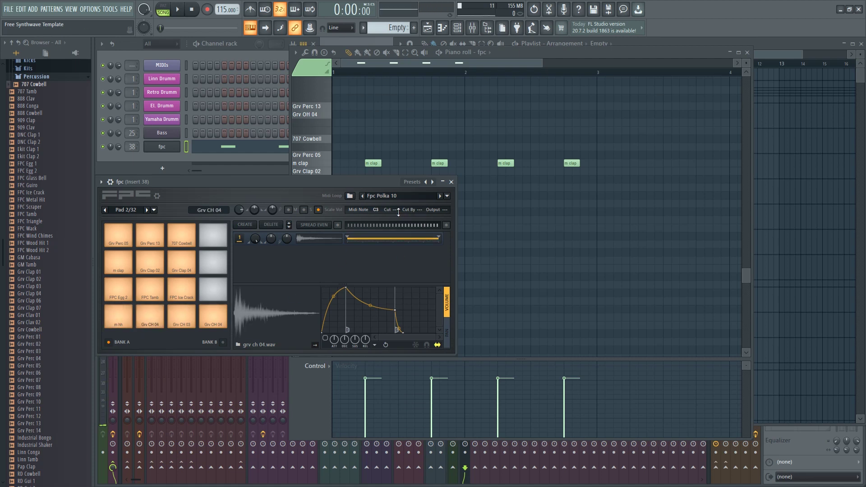
left_click(189, 317)
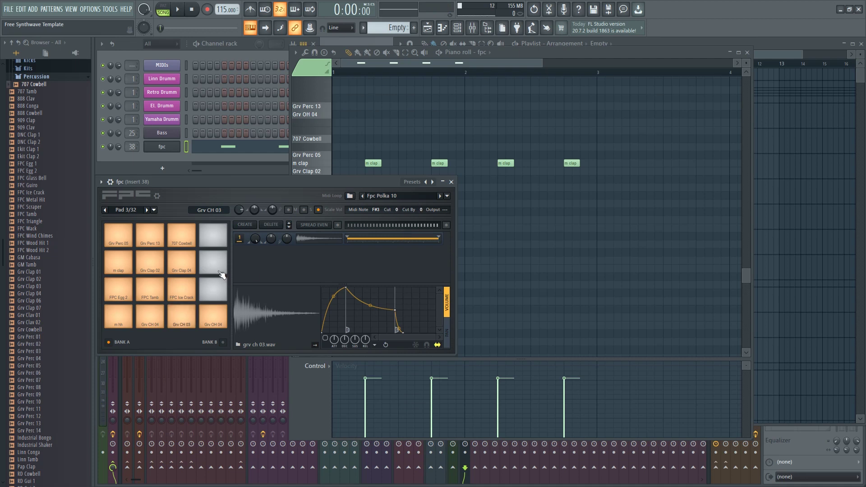
Step: Layer Grv Clap 02 and Grv Clap 04 notes with all four m clap notes in the piano roll
left_click(401, 64)
key("shift+Down")
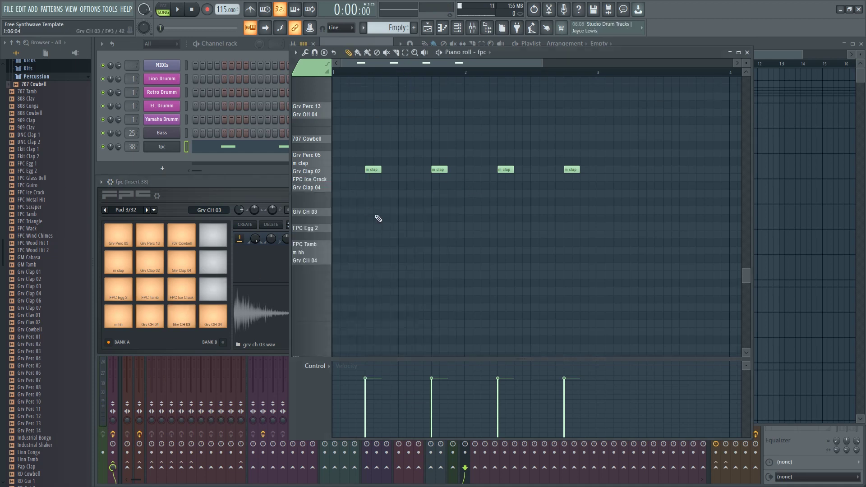
scroll(378, 219, "up", 2)
scroll(377, 217, "up", 2)
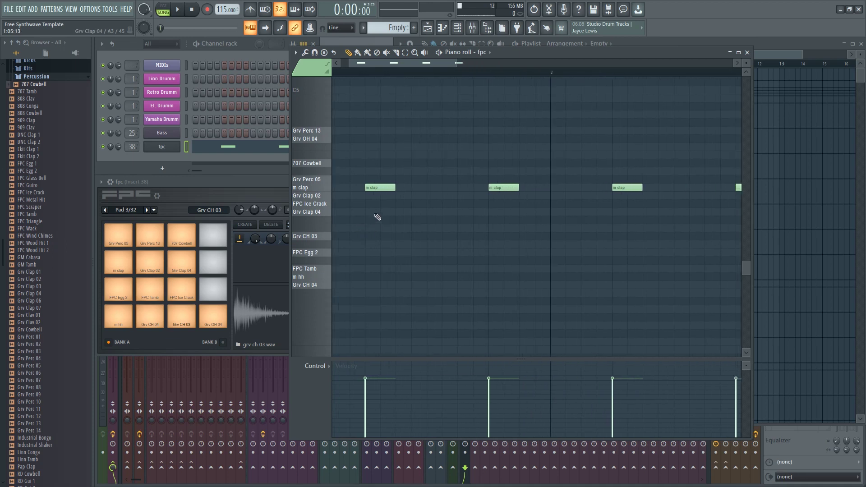
left_click(369, 195)
left_click(370, 211)
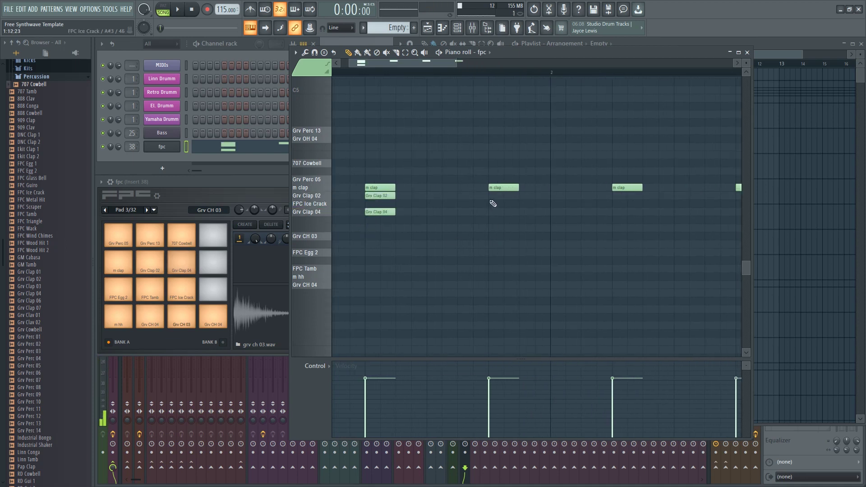
left_click(493, 196)
left_click(493, 212)
scroll(520, 245, "down", 2)
left_click_drag(477, 232, 523, 198)
left_click_drag(646, 231, 375, 183)
Step: Nudge all the selected clap notes slightly ahead of the beat
scroll(445, 204, "up", 4)
scroll(359, 185, "down", 1)
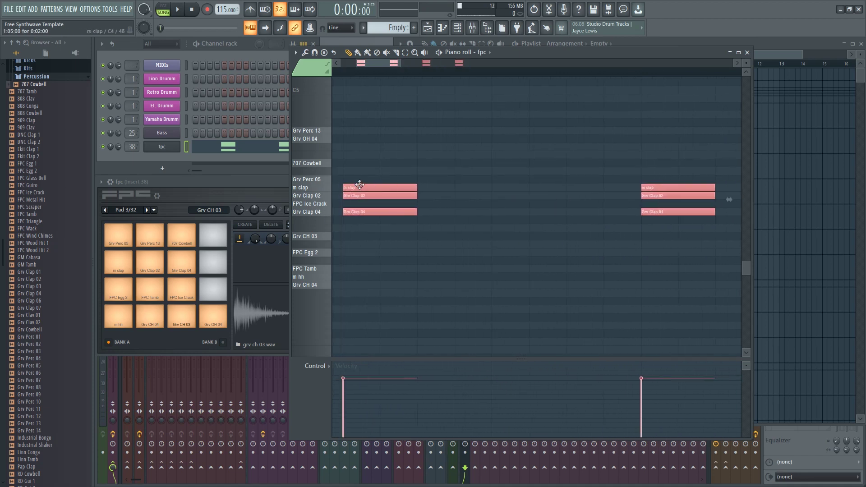
scroll(359, 185, "up", 2)
scroll(387, 211, "down", 6)
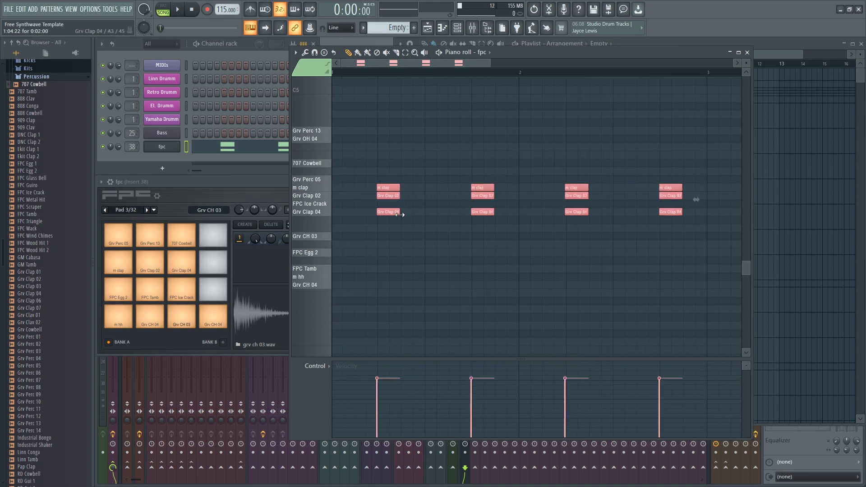
scroll(462, 196, "up", 5)
scroll(482, 192, "up", 3)
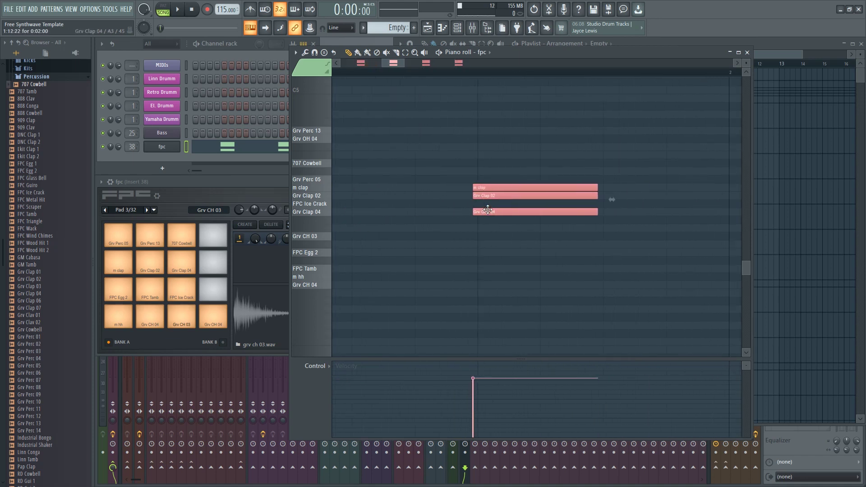
scroll(498, 209, "down", 8)
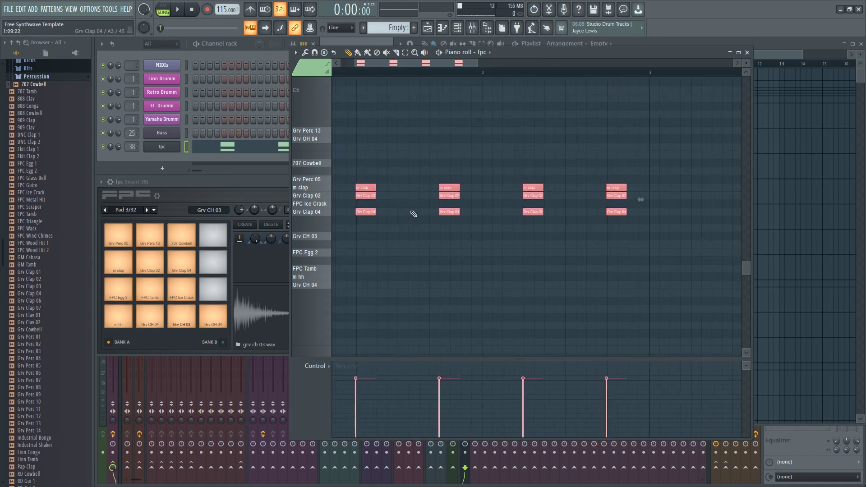
scroll(438, 192, "up", 5)
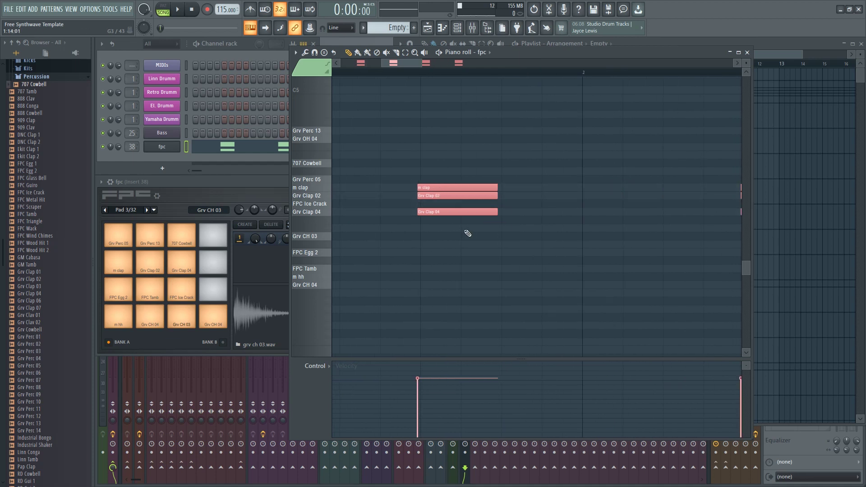
scroll(468, 233, "down", 4)
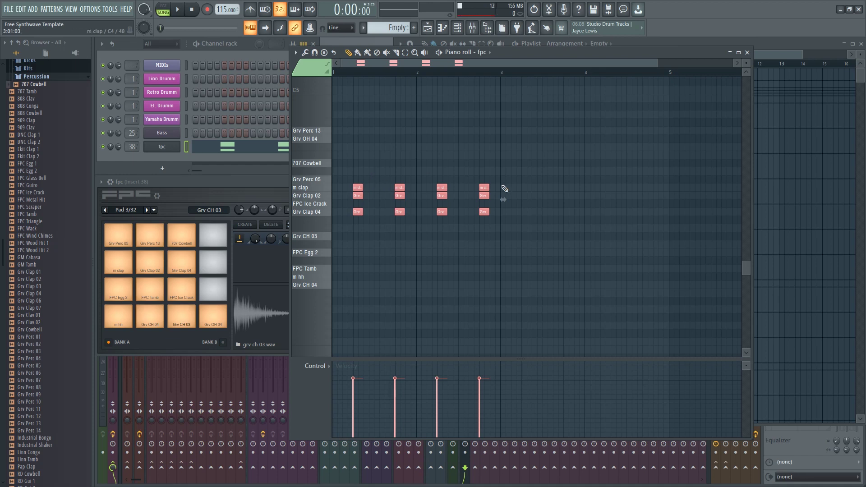
Step: Shift only the m clap notes slightly later than the Grv Clap 02 and Grv Clap 04 notes
scroll(349, 188, "up", 5)
mouse_move(355, 188)
left_mouse_down()
mouse_move(368, 188)
mouse_move(359, 188)
left_mouse_up()
scroll(392, 217, "down", 2)
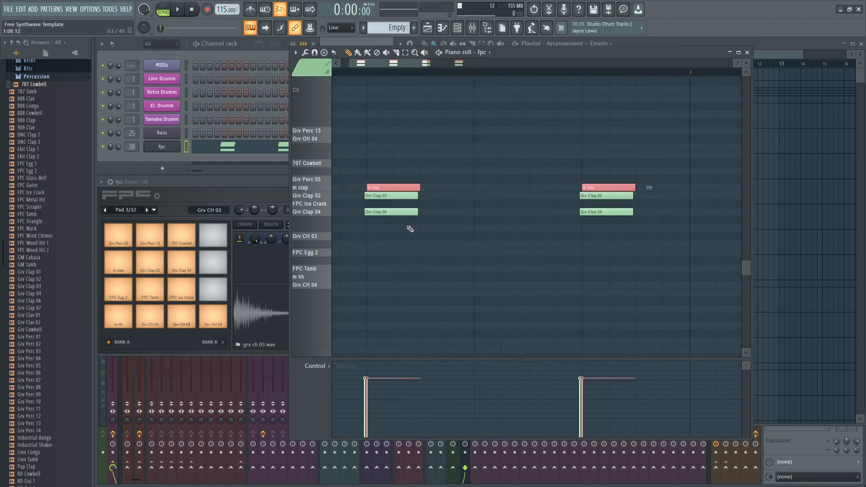
scroll(397, 231, "down", 3)
scroll(341, 234, "up", 1)
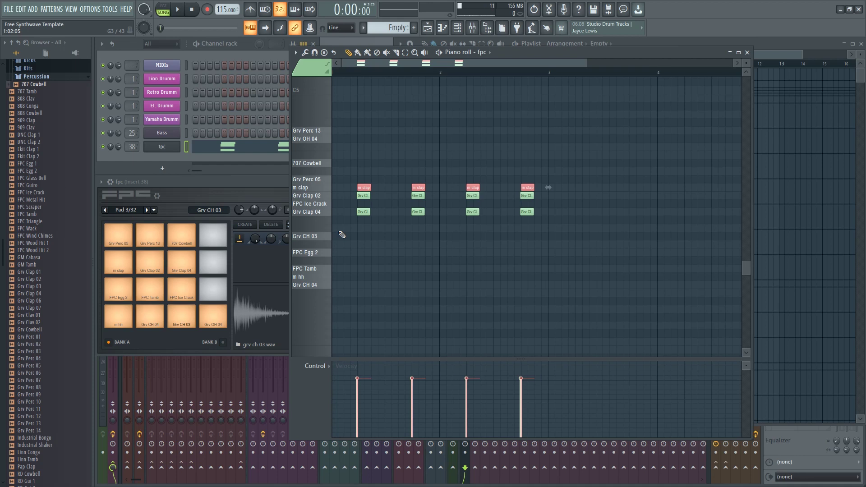
scroll(359, 221, "up", 4)
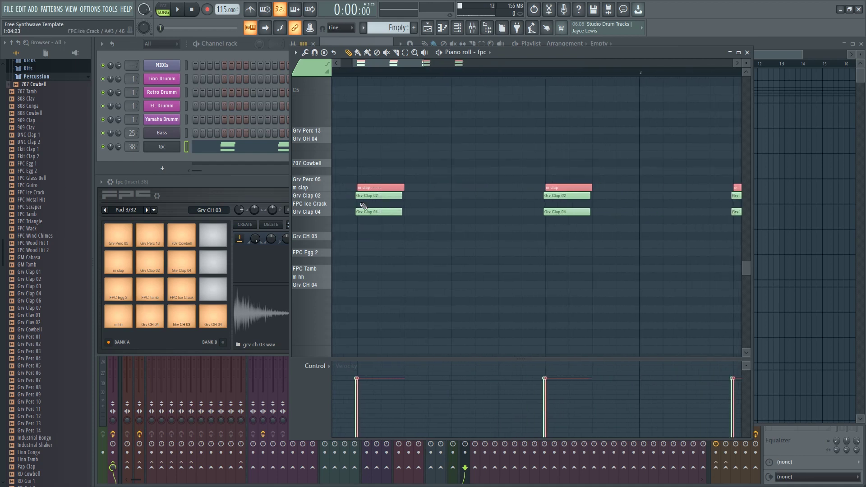
scroll(382, 212, "down", 4)
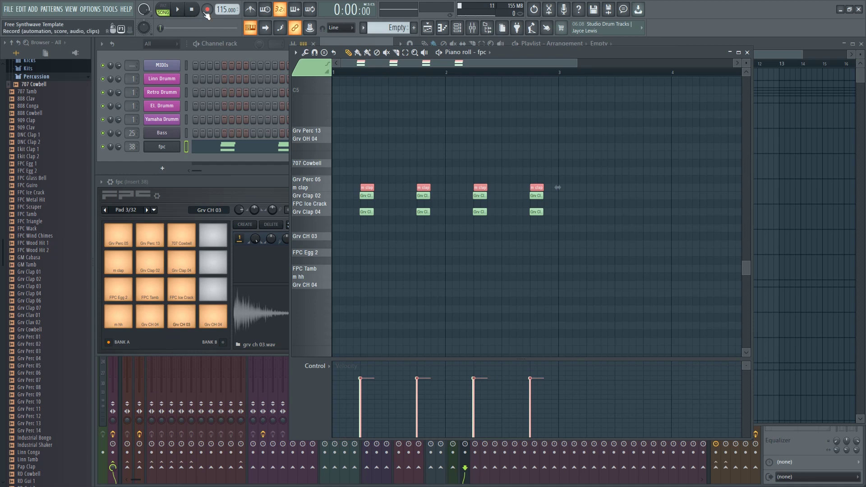
Step: Turn on the metronome, play back the claps and raise the project tempo to 125 BPM
left_click(250, 10)
key("space")
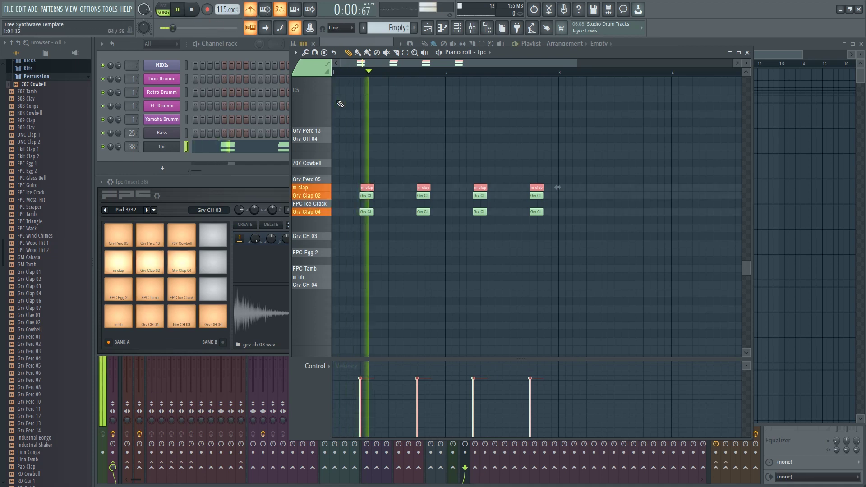
key("space")
left_click_drag(226, 9, 226, 6)
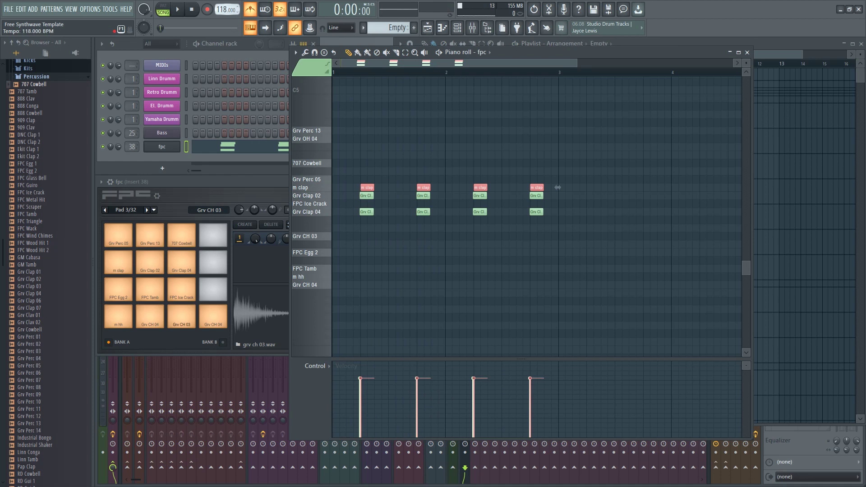
key("space")
key("space")
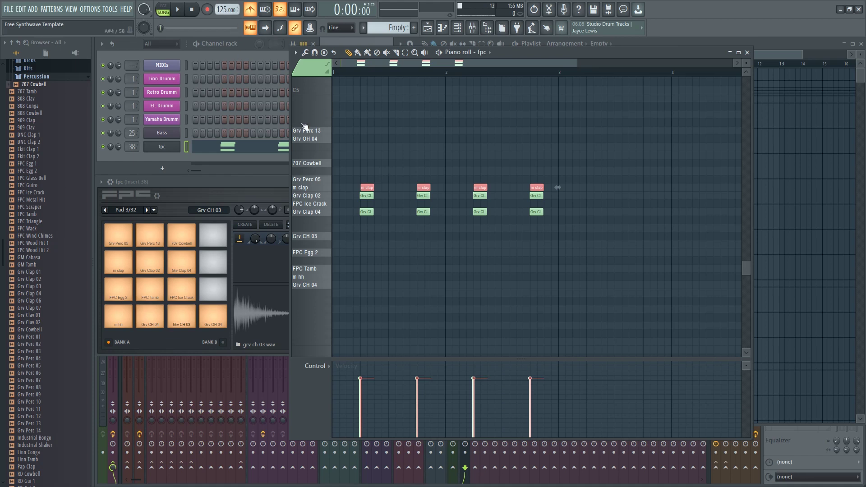
Step: Add three consecutive sixteenth m hh notes on the second, third and fourth sixteenths of the first beat
scroll(352, 252, "up", 3)
scroll(357, 74, "up", 3)
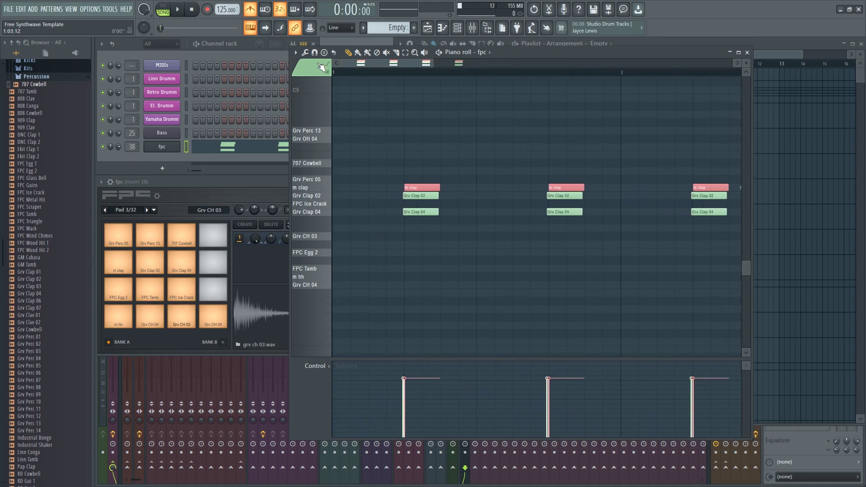
scroll(425, 247, "down", 3)
scroll(366, 219, "down", 1)
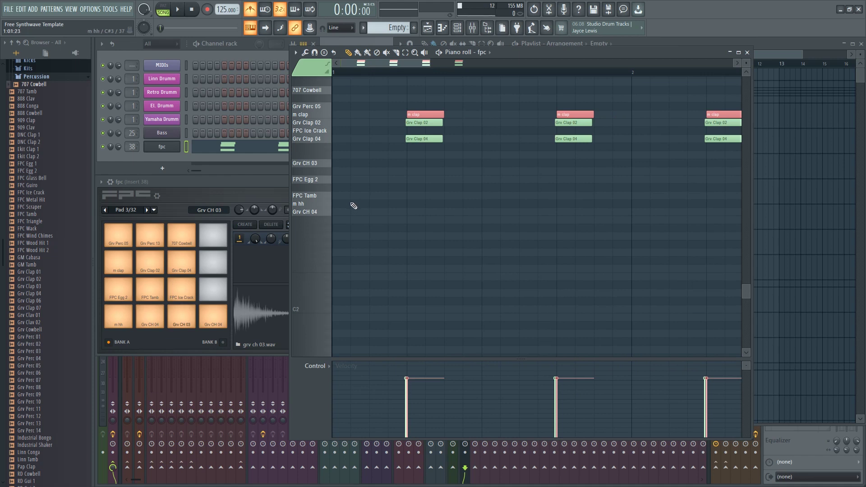
left_click(353, 204)
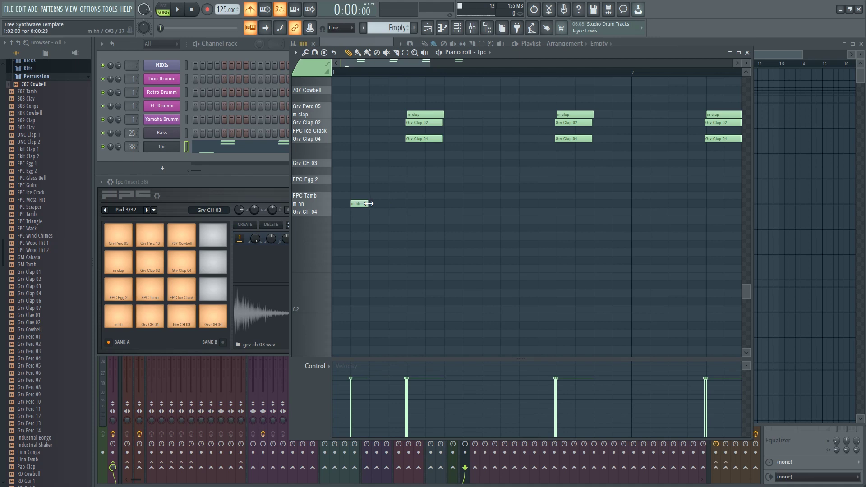
left_click(377, 204)
left_click(395, 204)
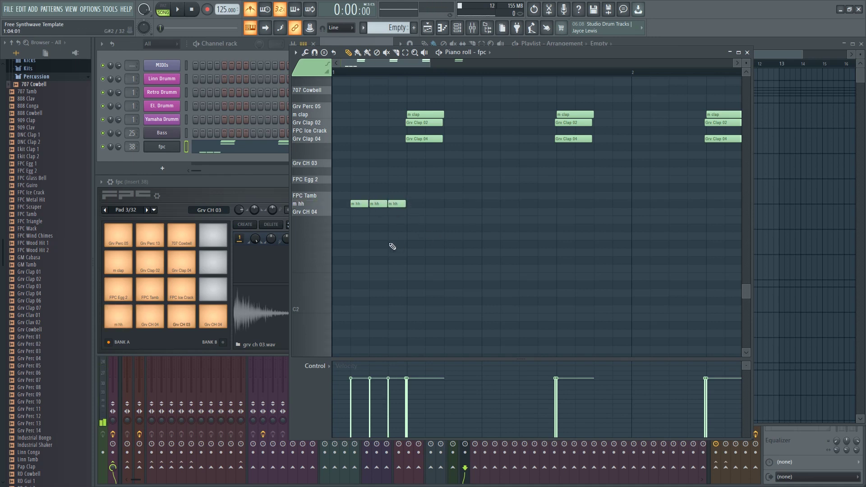
Step: Duplicate the three m hh notes across the remaining three beats of the first bar
left_click_drag(433, 224, 350, 192)
key("ctrl+b")
key("ctrl+b")
key("ctrl+b")
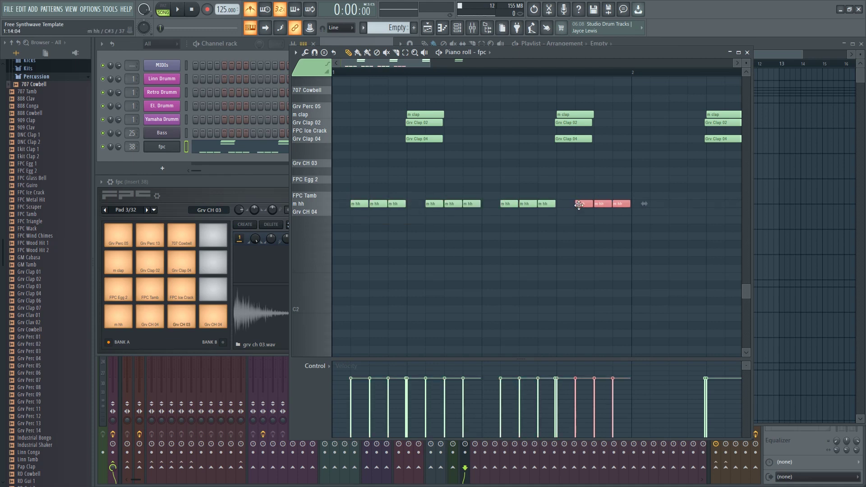
Step: Try duplicating the first bar's m hh notes into the second bar, and delete the copies
scroll(502, 242, "down", 3)
left_click_drag(529, 241, 332, 176)
key("ctrl+b")
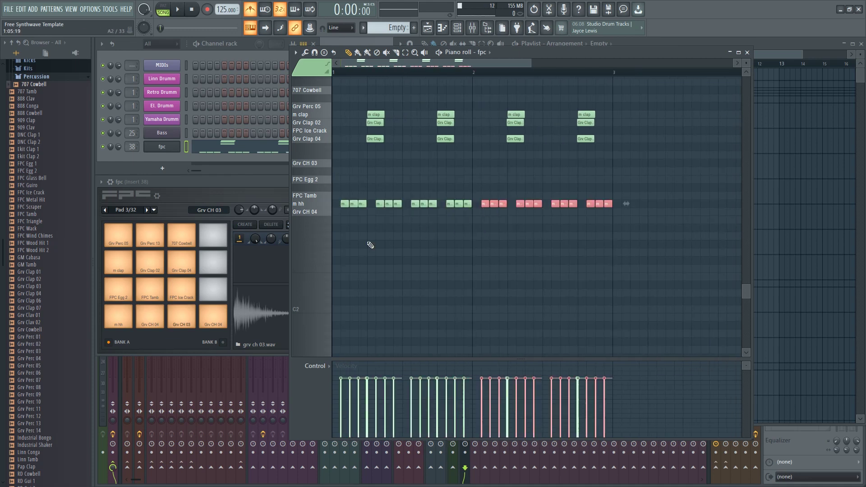
key("Delete")
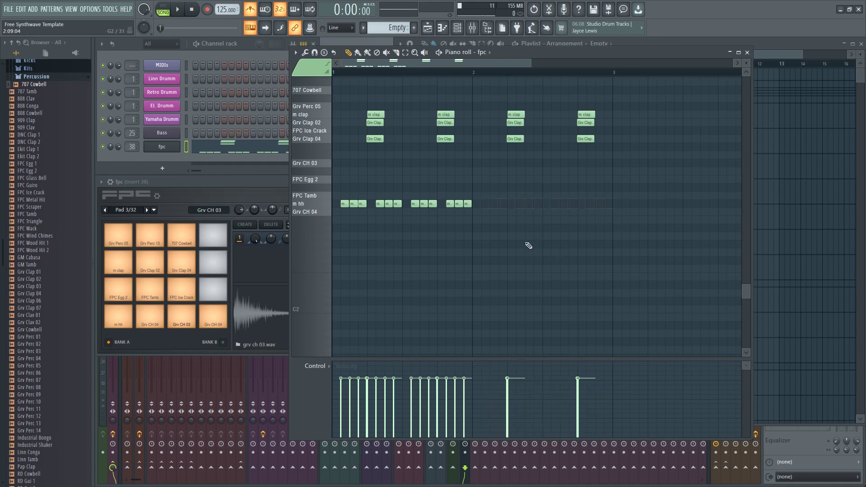
Step: Play back the first bar and delete every m hh note except the three in the first beat
left_click_drag(474, 73, 334, 73)
key("space")
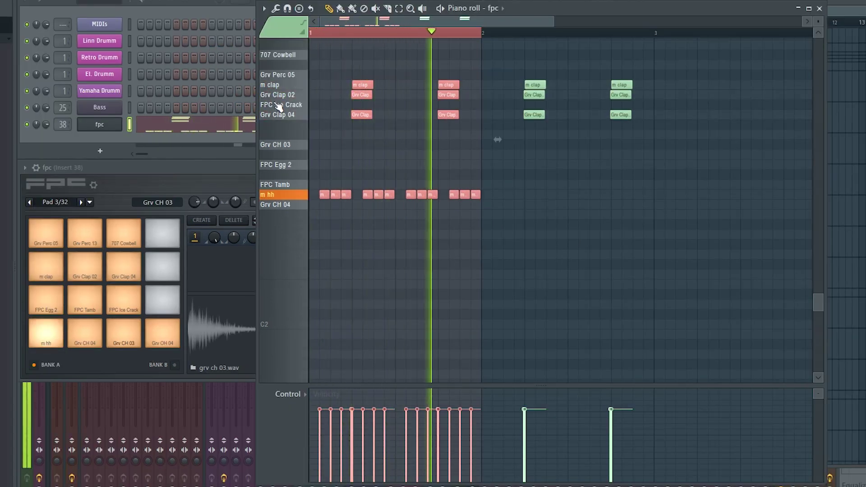
key("space")
mouse_move(500, 211)
left_mouse_down()
mouse_move(367, 195)
mouse_move(476, 195)
left_mouse_up()
left_click(471, 34, "ctrl")
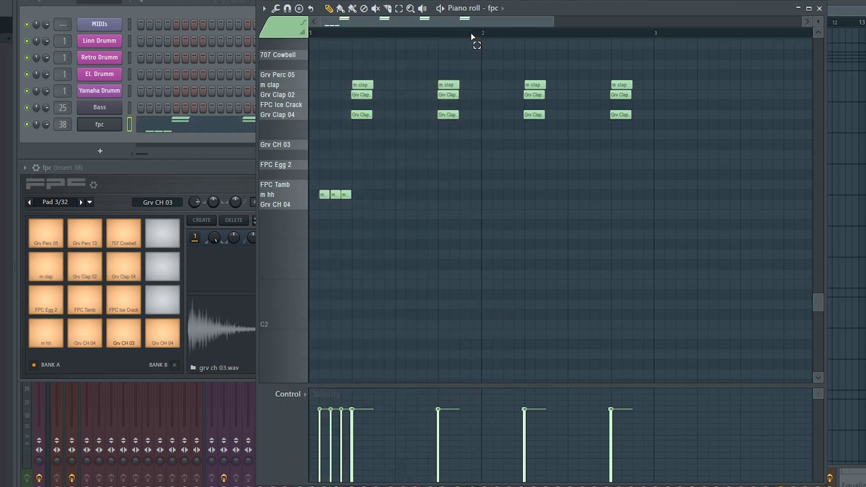
Step: Shape the velocities of the three m hh notes into a rising ramp
scroll(341, 194, "up", 6)
left_click_drag(373, 22, 223, 120)
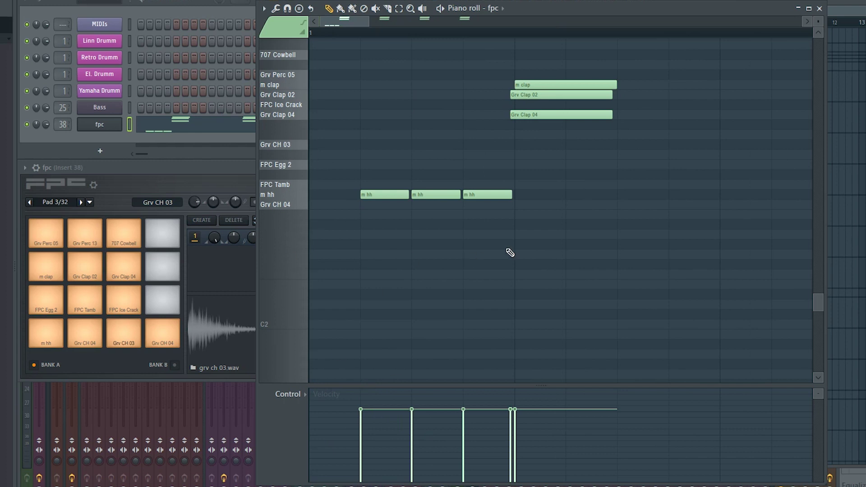
left_click_drag(510, 252, 340, 160)
mouse_move(360, 459)
left_mouse_down()
mouse_move(385, 460)
mouse_move(472, 416)
left_mouse_up()
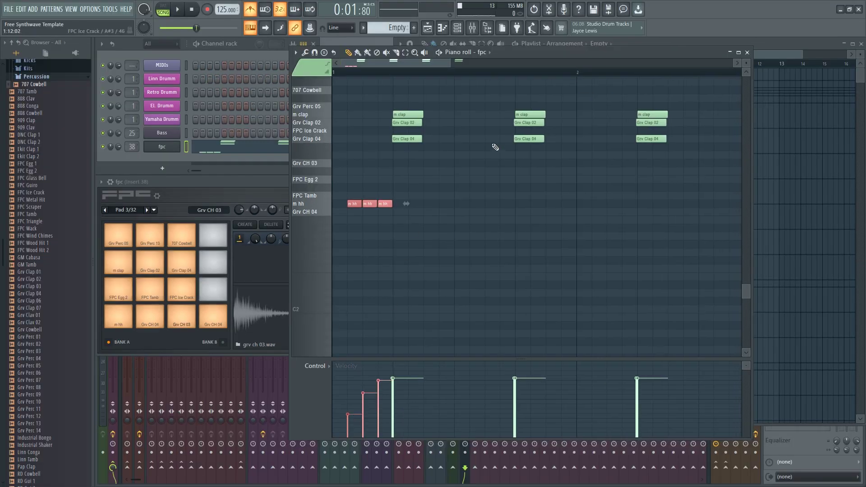
Step: Duplicate the ramped m hh group across every beat of both bars and play back the pattern
key("ctrl+b")
key("ctrl+b")
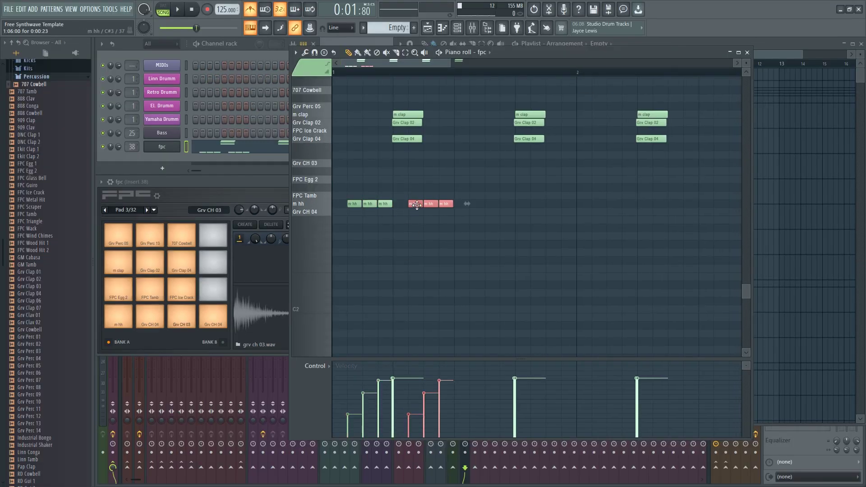
key("ctrl+b")
scroll(495, 243, "down", 2)
left_click_drag(521, 239, 319, 185)
key("ctrl+b")
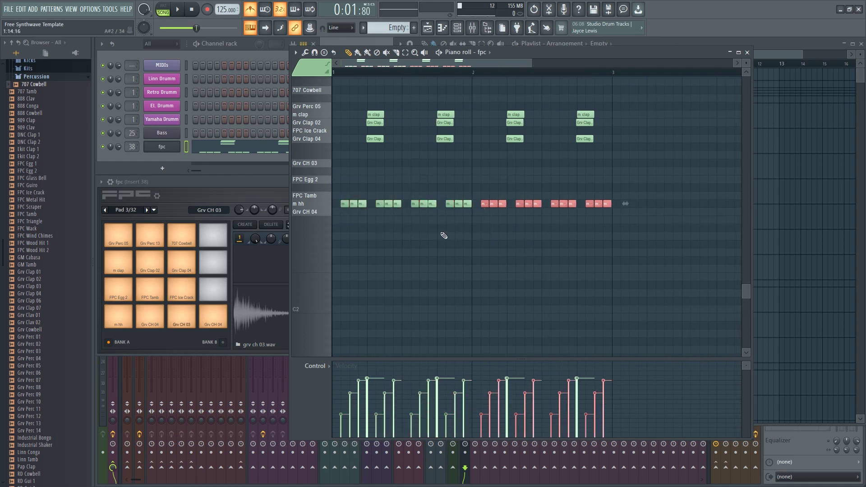
key("space")
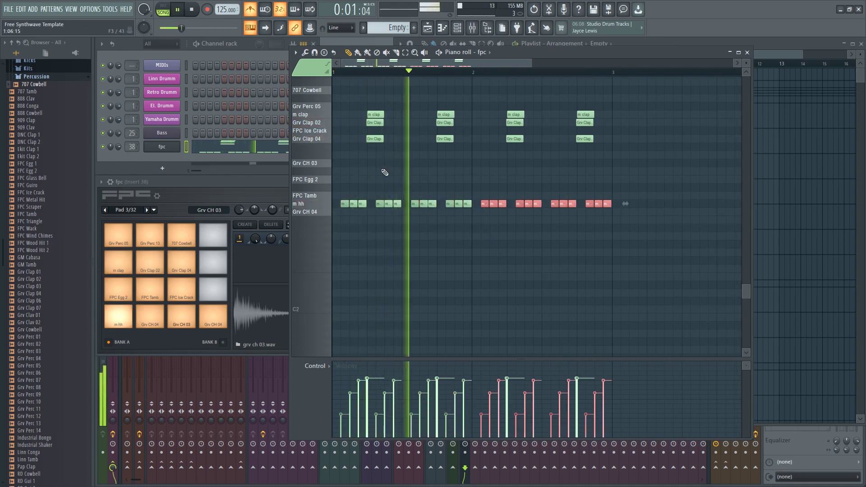
key("space")
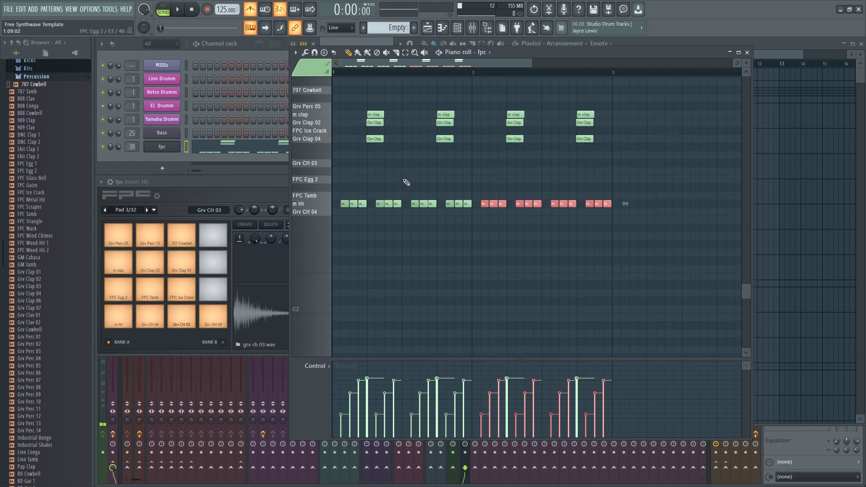
Step: Deselect the hi-hat notes and audition the Grv CH 04 sound
scroll(352, 244, "up", 3, "ctrl")
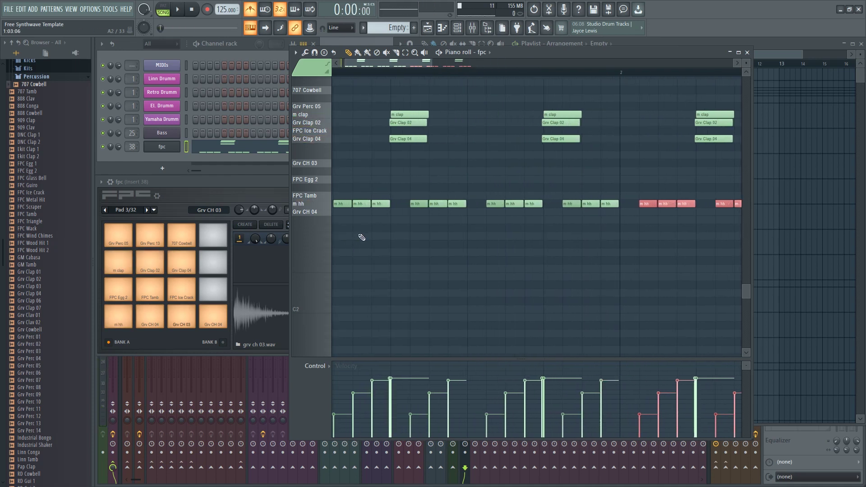
scroll(341, 204, "down", 1)
scroll(340, 204, "down", 1)
left_click(380, 229, "ctrl")
scroll(381, 229, "down", 3)
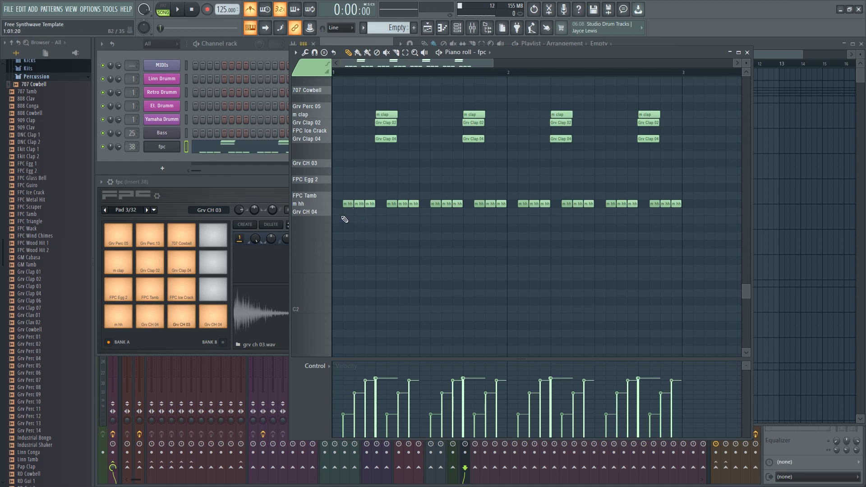
left_click(325, 213)
left_click(325, 213)
left_click(325, 213)
left_click(325, 214)
scroll(315, 115, "up", 2)
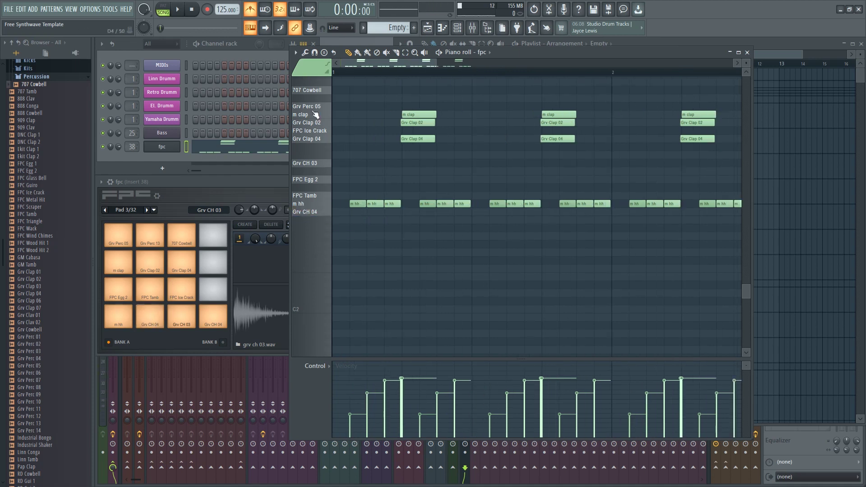
Step: Place Grv CH 04 notes under beat one's first and beat two's second m hh, and repeat only the latter in beat four
left_click(353, 213)
left_click(444, 212)
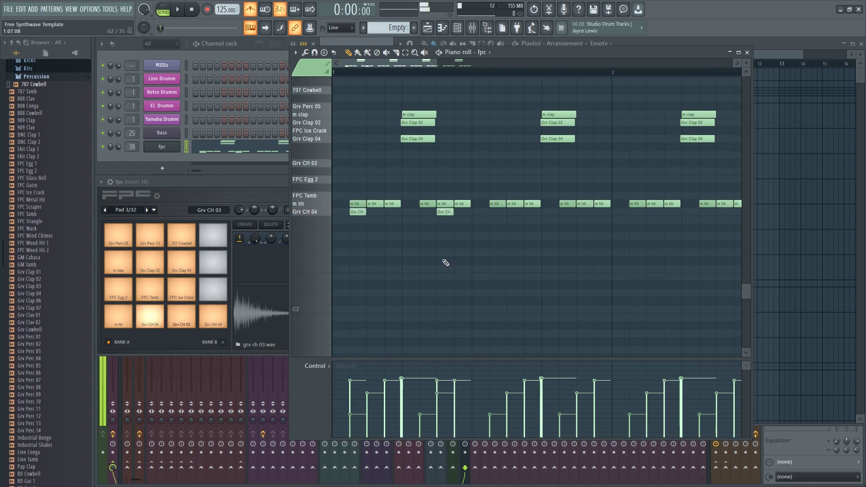
key("space")
key("space")
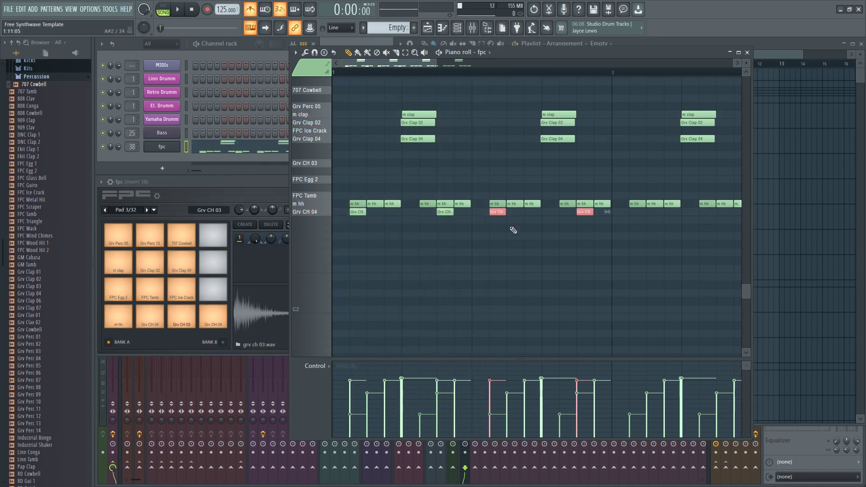
right_click(498, 214)
key("space")
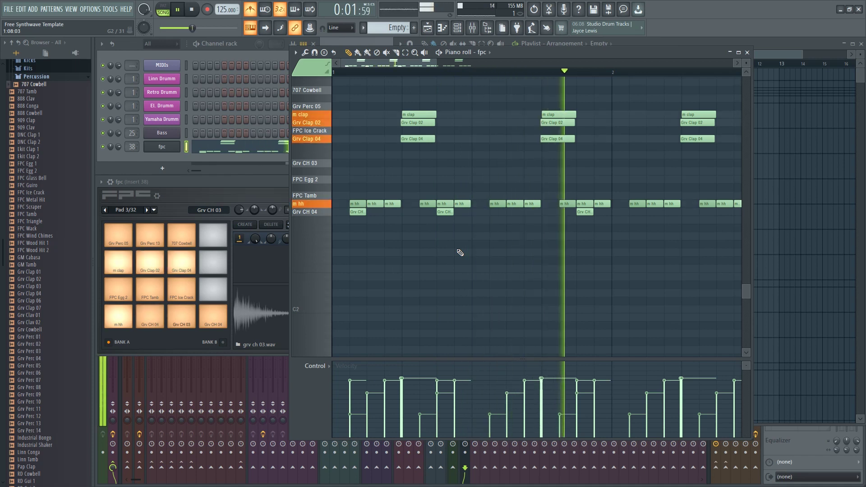
Step: Repeat the Grv CH 04 notes in the second bar and add one under the last beat's first m hh
scroll(510, 267, "down", 1)
scroll(510, 268, "down", 3)
key("space")
left_click_drag(516, 232, 497, 219)
left_click(600, 234)
left_click(614, 213)
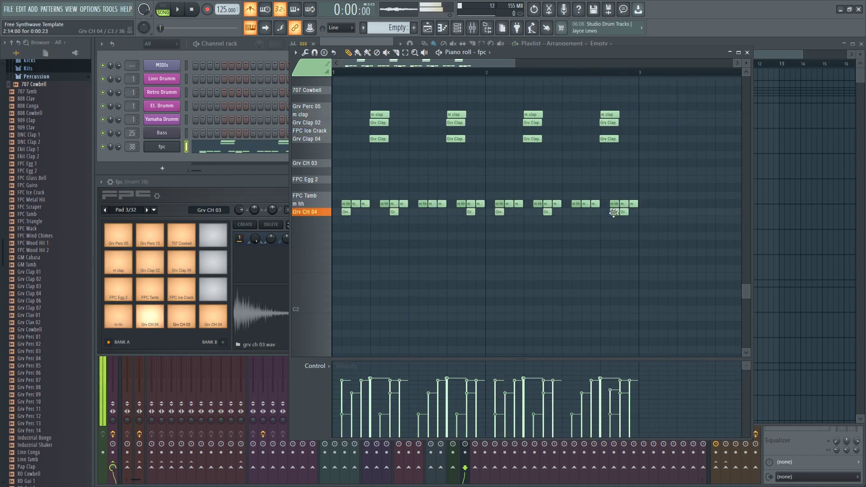
key("space")
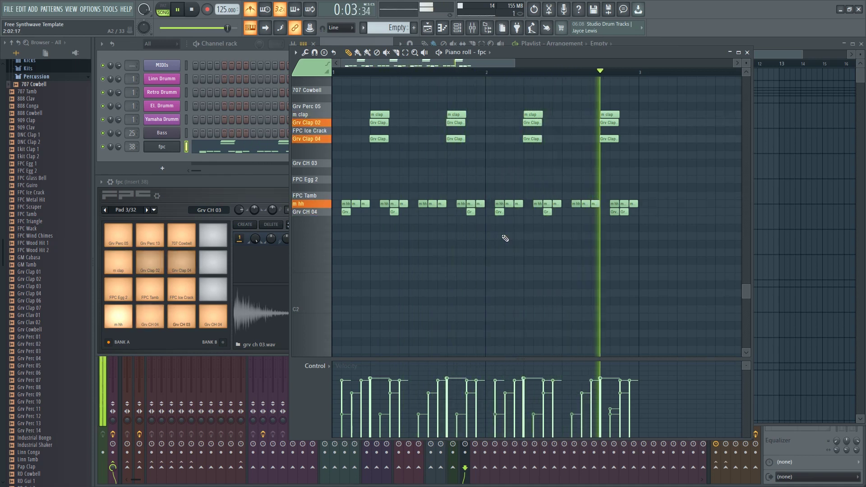
Step: Replace the extra Grv CH 04 note with one under the second m hh of bar two's third beat, checking it in playback
key("space")
right_click(614, 213)
left_click(604, 212)
key("space")
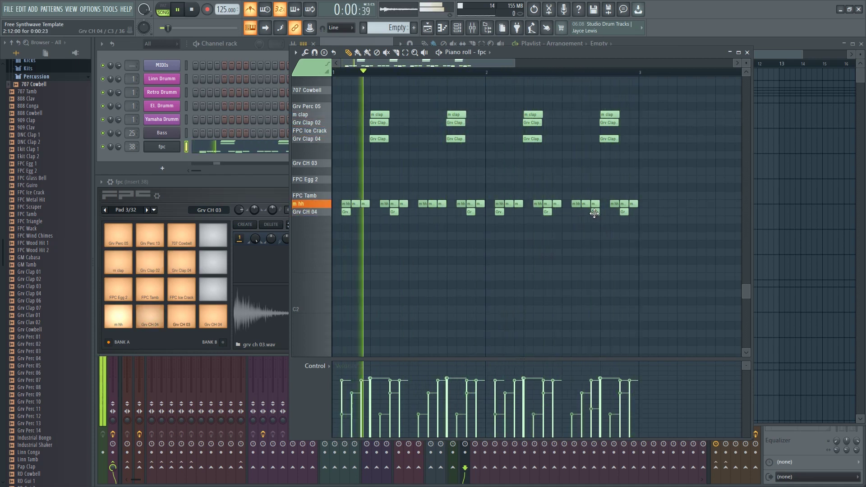
left_click_drag(593, 213, 583, 213)
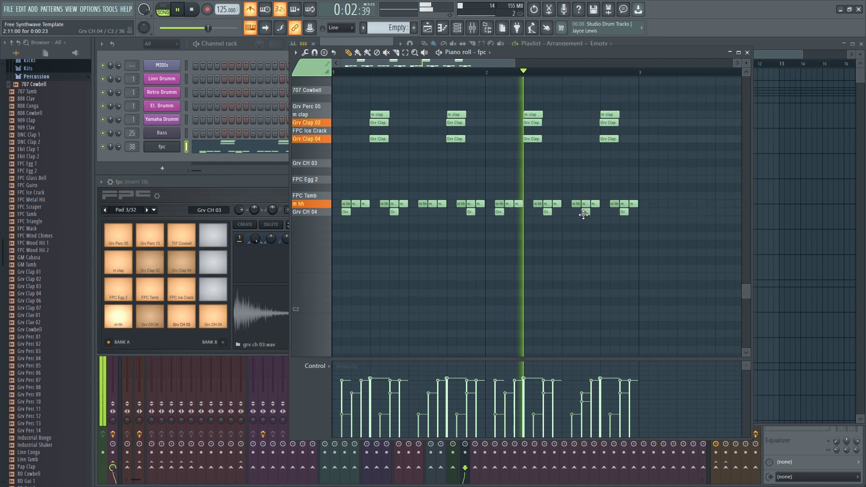
scroll(507, 237, "down", 1, "ctrl")
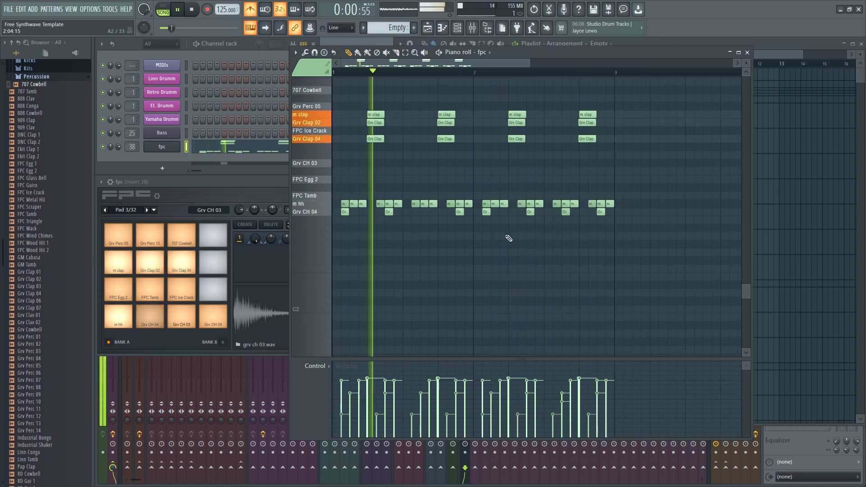
key("space")
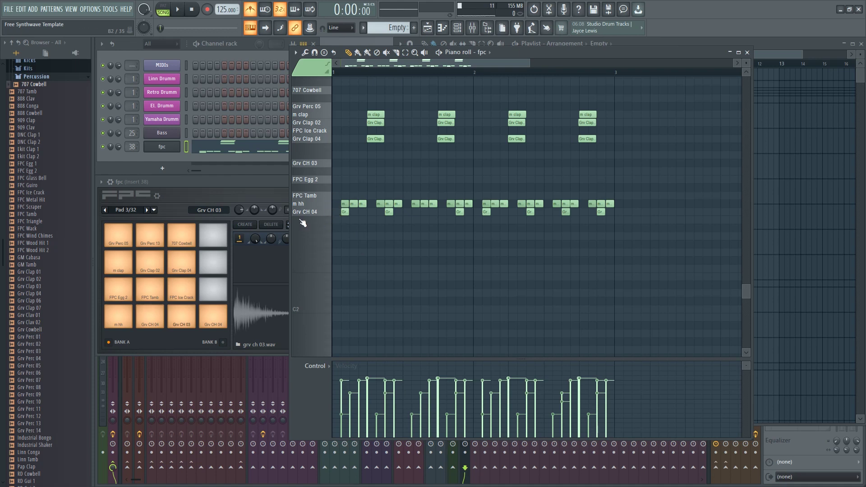
Step: Compare the Grv CH 04 and Grv CH 03 sounds, and move all the Grv CH 04 notes to Grv CH 03
left_click(317, 215)
left_click(319, 213)
scroll(319, 214, "up", 2)
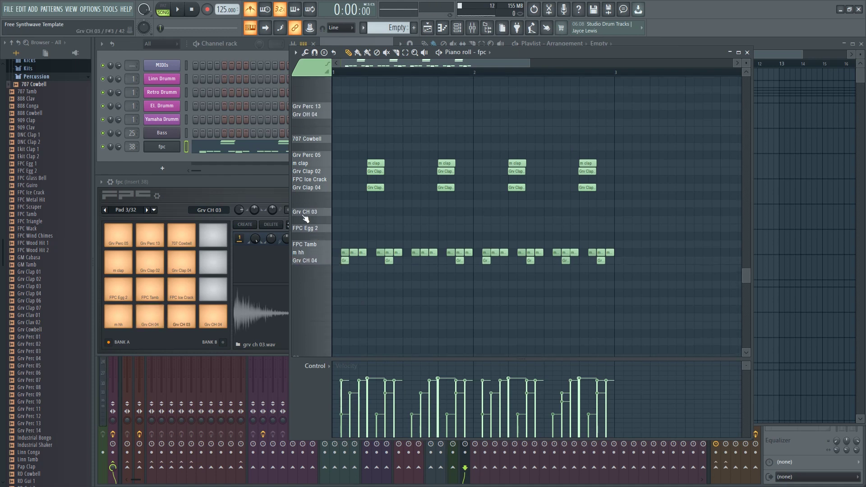
left_click(324, 213)
left_click(325, 213)
left_click_drag(616, 269, 346, 212)
key("space")
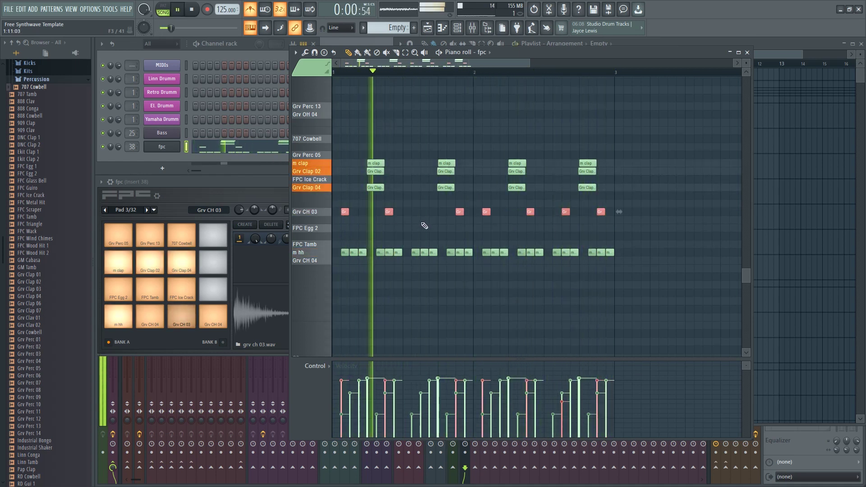
Step: Add a Grv CH 04 note under beat two's second m hh in both bars, and check it in playback
key("space")
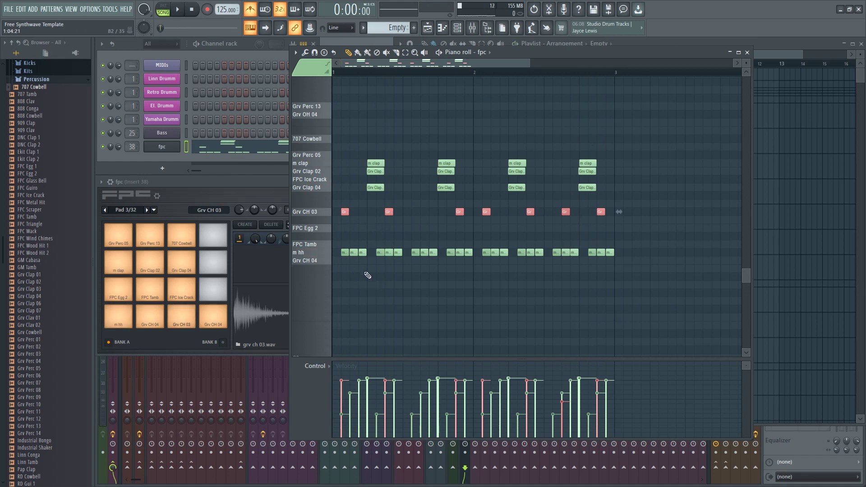
scroll(363, 273, "up", 2, "ctrl")
left_click_drag(360, 260, 396, 261)
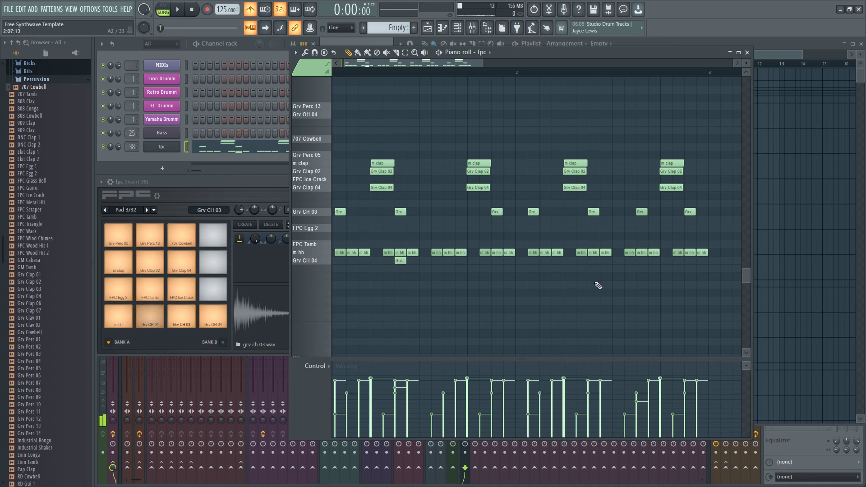
scroll(521, 279, "down", 2, "ctrl")
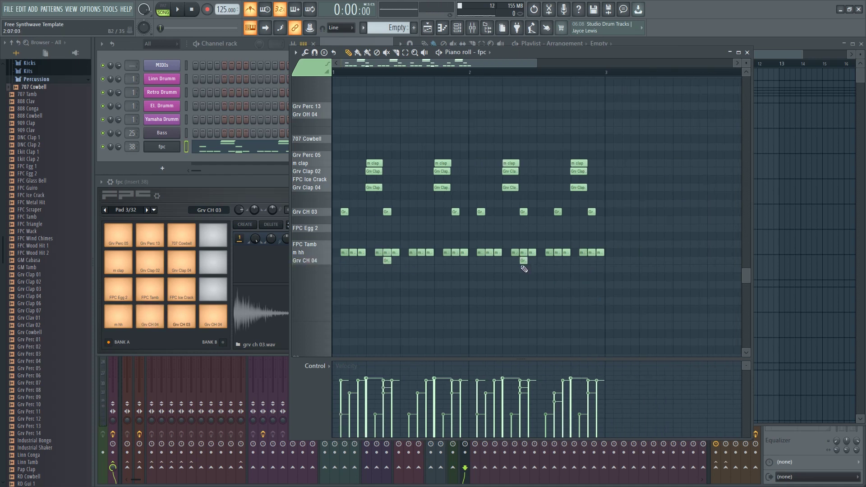
key("space")
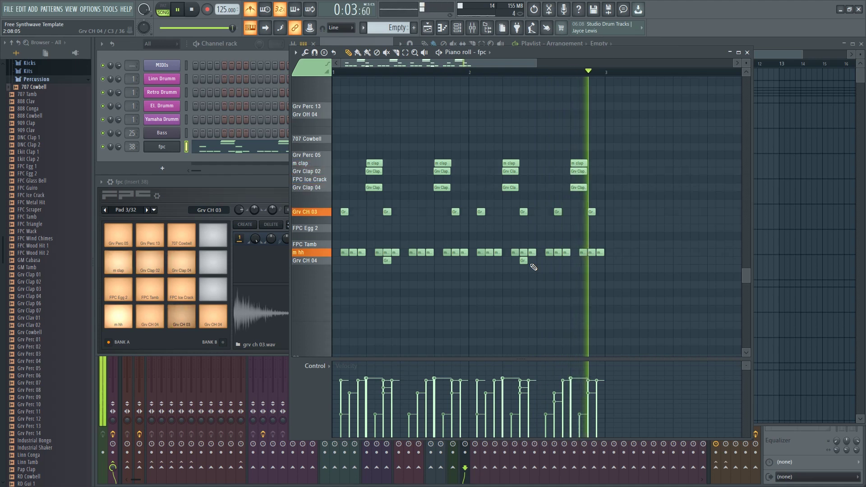
key("space")
Step: Select both Grv CH 04 notes and shift them slightly later than the m hh notes, listening to the offset
scroll(576, 289, "up", 5, "ctrl")
scroll(582, 290, "down", 1, "ctrl")
left_click_drag(699, 286, 424, 259, "ctrl")
scroll(426, 264, "up", 5, "ctrl")
key("space")
scroll(452, 276, "down", 3, "ctrl")
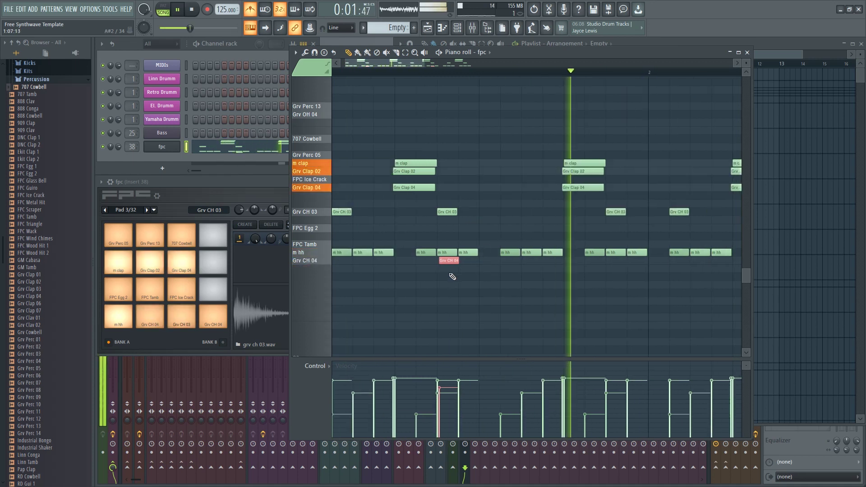
key("space")
scroll(394, 276, "up", 2, "ctrl")
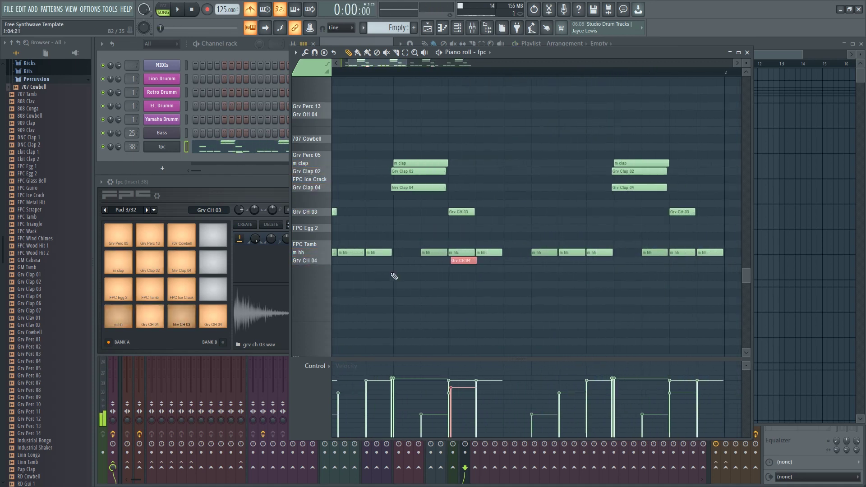
Step: Shift both Grv CH 04 notes slightly ahead of the m hh notes and check the groove in playback
scroll(513, 267, "up", 2, "ctrl")
key("space")
scroll(463, 297, "down", 2, "ctrl")
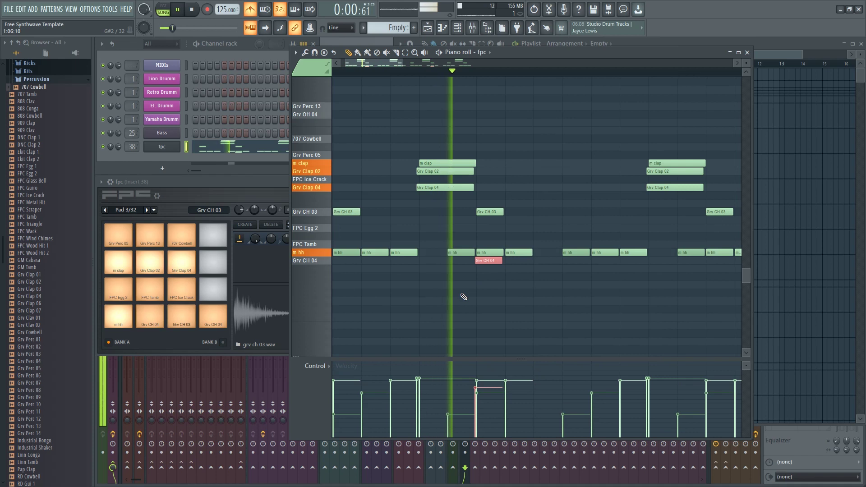
scroll(429, 277, "down", 2, "ctrl")
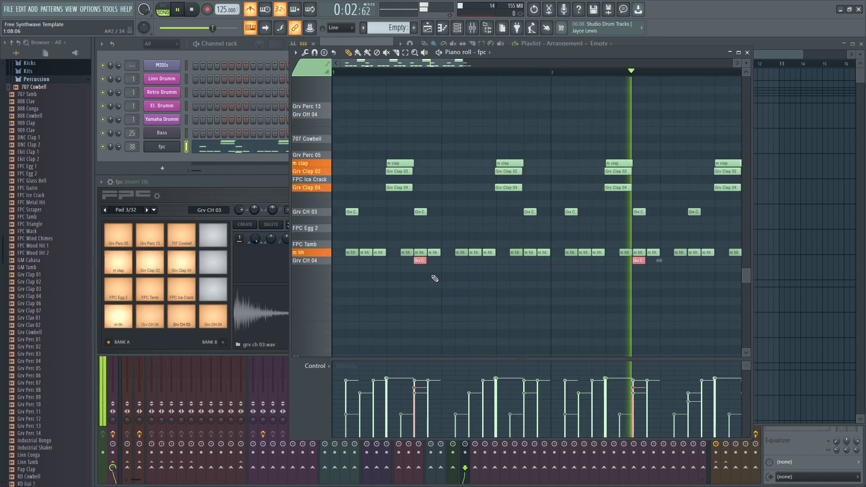
scroll(435, 279, "down", 3, "ctrl")
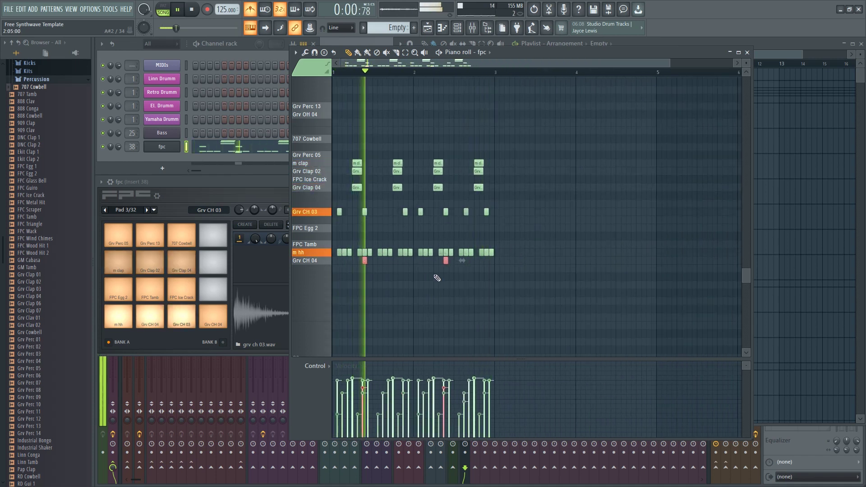
key("space")
Step: Place FPC Egg 2 notes on the first two steps of bar one, giving the second a lower velocity
scroll(349, 239, "up", 1)
scroll(346, 236, "up", 4, "ctrl")
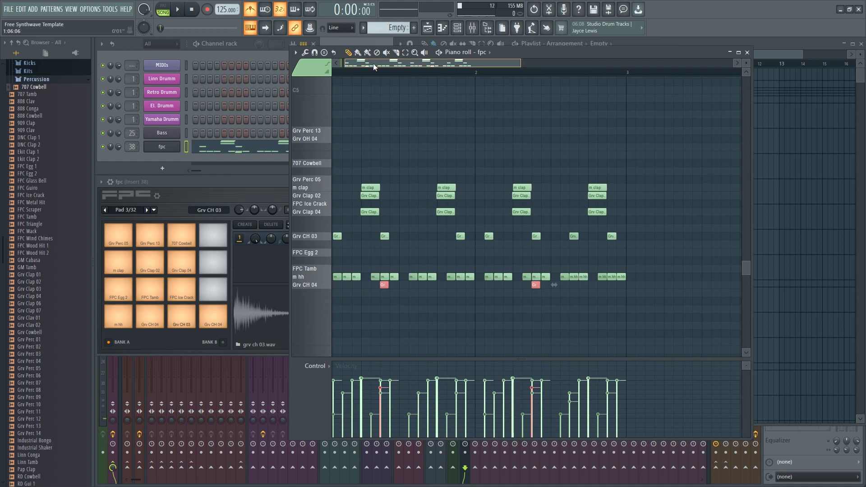
left_click_drag(373, 65, 358, 66)
left_click(335, 256)
scroll(358, 63, "up", 3)
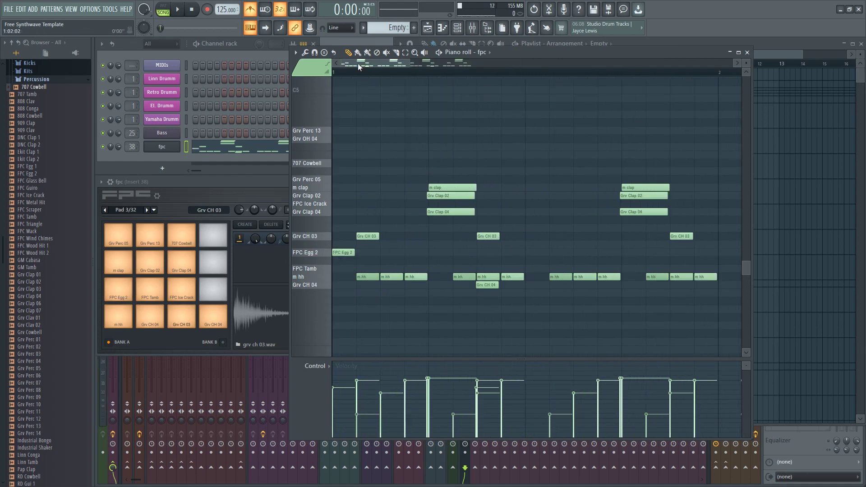
left_click(360, 255)
scroll(370, 255, "down", 5, "alt")
left_click(370, 255)
left_click_drag(388, 264, 339, 249, "ctrl")
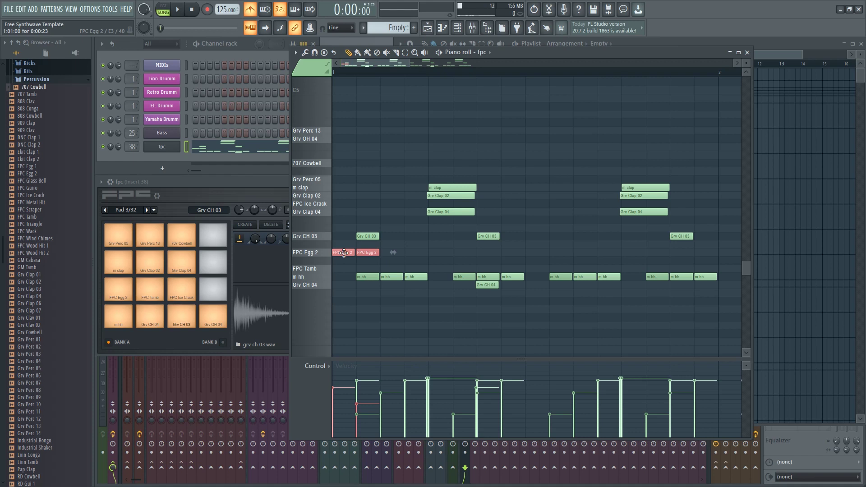
Step: Duplicate the FPC Egg 2 note pair repeatedly until it fills both bars
scroll(347, 254, "down", 2)
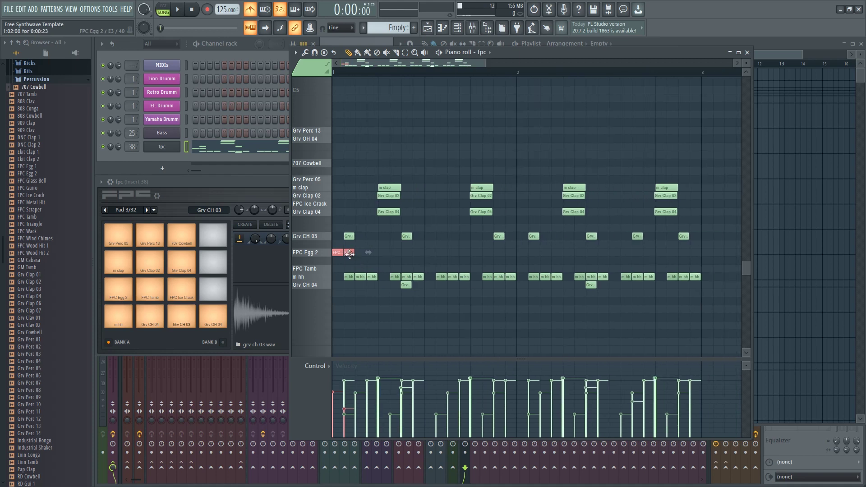
key("ctrl+b")
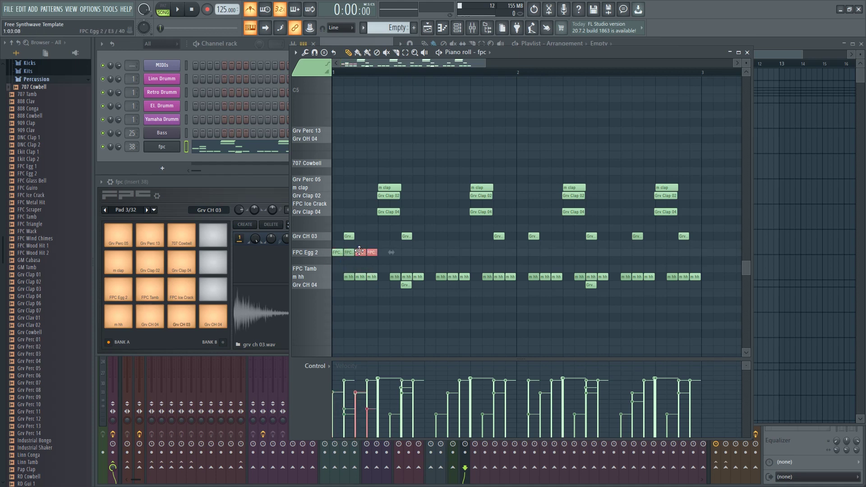
mouse_move(399, 263)
left_mouse_down()
mouse_move(332, 248)
mouse_move(387, 256)
left_mouse_up()
left_click_drag(387, 256, 331, 248)
key("ctrl+b")
left_click_drag(453, 273, 324, 243)
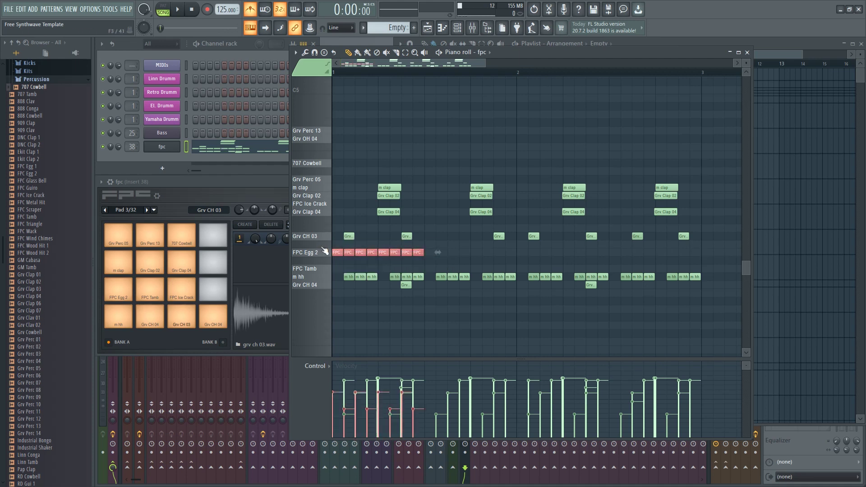
key("ctrl+b")
left_click_drag(517, 266, 328, 247)
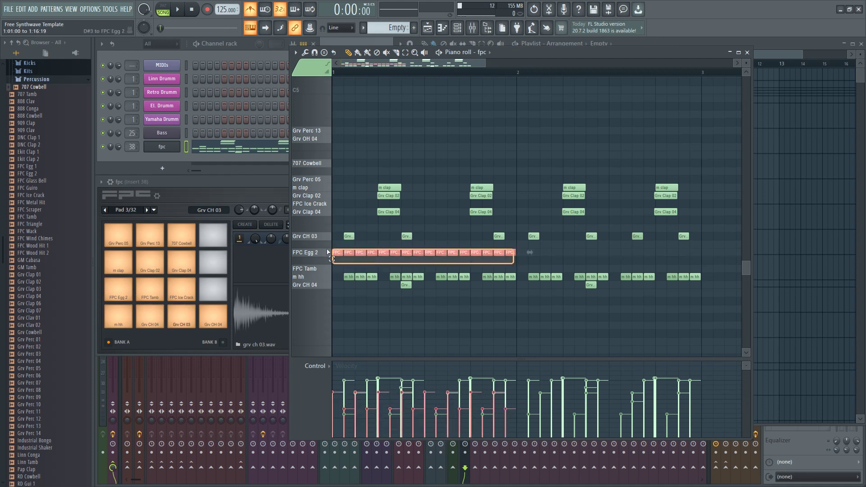
key("ctrl+b")
Step: Lower the velocity of all the FPC Egg 2 notes together, comparing the groove in playback before and after
left_click_drag(711, 265, 332, 250)
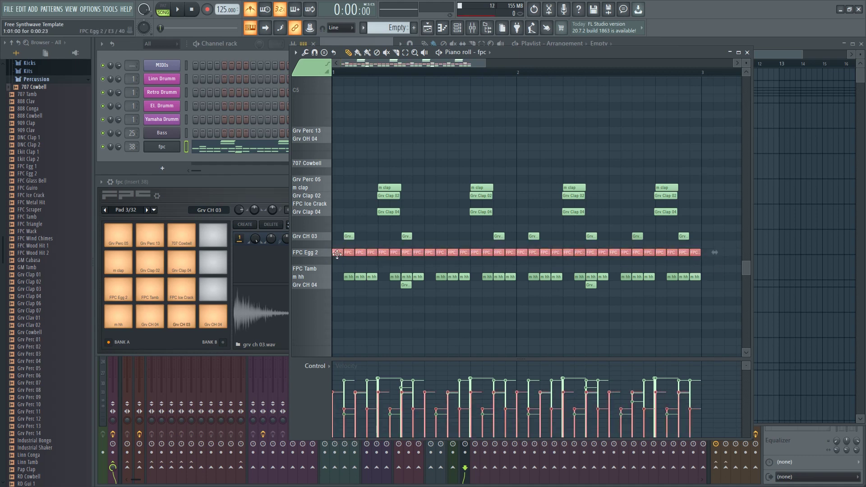
key("space")
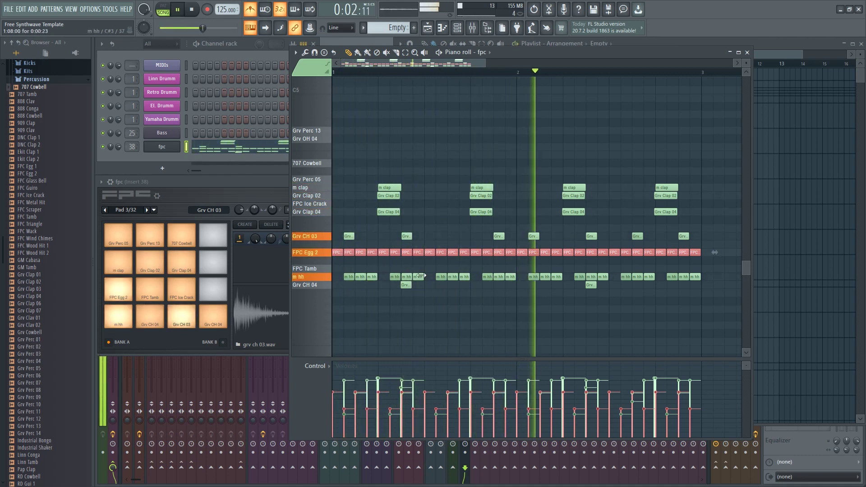
key("space")
scroll(384, 253, "down", 3)
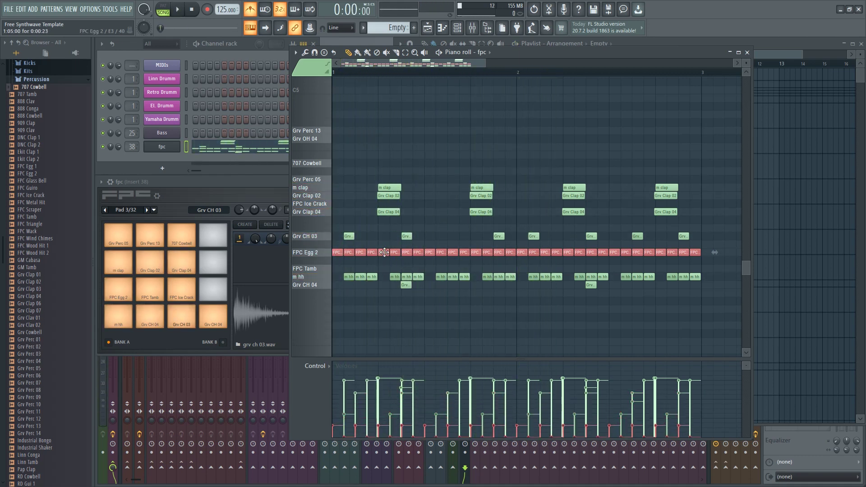
key("space")
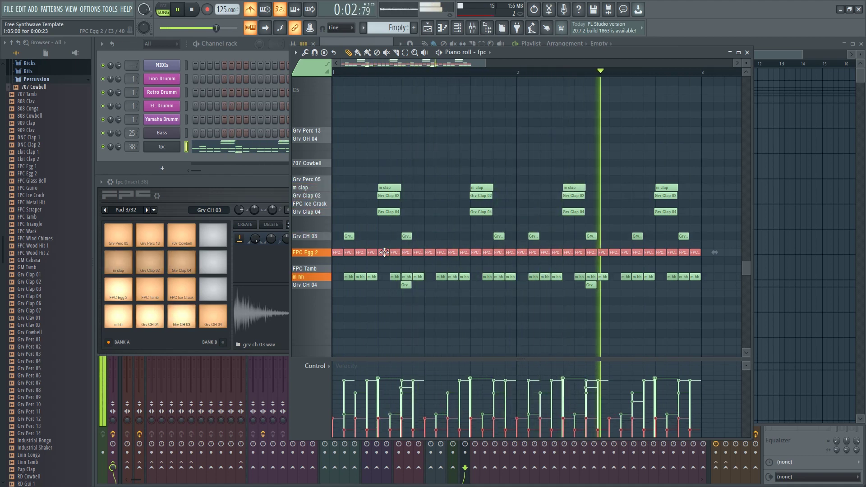
key("space")
Step: Audition the FPC Egg 2 sound and look at the mixer's master track before returning to the piano roll
left_click(312, 254)
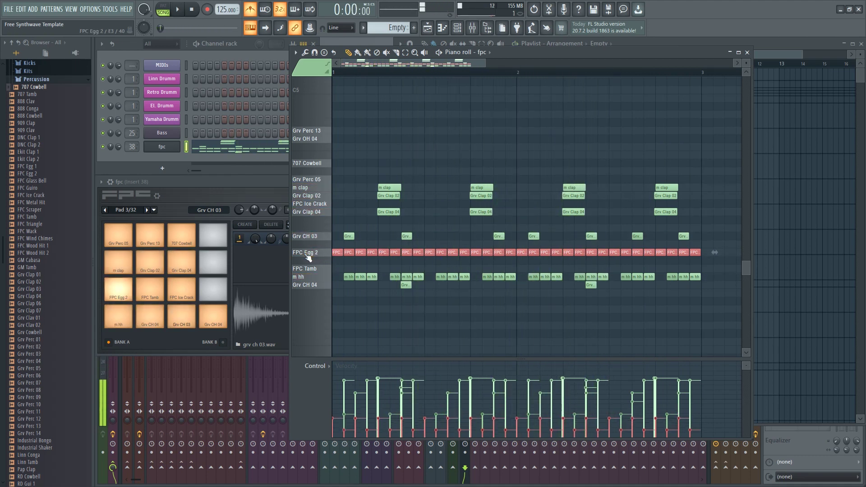
left_click(308, 256)
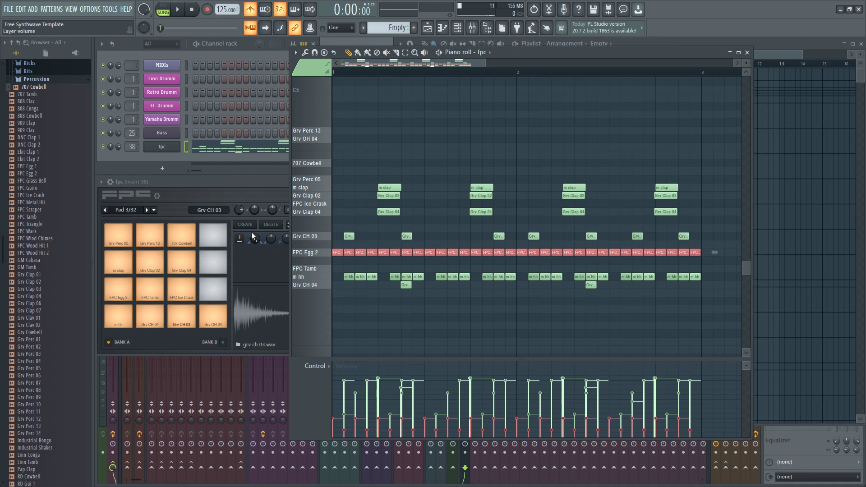
left_click(112, 467)
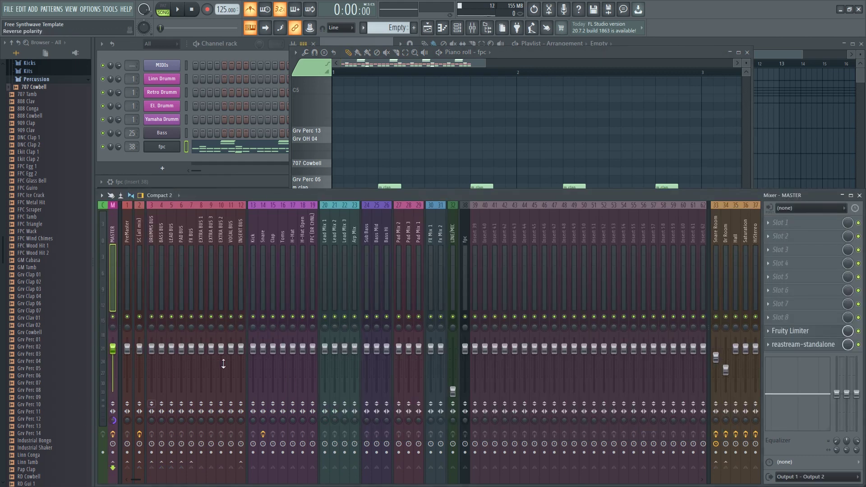
left_click(468, 65)
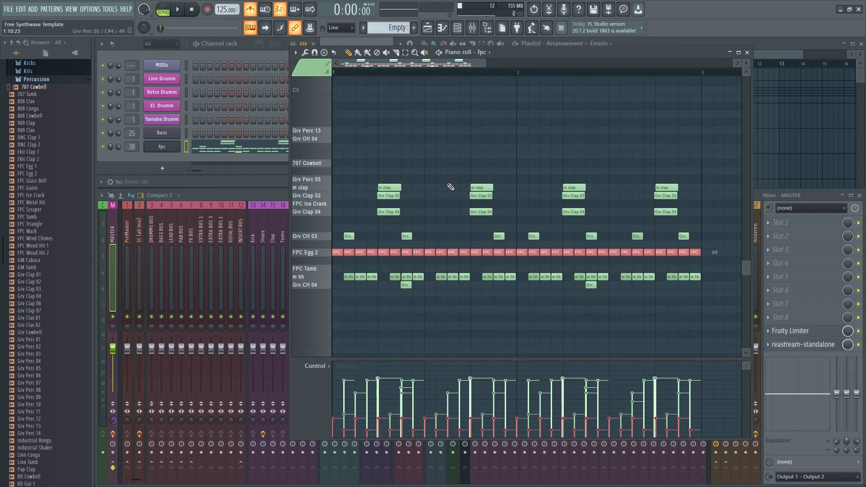
Step: Place two-step Grv OH 04 notes on the third step of every beat across both bars, and play the groove
left_click(362, 138)
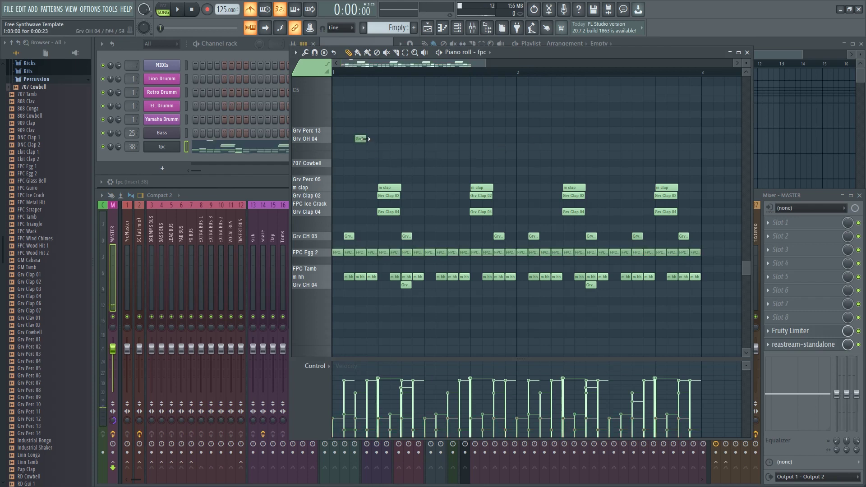
scroll(370, 140, "up", 8)
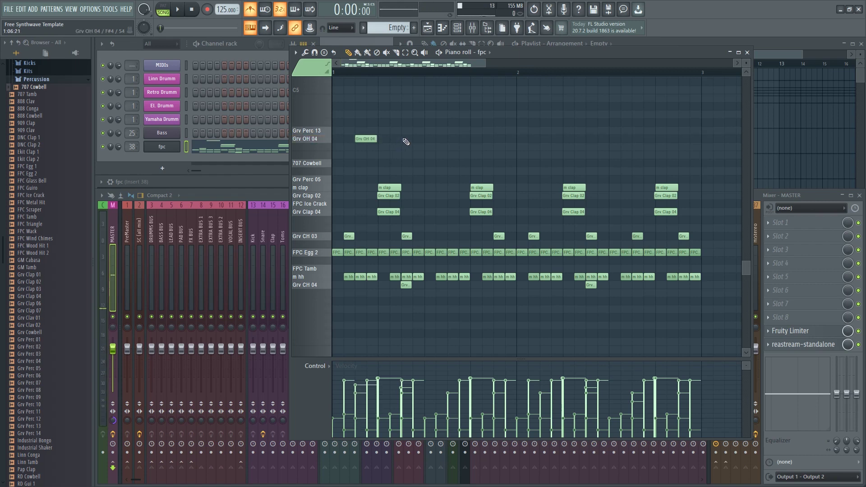
left_click(404, 139)
left_click(455, 138)
left_click(496, 138)
key("space")
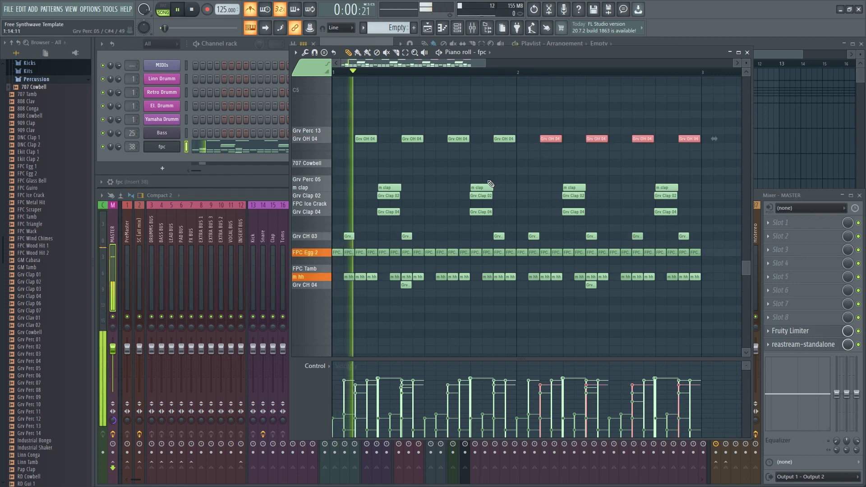
Step: Select the Grv OH 04 pad in FPC and try adjusting its layer tune, checking the sound in playback
left_click(170, 150)
key("space")
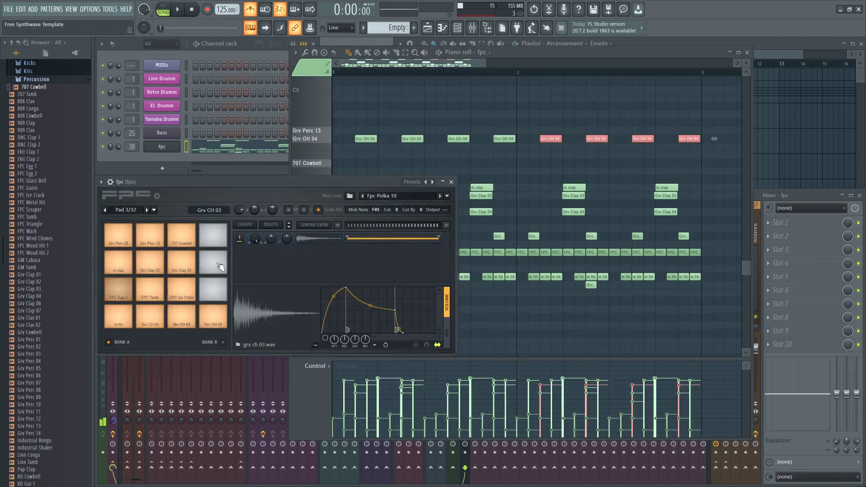
left_click(213, 316)
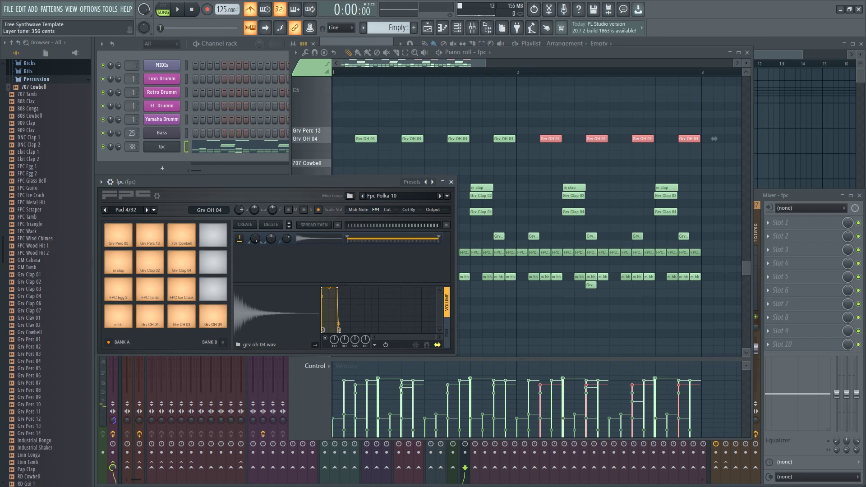
key("space")
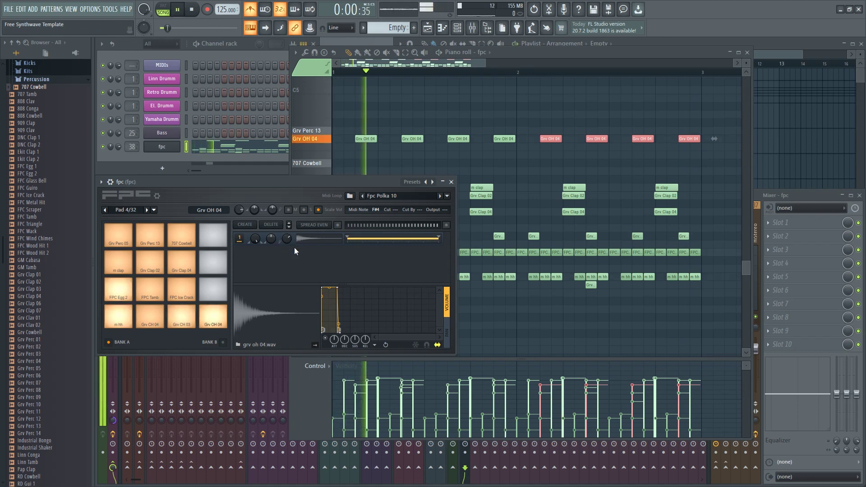
left_click_drag(287, 239, 287, 235)
key("space")
Step: Replace the Grv OH 04 pad's sample with Grv OH 02 from the Hats pack, check it in playback, and close FPC
scroll(63, 293, "up", 4)
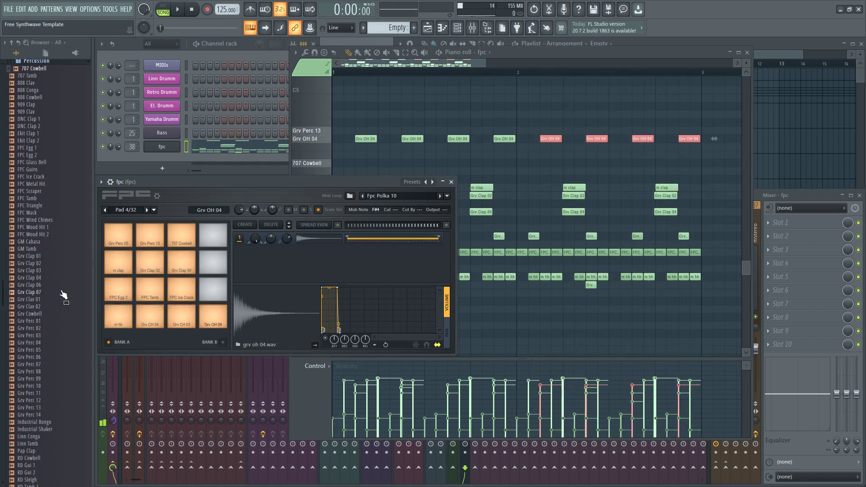
left_click(36, 169)
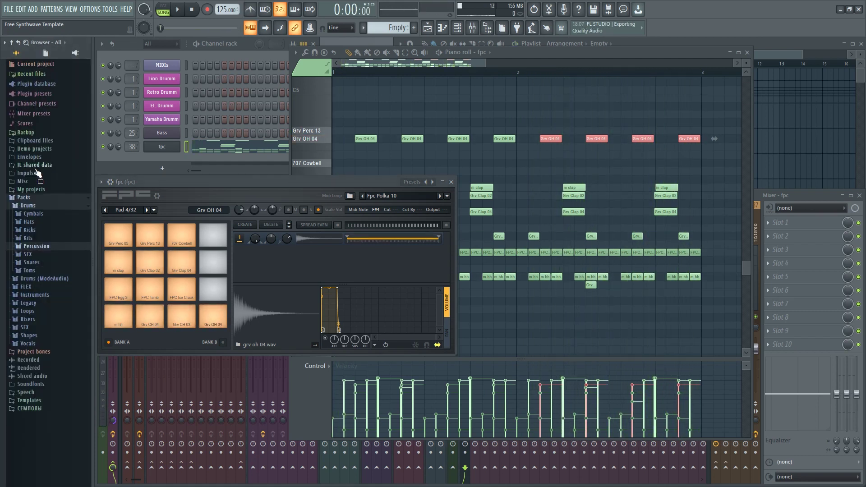
left_click(44, 221)
scroll(43, 294, "down", 5)
left_click_drag(31, 373, 216, 323)
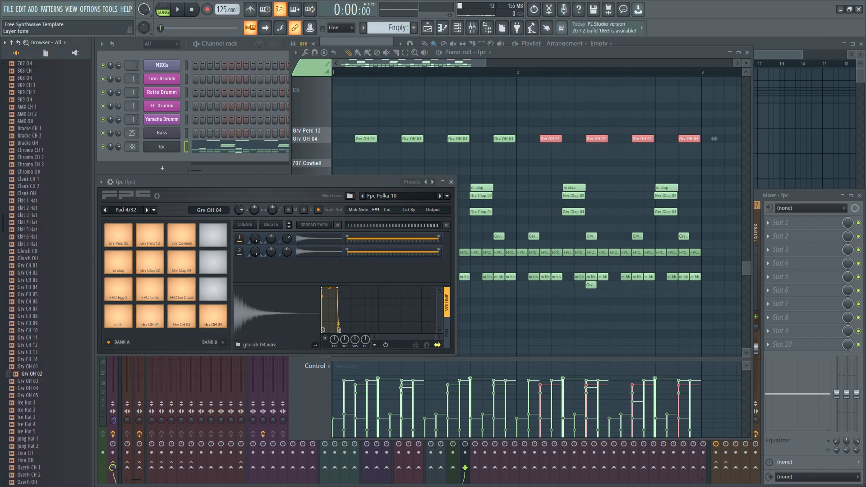
key("space")
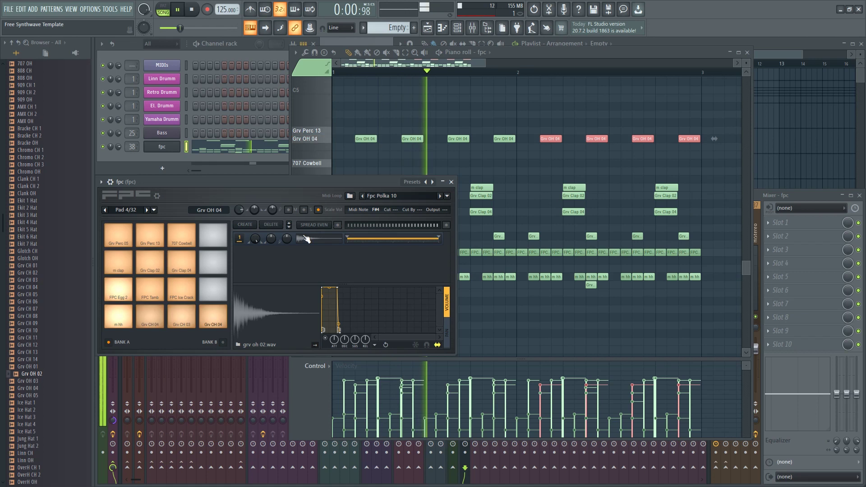
left_click(451, 182)
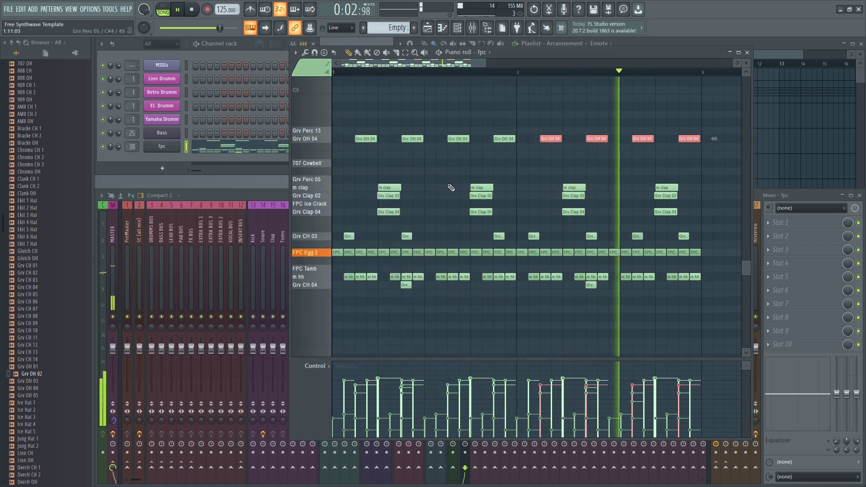
Step: Stop playback, place two-step FPC Tamb notes on the four beats of the first bar, and select them
key("space")
scroll(350, 219, "up", 2)
scroll(350, 220, "up", 1)
left_click_drag(374, 66, 327, 74)
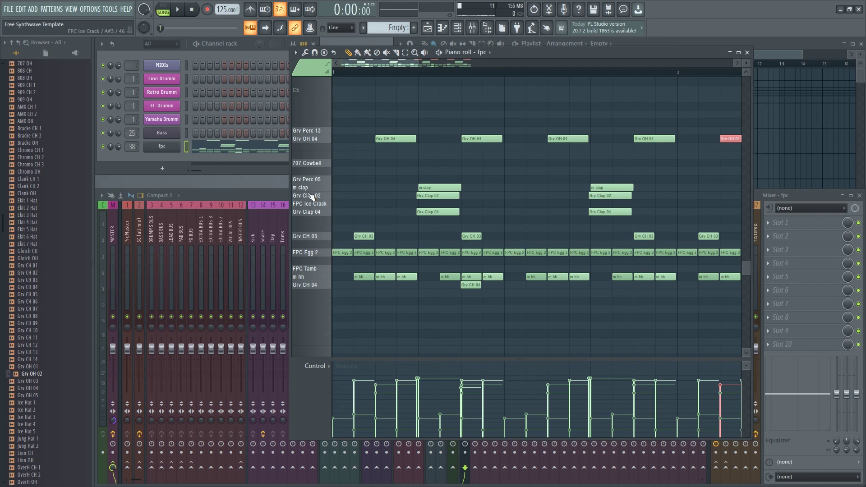
left_click(336, 269)
left_click_drag(370, 272, 350, 272)
left_click(424, 269)
left_click(510, 270)
key("space")
scroll(522, 274, "down", 1)
left_click(557, 270)
left_click_drag(577, 271, 368, 269)
Step: Duplicate the FPC Tamb notes into the second bar and move them all to the third step of each beat
key("space")
key("space")
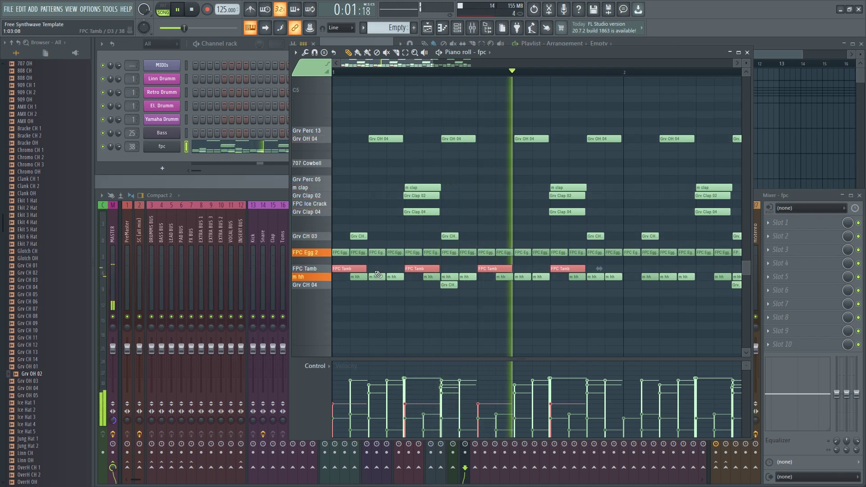
scroll(551, 270, "down", 2)
key("space")
key("space")
key("ctrl+b")
scroll(526, 274, "down", 2)
left_click_drag(577, 267, 342, 272)
scroll(359, 272, "up", 4)
key("space")
left_click_drag(397, 270, 452, 272)
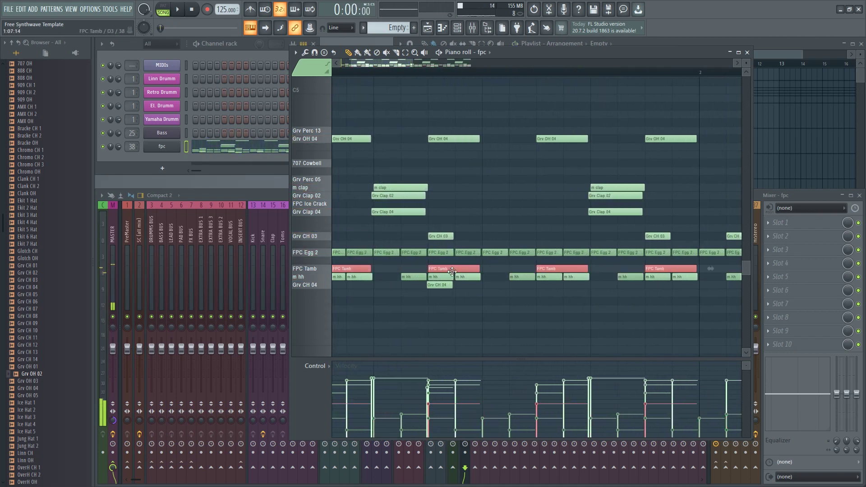
Step: Lower the velocity of the FPC Tamb notes slightly and check the balance in playback
scroll(405, 273, "down", 4)
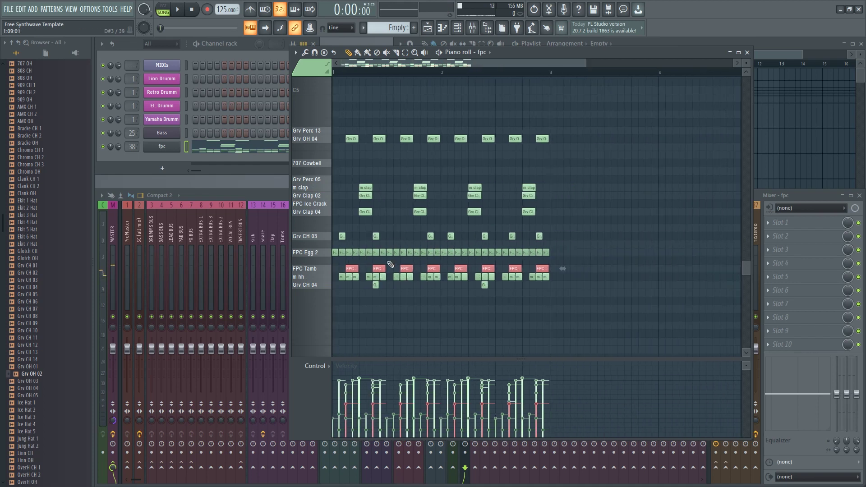
key("space")
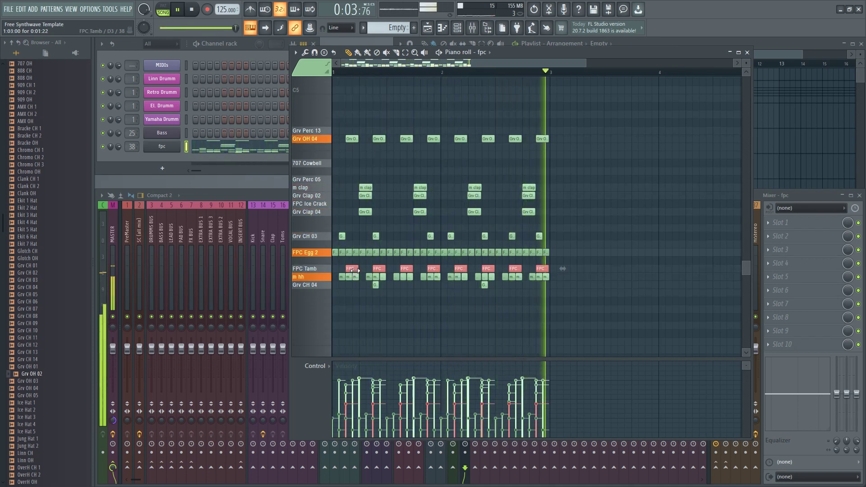
key("space")
left_click(320, 271)
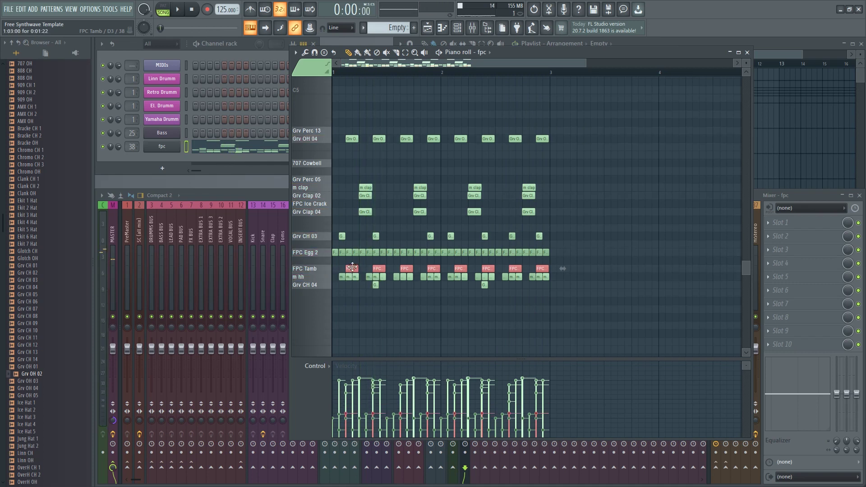
key("space")
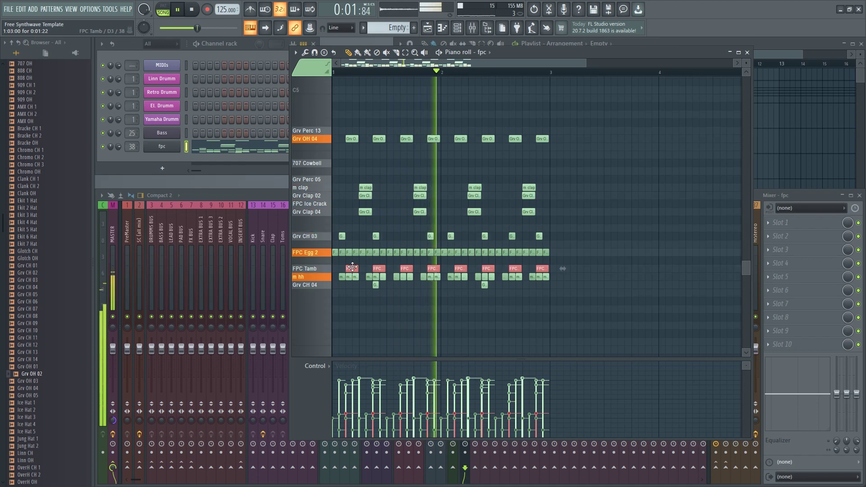
Step: Nudge individual FPC Tamb notes slightly earlier or later off the grid across both bars
scroll(352, 268, "up", 3)
scroll(357, 269, "up", 5)
key("space")
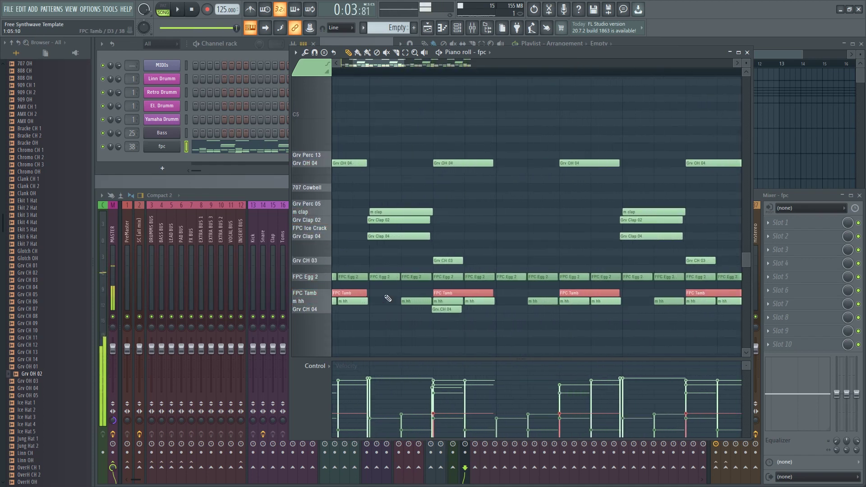
left_click(489, 263, "ctrl")
left_click_drag(452, 295, 451, 295)
left_click_drag(710, 291, 707, 291)
scroll(683, 323, "down", 5)
scroll(682, 324, "up", 6)
left_click_drag(580, 294, 584, 294)
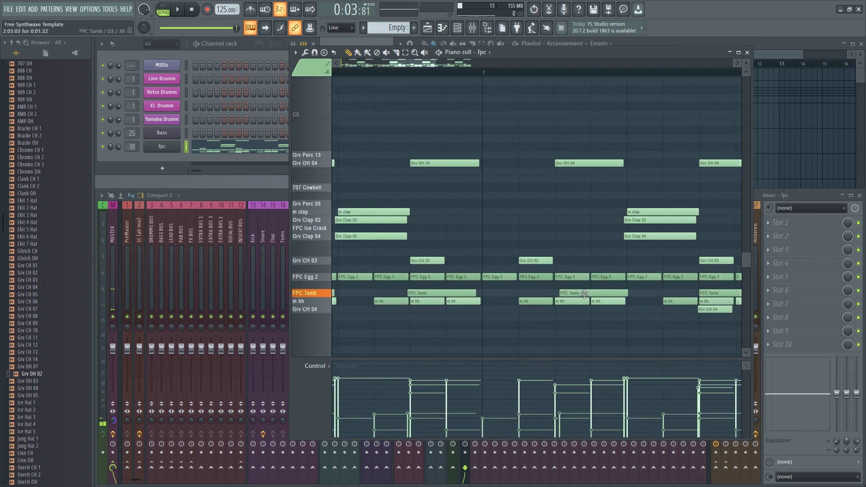
scroll(584, 294, "down", 4)
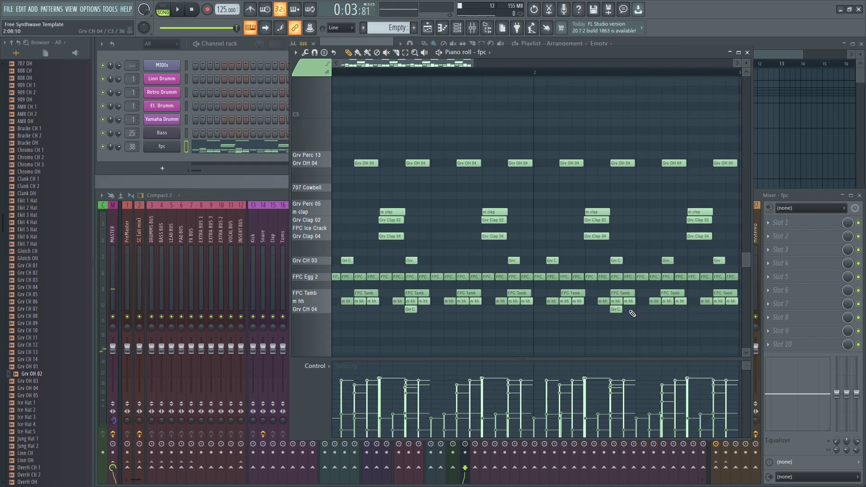
scroll(631, 313, "up", 4)
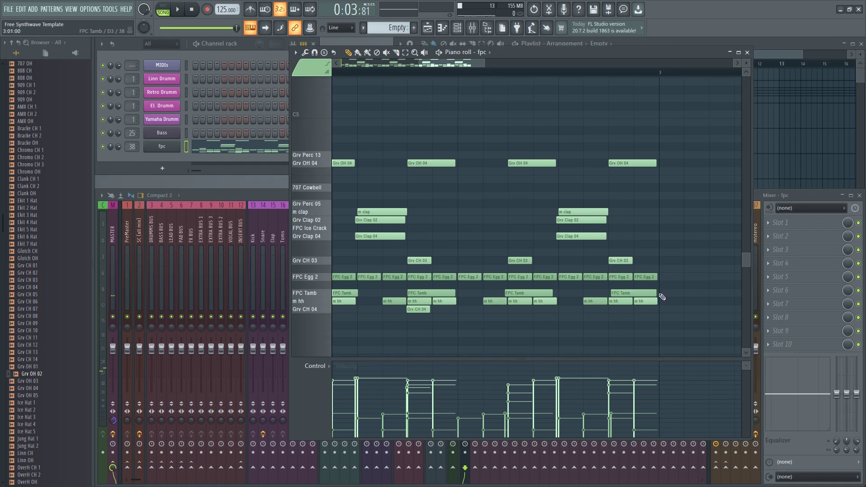
Step: Shift an FPC Egg 2 note slightly later in the second bar and play the groove
scroll(661, 296, "down", 3)
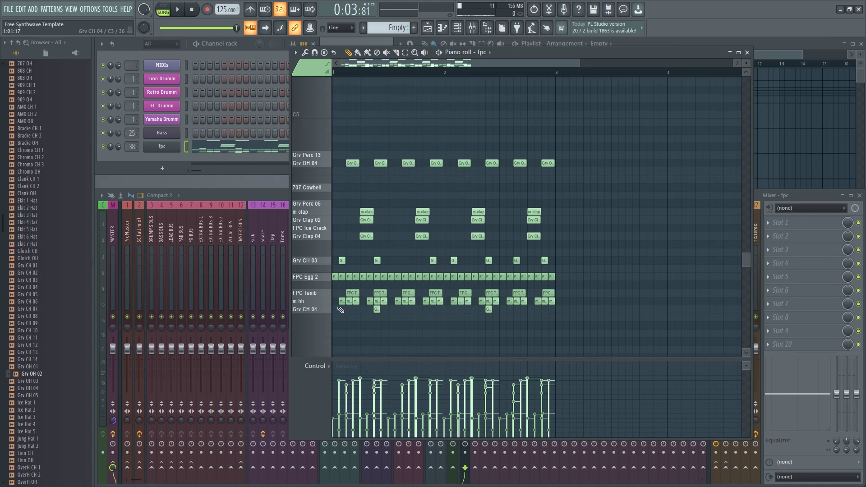
scroll(487, 286, "up", 5)
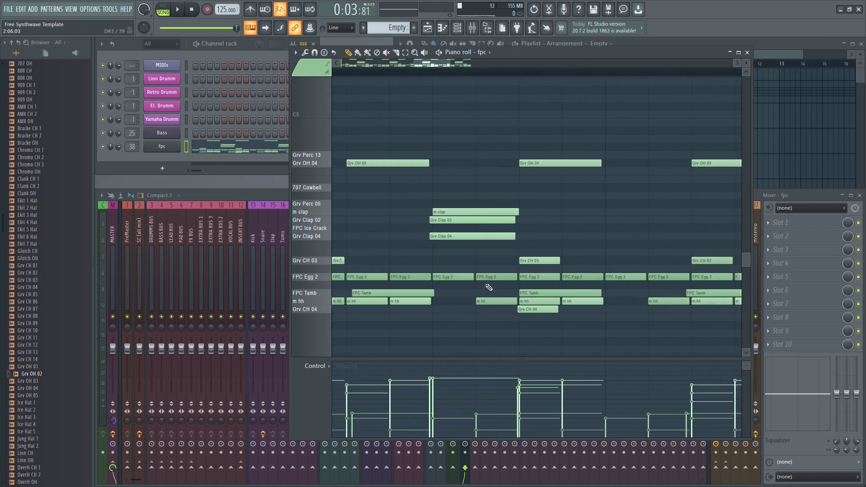
left_click_drag(626, 280, 632, 279)
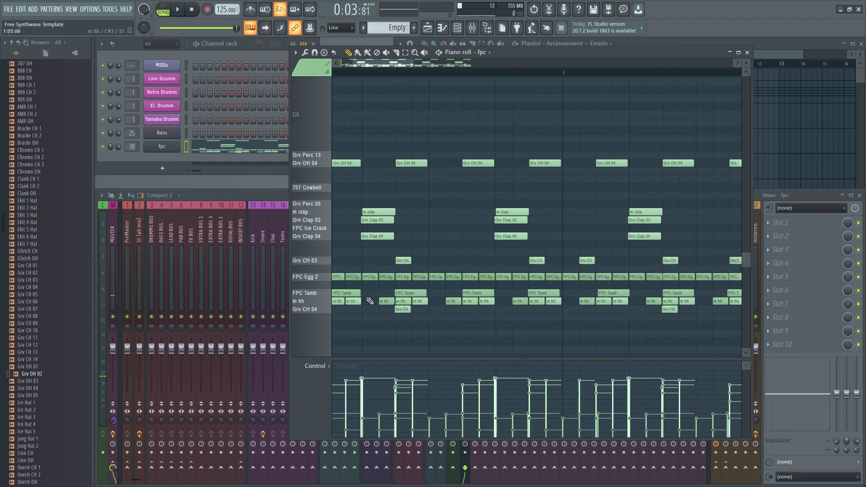
scroll(523, 284, "down", 5)
scroll(413, 314, "down", 3)
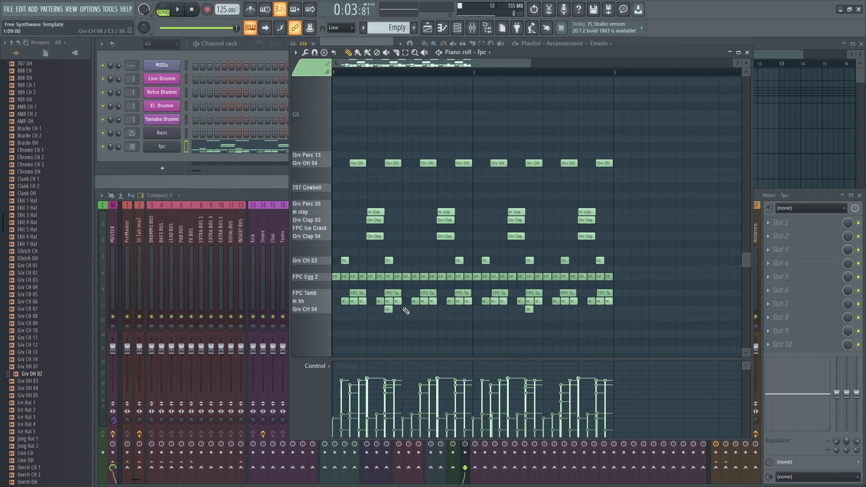
key("space")
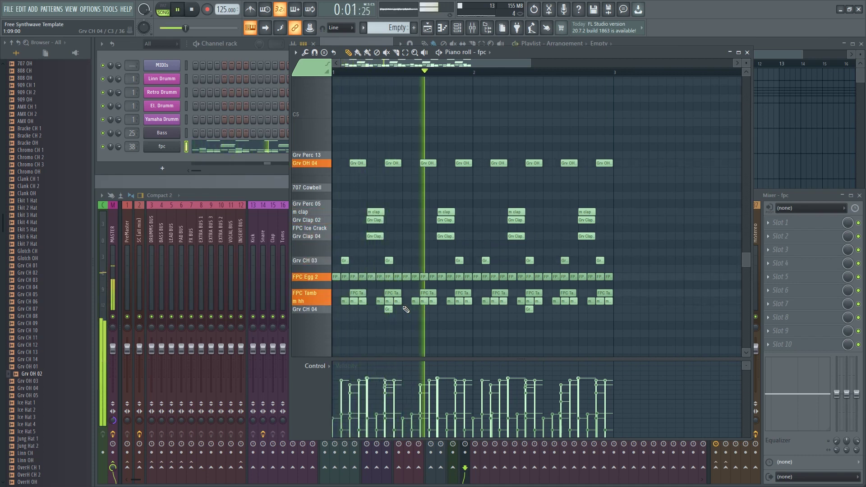
key("space")
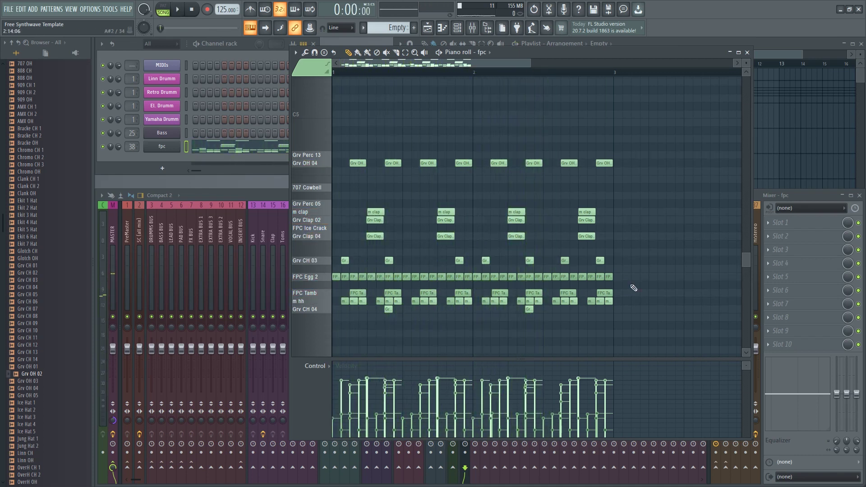
Step: Select all Grv OH 04 notes, lengthen them to just past the next beat, and check them in playback
left_click_drag(648, 179, 350, 122)
scroll(343, 178, "up", 5)
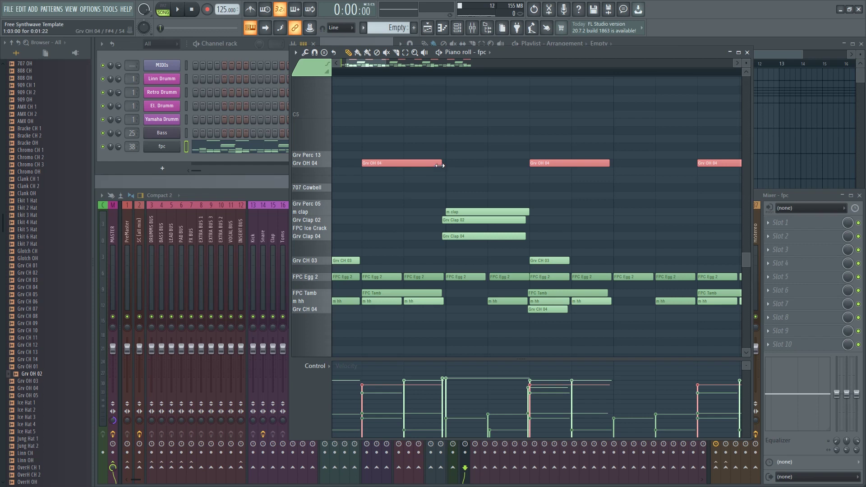
mouse_move(440, 166)
left_mouse_down()
mouse_move(467, 167)
mouse_move(448, 170)
left_mouse_up()
key("space")
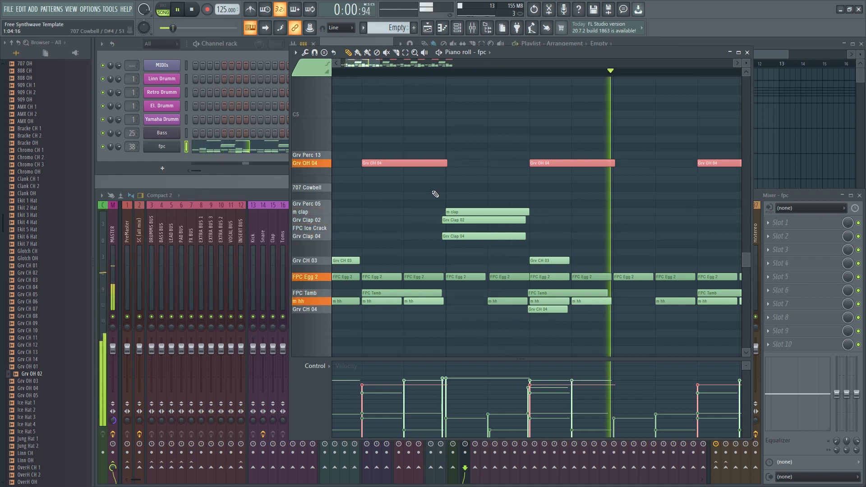
scroll(451, 189, "down", 1)
scroll(478, 189, "down", 3)
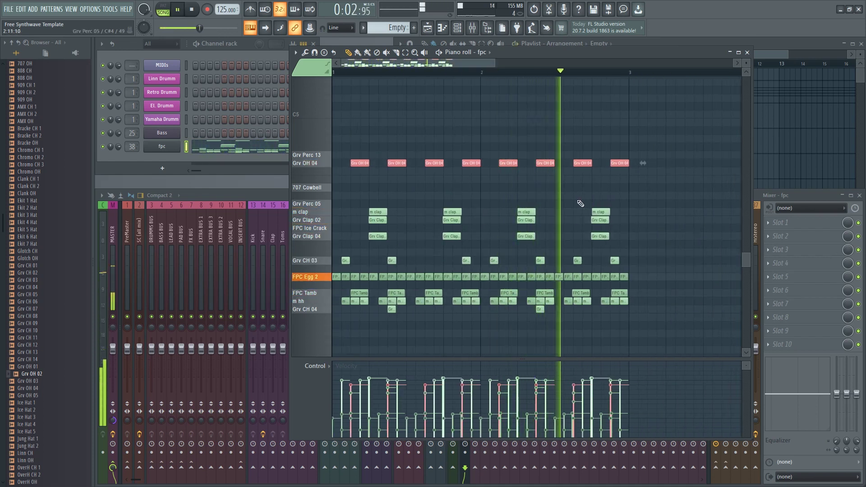
key("space")
Step: Try shortening the selected Grv OH 04 notes so they end before the next beat, and listen in playback
scroll(386, 189, "down", 3)
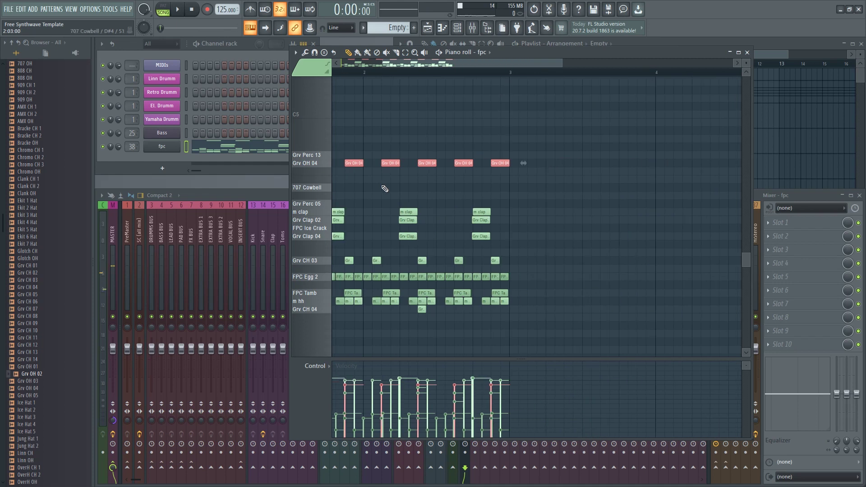
scroll(360, 190, "up", 5)
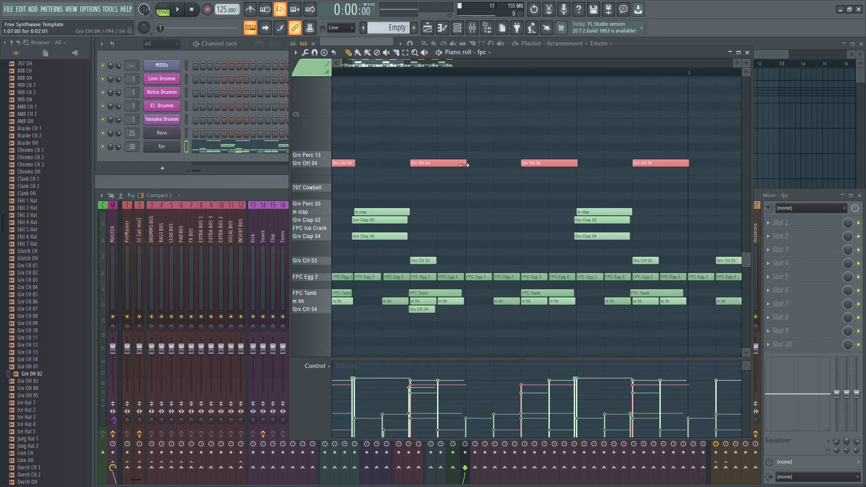
scroll(404, 202, "down", 2)
scroll(361, 199, "up", 5)
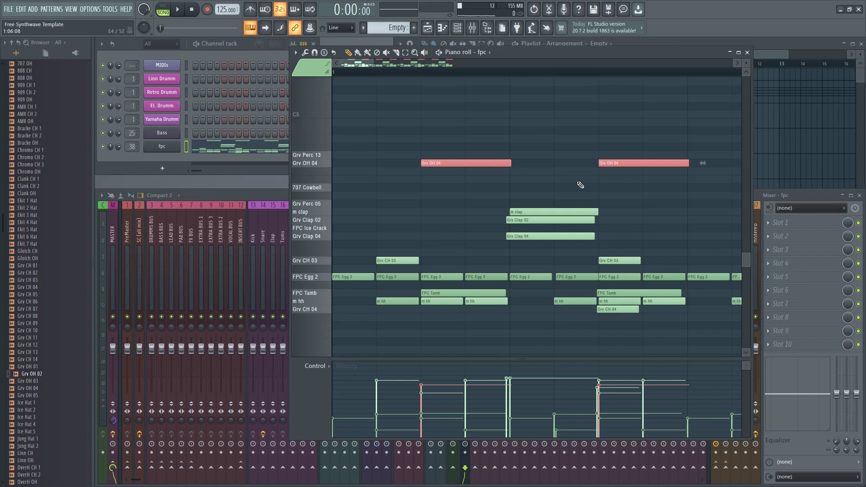
left_click_drag(510, 164, 498, 166)
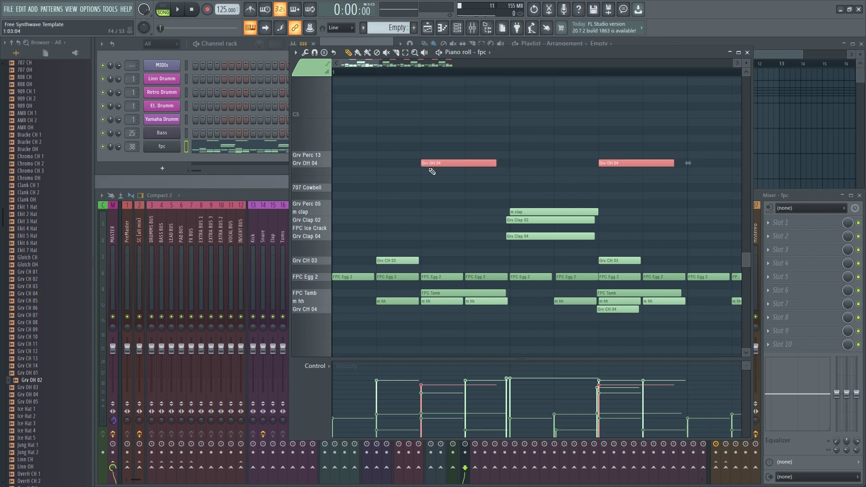
key("space")
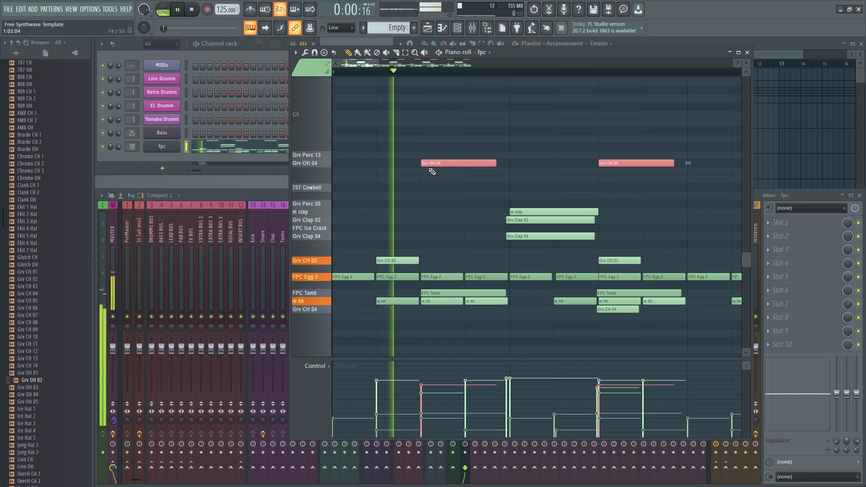
scroll(483, 192, "down", 3, "ctrl")
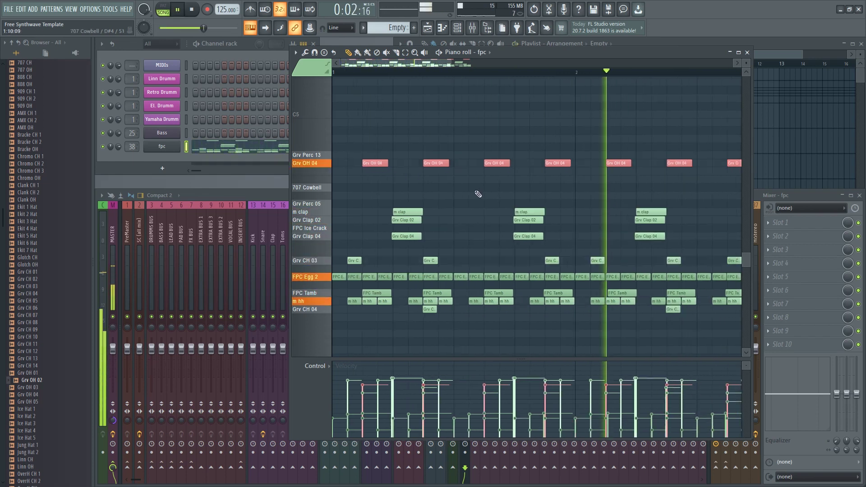
left_click_drag(387, 164, 387, 165)
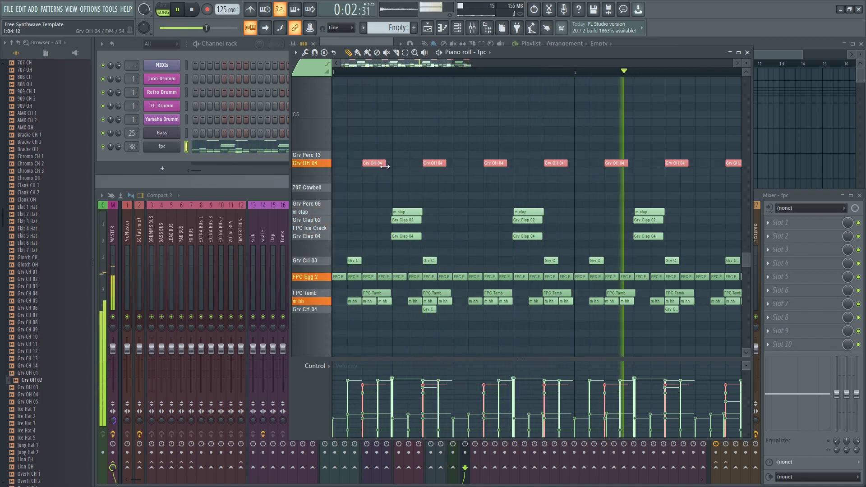
key("space")
Step: Reopen FPC and add the 808 OH sample from the Hats pack as a second layer on the Grv OH 04 pad
scroll(44, 240, "up", 4)
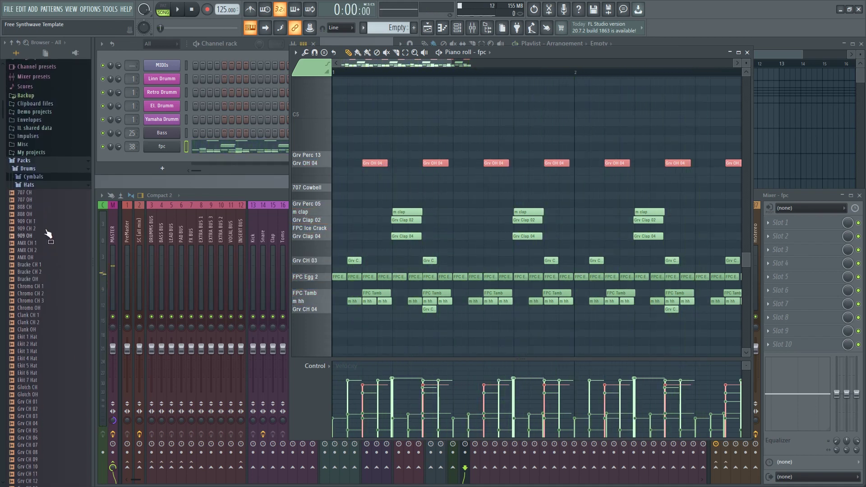
left_click(162, 149)
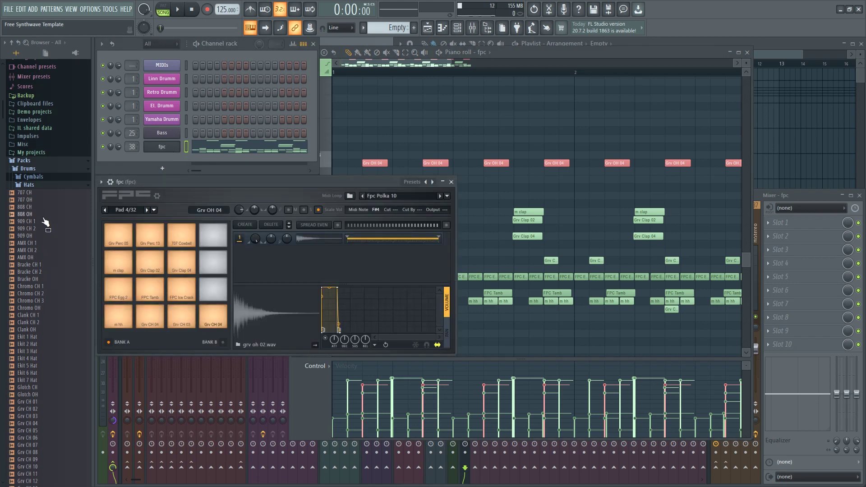
left_click(33, 215)
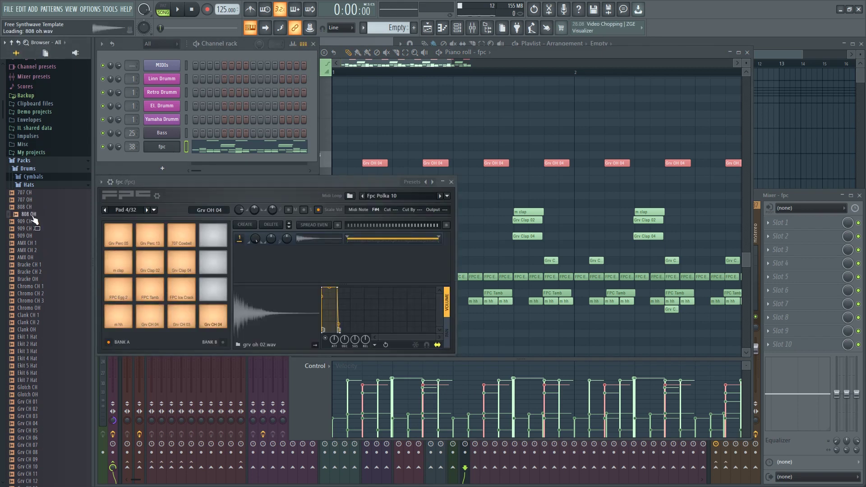
left_click_drag(28, 218, 243, 251)
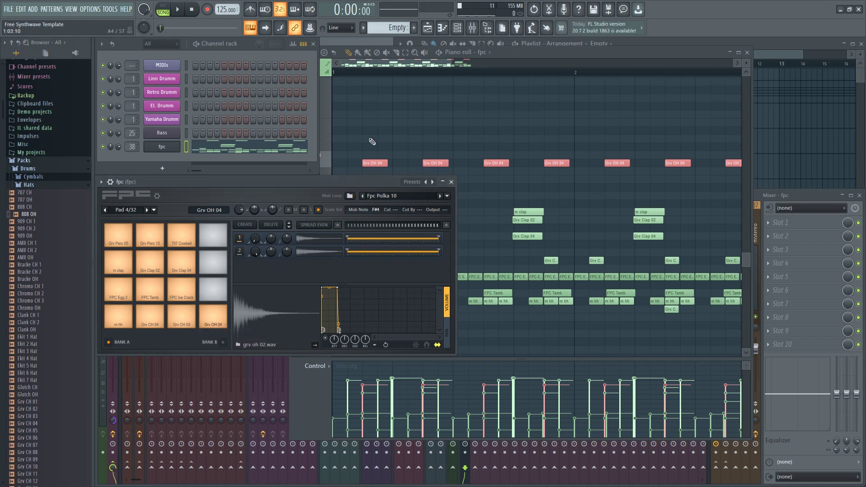
Step: Lower the velocity of the Grv OH 04 notes and lengthen them to just past the next beat, checking them in playback
left_click(366, 67)
scroll(400, 67, "up", 1)
left_click_drag(399, 67, 381, 66)
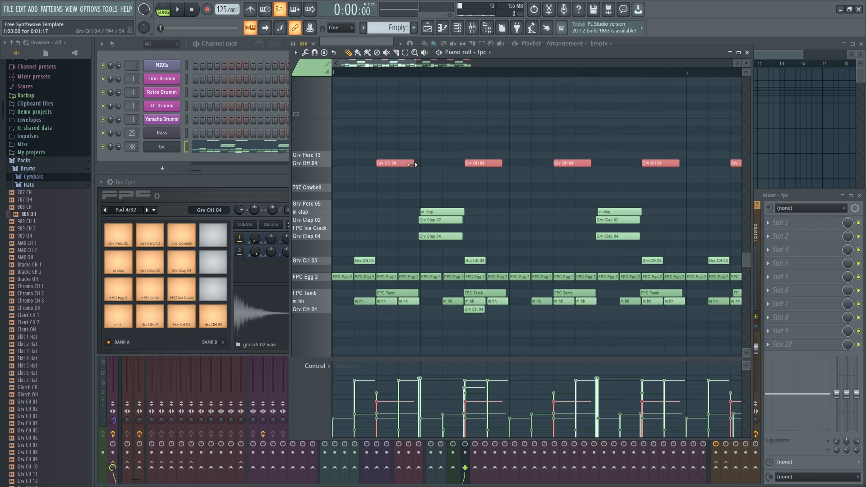
left_click_drag(412, 164, 425, 165)
key("space")
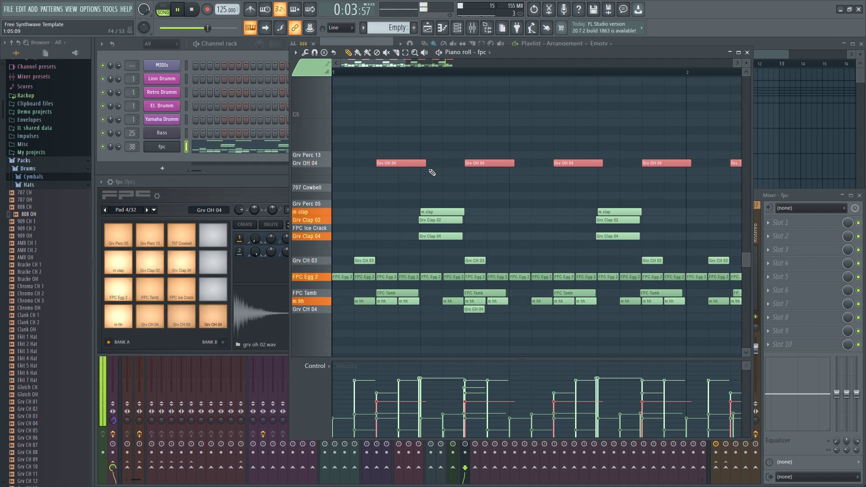
key("space")
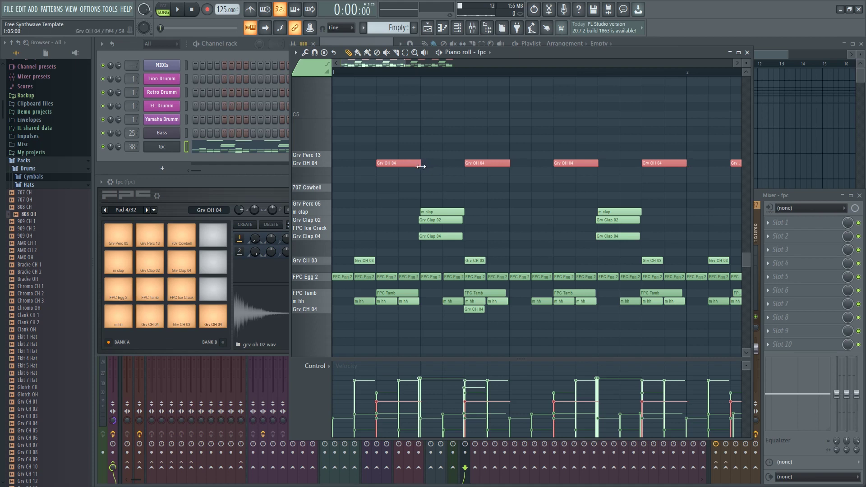
left_click_drag(419, 164, 421, 166)
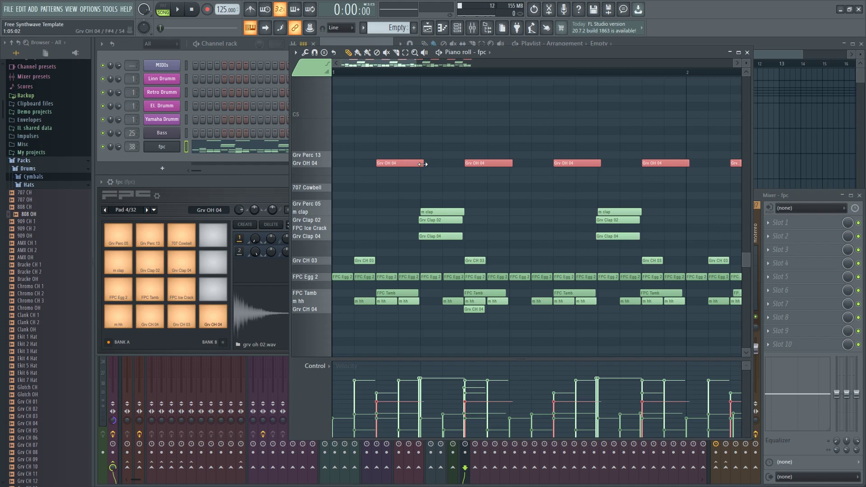
Step: Shorten the selected Grv OH 04 notes so each ends just before the next beat, and check them in playback
key("space")
left_click_drag(417, 168, 411, 167)
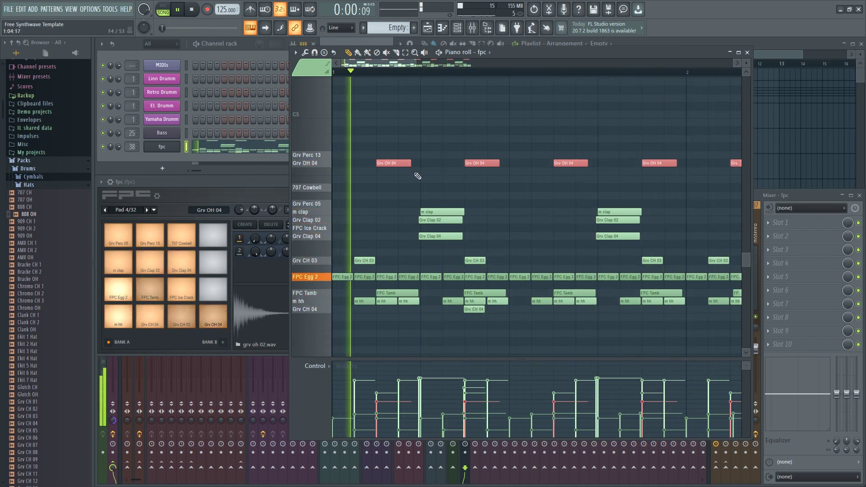
mouse_move(410, 164)
left_mouse_down()
mouse_move(419, 164)
mouse_move(411, 166)
left_mouse_up()
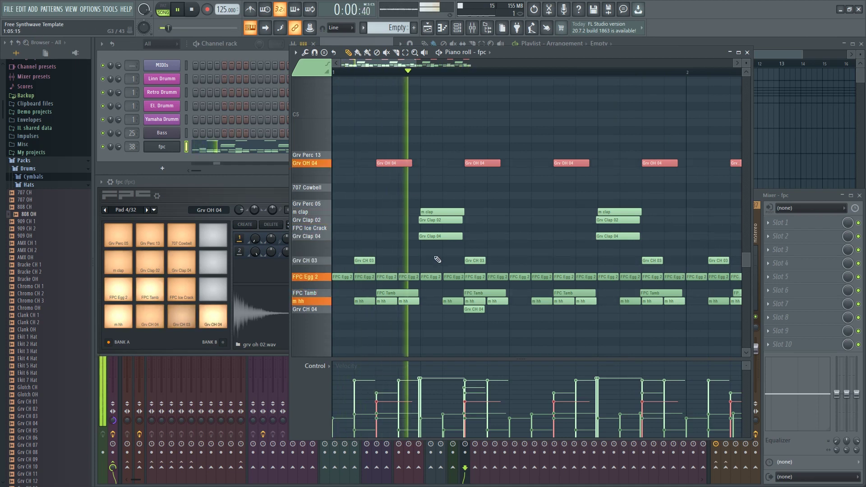
scroll(480, 242, "down", 3)
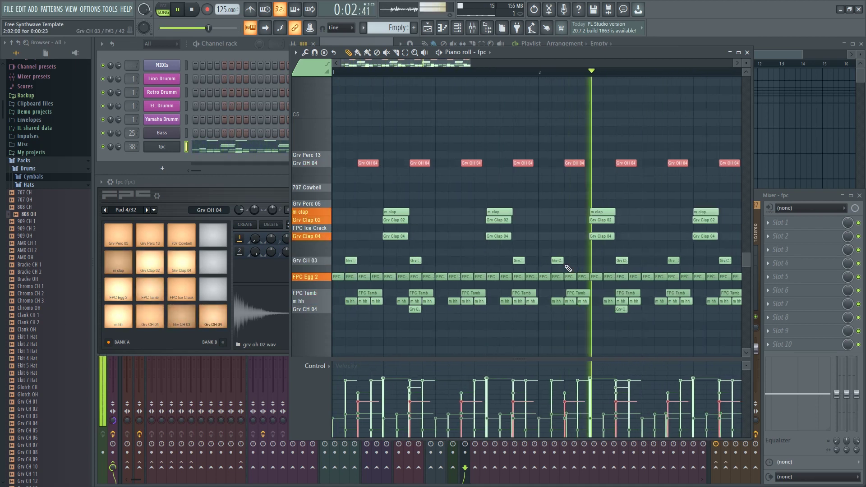
key("space")
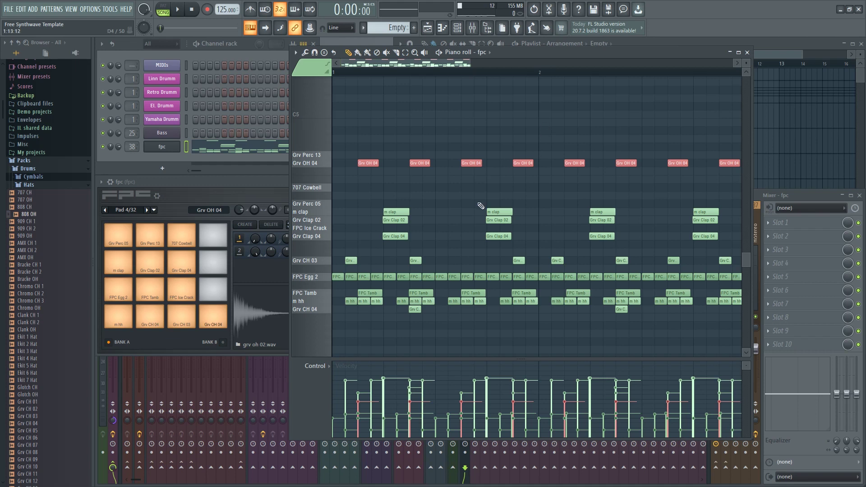
scroll(432, 163, "up", 3)
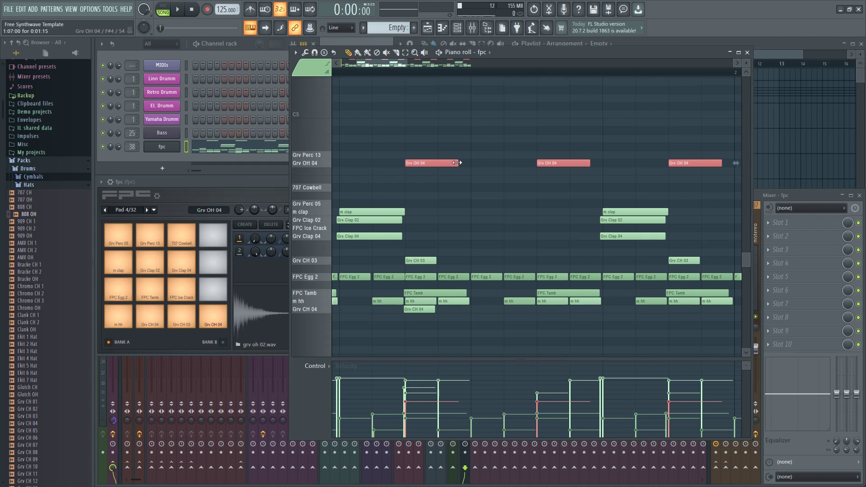
scroll(476, 150, "down", 3)
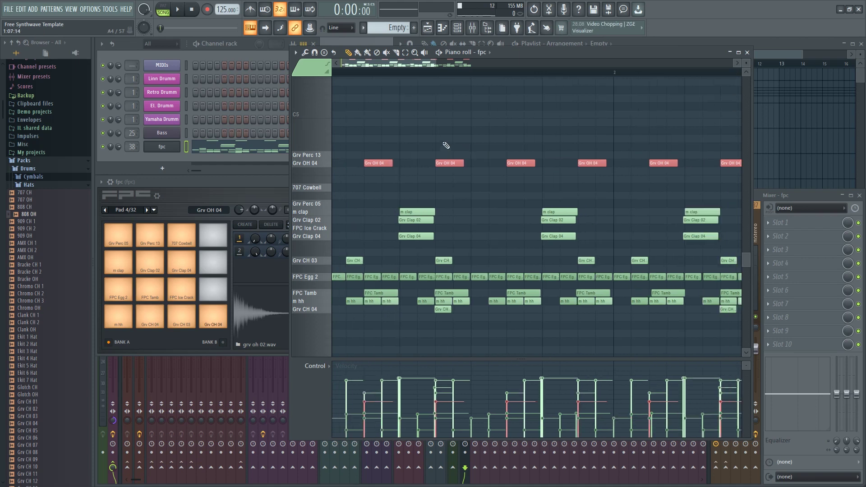
Step: Audition samples in the Cymbals pack and load Sabian Ride onto the empty FPC pad 16
left_click(43, 177)
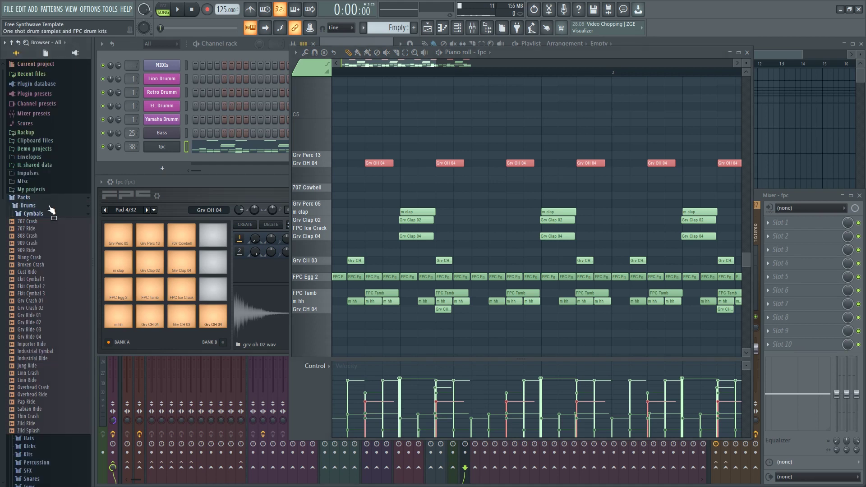
left_click(31, 250)
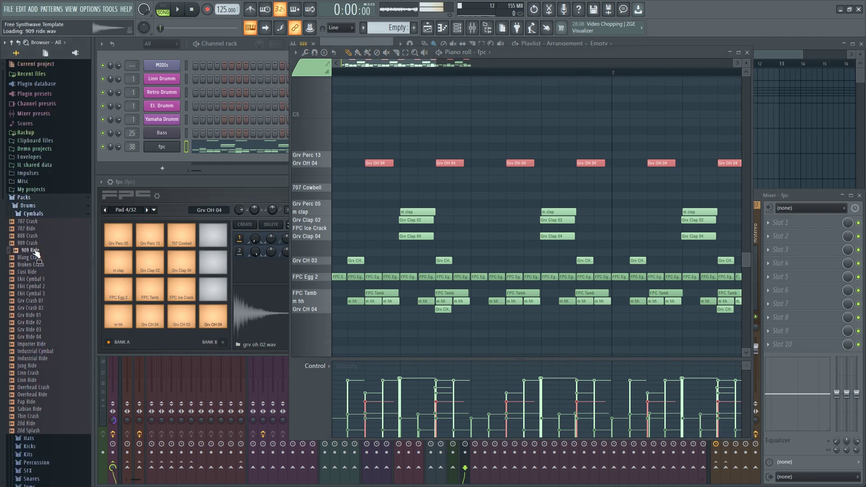
left_click(38, 410)
left_click_drag(39, 414, 210, 239)
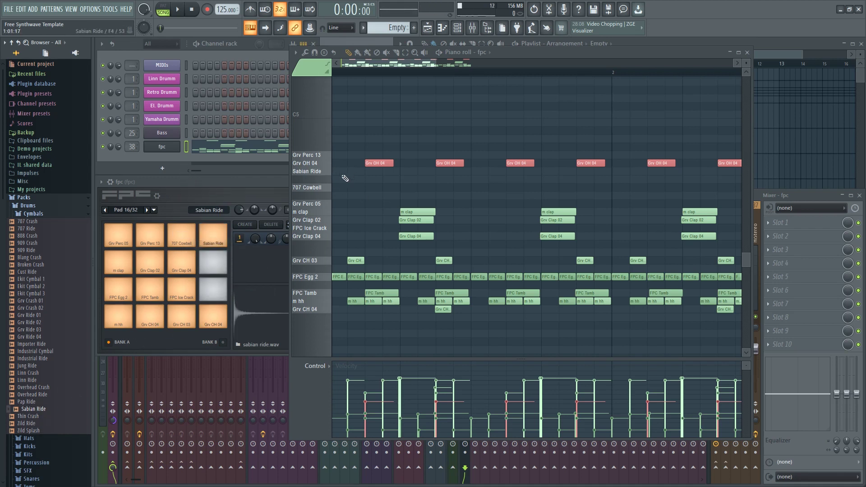
Step: Place two short consecutive Sabian Ride notes under the second Grv OH 04 note of bar 1, and check them in playback
left_click(354, 172)
key("space")
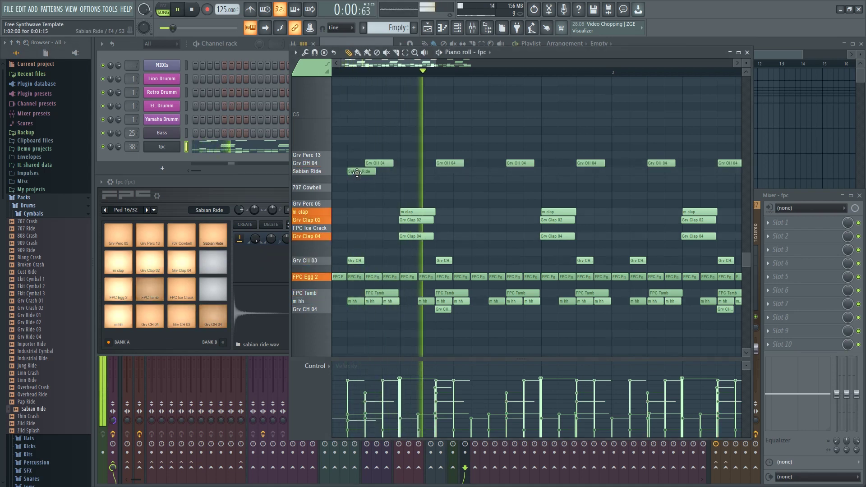
key("space")
left_click_drag(360, 172, 449, 173)
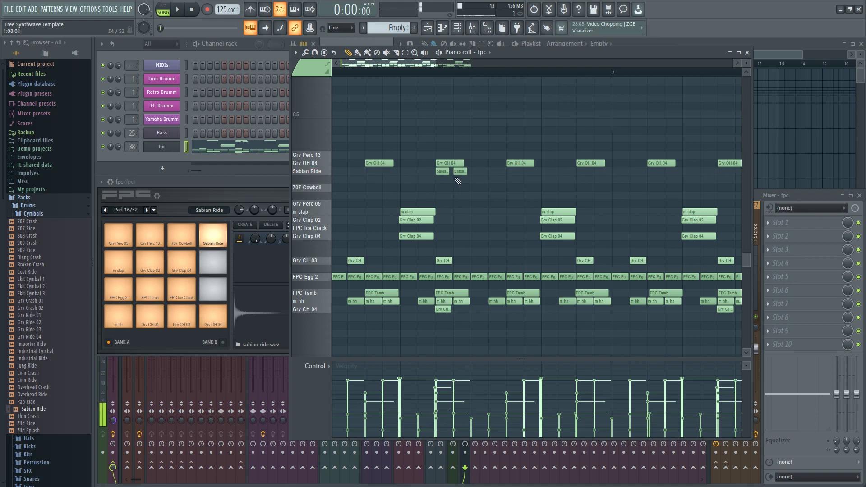
left_click(456, 171)
key("space")
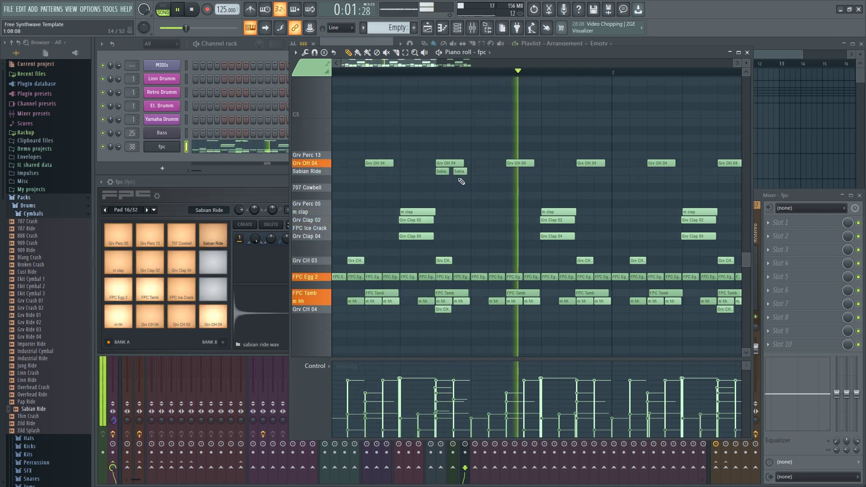
scroll(521, 207, "down", 1)
scroll(519, 208, "down", 1)
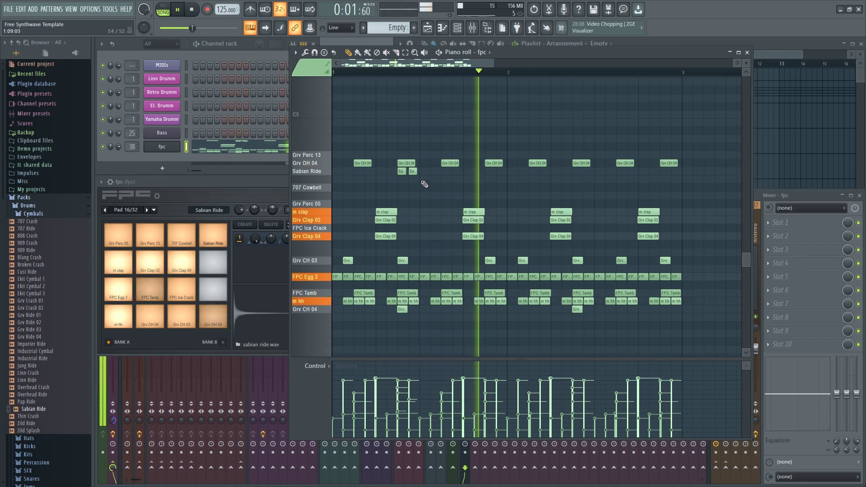
key("space")
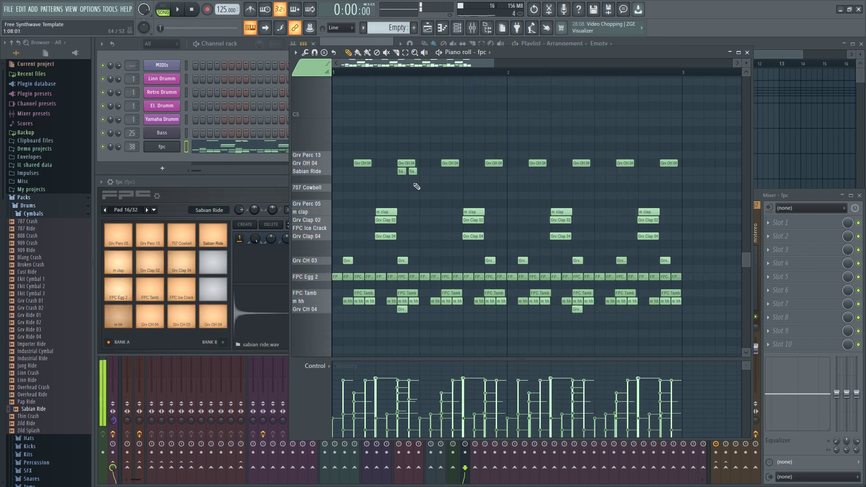
Step: Add a short Sabian Ride note on the last clap of bar 2 and listen to it in playback
left_click(160, 147)
left_click(411, 75)
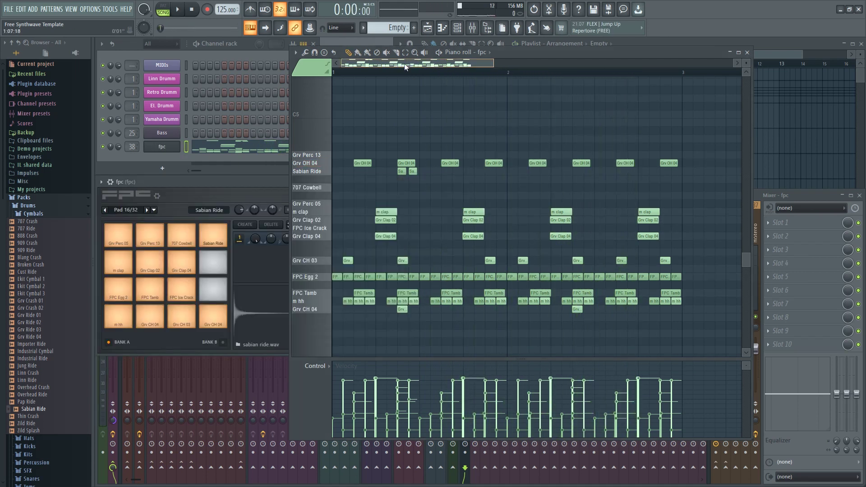
key("space")
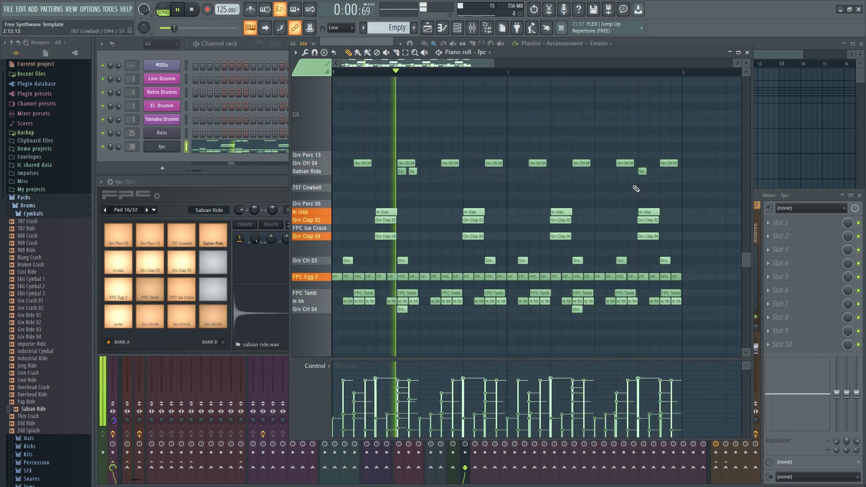
key("space")
Step: Audition the first Grv OH 04 note in the piano roll
left_click(272, 240)
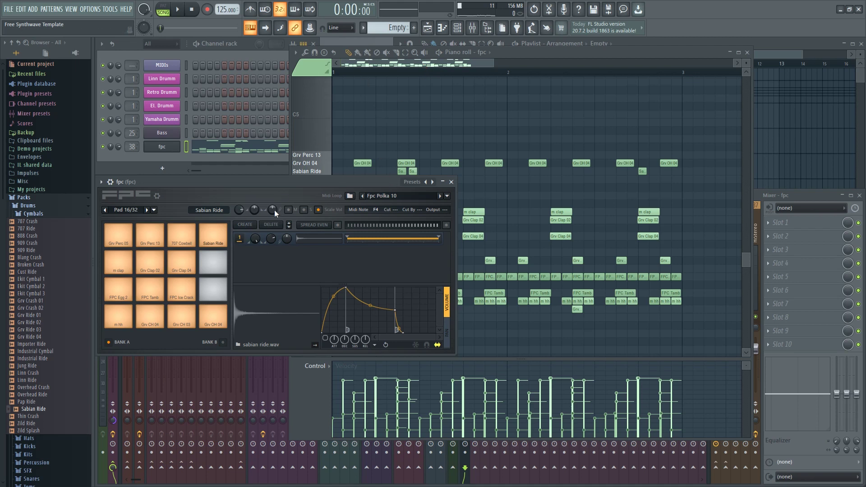
left_click(361, 163)
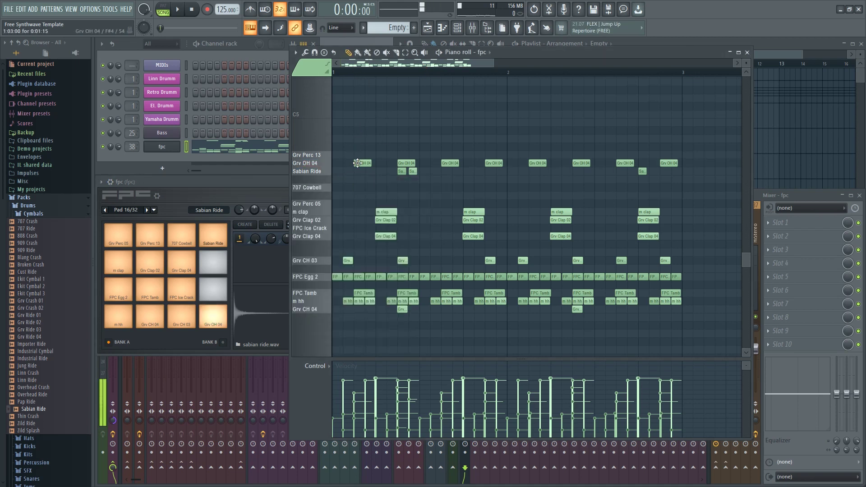
double_click(363, 163)
left_click(491, 186)
left_click(355, 75)
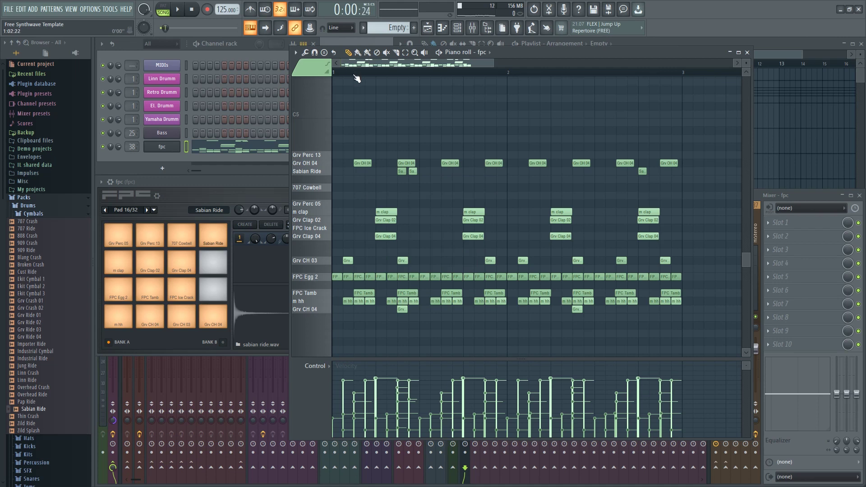
left_click(212, 182)
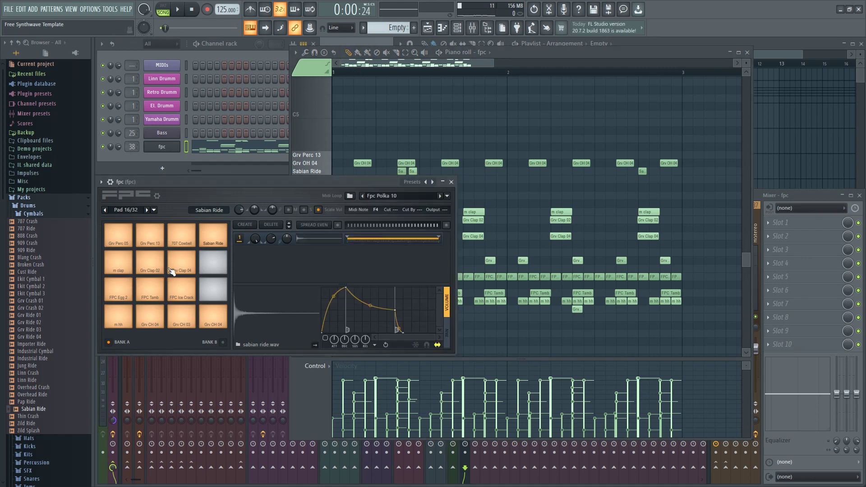
key("F9")
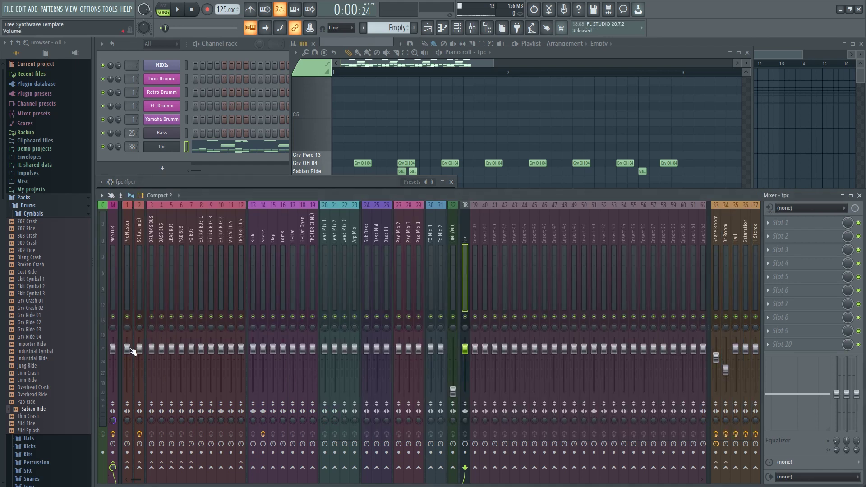
right_click(113, 421)
left_click(140, 352)
left_click(201, 181)
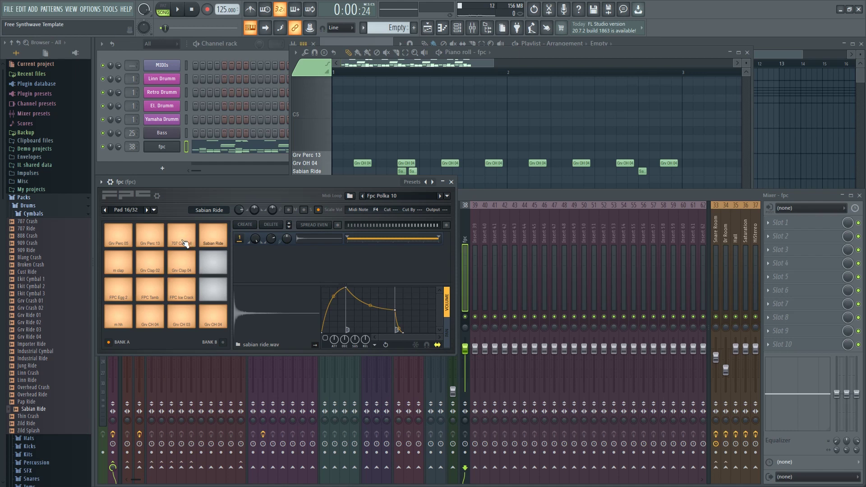
Step: Delete the grv oh 02.wav layer from the Grv OH 04 pad and try panning the remaining 808 OH layer during playback
left_click(209, 318)
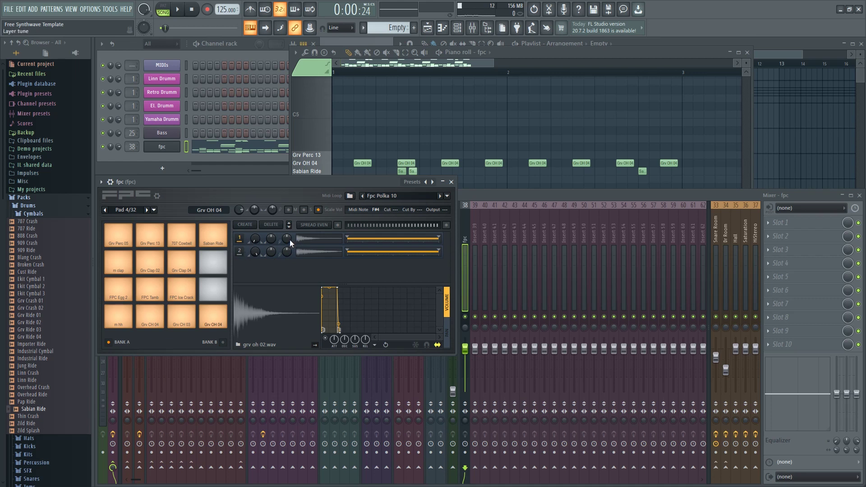
left_click(266, 228)
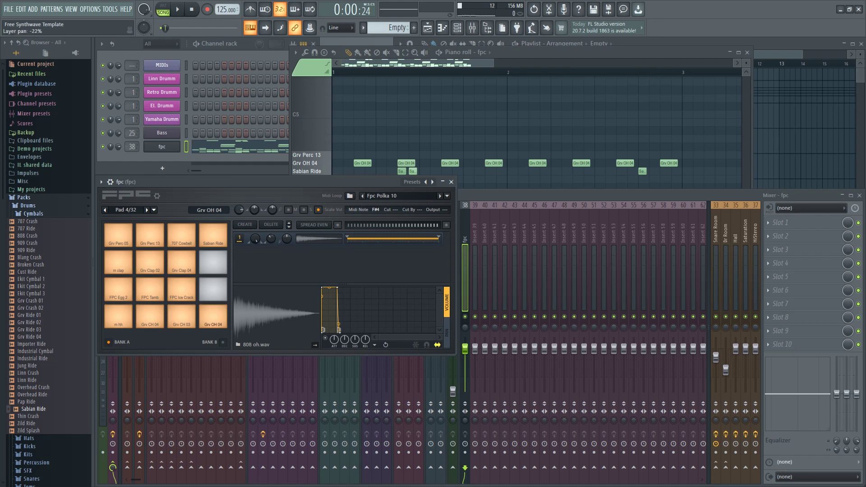
key("space")
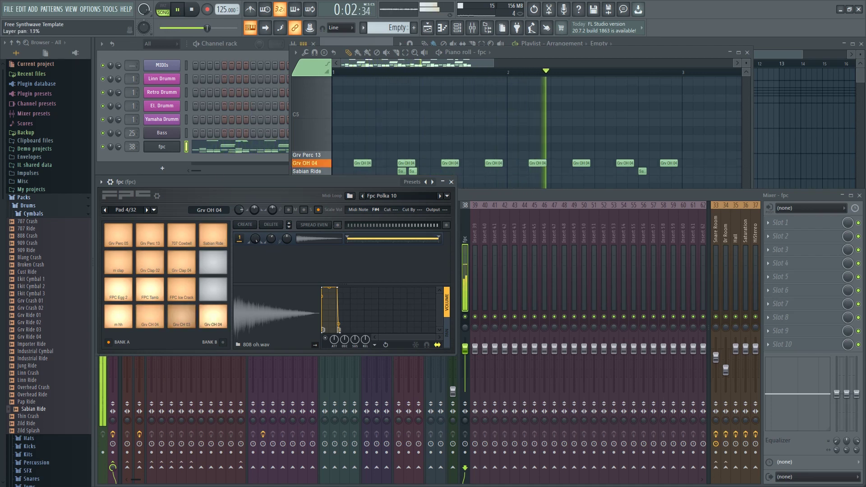
left_click(201, 9)
right_click(273, 237)
left_click(283, 241)
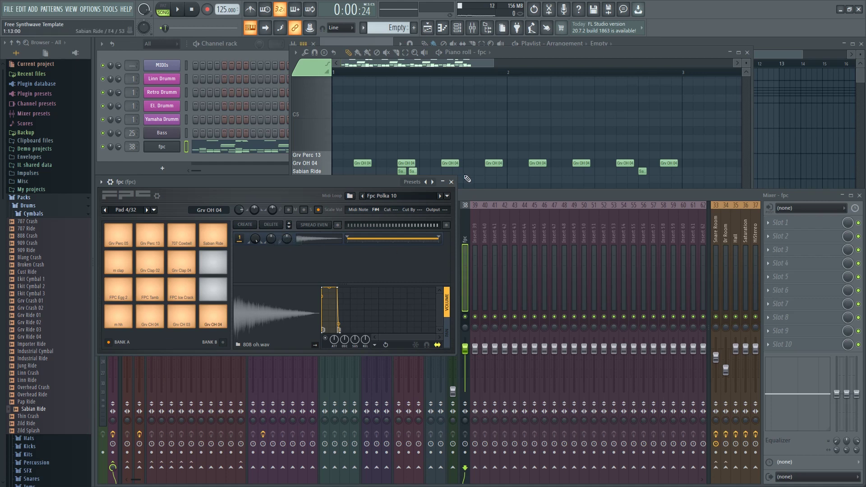
left_click(468, 197)
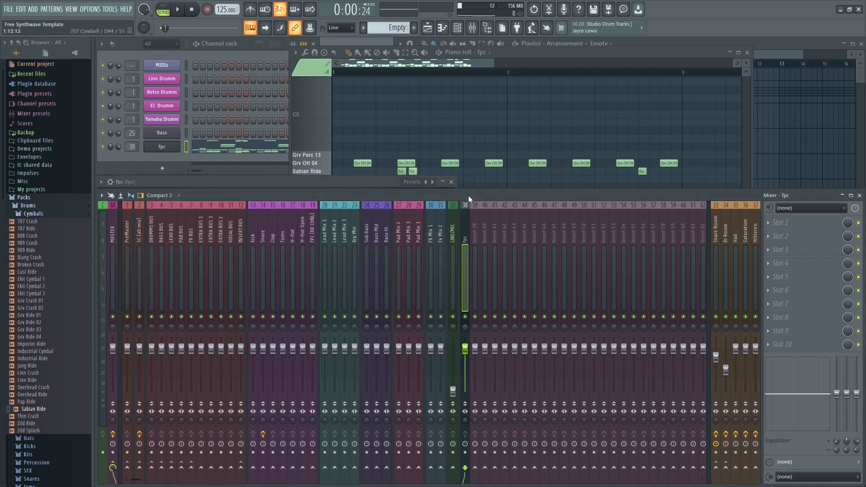
left_click(164, 148)
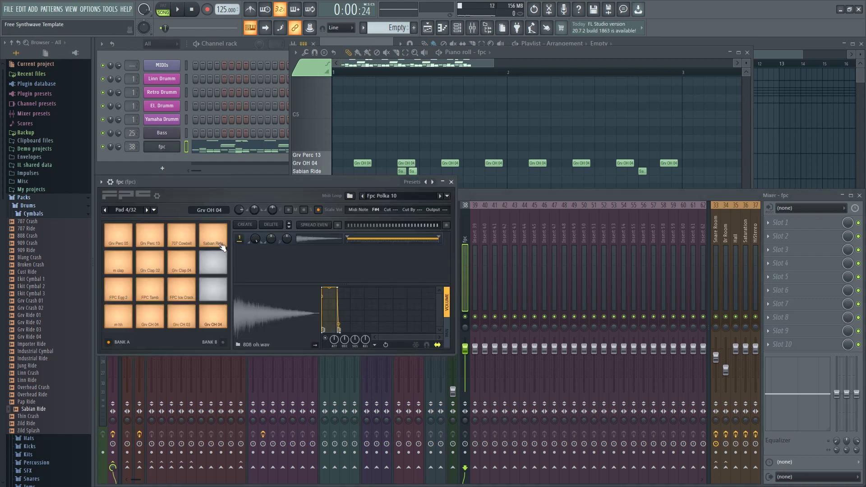
left_click(778, 223)
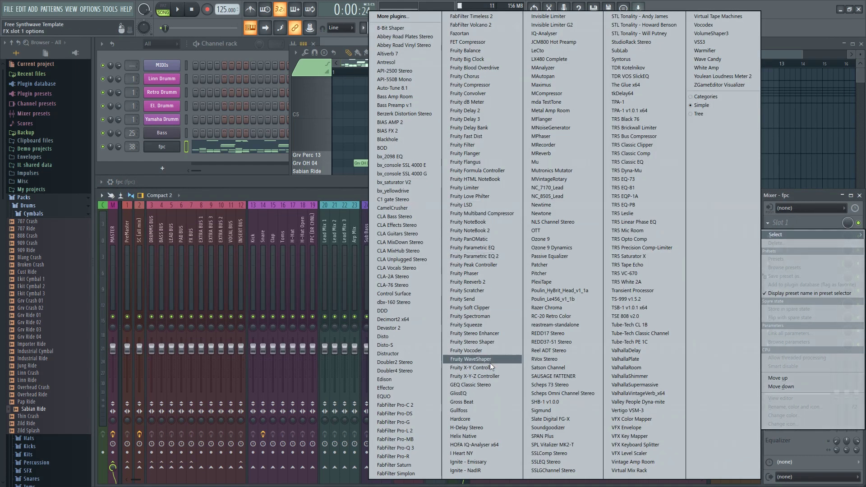
left_click(298, 192)
Step: Route the Grv OH 04 pad's output to its own mixer track, Insert 39
left_click(177, 147)
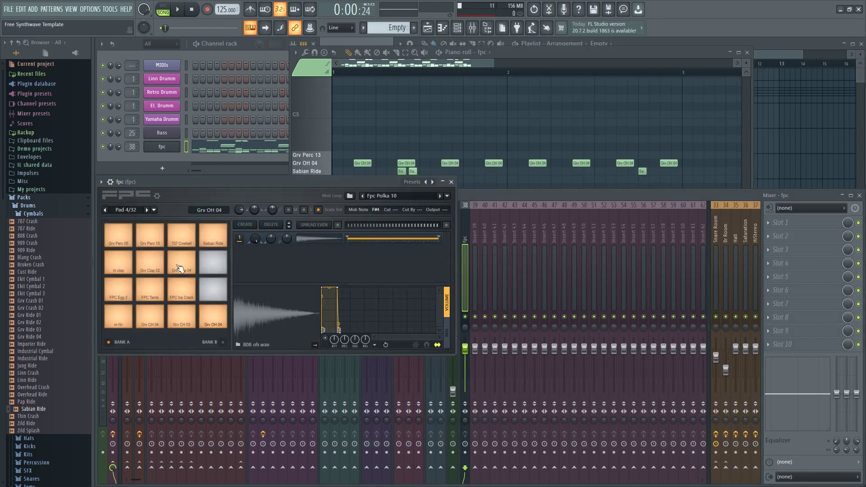
left_click(213, 317)
left_click(446, 208)
left_click(477, 359)
Step: Rename mixer track Insert 39 to "op hat" and check its signal in playback
left_click(475, 229)
double_click(475, 229)
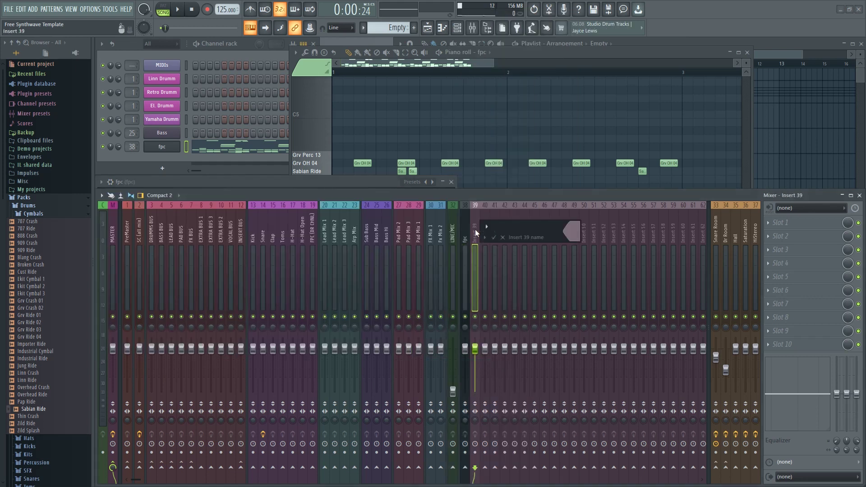
type("op hat")
key("Return")
key("space")
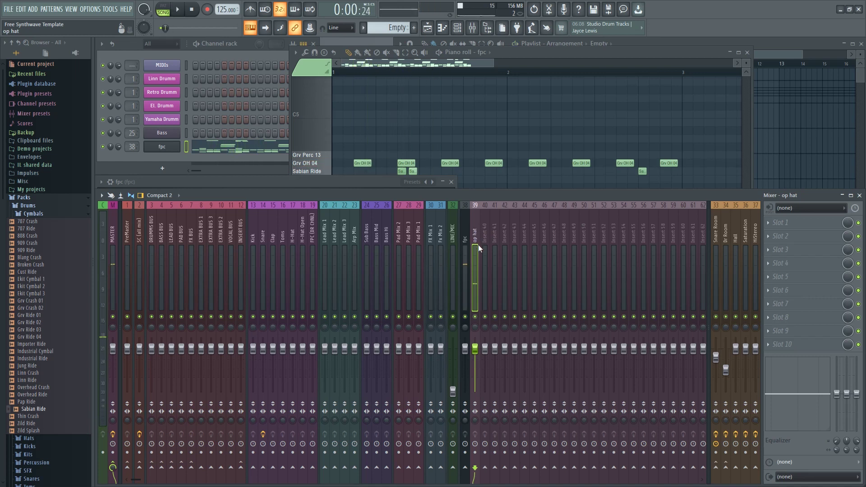
Step: Load Fruity Stereo Shaper in the first effect slot of the op hat track and set its delay to 5.3 ms right
left_click(769, 222)
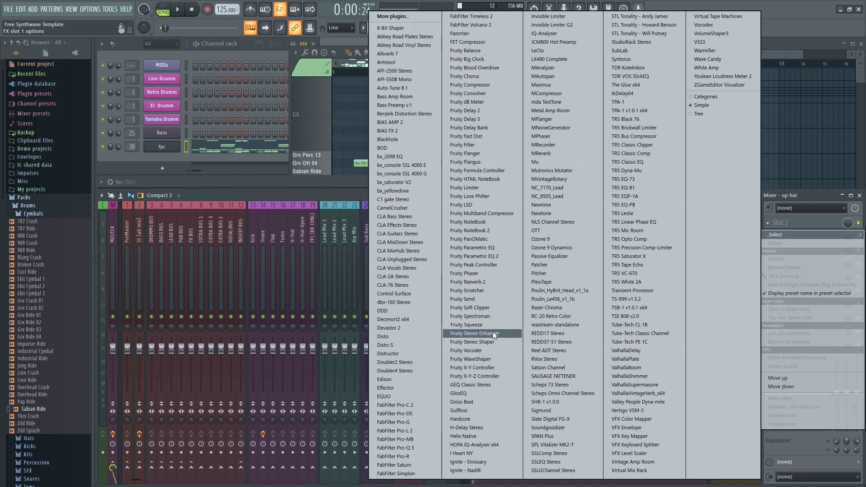
left_click(498, 341)
left_click_drag(171, 84, 436, 170)
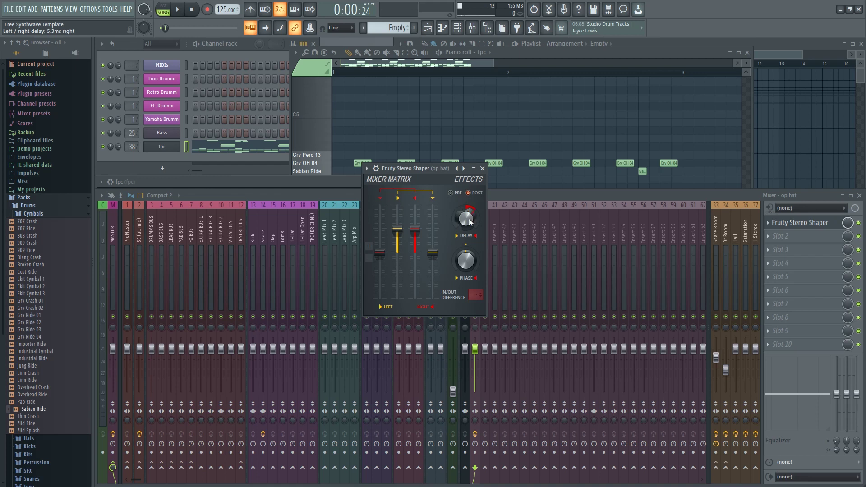
left_click(504, 196)
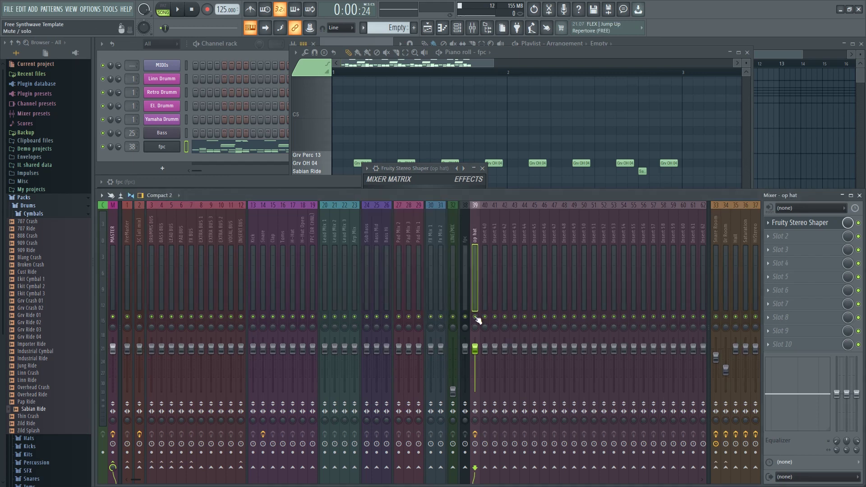
Step: Move Fruity Stereo Shaper clear of the mixer and play the pattern to hear the widened open hat
left_click_drag(427, 167, 388, 134)
left_click(178, 9)
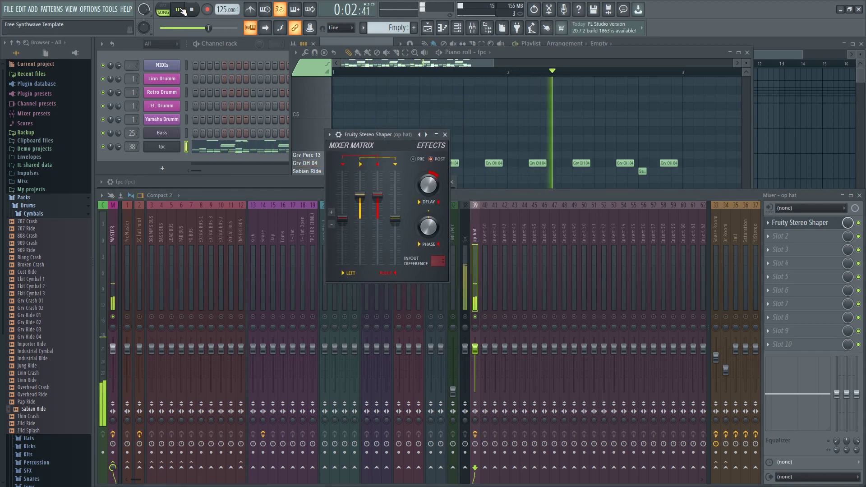
key("space")
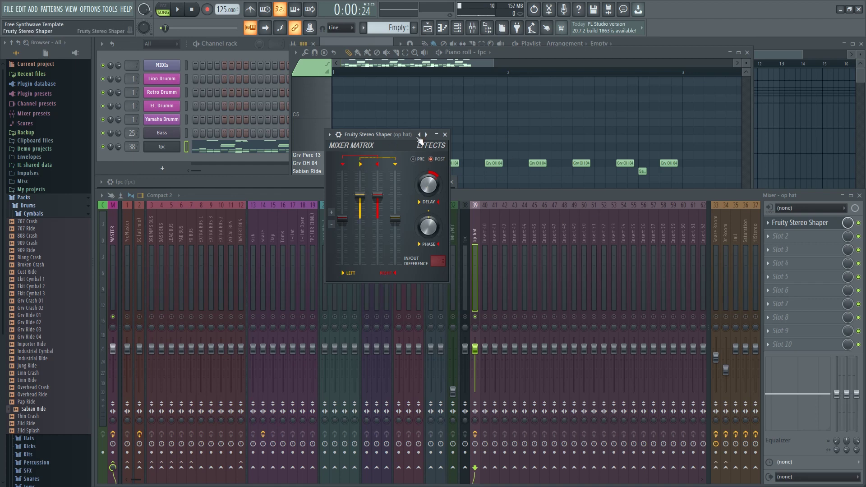
Step: Load FabFilter Pro-Q 3 in the second effect slot of the op hat track and add a bell band near 3213 Hz
left_click(770, 236)
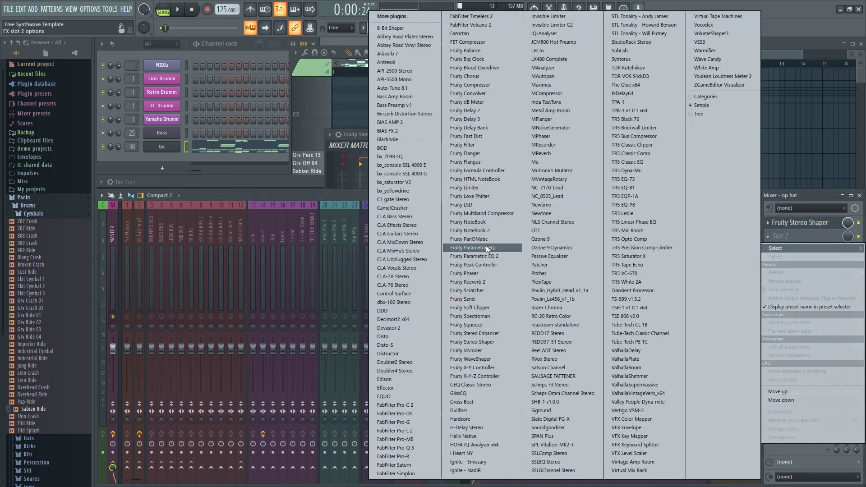
left_click(415, 448)
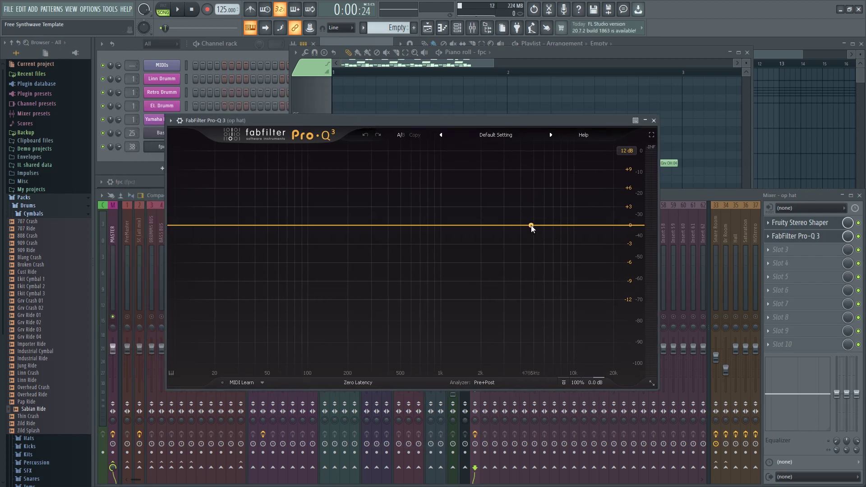
left_click(522, 228)
left_click_drag(522, 227, 508, 227)
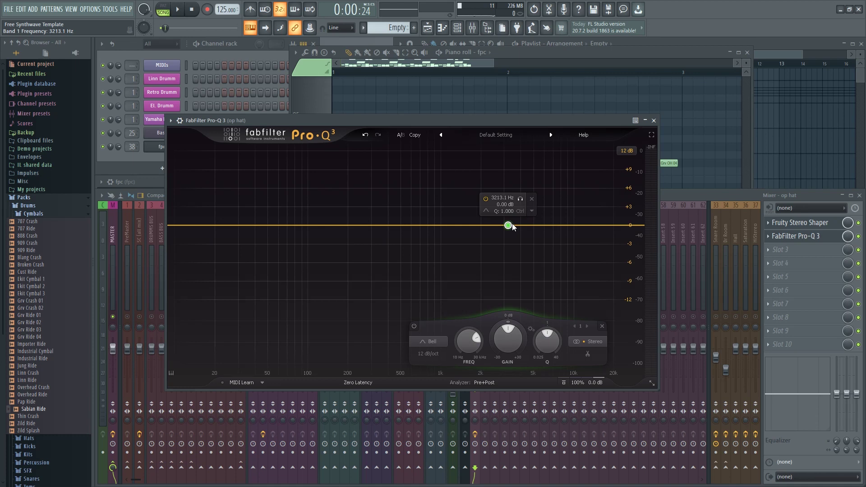
Step: Place the EQ band on the right channel only and pull it down to about -3 dB near 3447 Hz
right_click(508, 226)
mouse_move(577, 285)
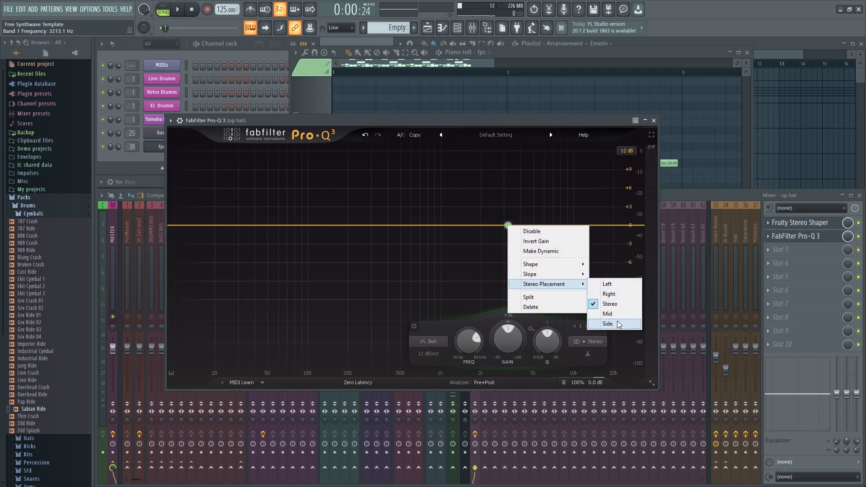
left_click(615, 293)
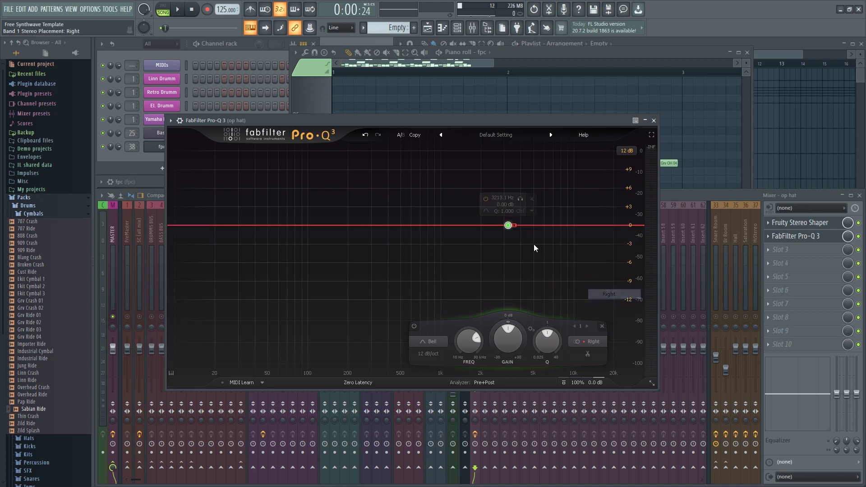
left_click_drag(508, 225, 512, 244)
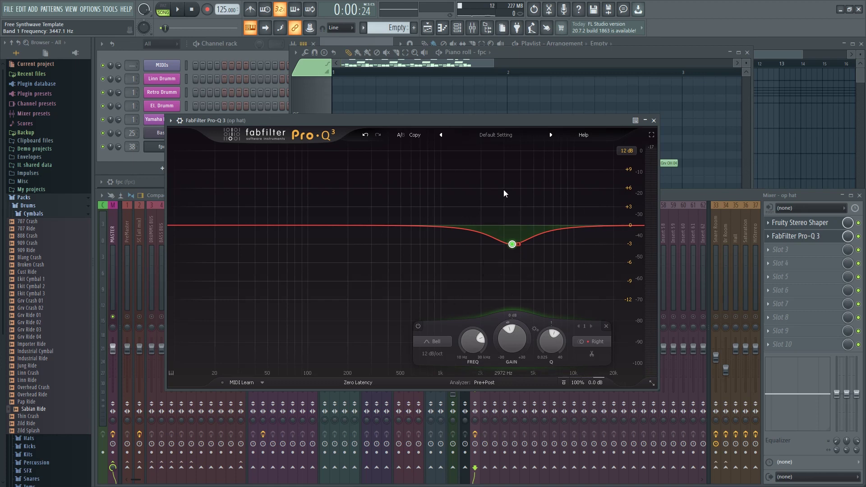
Step: Switch the EQ band to the left channel, move it to about 4 kHz at -3.64 dB, and close the equalizer
right_click(512, 244)
mouse_move(546, 304)
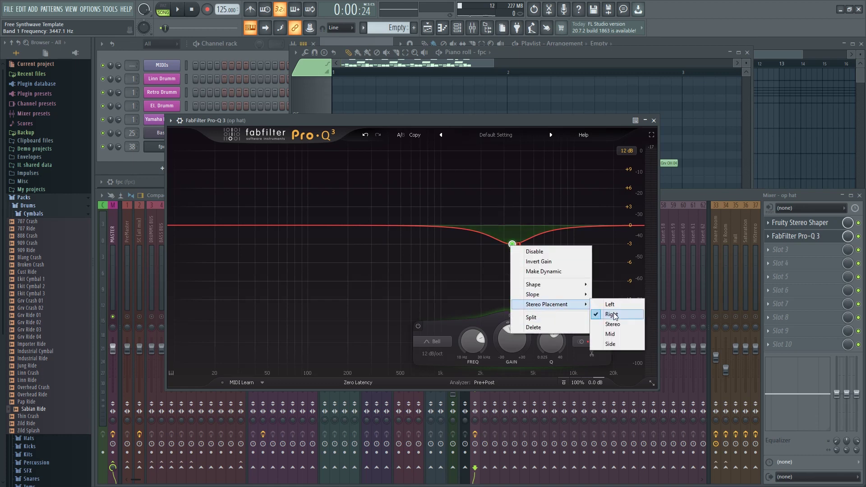
left_click(609, 304)
left_click_drag(512, 245, 522, 253)
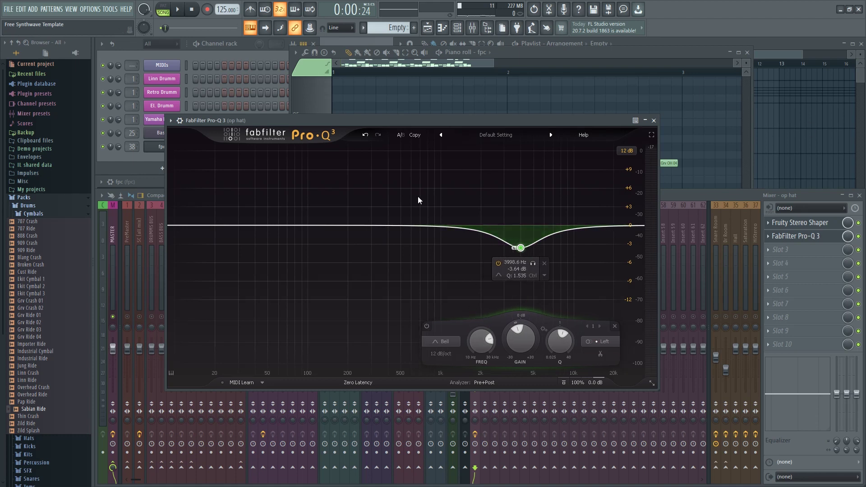
left_click(654, 121)
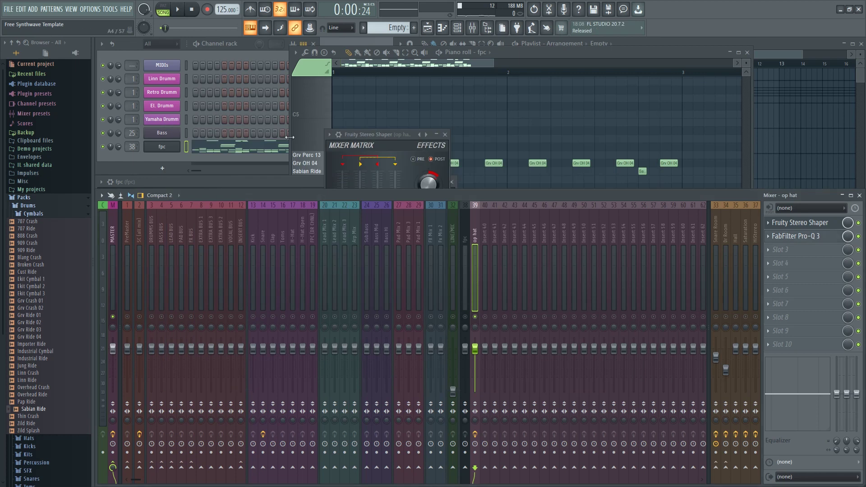
Step: Audition the m hh pad in FPC and review the op hat track with its Fruity Stereo Shaper
left_click(169, 149)
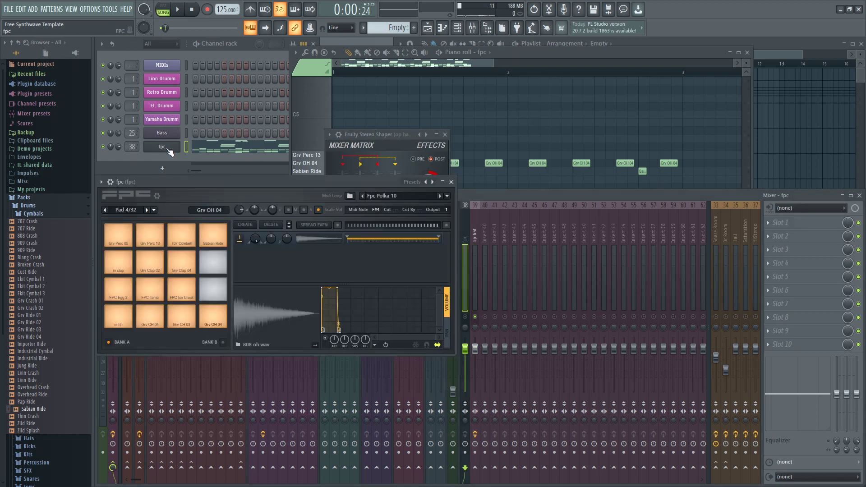
left_click(124, 321)
left_click(123, 321)
left_click(123, 321)
left_click(482, 196)
left_click(245, 182)
left_click(119, 318)
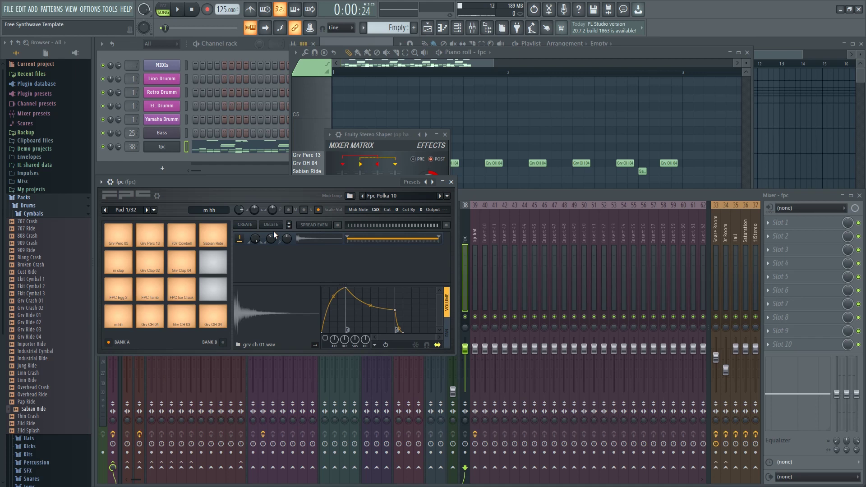
key("space")
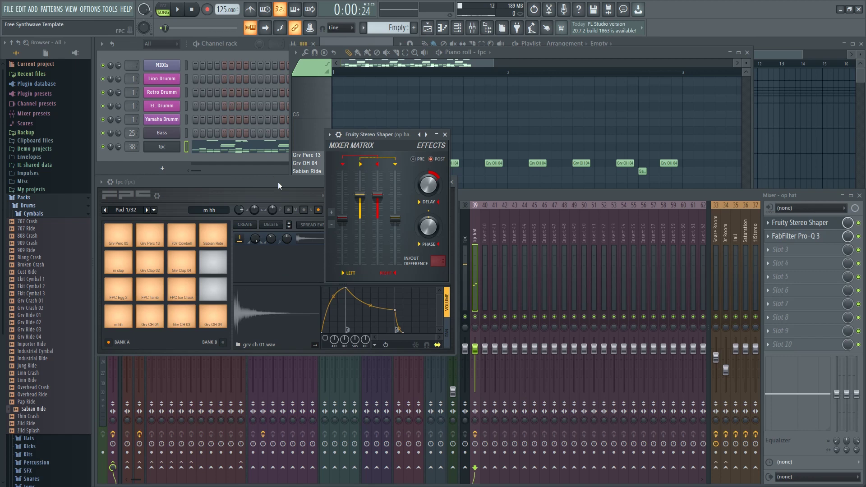
left_click(478, 205)
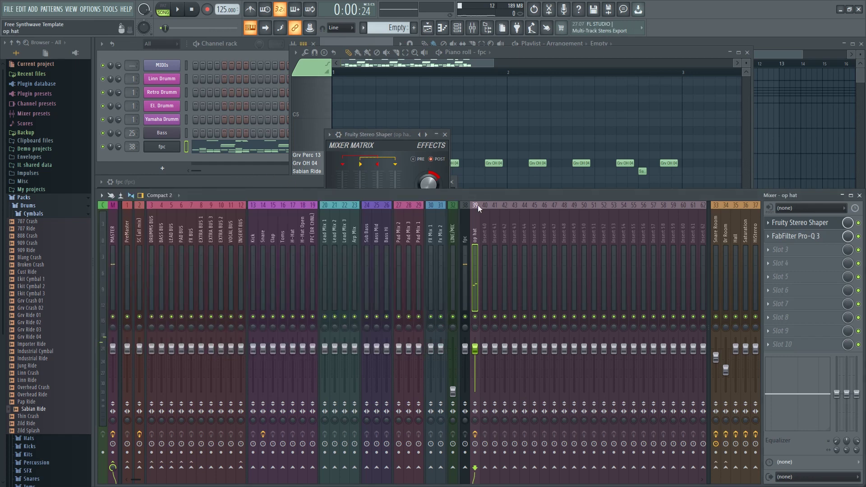
left_click(388, 137)
Step: Add a Grv Perc 05 note on the second step of bar 1 in the fpc piano roll and play it back
left_click(506, 52)
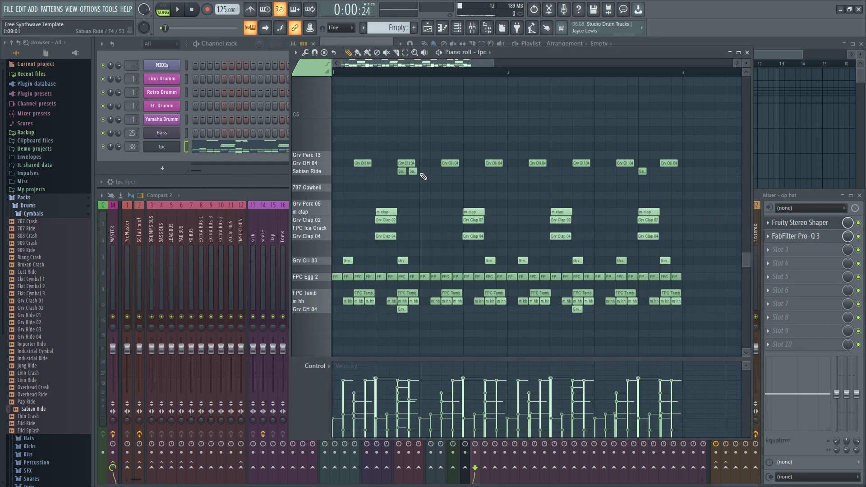
left_click(361, 203)
left_click(361, 204)
scroll(351, 220, "up", 2)
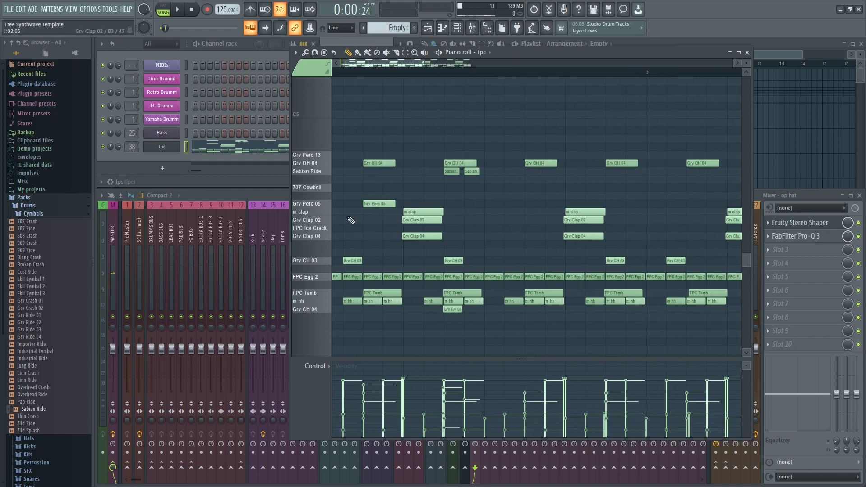
left_click_drag(363, 63, 352, 63)
key("space")
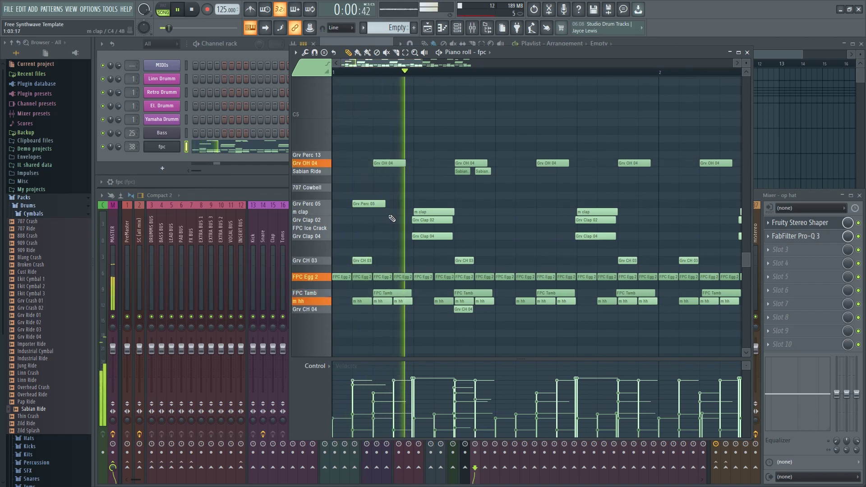
key("space")
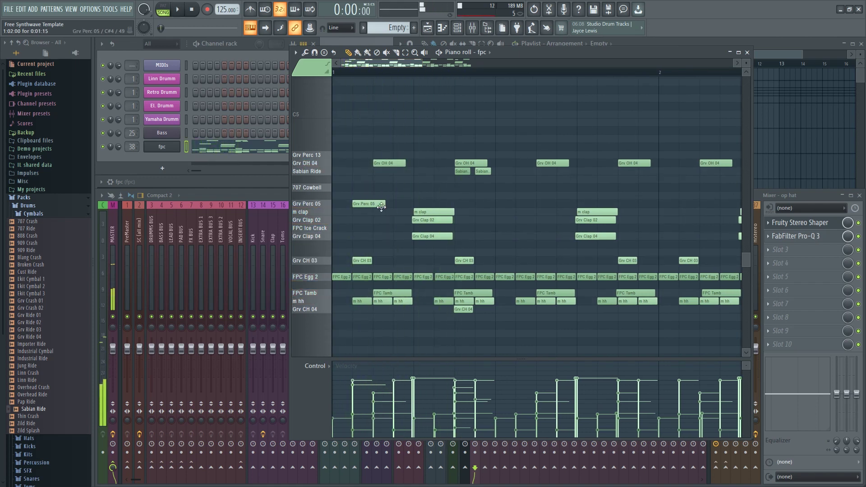
Step: Add another Grv Perc 05 note on the eighth step of bar 1, checking its placement against playback
left_click(370, 203)
left_click(371, 203)
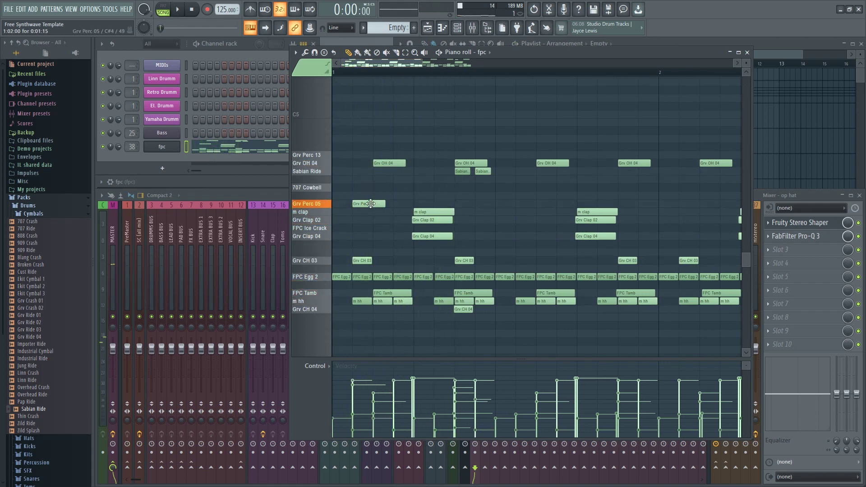
mouse_move(371, 203)
left_mouse_down()
mouse_move(369, 169)
mouse_move(367, 204)
left_mouse_up()
key("space")
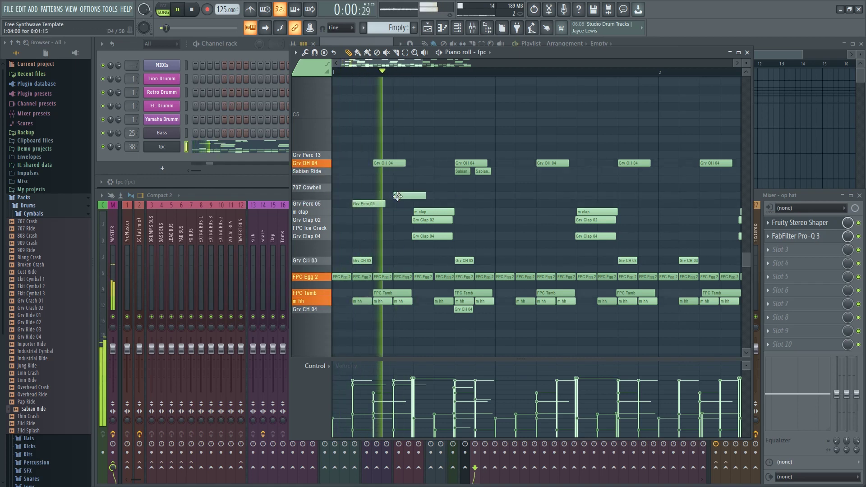
left_click(457, 204)
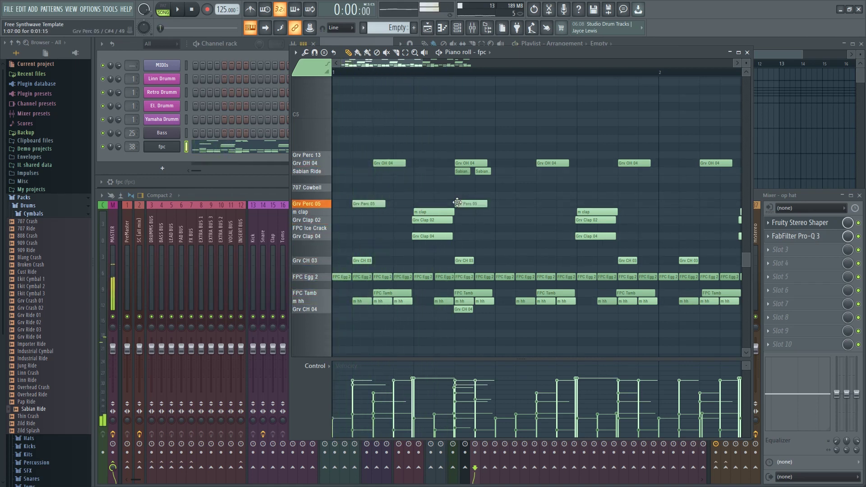
key("space")
right_click(479, 204)
left_click(479, 203)
Step: Play back the groove and add Grv Perc 05 notes on step 15 of bar 1 and steps 8 and 15 of bar 2
key("space")
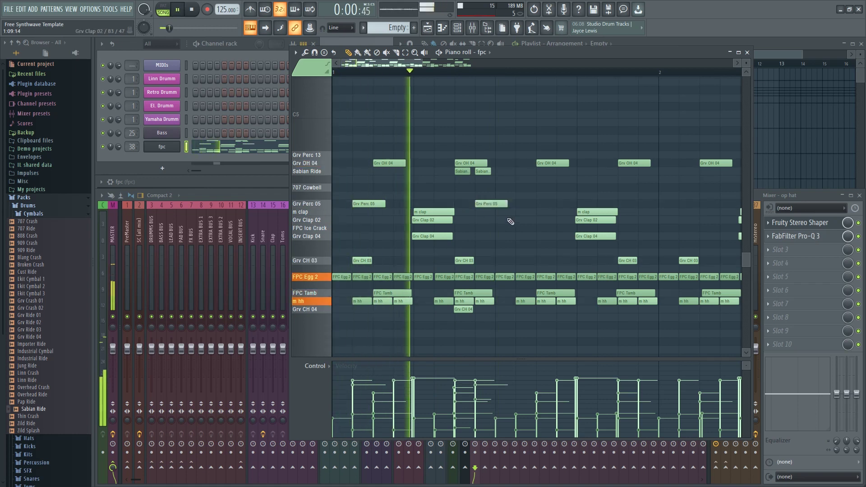
key("space")
key("space")
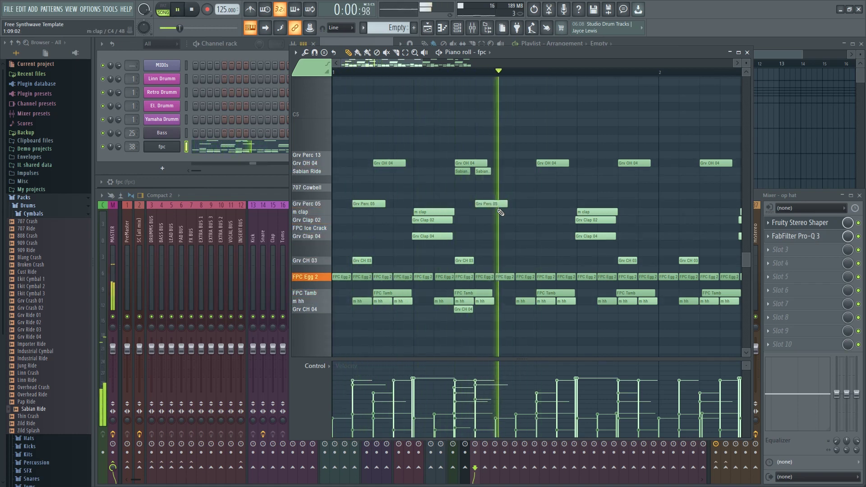
key("space")
key("space")
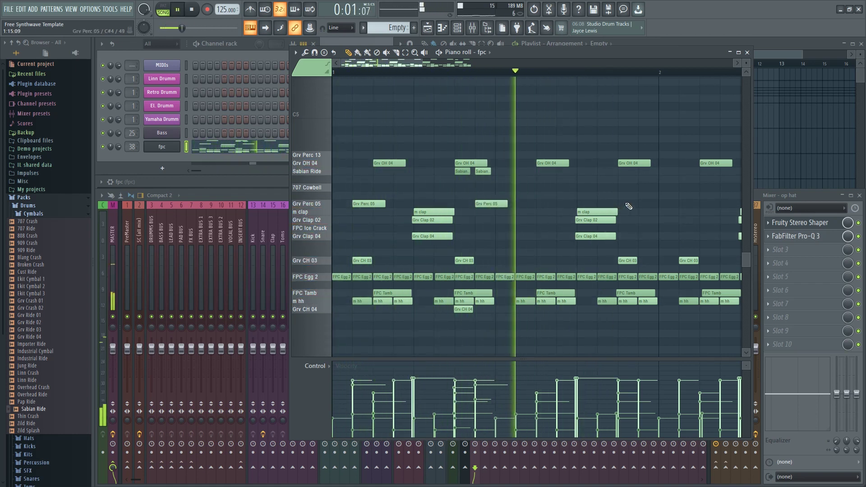
scroll(596, 257, "down", 1)
key("space")
left_click_drag(572, 196, 582, 212)
scroll(503, 221, "down", 2)
right_click(468, 204)
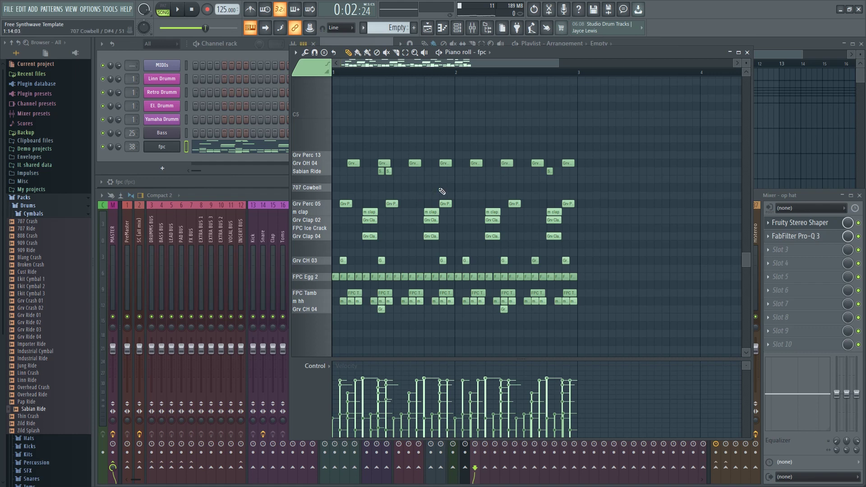
Step: Add a 707 Cowbell note on the fourth step of bar 2 and review it with the Grv Perc 05 notes
left_click(481, 190)
key("space")
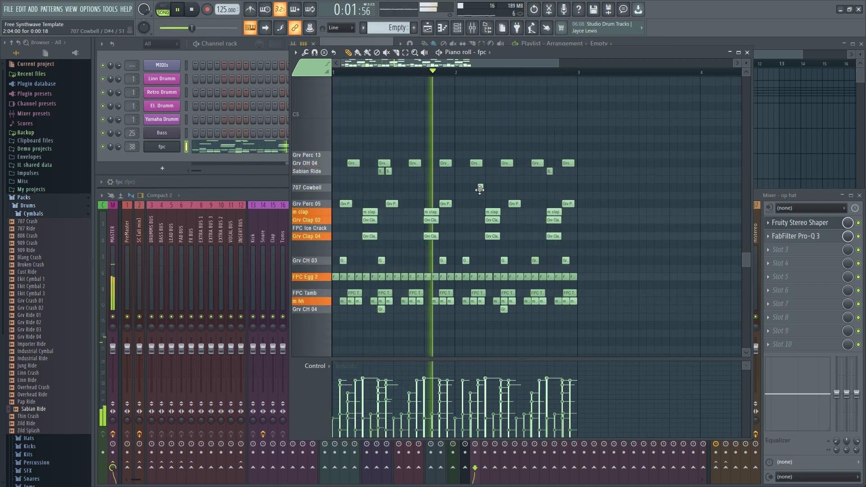
key("space")
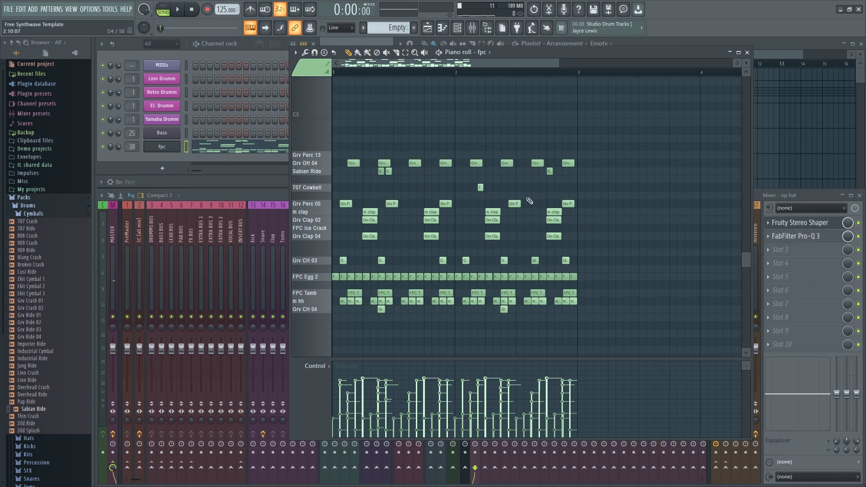
left_click_drag(595, 206, 333, 185)
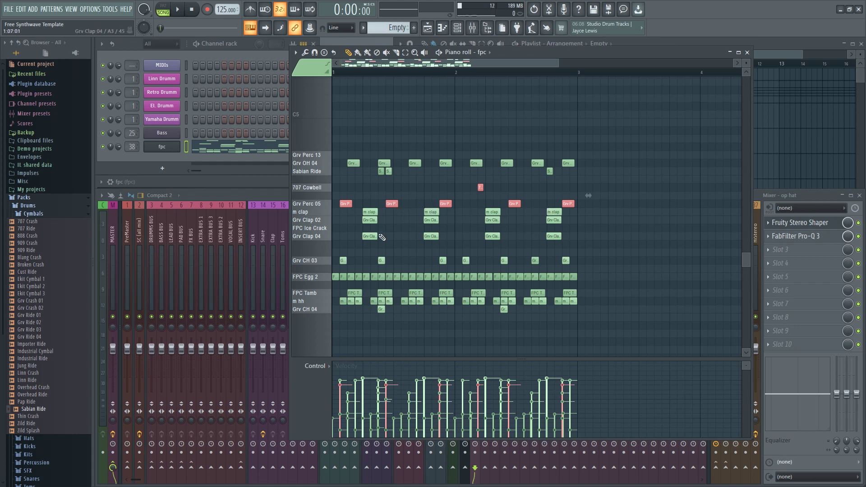
left_click(534, 192)
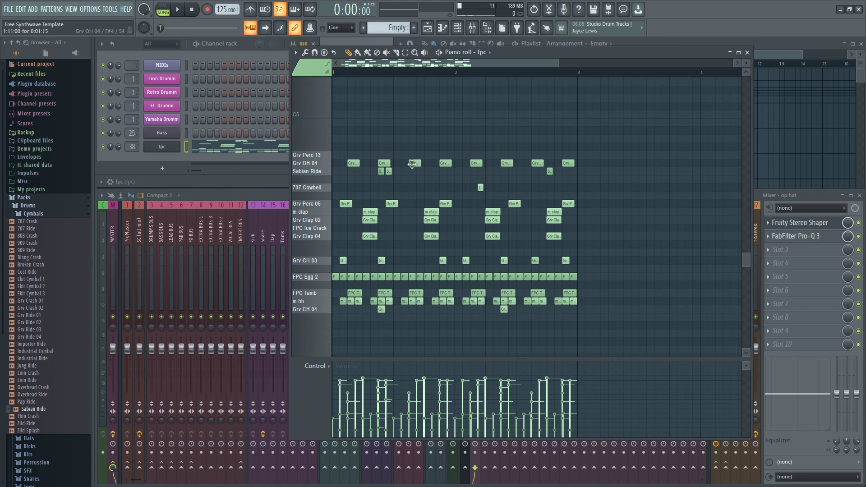
Step: Bring up the Playlist and add Minimal Kick 09 from the drum pack's kick samples as a new channel below fpc
left_click(762, 59)
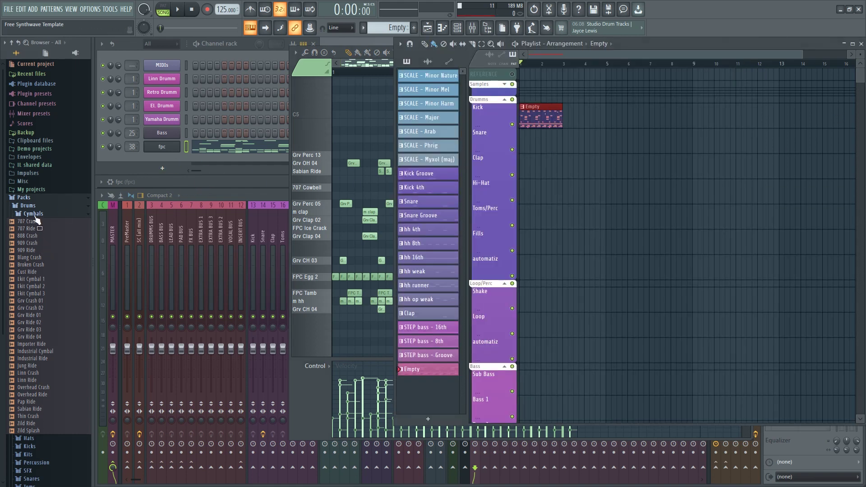
left_click(35, 216)
left_click(35, 229)
scroll(27, 387, "down", 5)
left_click_drag(27, 389, 158, 158)
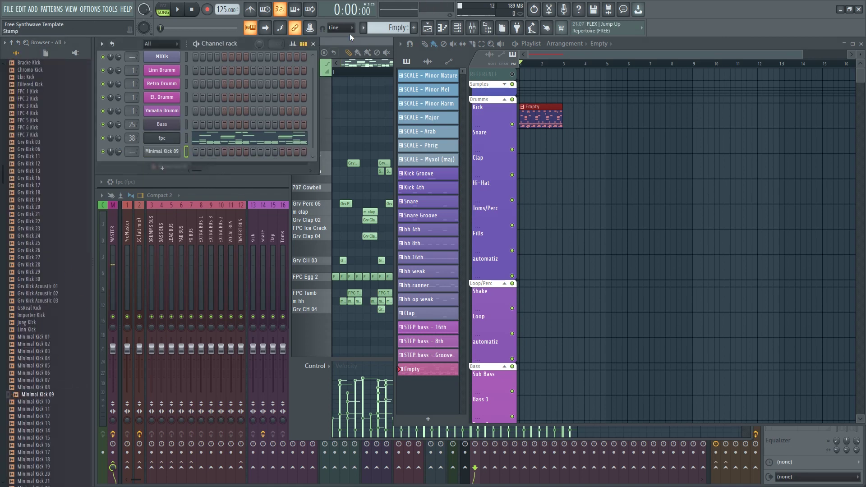
Step: Create Pattern 23 with Minimal Kick 09 on every beat and place it twice on the Snare track under the Empty clip
left_click(413, 28)
key("Return")
left_click(523, 143)
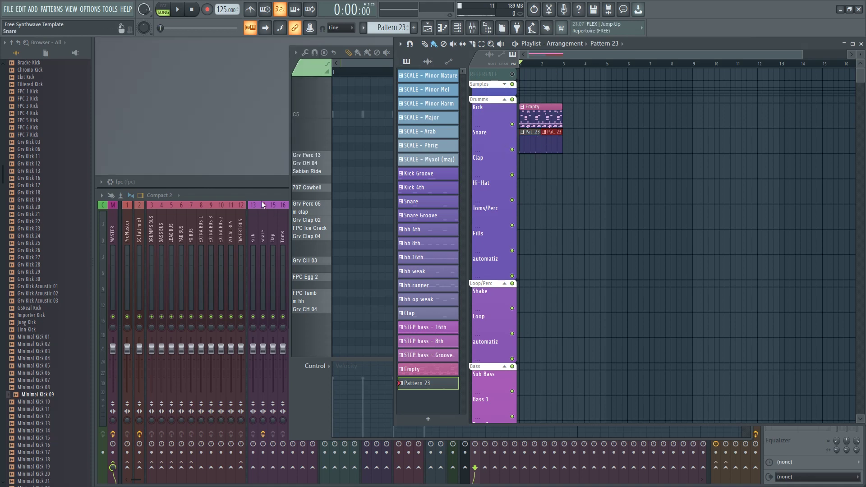
Step: Link Minimal Kick 09 to mixer track 40, route that track only to the Kick track, and check the Kick track's routing
left_click(240, 193)
key("space")
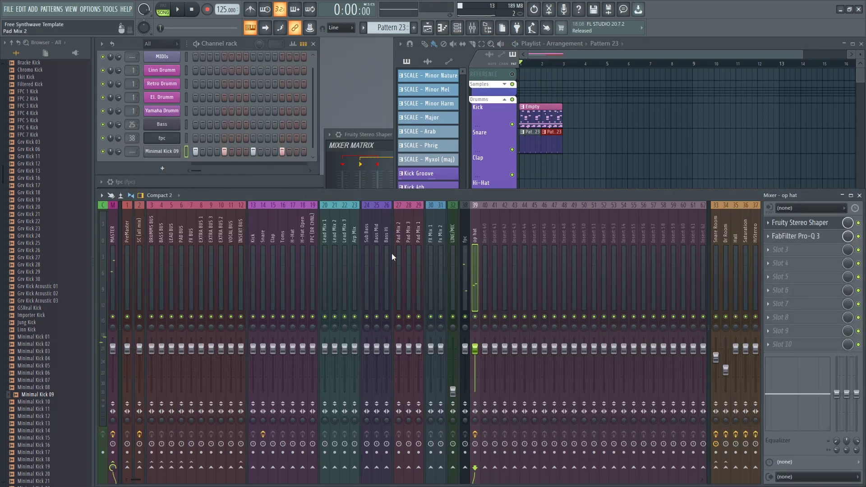
left_click(152, 153)
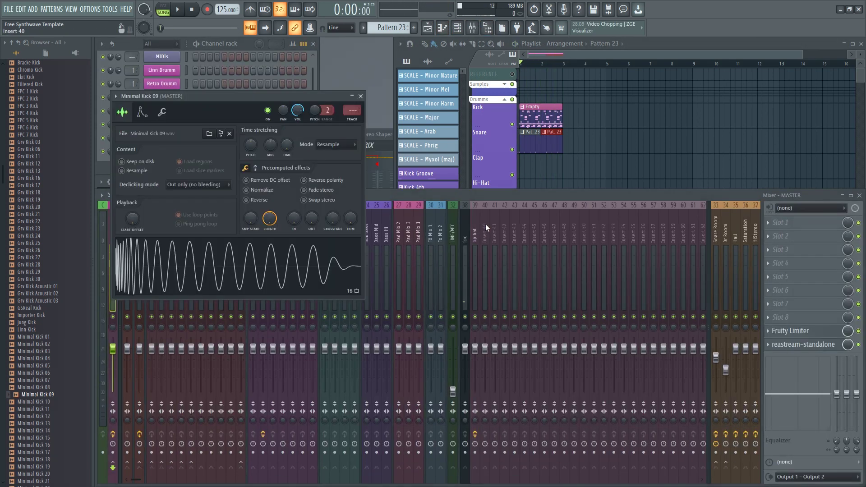
left_click(485, 224)
key("ctrl+l")
right_click(253, 464)
left_click(260, 461)
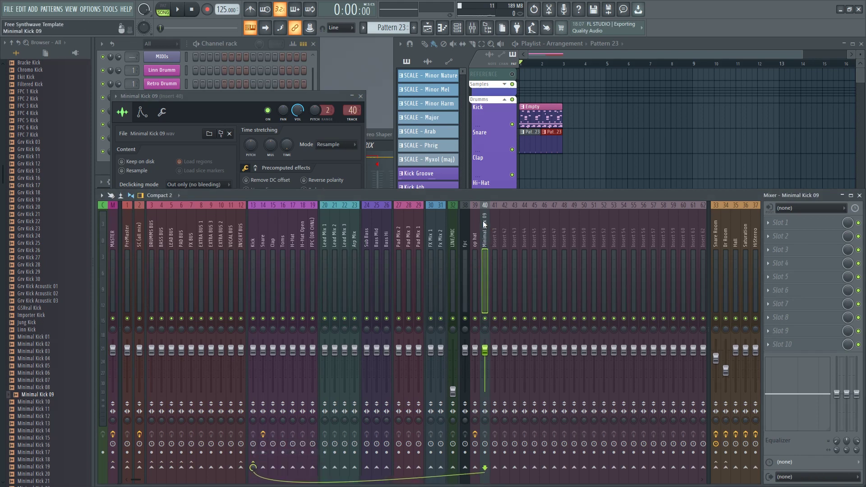
left_click(252, 236)
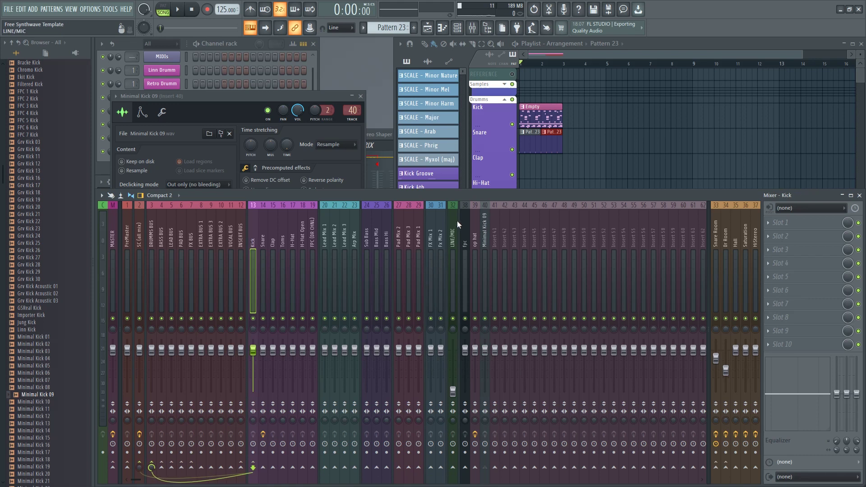
left_click(481, 224)
Step: Play the arrangement while adjusting the main swing, and pull down the Snare Room and Dr Room mixer faders
left_click_drag(260, 46, 260, 27)
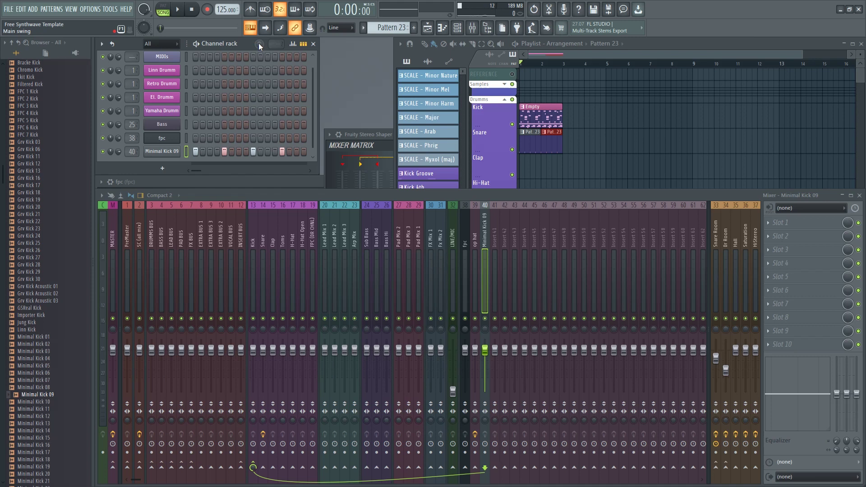
key("space")
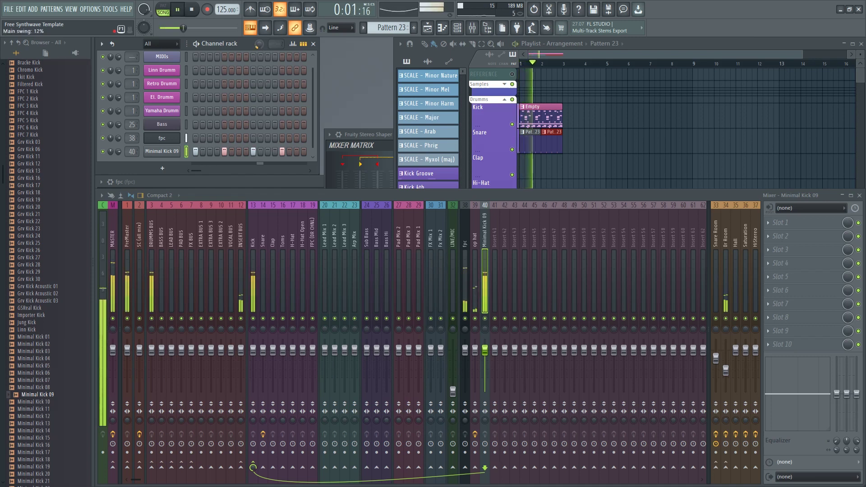
left_click(716, 358)
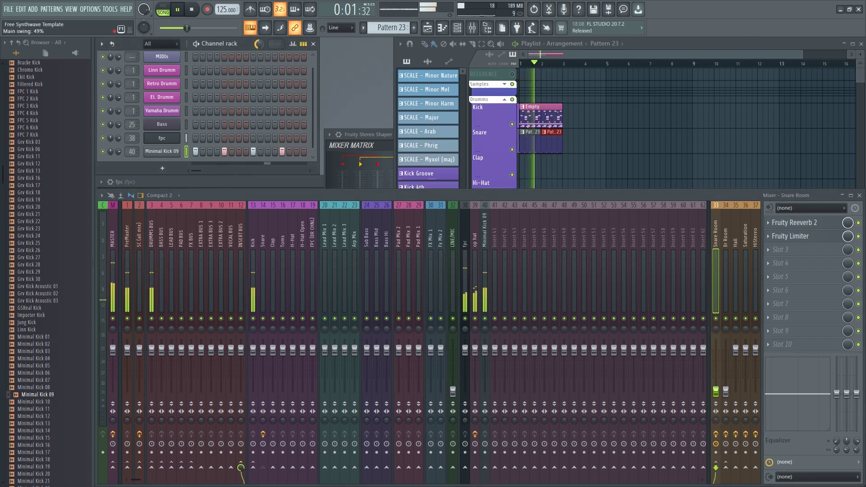
left_click_drag(258, 44, 258, 49)
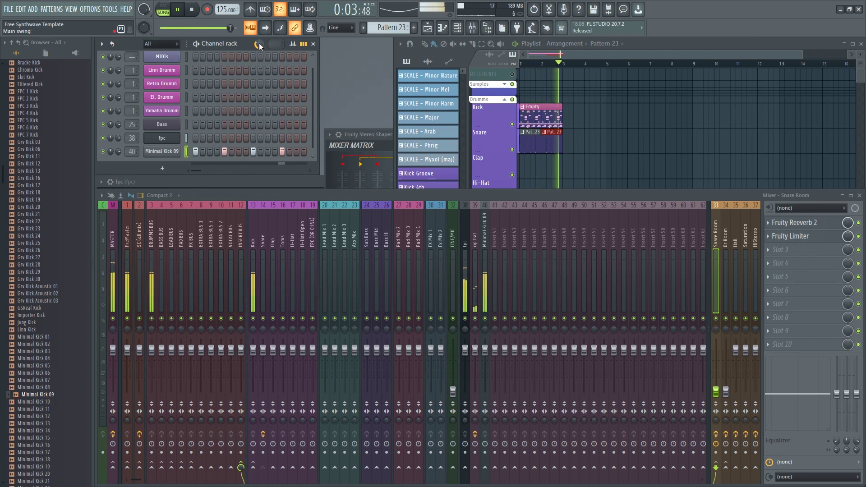
key("space")
Step: Bring up the fpc drum kit, set Grv CH 04's layer pan to -23%, and adjust the Grv CH 03 pad's layer pan
left_click(294, 181)
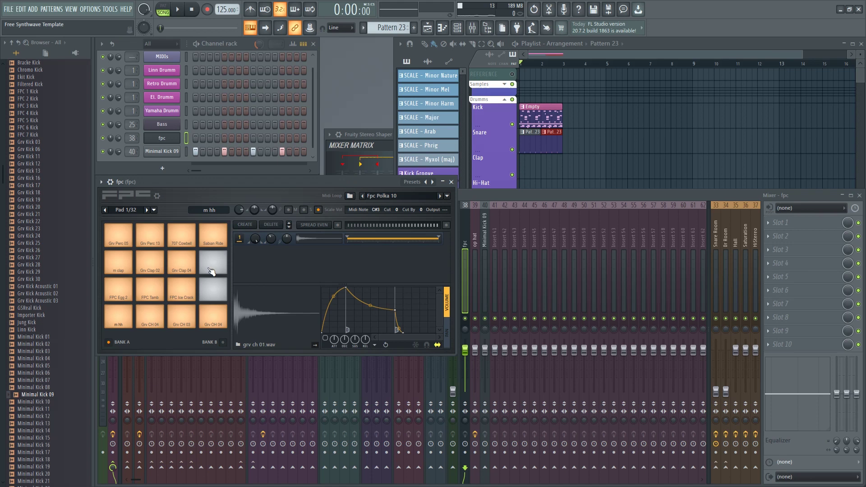
left_click(163, 318)
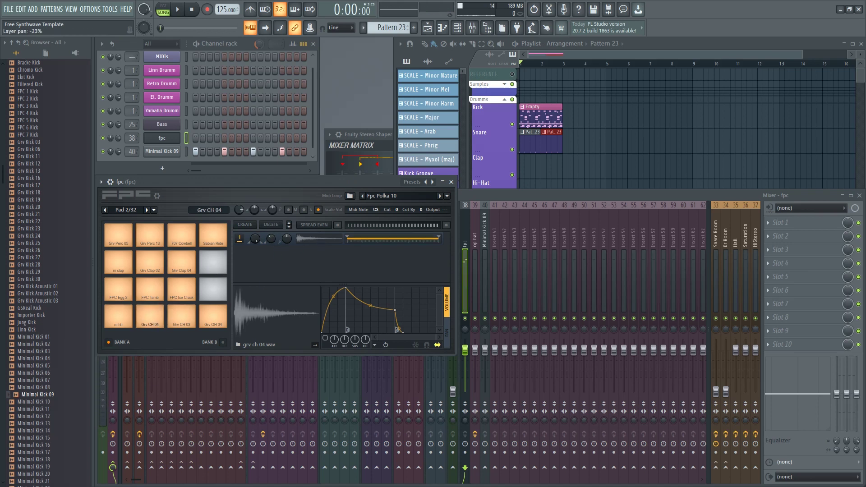
left_click(154, 317)
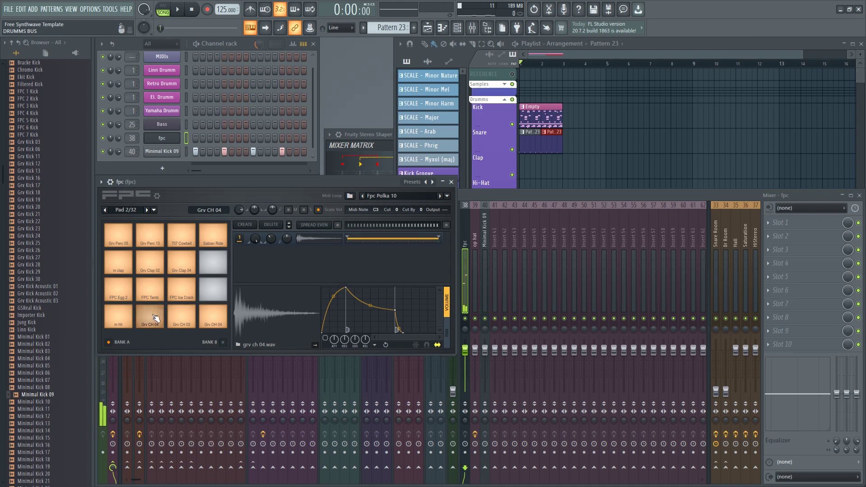
left_click(155, 318)
left_click(191, 322)
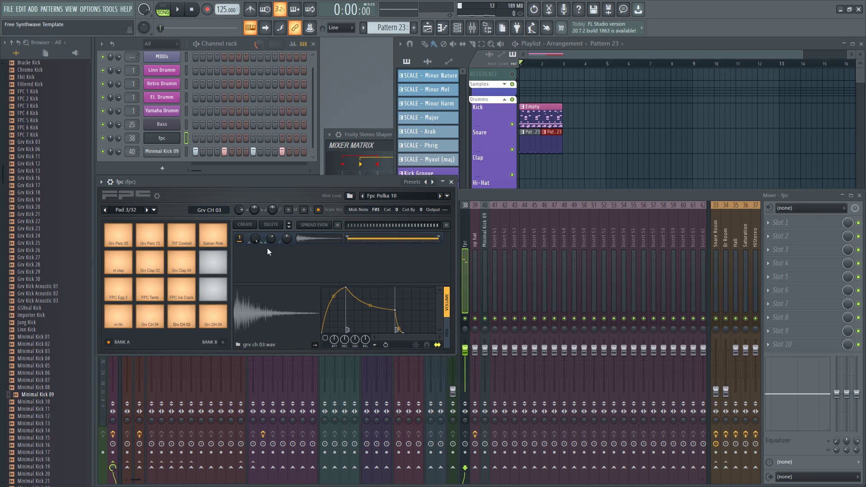
Step: Play back the groove and review the clap, percussion and Sabian Ride pads in the fpc kit
key("space")
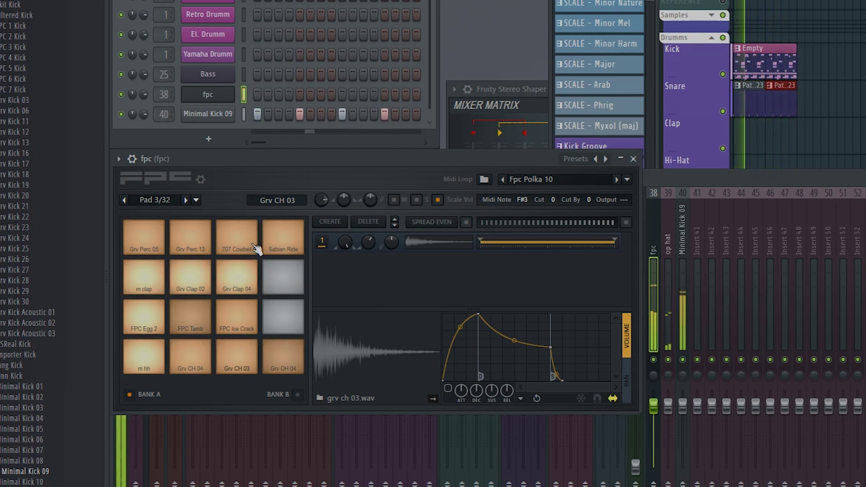
left_click(229, 273)
left_click(156, 284)
left_click(153, 316)
left_click(279, 249)
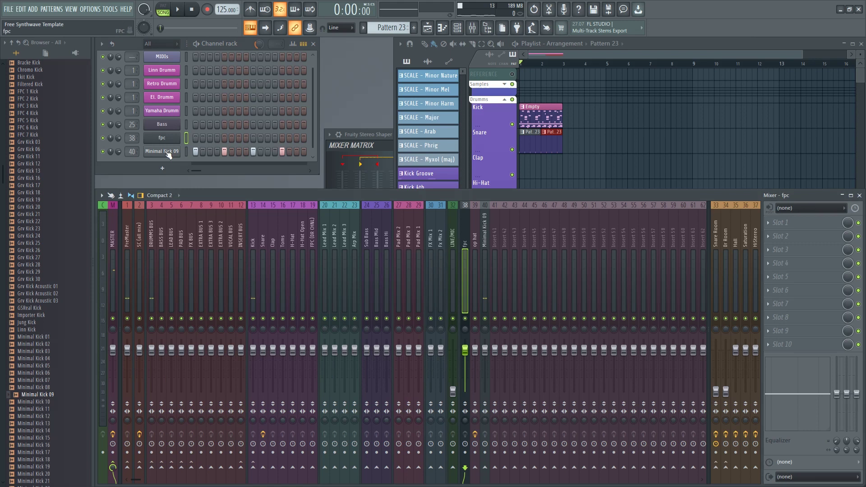
Step: Reopen the fpc kit, move its window clear of the mixer, and audition Grv Perc 05, Grv Perc 13, 707 Cowbell and Sabian Ride
left_click(167, 151)
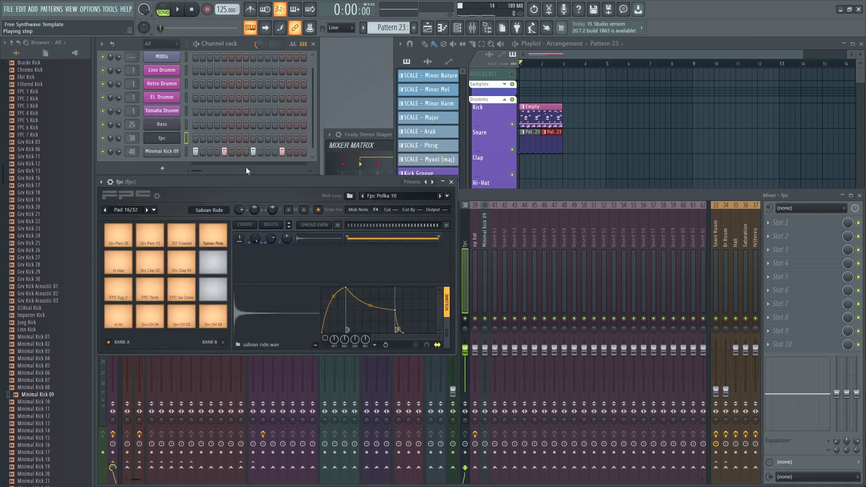
left_click_drag(246, 167, 276, 43)
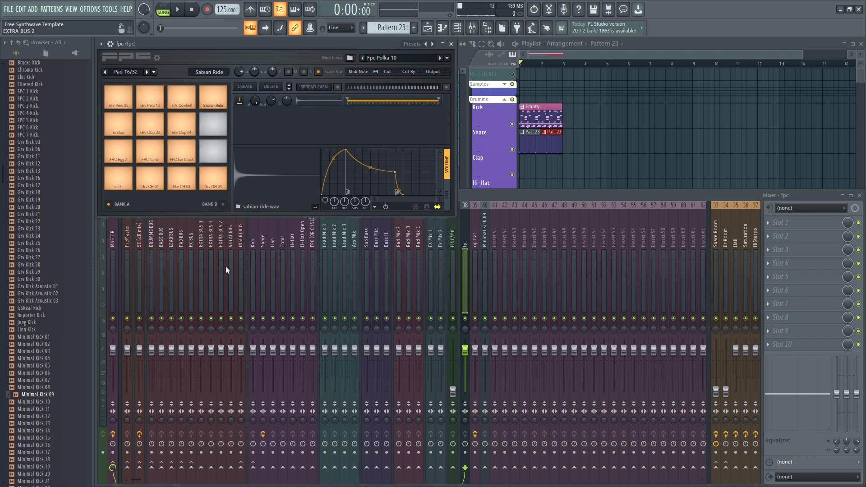
left_click(125, 100)
left_click(124, 101)
left_click(150, 100)
left_click(127, 98)
left_click(151, 99)
left_click(186, 98)
left_click(212, 98)
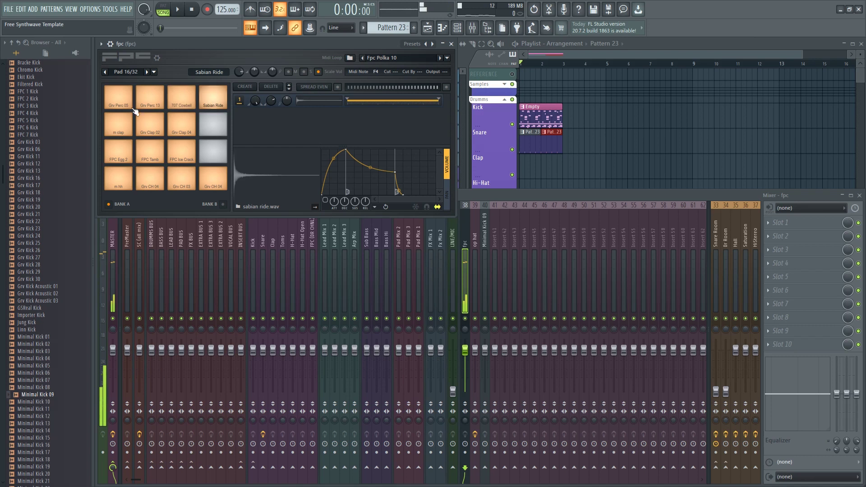
Step: Compare the percussion and cowbell pads again and route the Grv Perc 05 pad's output to the Toms mixer track
left_click(127, 98)
left_click(152, 98)
left_click(182, 98)
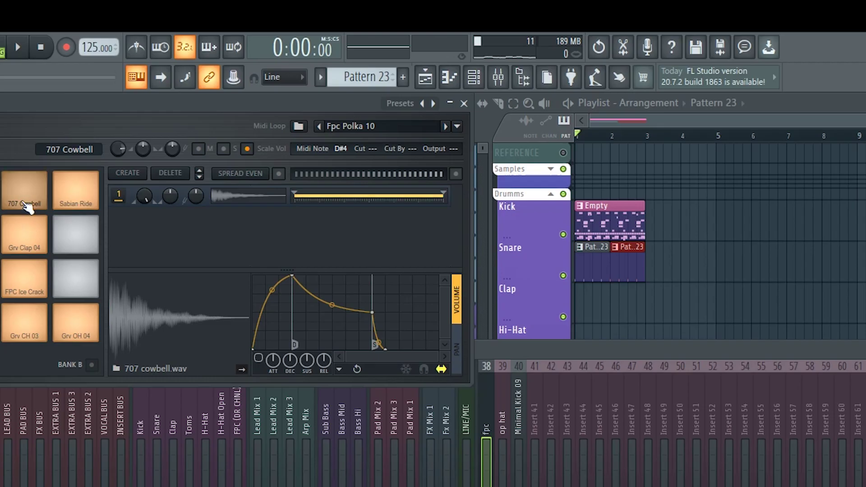
left_click(453, 148)
left_click(491, 298)
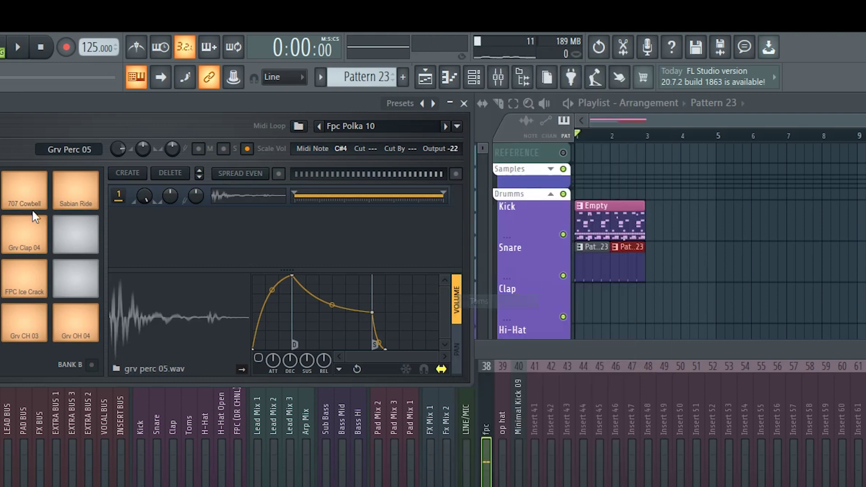
Step: Assign a mixer output to the Grv Perc 13 pad and route the 707 Cowbell pad to the Toms track
left_click(457, 149)
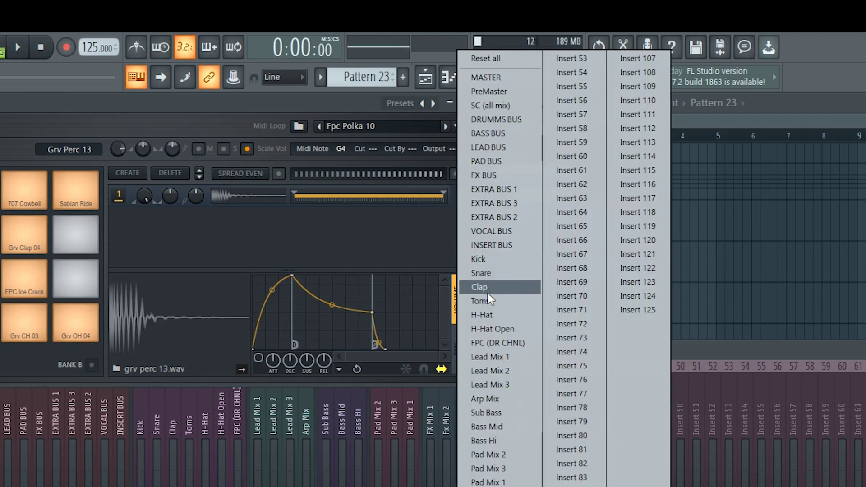
left_click(496, 285)
left_click(455, 148)
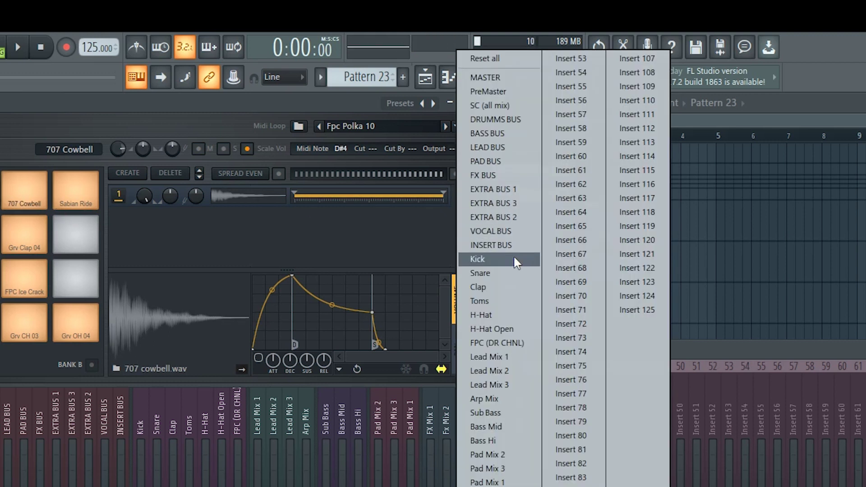
left_click(489, 300)
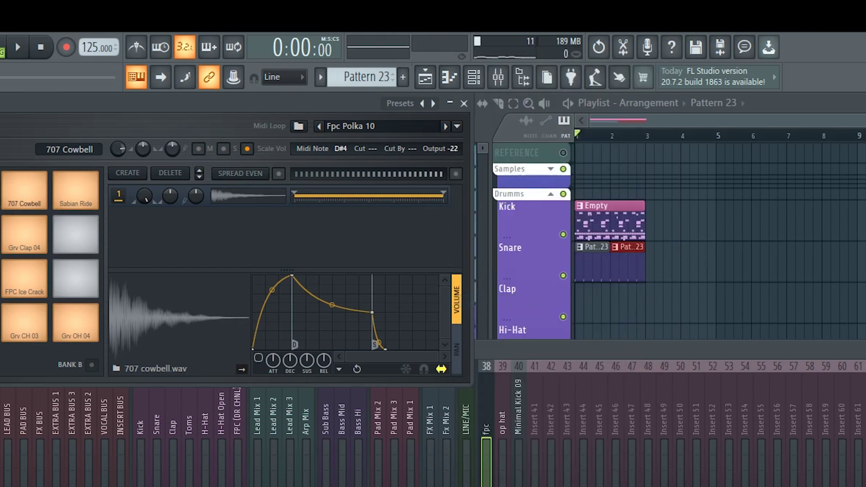
Step: Audition the clap pads and route the Grv Clap 04 pad to the Clap mixer track
left_click(116, 125)
left_click(154, 129)
left_click(30, 242)
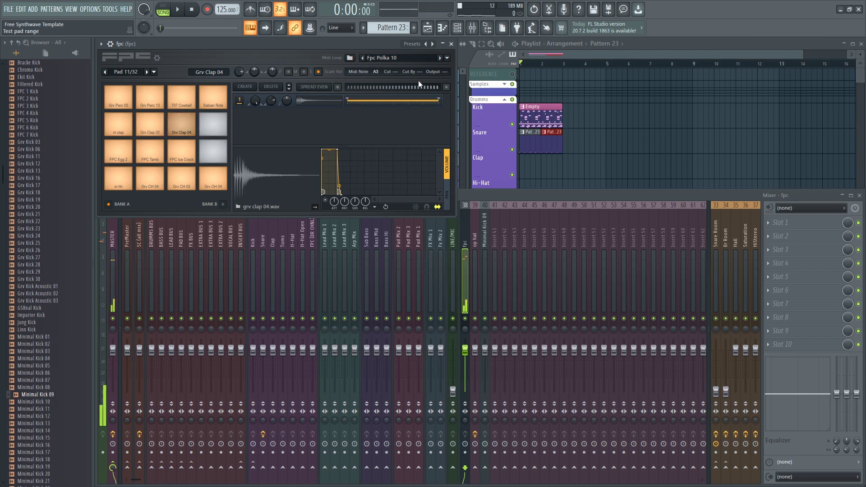
left_click(441, 71)
left_click(465, 148)
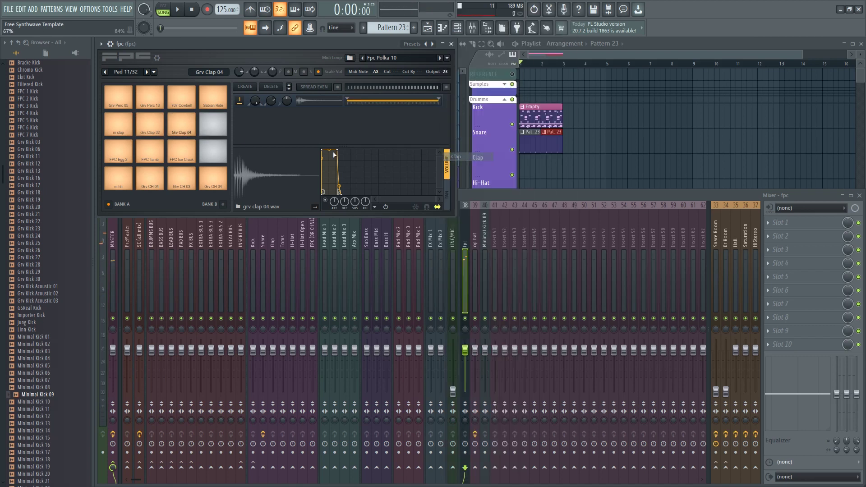
Step: Audition the m clap, FPC Egg 2, FPC Tamb and FPC Ice Crack pads
left_click(118, 125)
left_click(121, 156)
left_click(121, 156)
left_click(151, 154)
left_click(177, 157)
left_click(118, 154)
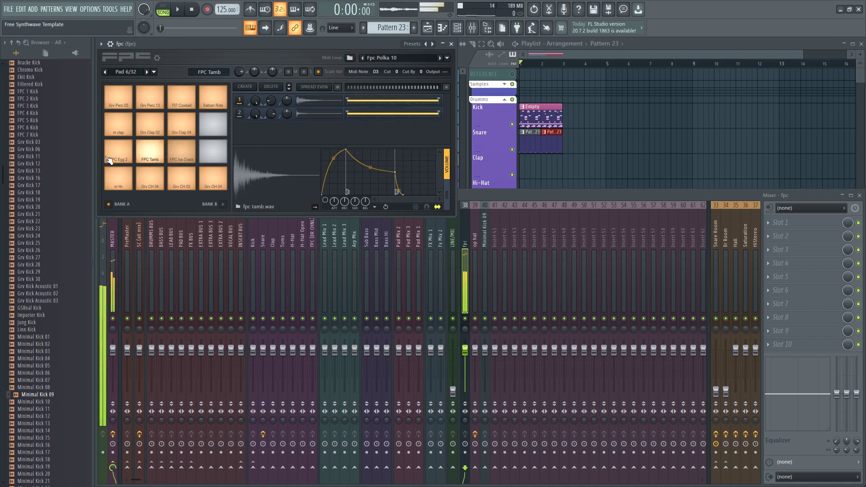
left_click(118, 153)
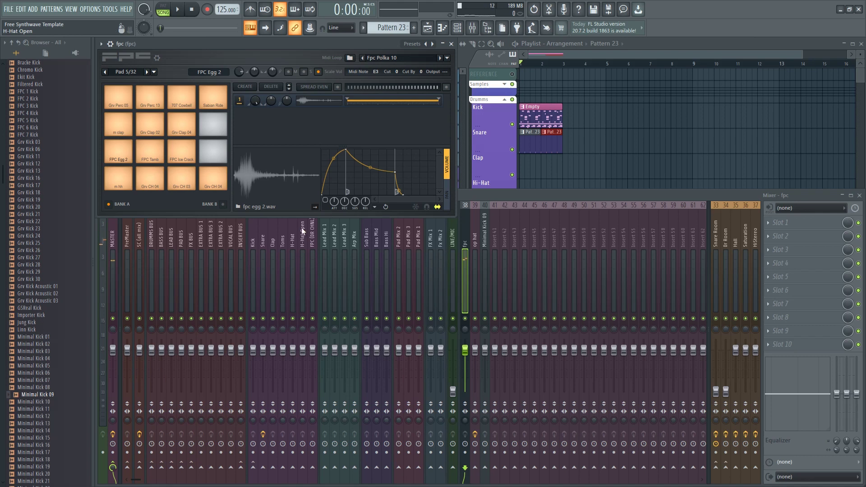
Step: Route the FPC Tamb and FPC Egg 2 pads to the H-Hat Open mixer track
left_click(151, 151)
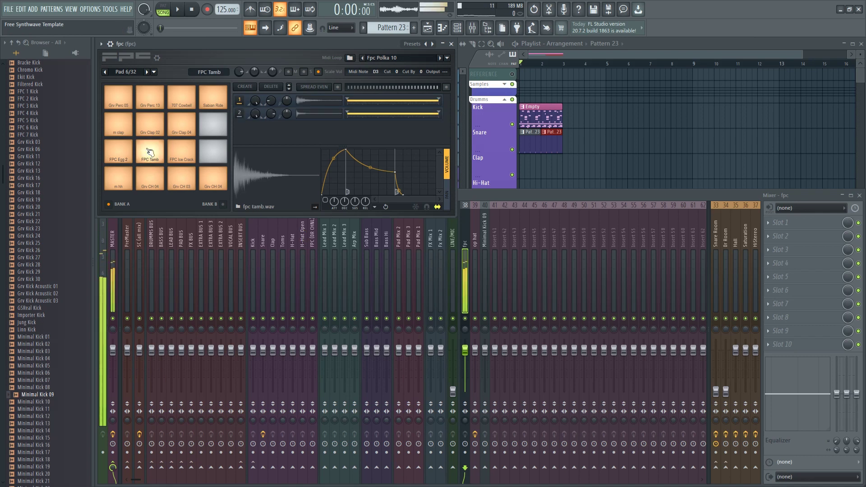
left_click(444, 71)
left_click(472, 173)
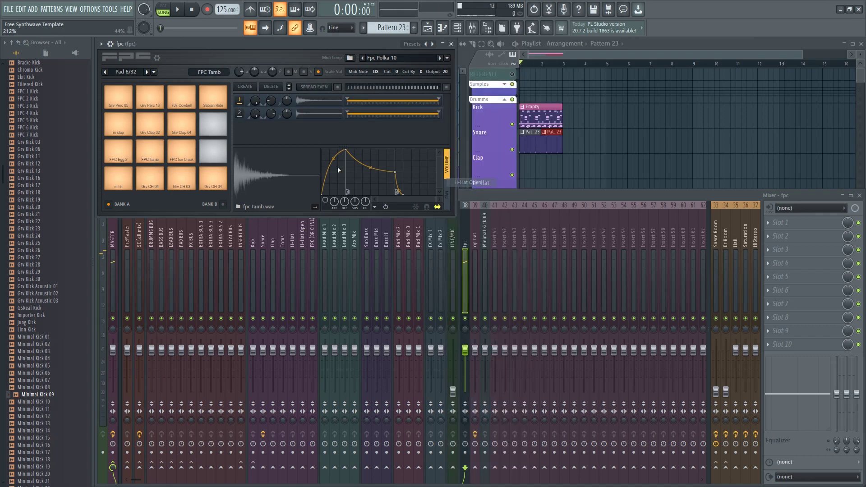
left_click(118, 153)
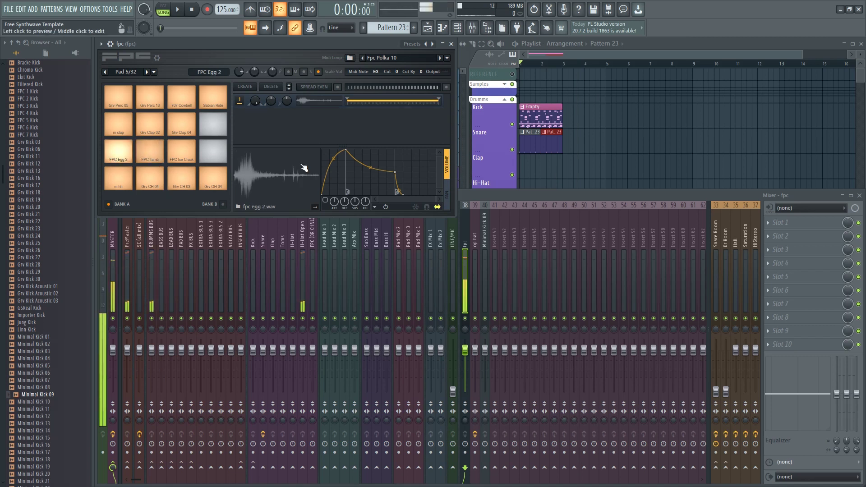
left_click(444, 72)
left_click(465, 168)
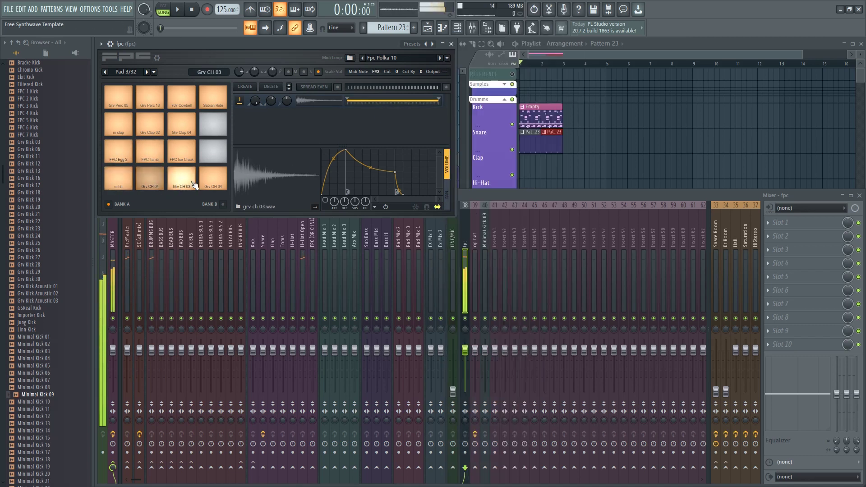
Step: Audition the hat pads and try routing the Grv OH 04 pad directly to the H-Hat Open track
left_click(210, 180)
left_click(115, 156)
left_click(159, 157)
left_click(219, 182)
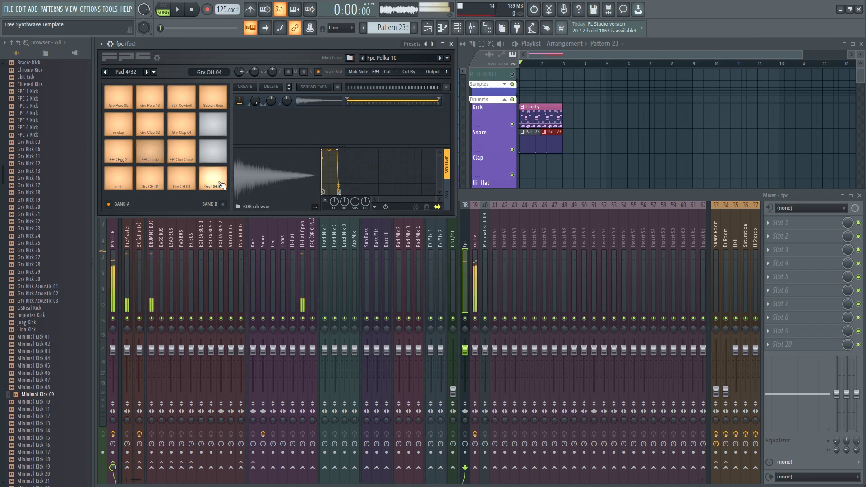
left_click(448, 70)
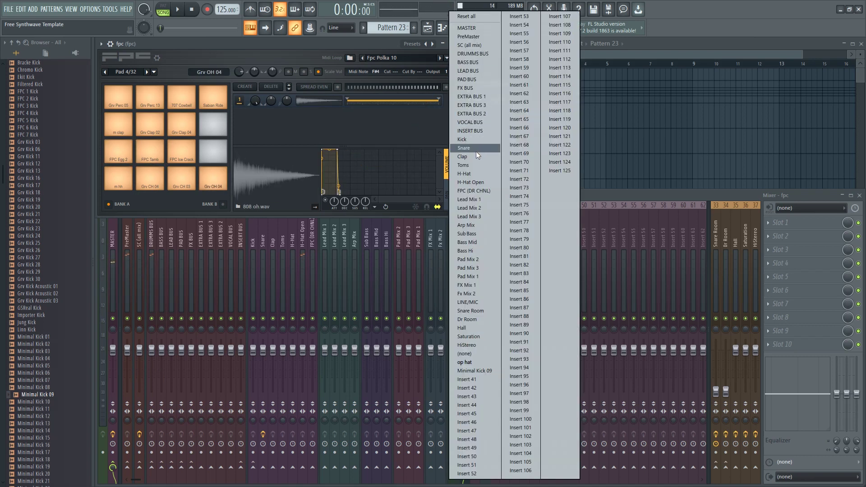
left_click(472, 147)
left_click(222, 186)
Step: Route the Grv OH 04 pad back to the op hat track and send op hat only to the H-Hat Open track
left_click(446, 74)
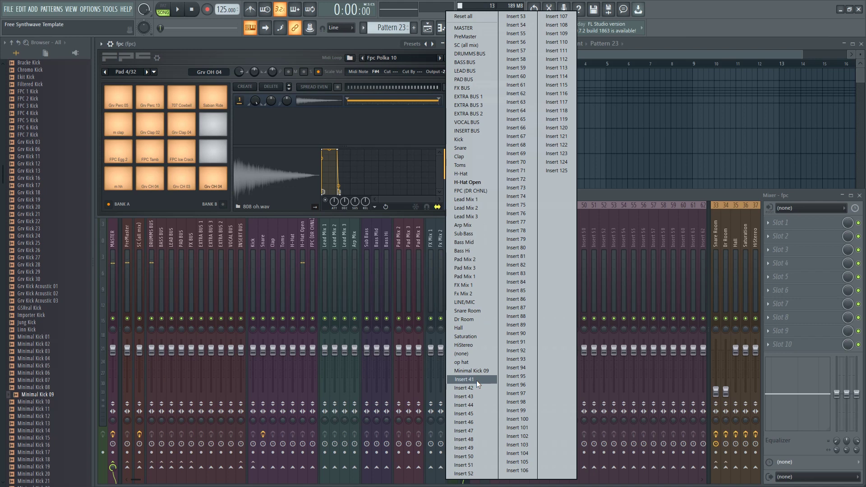
left_click(470, 363)
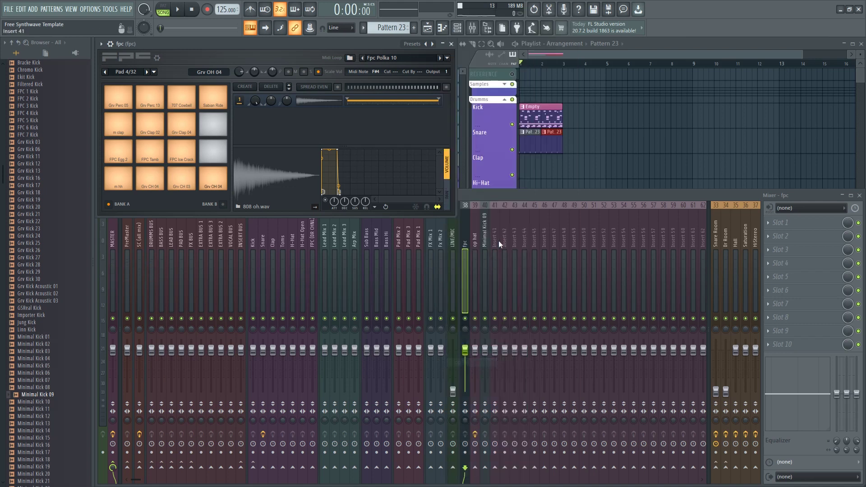
left_click(475, 234)
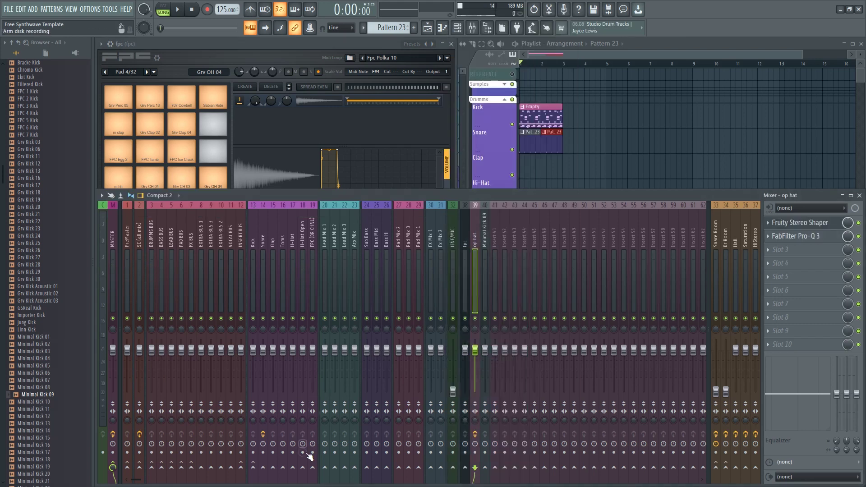
right_click(303, 467)
left_click(326, 456)
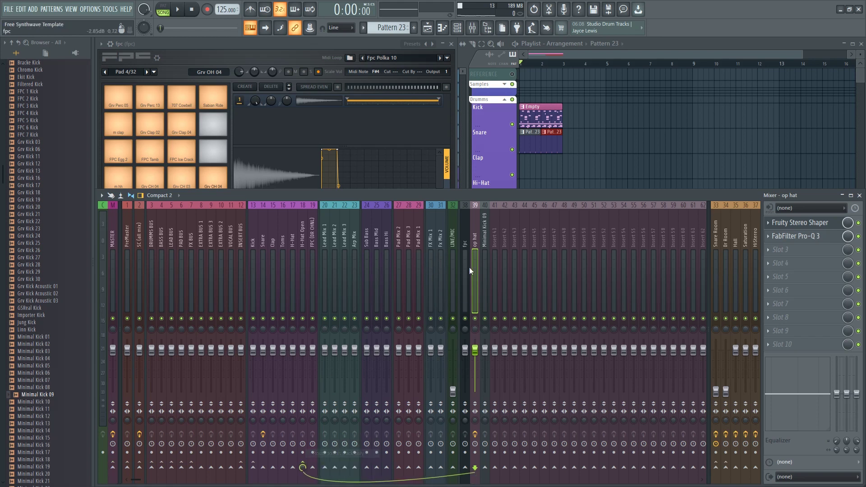
Step: Audition the Grv CH 04 pad and route its output to mixer track Insert 41
left_click(256, 46)
left_click(159, 180)
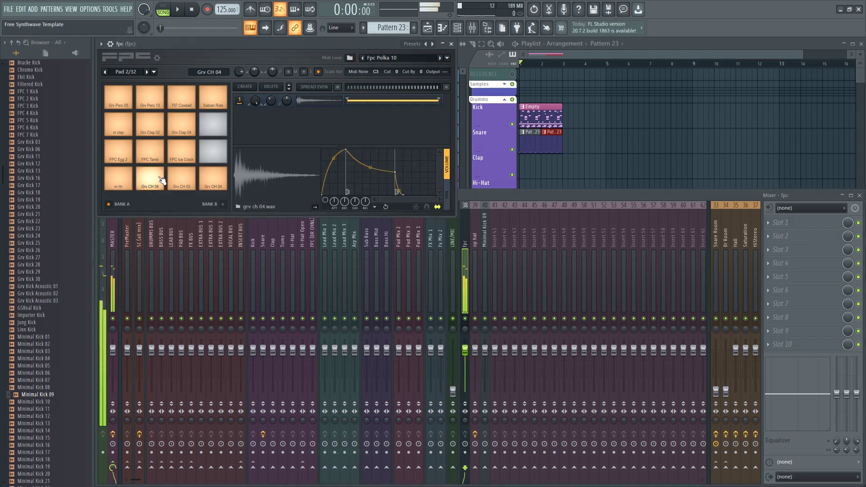
left_click(157, 183)
left_click(158, 183)
left_click(158, 183)
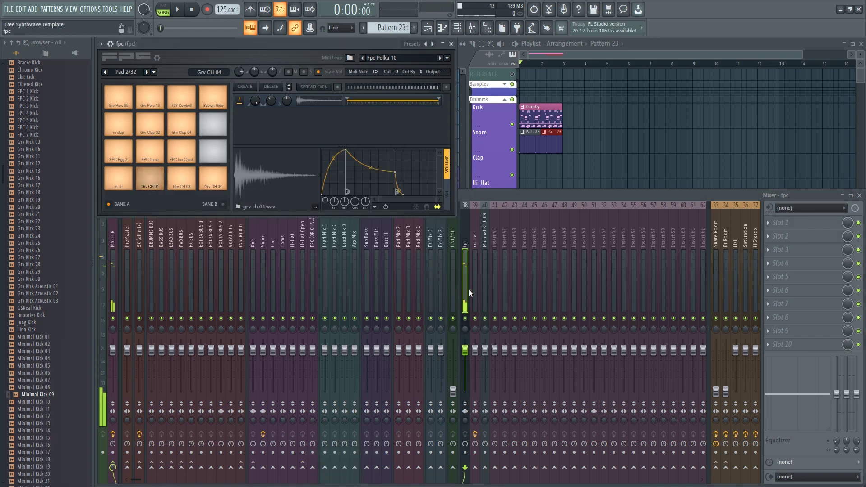
left_click(152, 182)
left_click(151, 183)
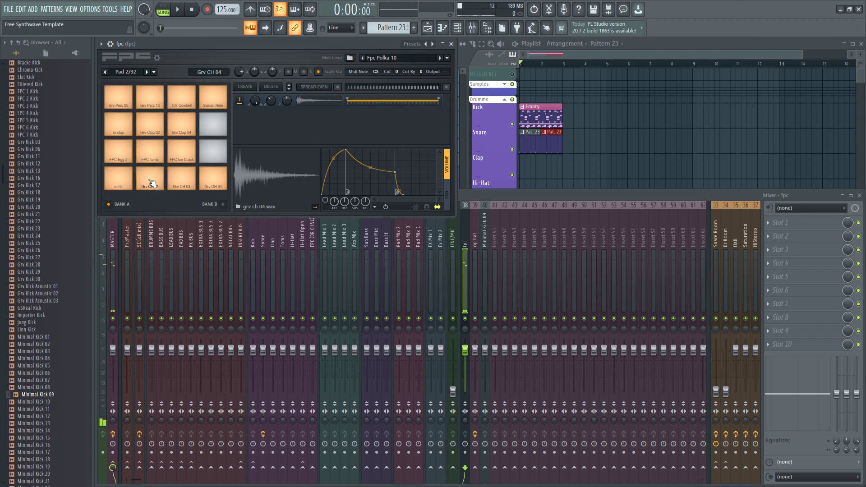
right_click(446, 71)
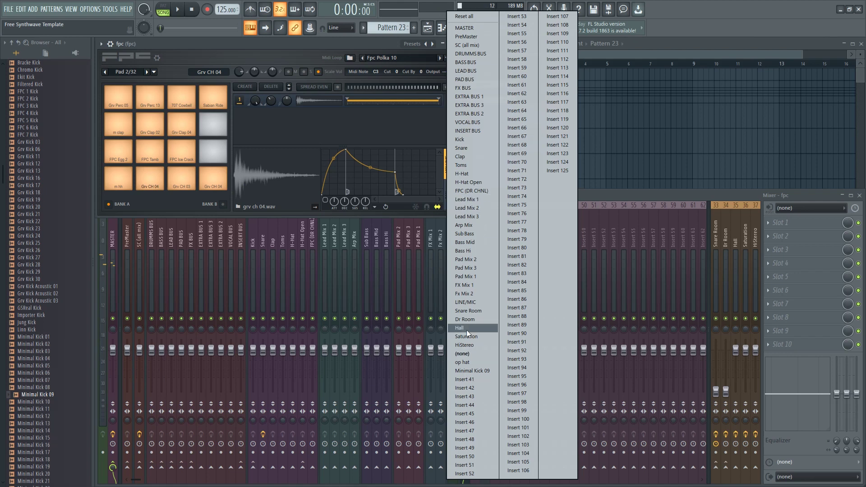
left_click(475, 380)
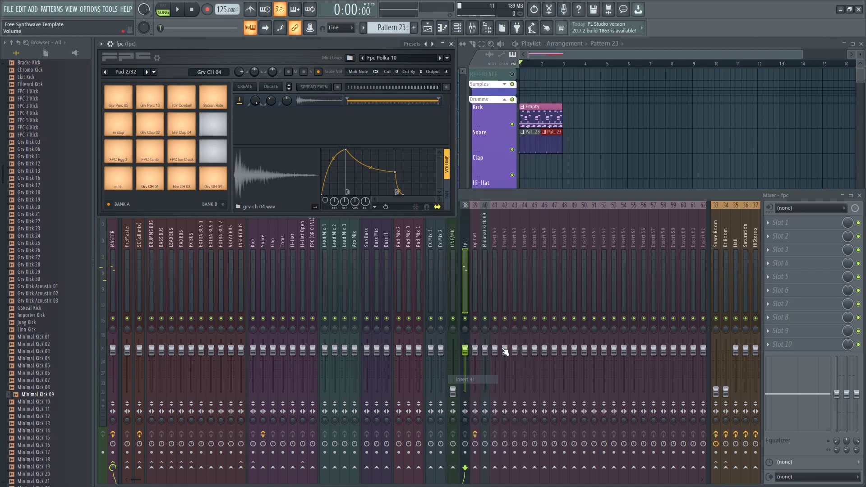
Step: Rename mixer track Insert 41 as hh1 and route it only to the H-Hat track
double_click(495, 230)
type("hh1")
key("Return")
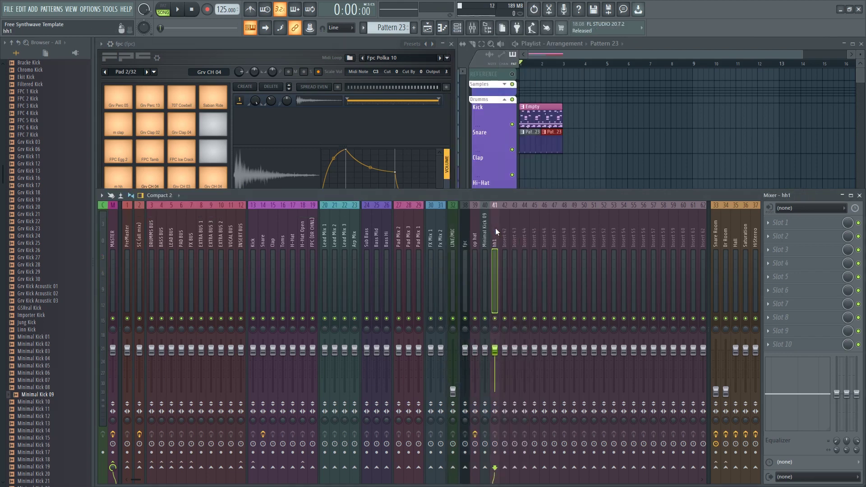
left_click(293, 468)
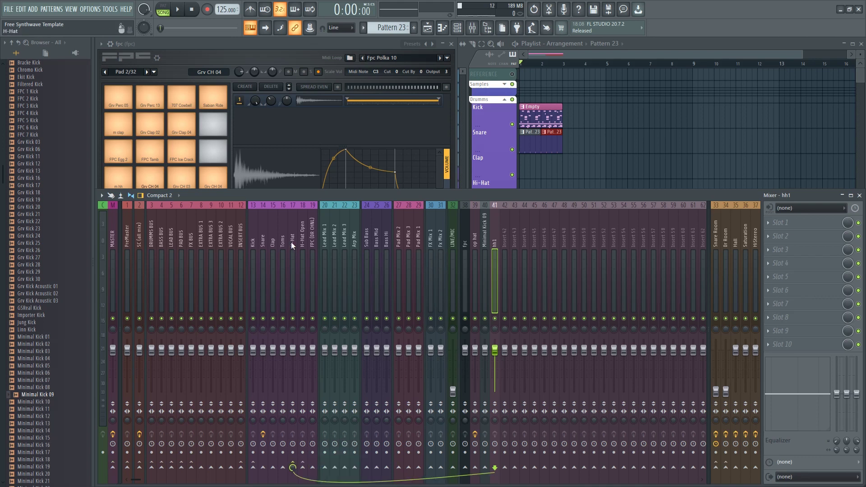
Step: Audition the bottom-row hat pads and route the Grv CH 03 pad to the H-Hat mixer track
left_click(272, 45)
left_click(118, 178)
left_click(181, 178)
left_click(208, 179)
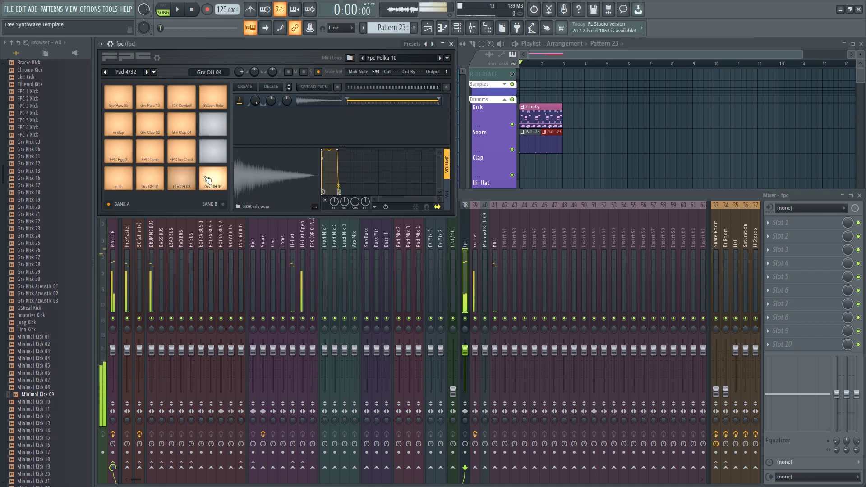
left_click(181, 179)
left_click(126, 180)
left_click(192, 179)
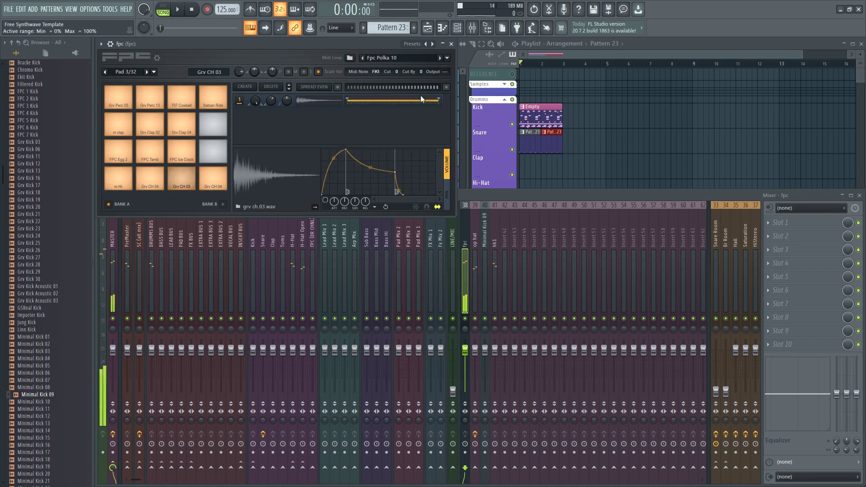
left_click(446, 72)
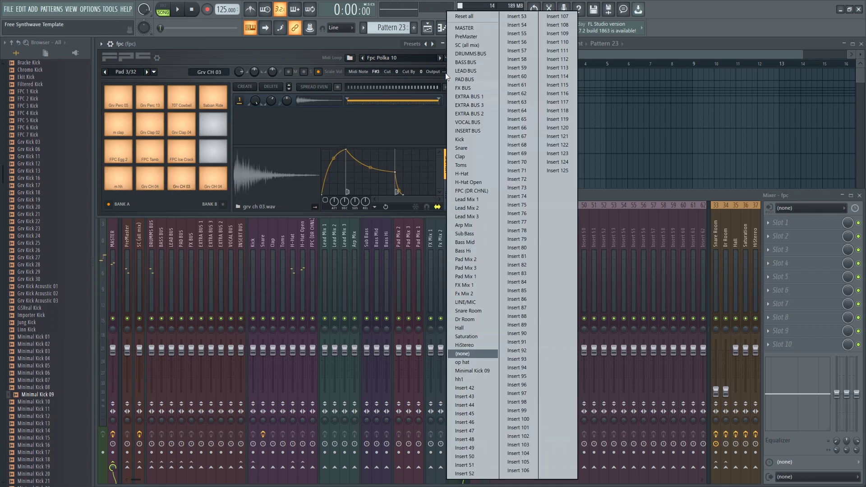
left_click(474, 174)
Step: Route the m hh pad to the H-Hat mixer track and play the arrangement to check the routing
left_click(118, 178)
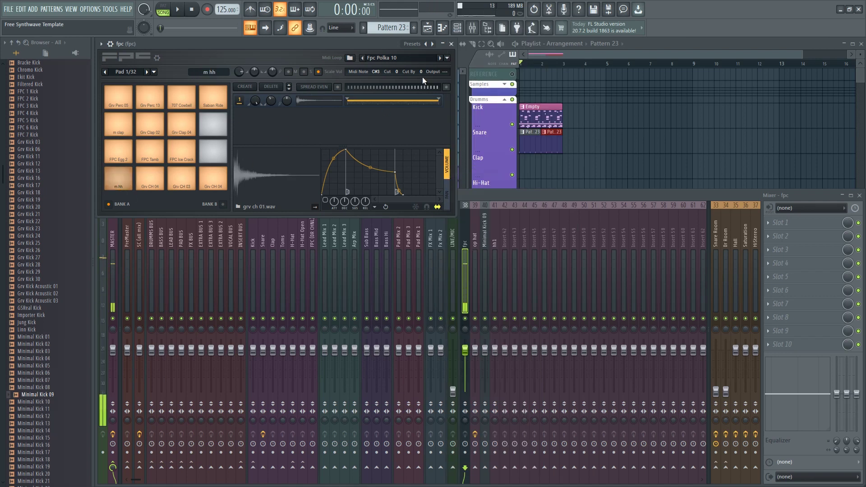
left_click(446, 71)
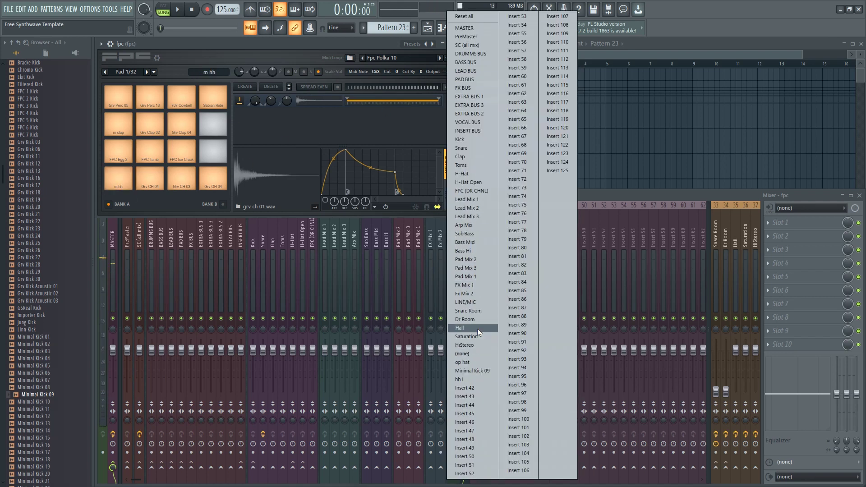
left_click(479, 173)
left_click(474, 197)
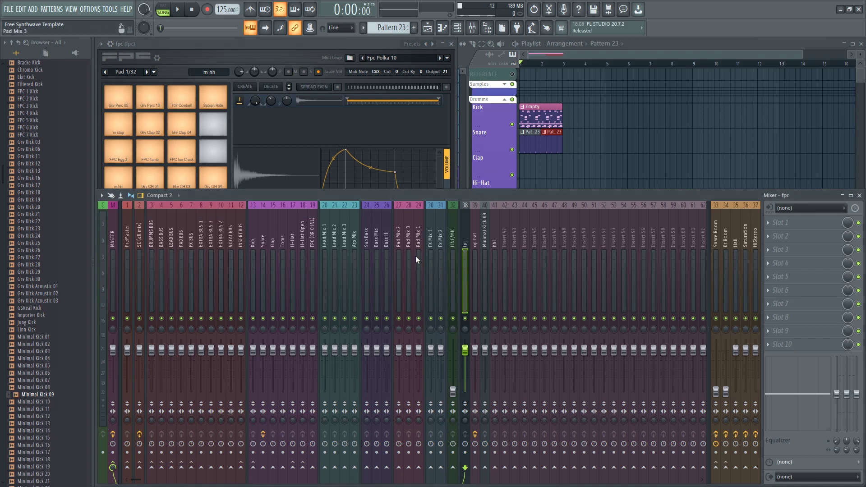
key("space")
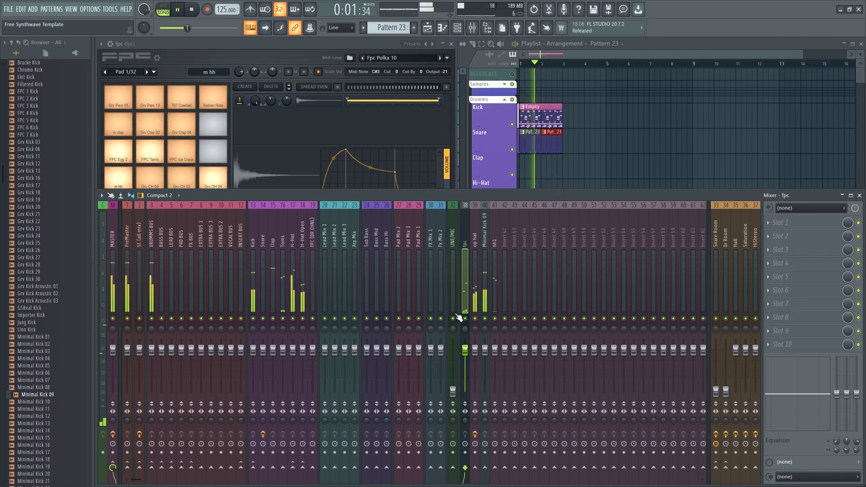
key("space")
Step: Audition the Sabian Ride pad and rename the FPC (DR CHNL) mixer track as cymb
left_click(210, 107)
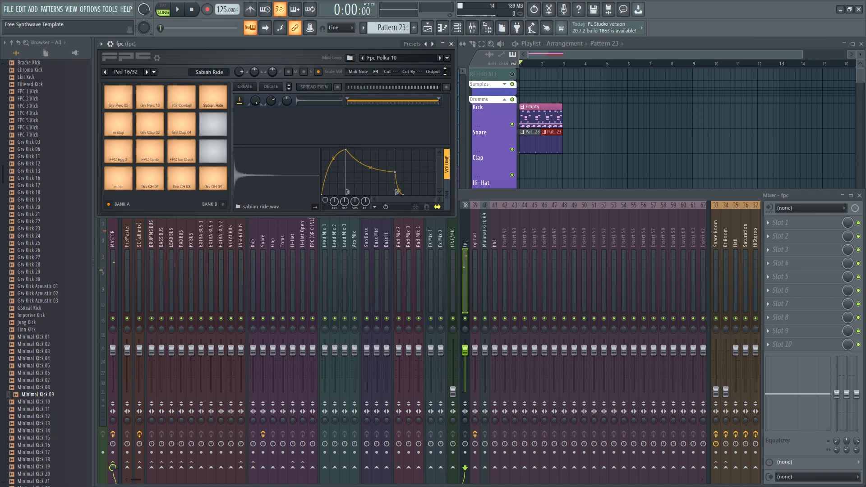
left_click(313, 235)
key("F2")
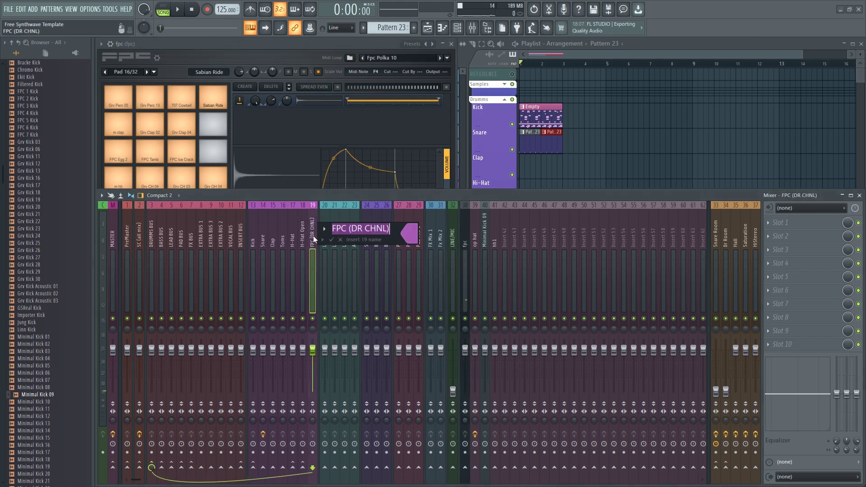
type("c")
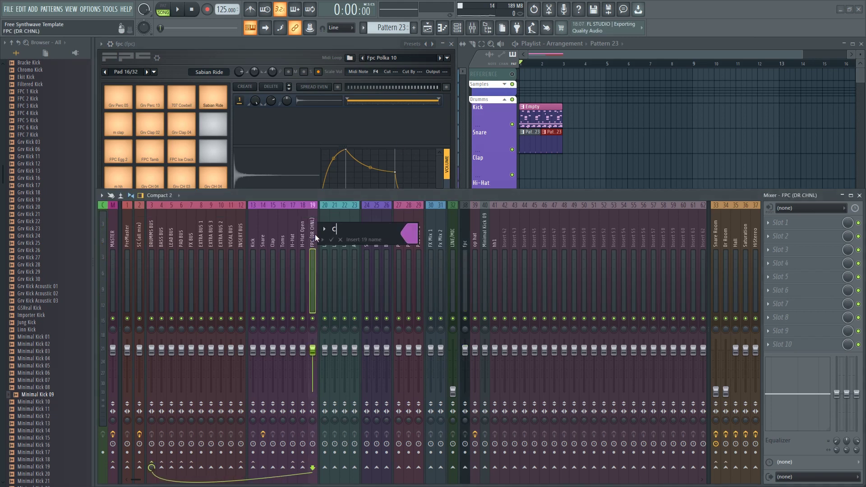
type("ymb")
key("Return")
Step: Route the Sabian Ride pad to the cymb mixer track and close FPC
right_click(447, 71)
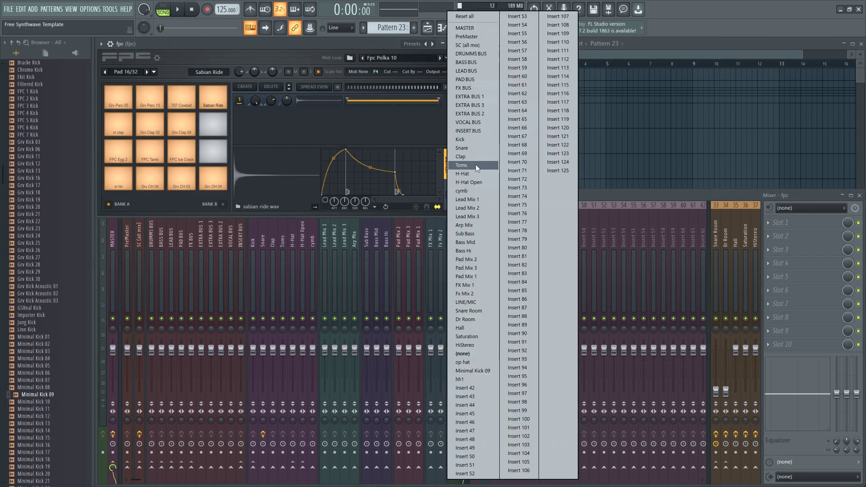
left_click(484, 189)
left_click(451, 43)
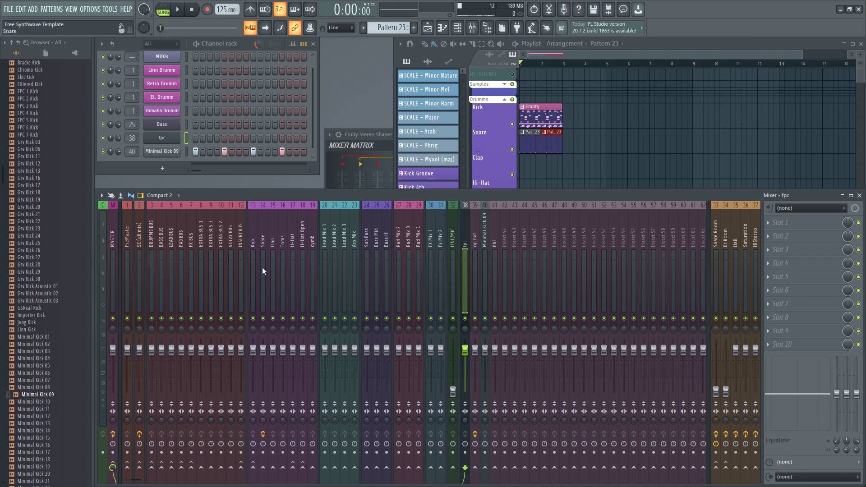
Step: Check the output routing of the DRUMMS BUS, fpc and op hat mixer tracks
left_click_drag(313, 223, 285, 244)
left_click(151, 232)
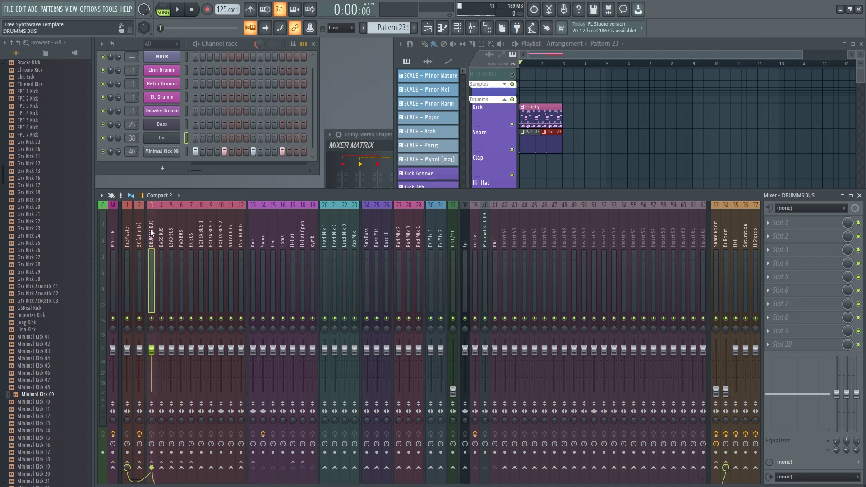
left_click(466, 231)
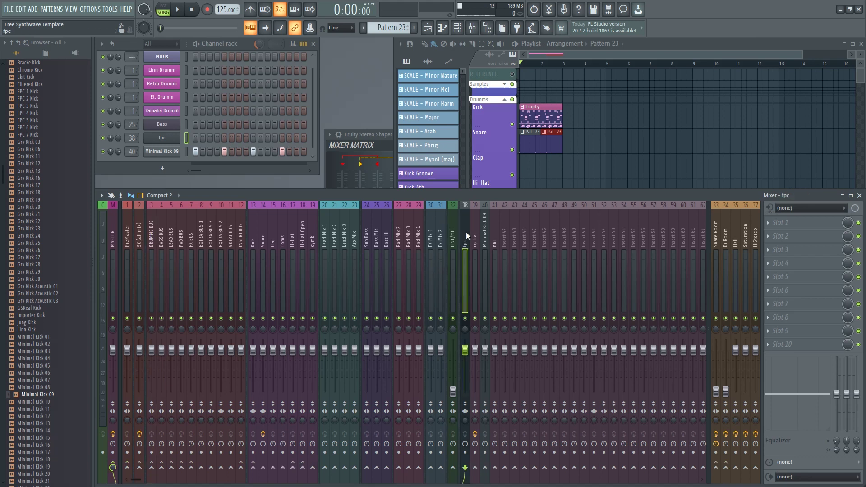
left_click(471, 234)
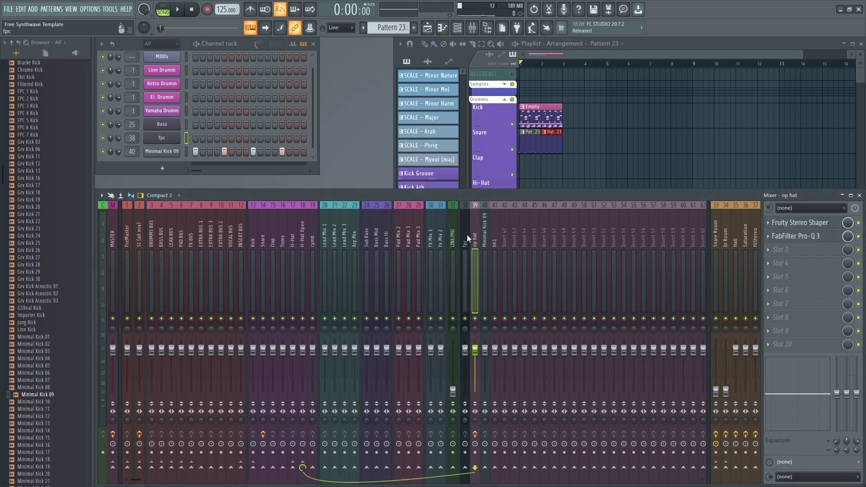
Step: Insert FabFilter Pro-Q 3 on the hh1 track and add a low cut at about 1.9 kHz
left_click(494, 234)
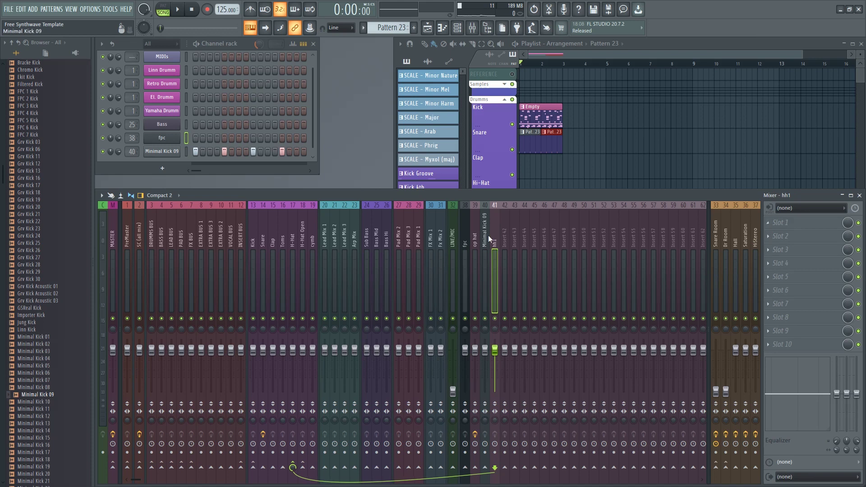
left_click(771, 223)
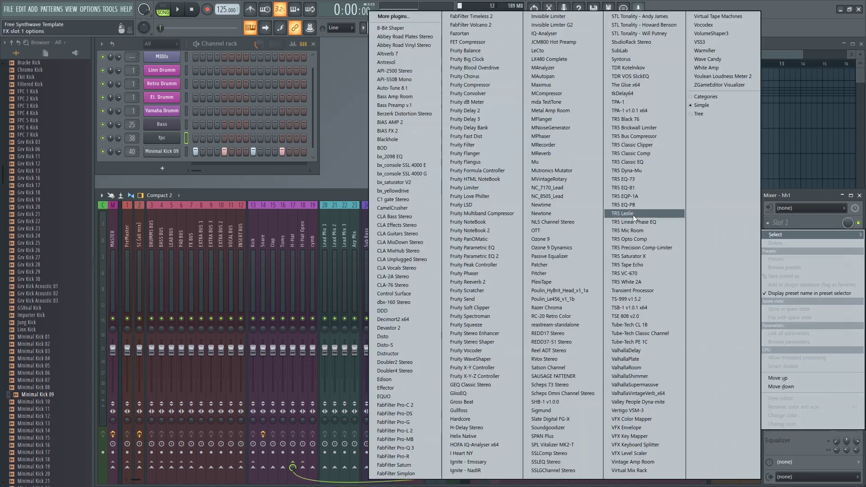
left_click(408, 447)
left_click(164, 237)
left_click_drag(166, 242, 457, 237)
Step: During playback, add a high shelf boost of about 4.44 dB at 25263 Hz to the hh1 equaliser, then close it and stop
key("space")
left_click(607, 222)
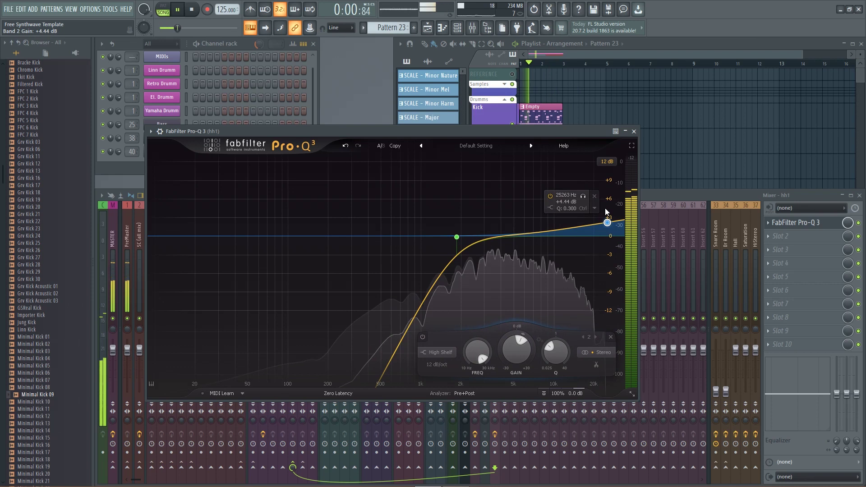
left_click(634, 131)
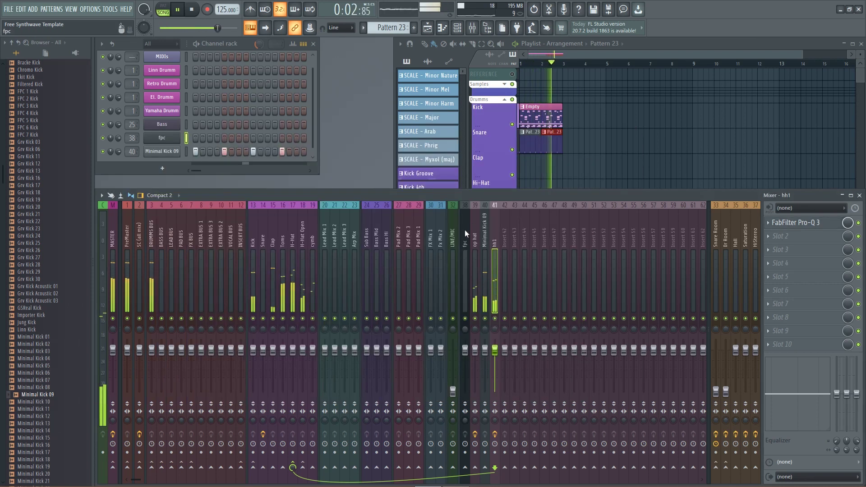
key("space")
Step: Solo the Toms mixer track and play the arrangement
left_click(285, 288)
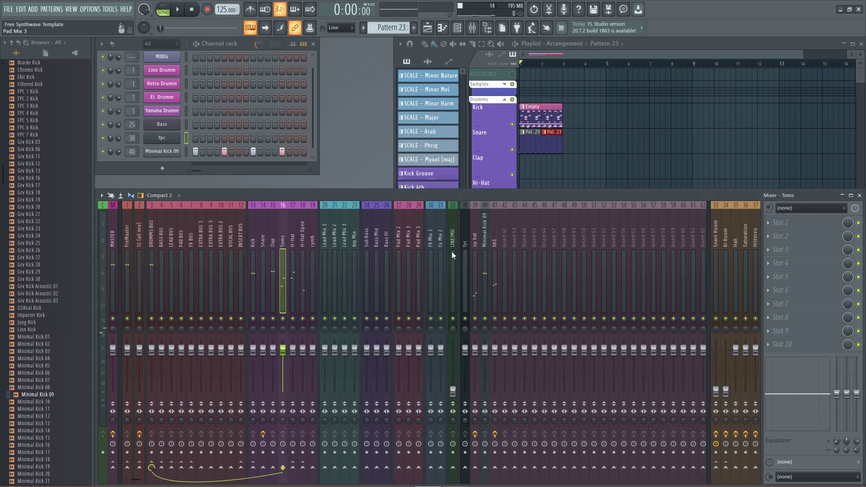
right_click(284, 319)
key("space")
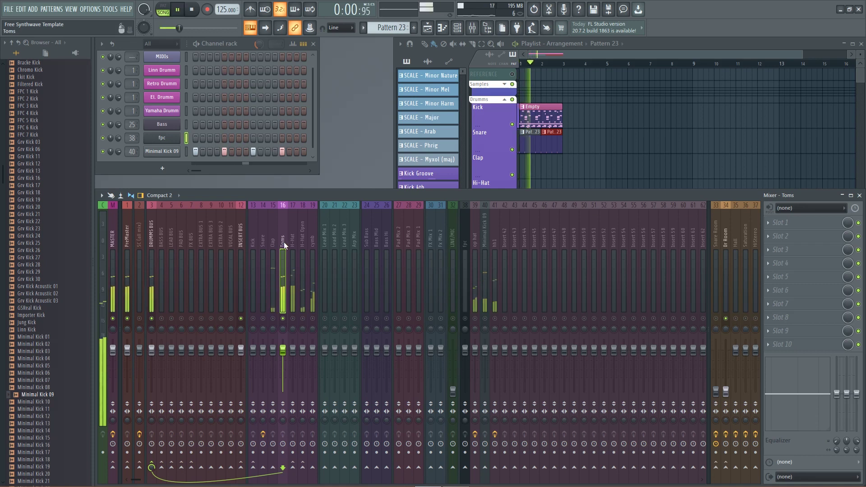
Step: Insert FabFilter Pro-Q 3 on the Toms track and add a 36 dB/oct low cut at about 201 Hz
left_click(785, 244)
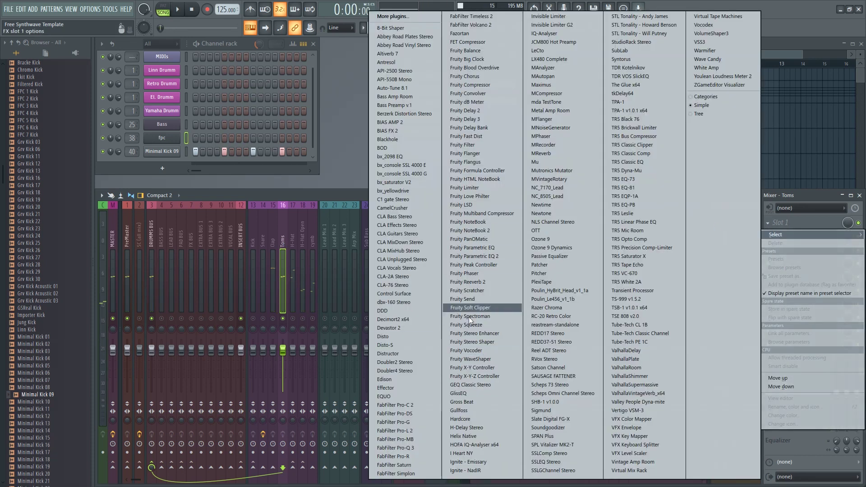
left_click(406, 448)
left_click(132, 212)
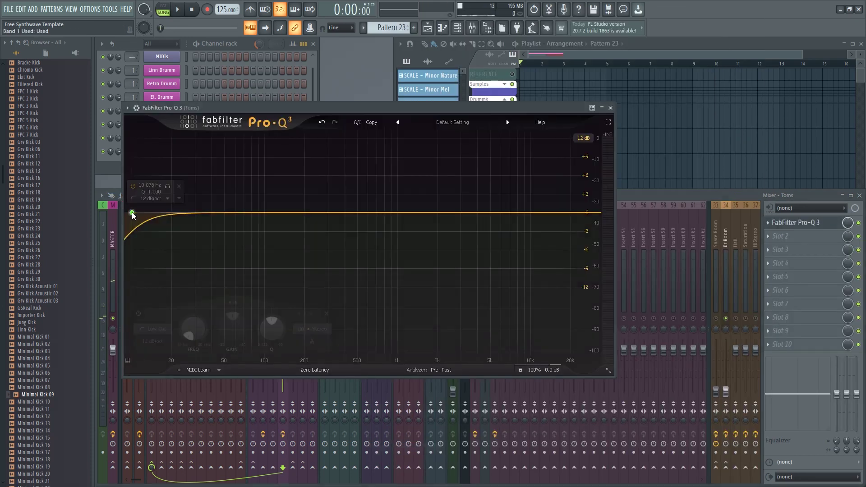
left_click(153, 342)
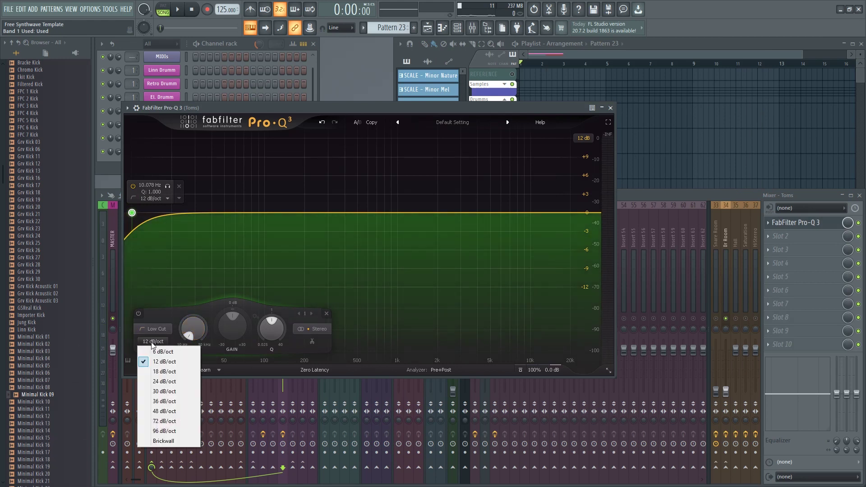
left_click(165, 401)
left_click_drag(205, 331, 206, 271)
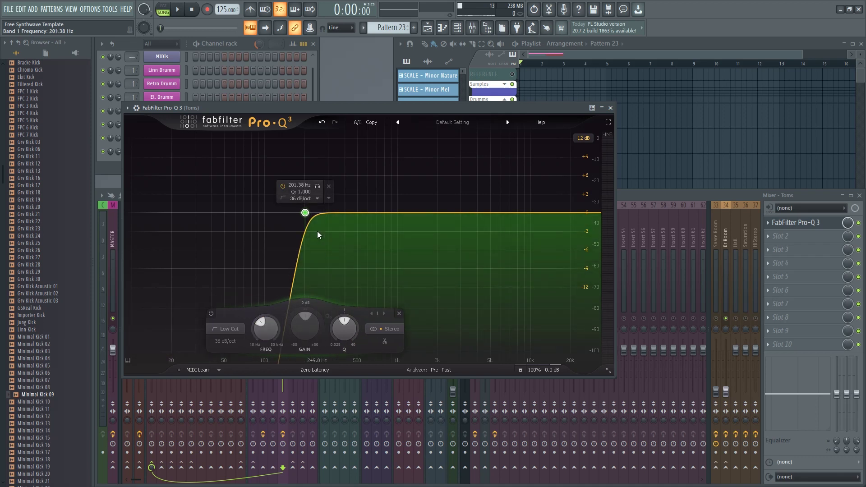
Step: Close the Toms equaliser and play the arrangement to check the filtered sound
left_click(612, 108)
key("space")
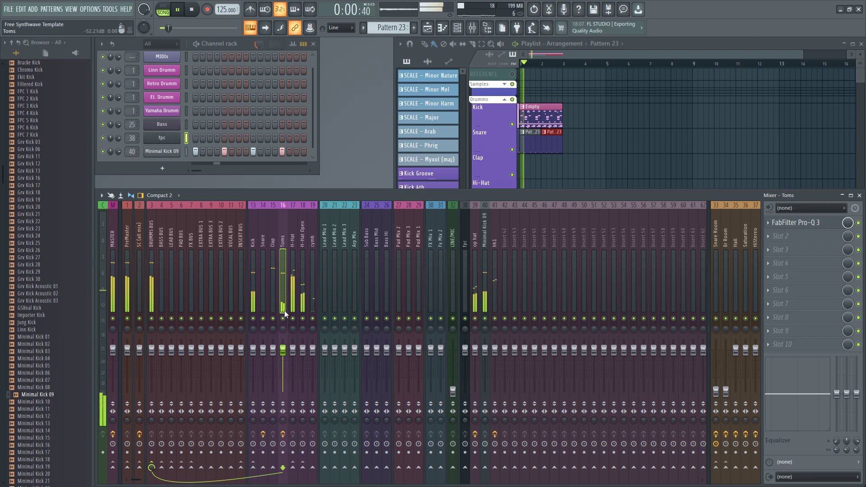
key("space")
Step: Reopen the Toms equaliser, add a bell boost of about 7.93 dB at 7528 Hz, and audition it in the arrangement
left_click(810, 229)
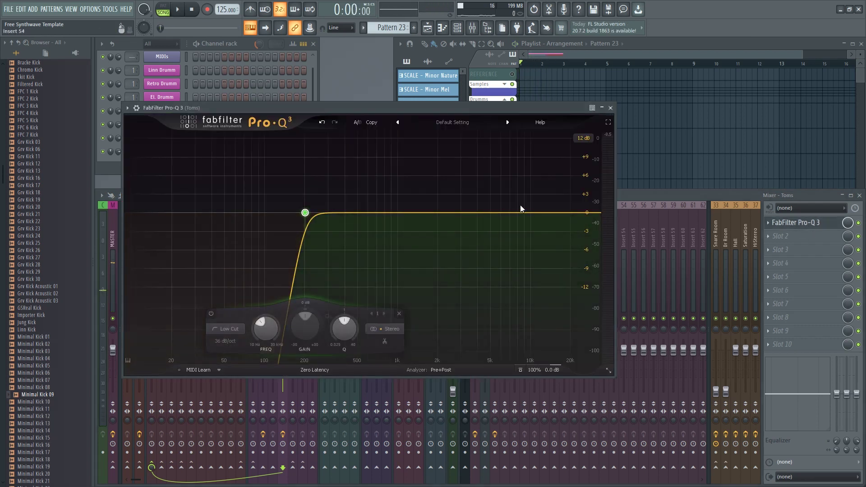
left_click_drag(524, 208, 514, 165)
key("space")
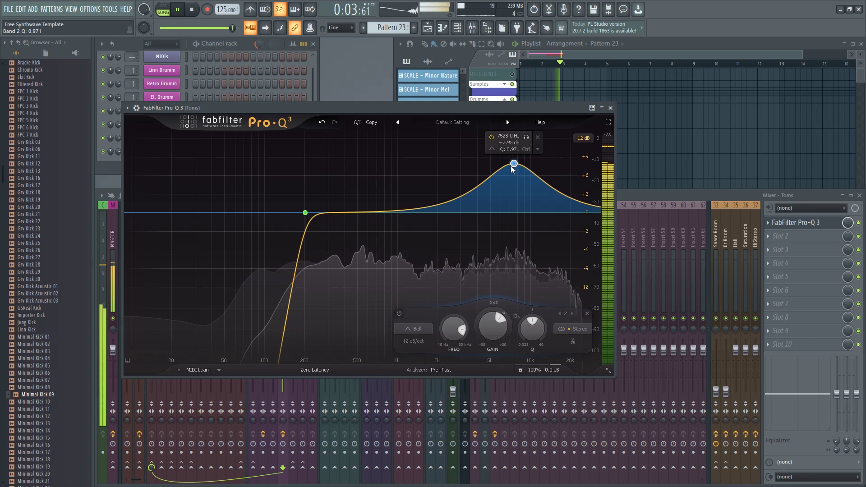
left_click(611, 108)
key("space")
Step: Look through the Clap, cymb and H-Hat Open tracks and play the arrangement with the H-Hat track soloed
left_click(272, 235)
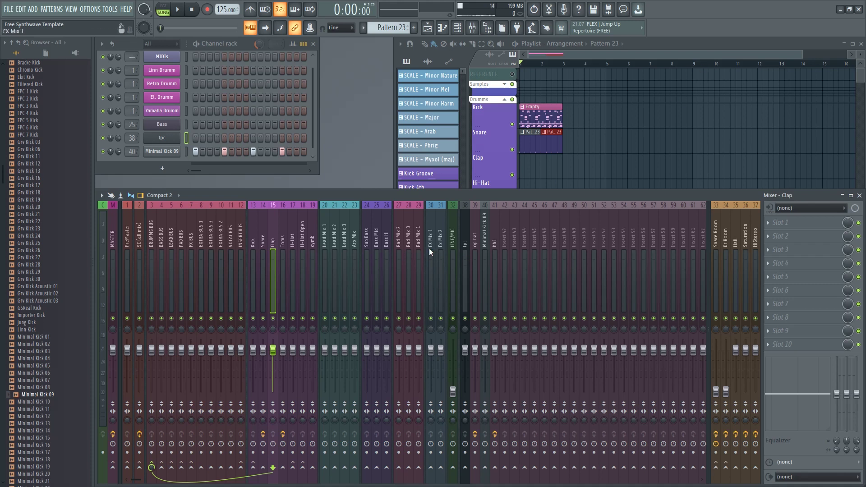
left_click(312, 231)
left_click(303, 233)
left_click(294, 235)
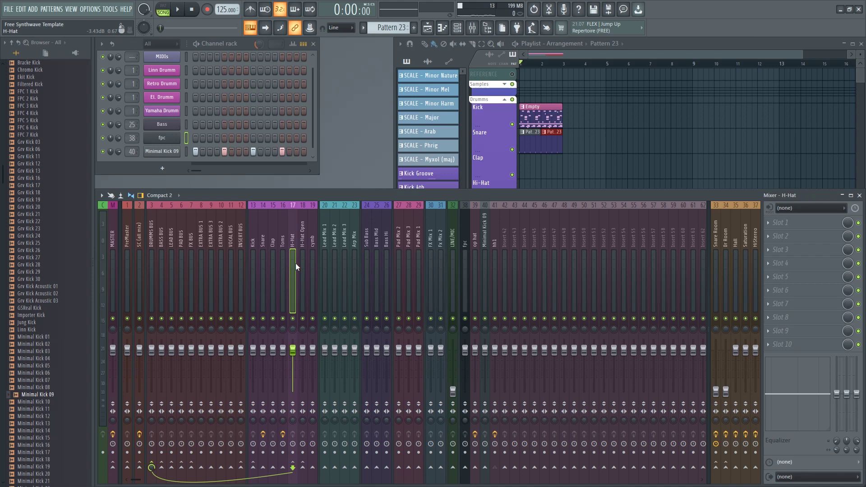
key("space")
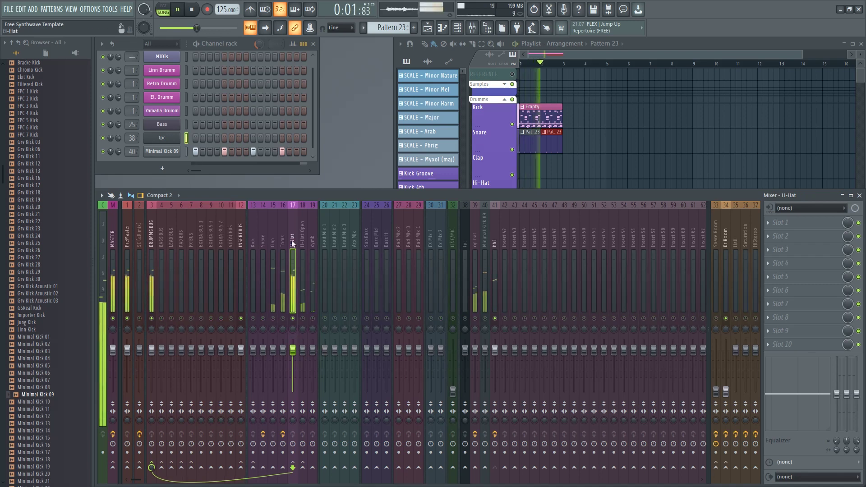
key("space")
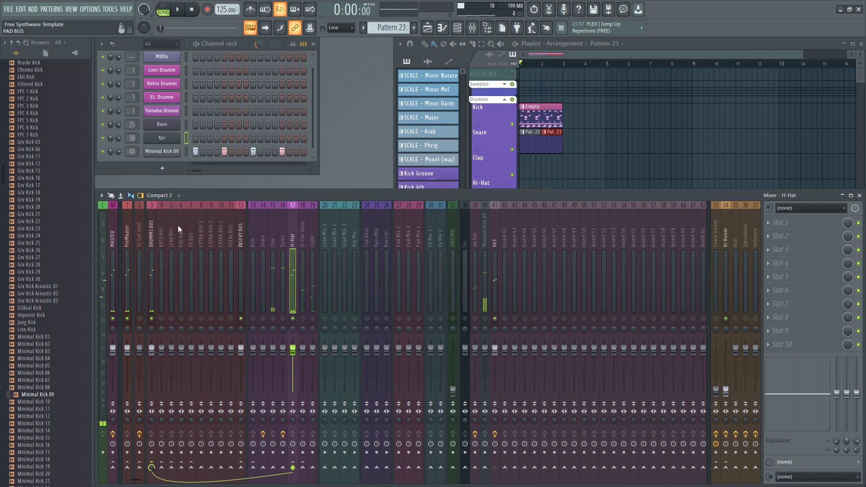
left_click(162, 151)
left_click(360, 96)
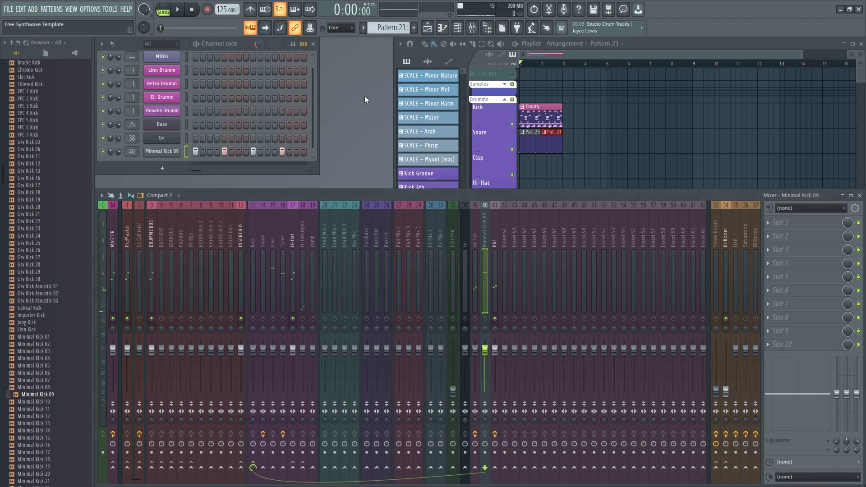
Step: Insert FabFilter Pro-Q 3 on the H-Hat track, add a low cut at about 116 Hz, and audition it
left_click(293, 232)
left_click(768, 224)
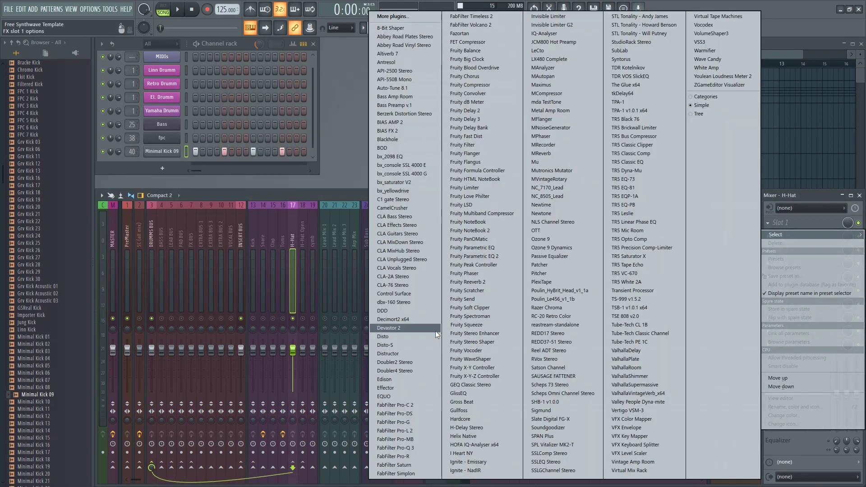
left_click(426, 450)
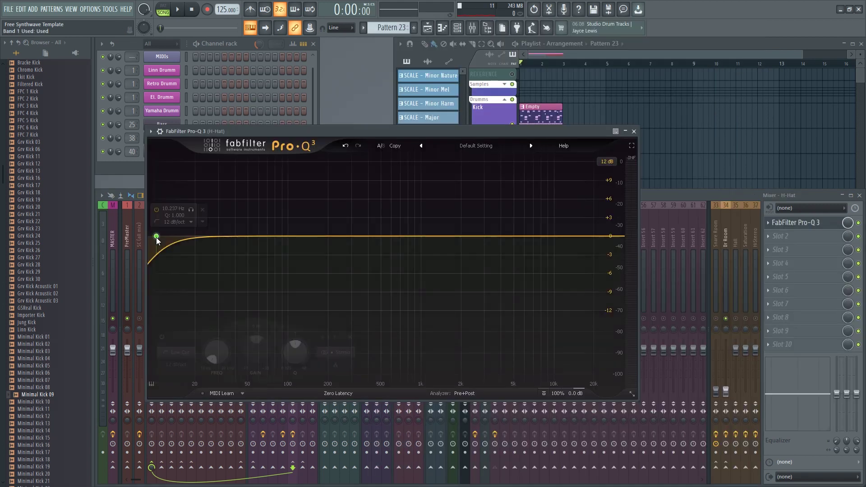
left_click_drag(217, 350, 214, 294)
key("space")
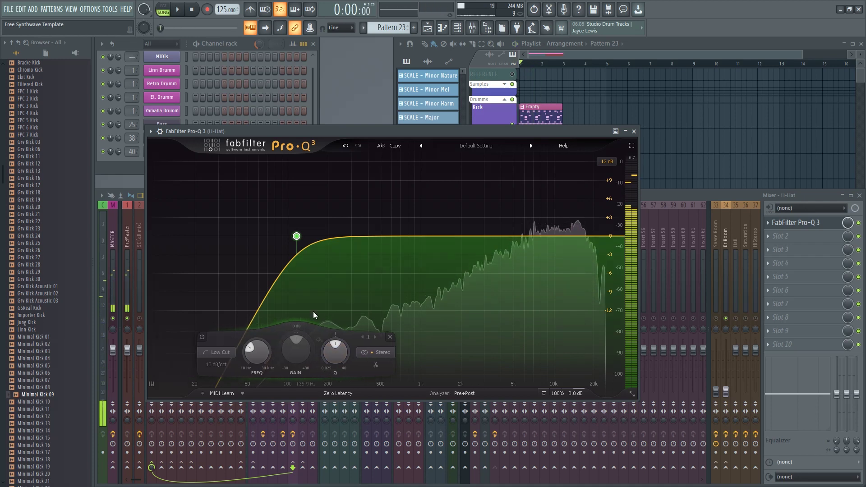
key("space")
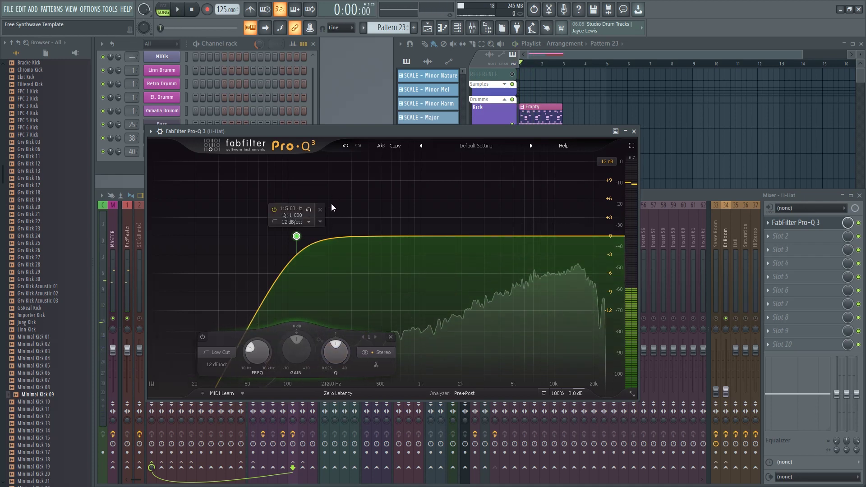
Step: Change the H-Hat low cut to an 18 dB/oct slope at about 211 Hz
left_click_drag(296, 243, 373, 236)
scroll(386, 232, "up", 1)
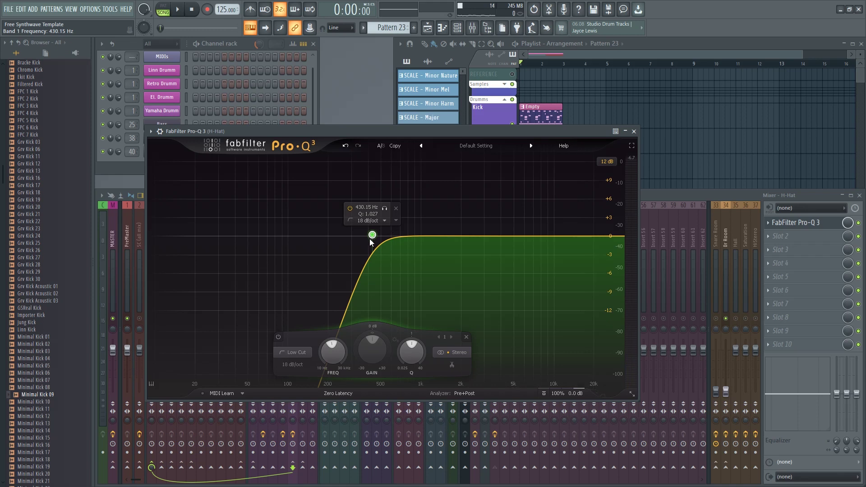
left_click_drag(372, 235, 331, 238)
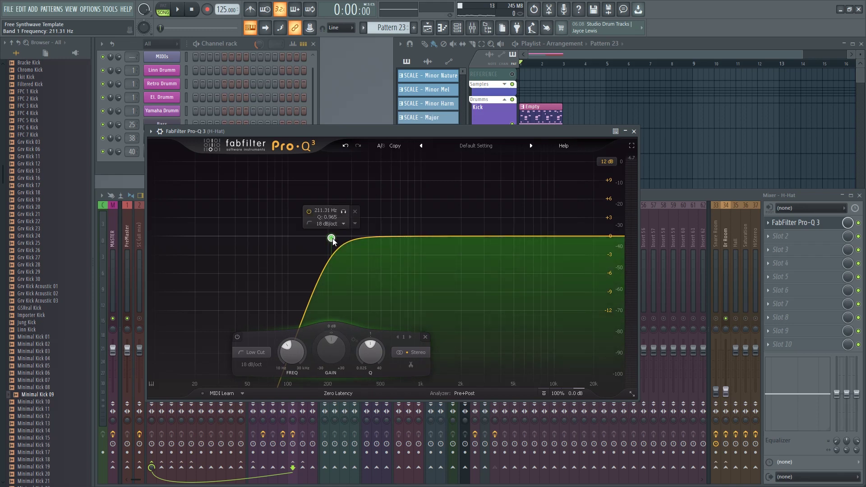
left_click(361, 239)
key("space")
left_click_drag(372, 252, 370, 252)
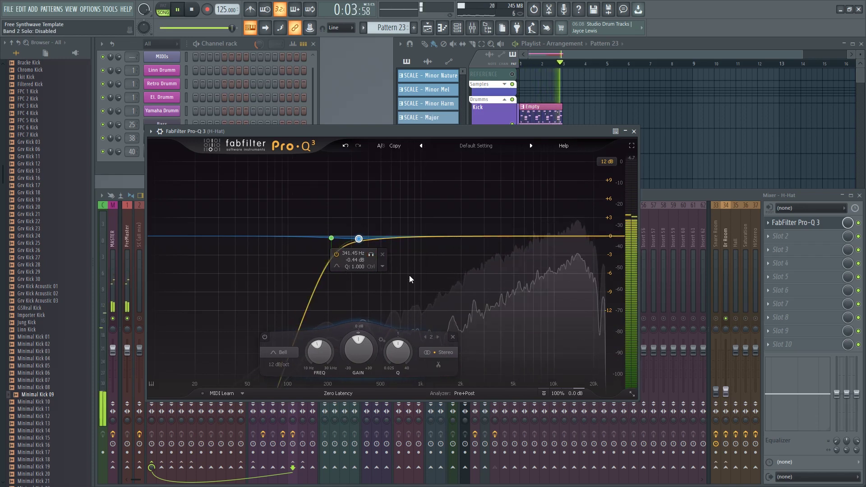
key("space")
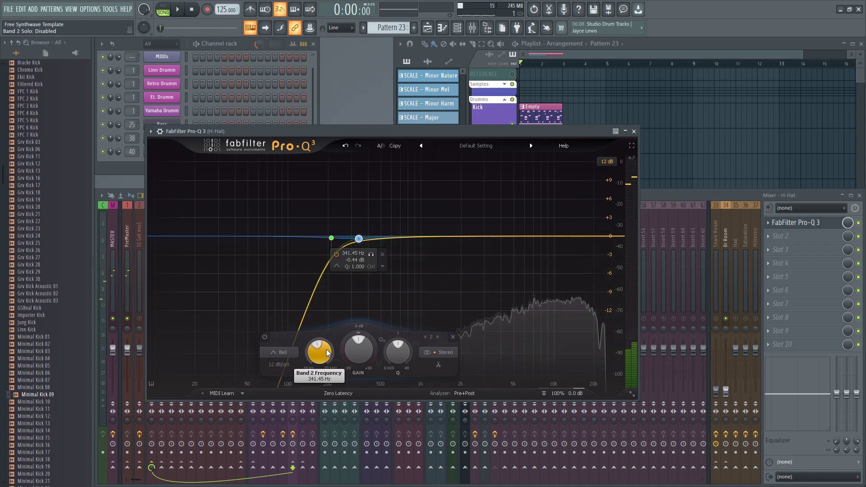
left_click_drag(326, 349, 369, 296)
right_click(371, 240)
left_click(391, 322)
Step: Set the H-Hat low cut to about 313 Hz and add a High Shelf band near the treble end of the curve
left_click_drag(284, 359, 300, 349)
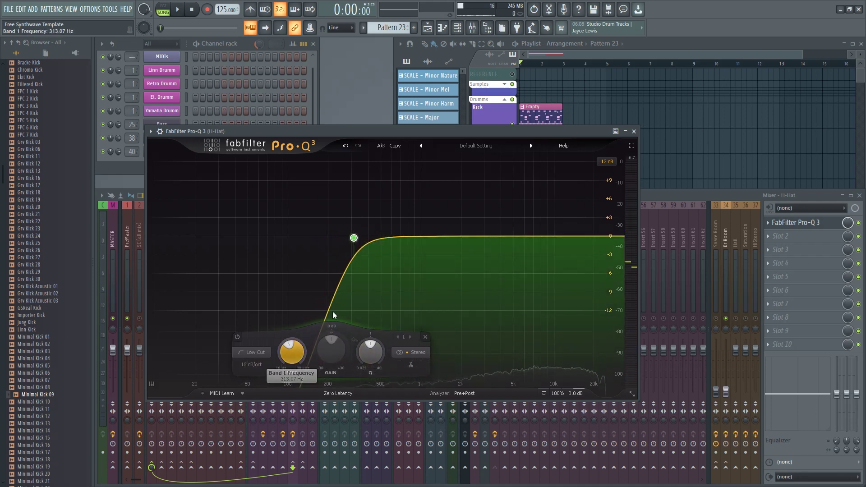
left_click(578, 235)
right_click(578, 236)
mouse_move(613, 275)
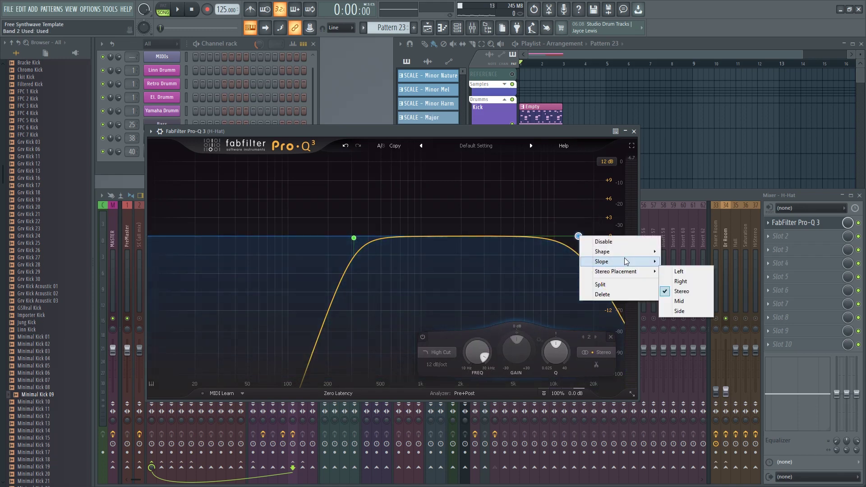
mouse_move(625, 254)
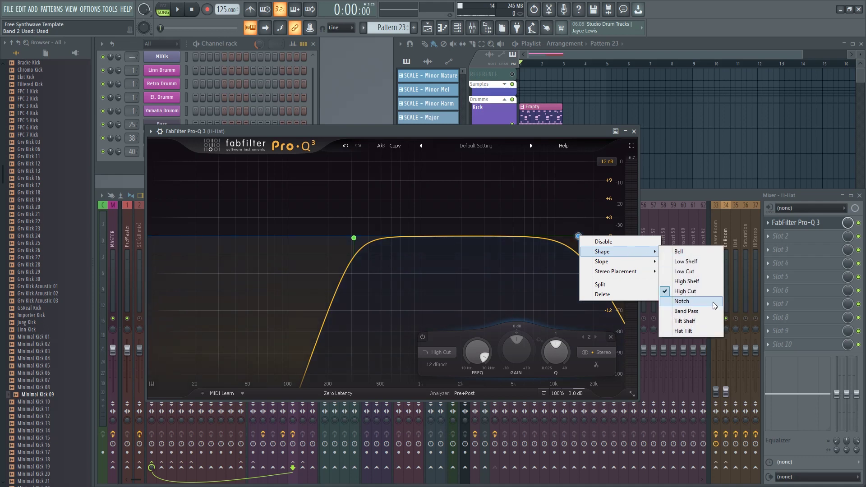
left_click(697, 283)
Step: Apply the H-Hat high shelf to the Side signal only, boost it about 2.84 dB at 6002 Hz, and audition it
left_click_drag(577, 235, 576, 230)
right_click(576, 231)
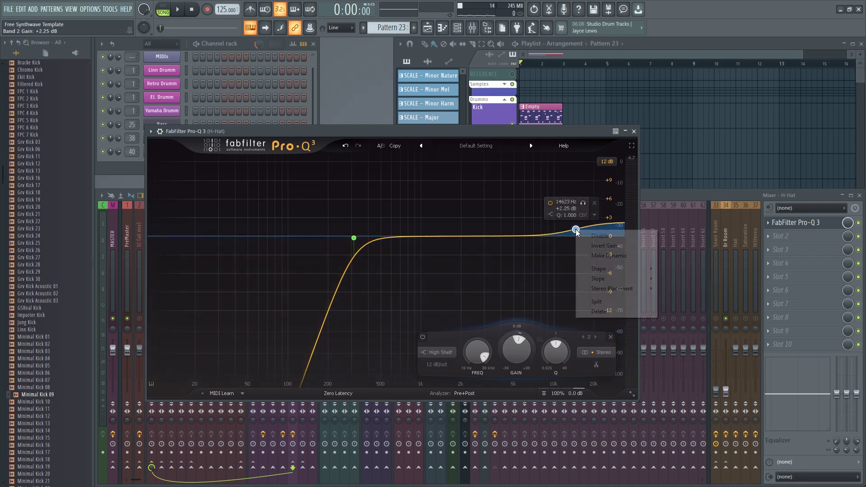
mouse_move(603, 291)
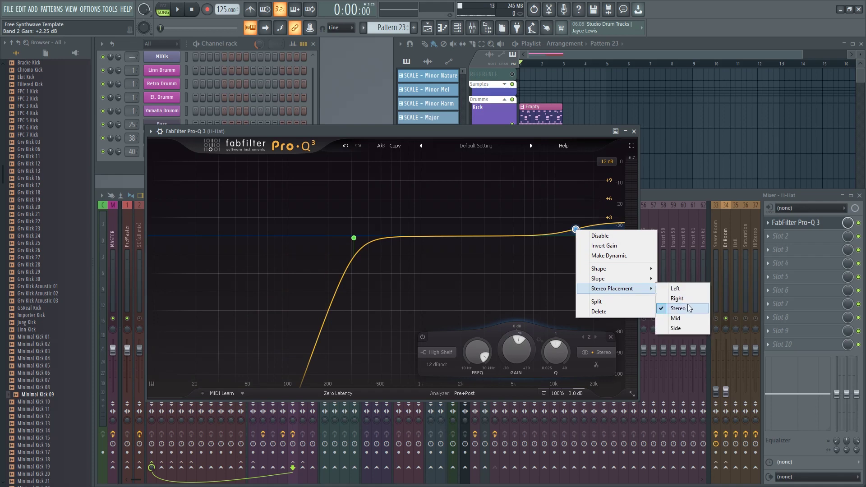
left_click(676, 328)
left_click_drag(576, 228, 525, 227)
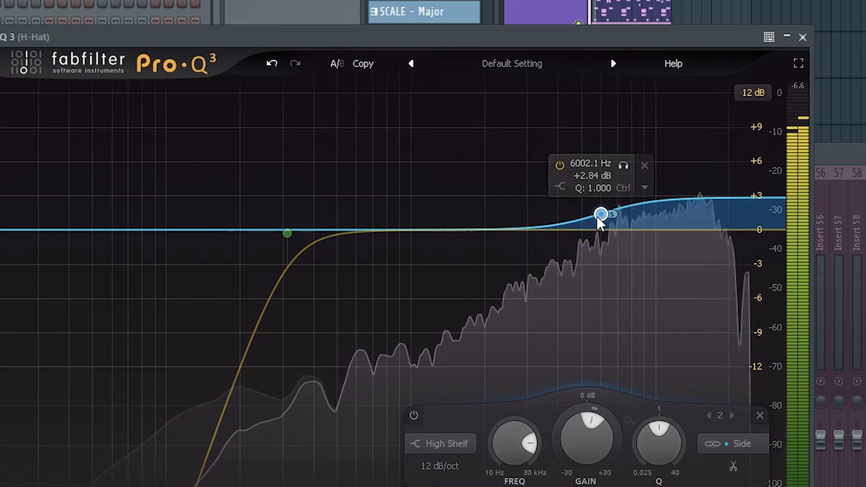
key("space")
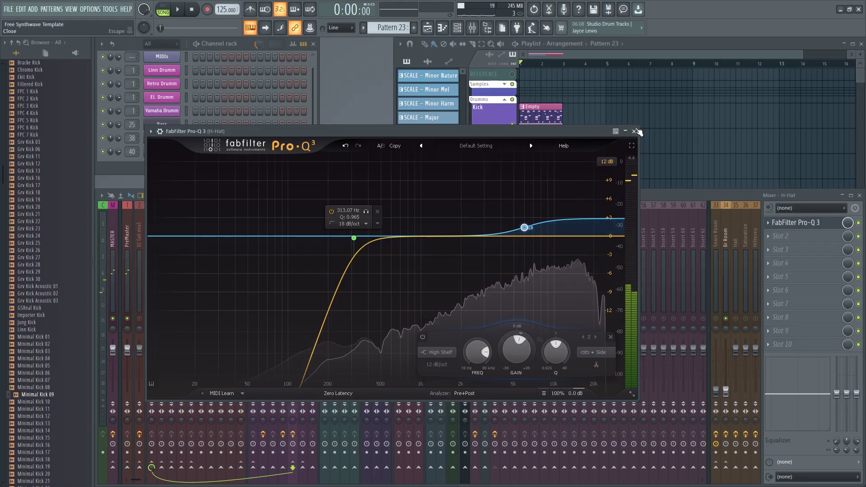
Step: Close the H-Hat equaliser, bring up the FPC, unsolo the H-Hat track and play the full arrangement
left_click(803, 37)
left_click(162, 140)
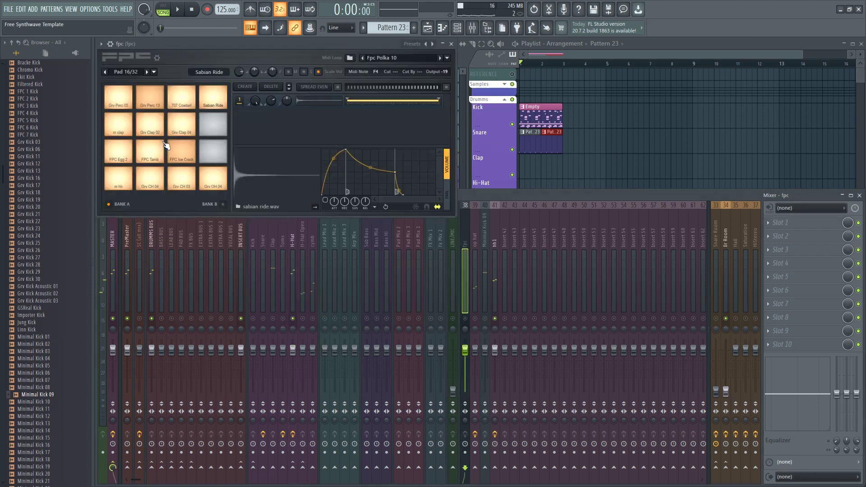
left_click(468, 322)
key("space")
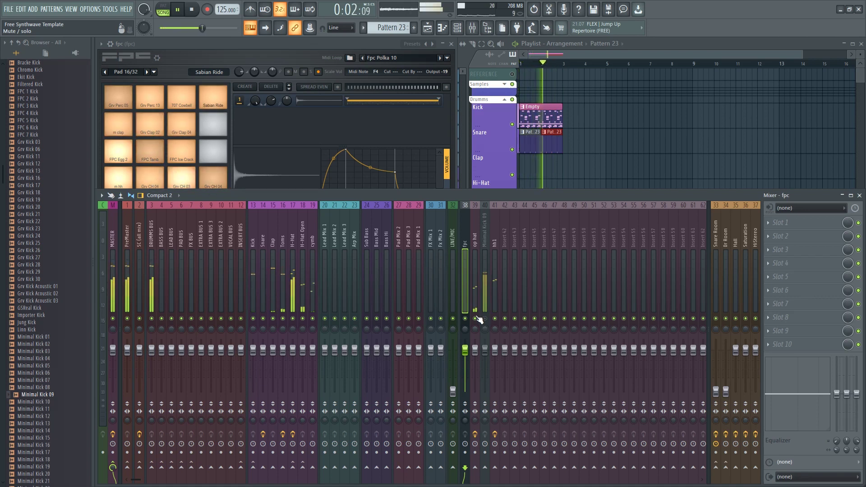
key("space")
Step: Audition the closed hi-hat pads in the FPC, ending on the m hh pad
left_click(185, 184)
left_click(185, 184)
left_click(154, 184)
left_click(127, 183)
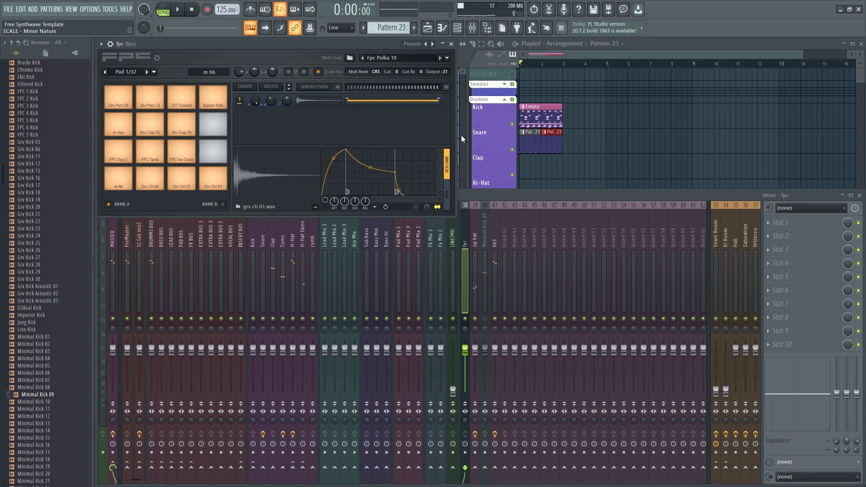
Step: Solo the H-Hat track and review the equaliser curve on the hh1 track
right_click(293, 319)
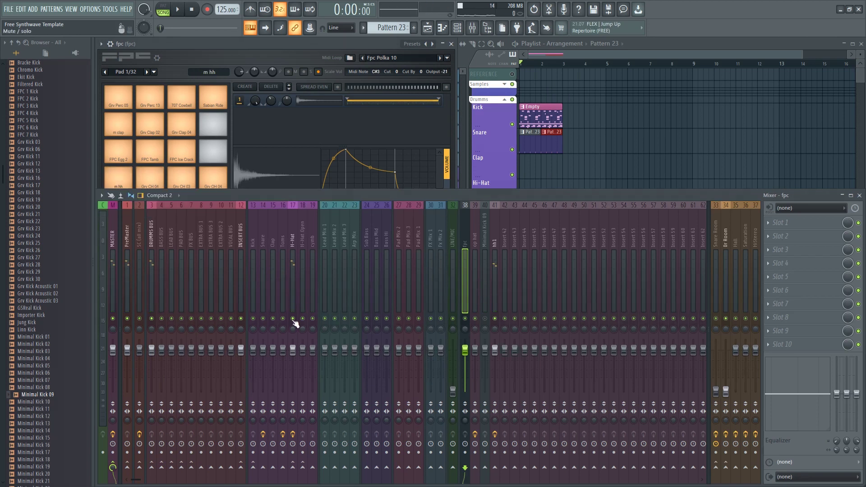
left_click(298, 230)
left_click(292, 233)
left_click(298, 46)
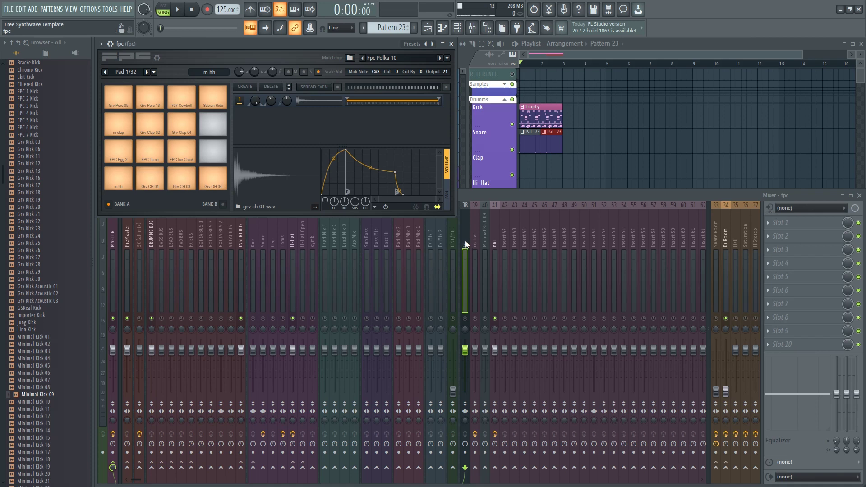
left_click(493, 229)
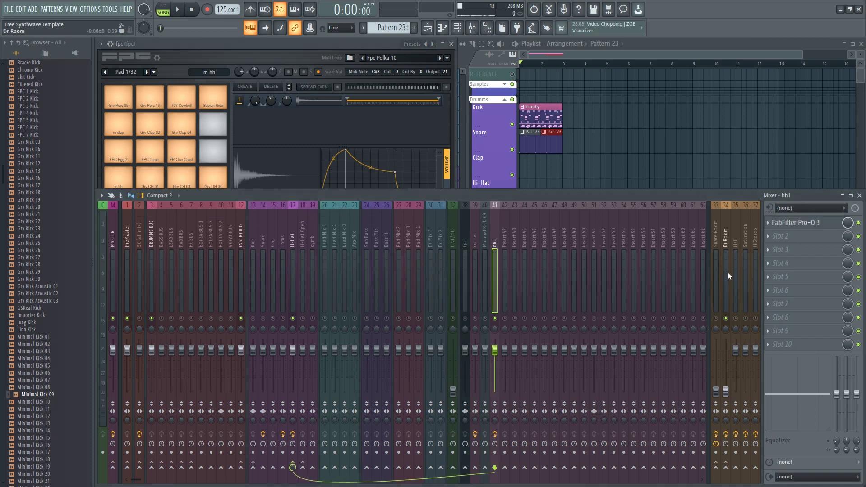
left_click(794, 223)
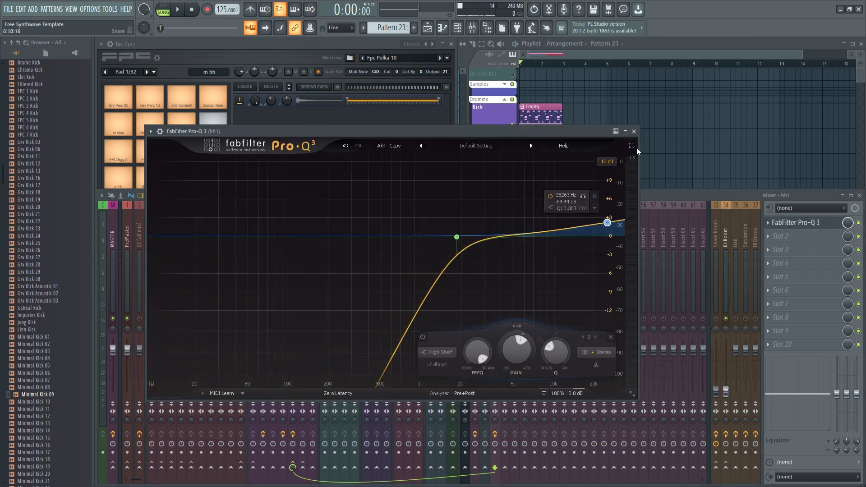
left_click(633, 131)
Step: Reopen the H-Hat equaliser and add a Mid-only bell cut of about 2.33 dB at 3815.5 Hz with a Q of 2.469
left_click(291, 236)
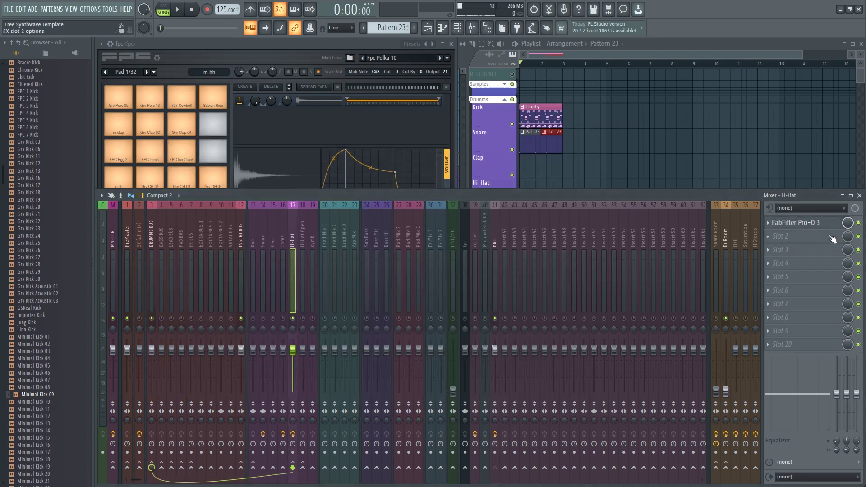
left_click(811, 223)
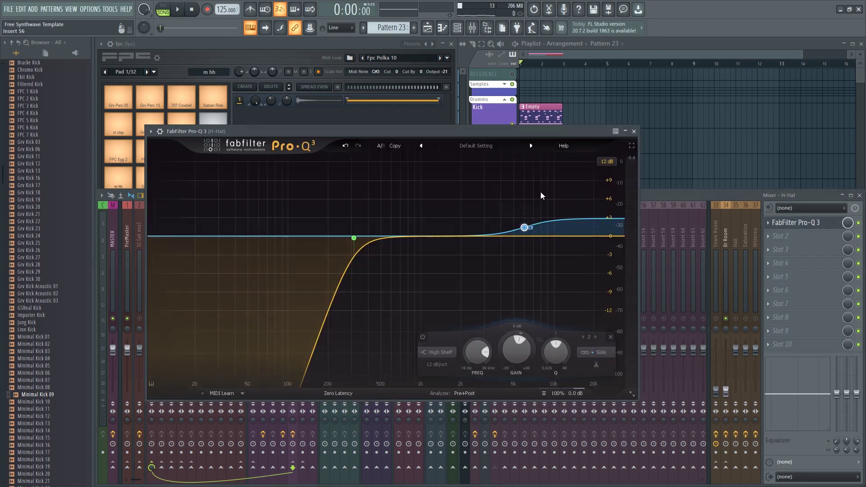
left_click(497, 235)
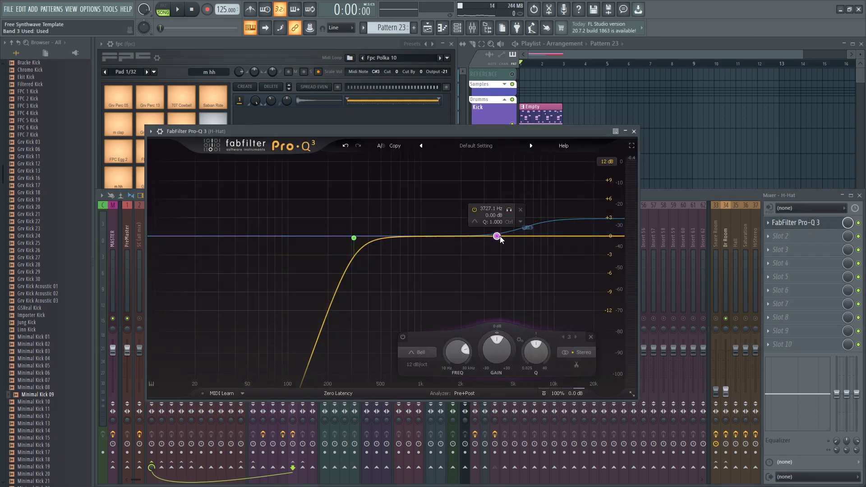
right_click(497, 236)
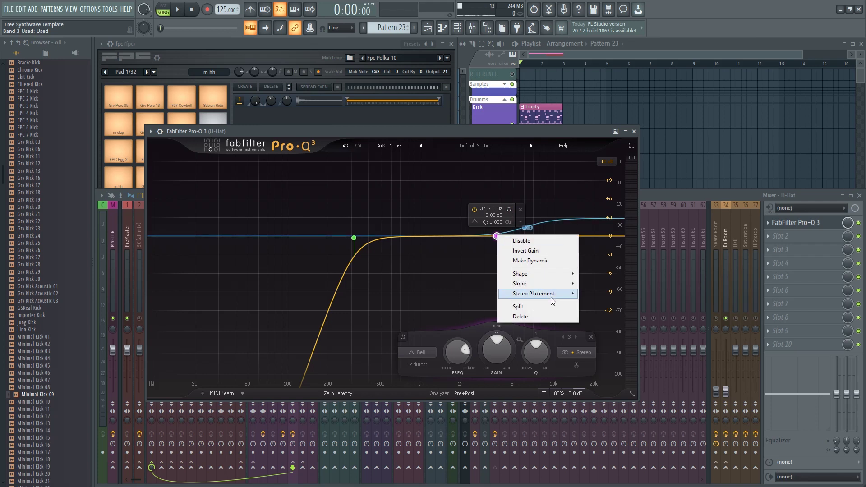
mouse_move(551, 296)
left_click(610, 322)
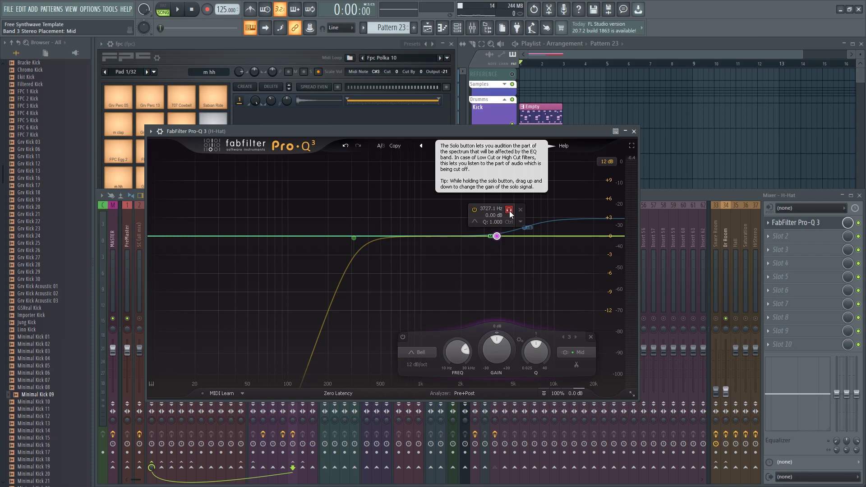
left_click(510, 214)
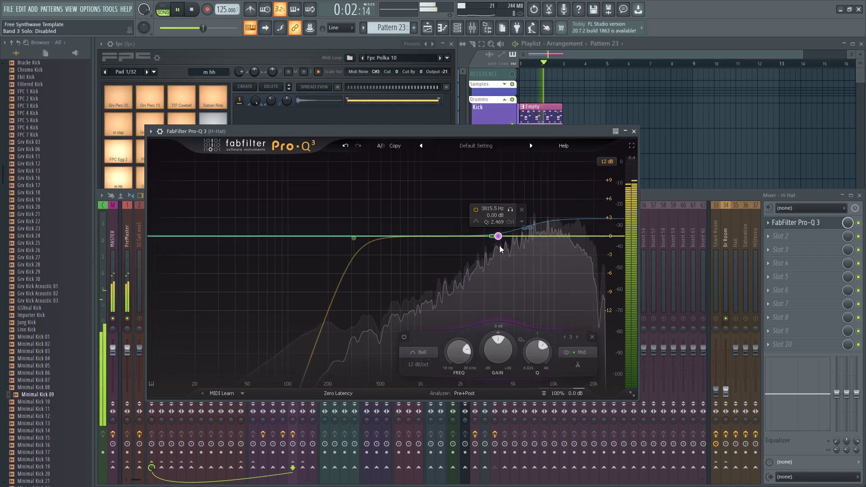
left_click_drag(499, 238, 499, 253)
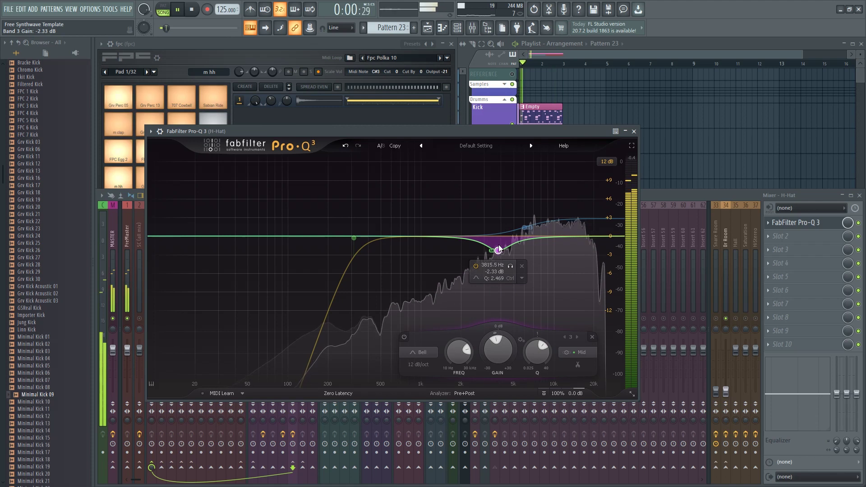
Step: Add a Mid-only bell cut of about 3 dB near 7 kHz and a Mid-only high shelf of about -3.27 dB at 13630 Hz on H-Hat
right_click(537, 238)
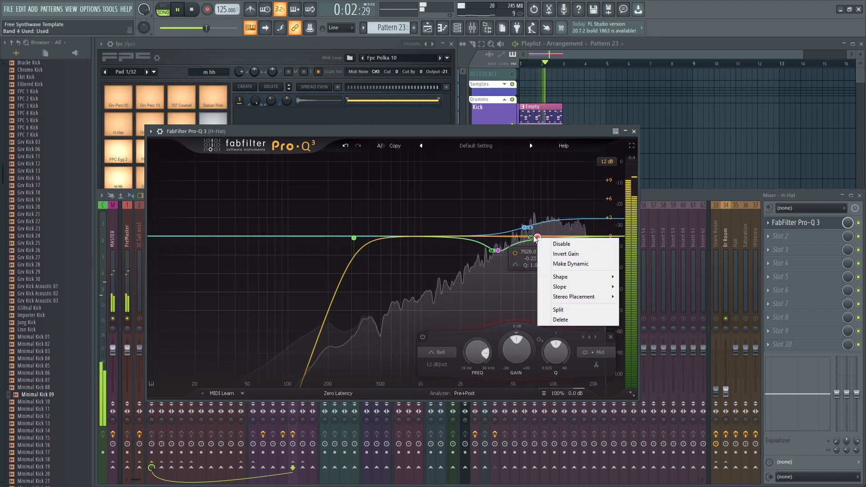
left_click(540, 237)
scroll(537, 238, "down", 2)
left_click_drag(538, 238, 534, 256)
left_click(531, 254)
scroll(531, 254, "up", 6)
scroll(534, 253, "up", 4)
left_click_drag(578, 238, 572, 249)
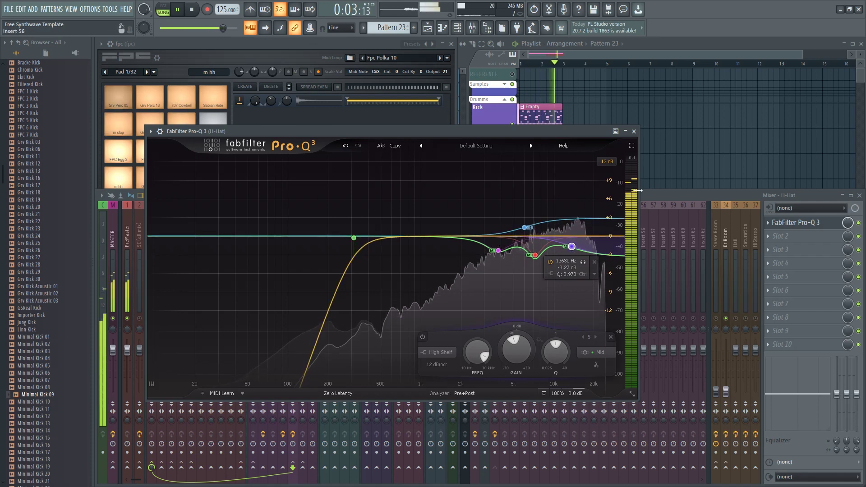
key("space")
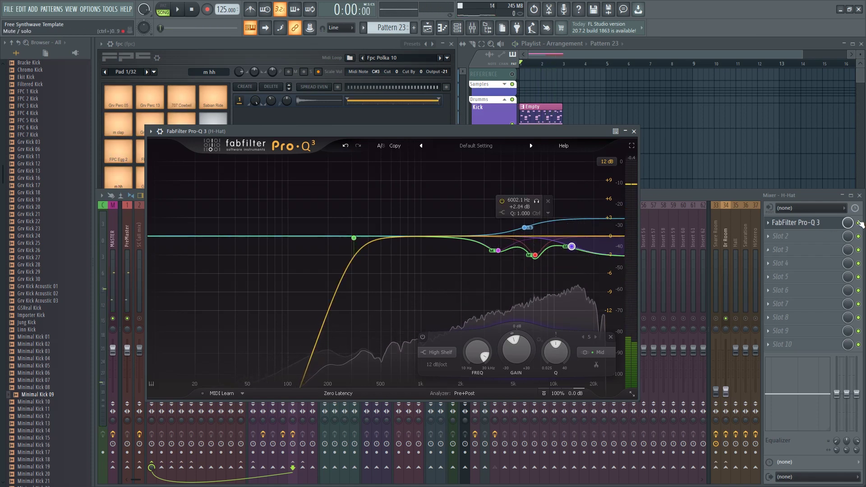
Step: Unsolo all mixer tracks and play the full drum arrangement with the H-Hat equalisation
right_click(692, 319)
right_click(692, 319)
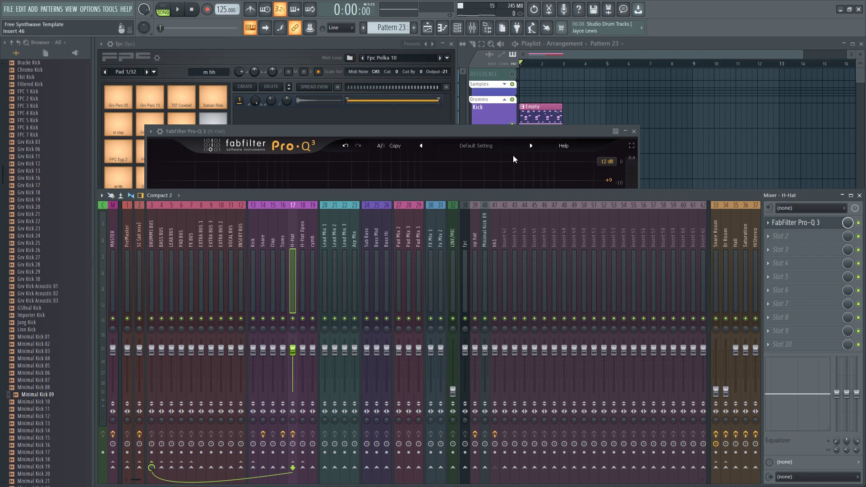
left_click(505, 132)
key("space")
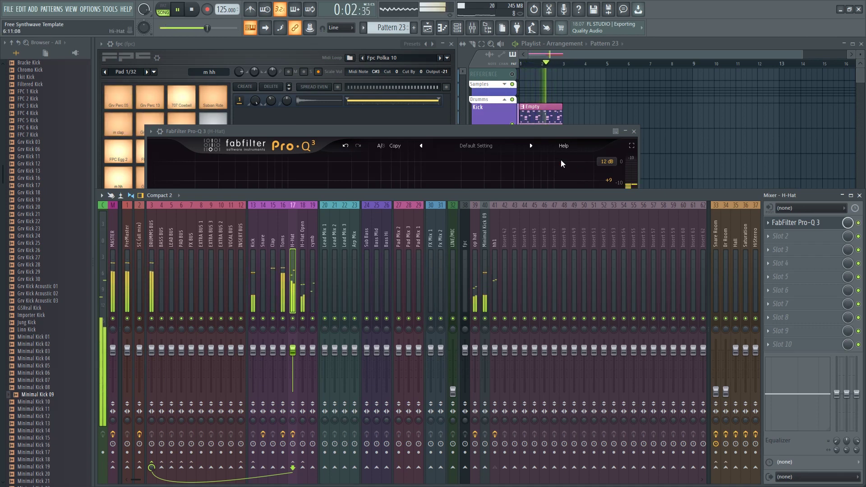
Step: Ease the H-Hat Mid high shelf to about -2.18 dB at 13524 Hz, soften the neighbouring Mid bell cut, and audition the Side shelf alone
left_click(521, 130)
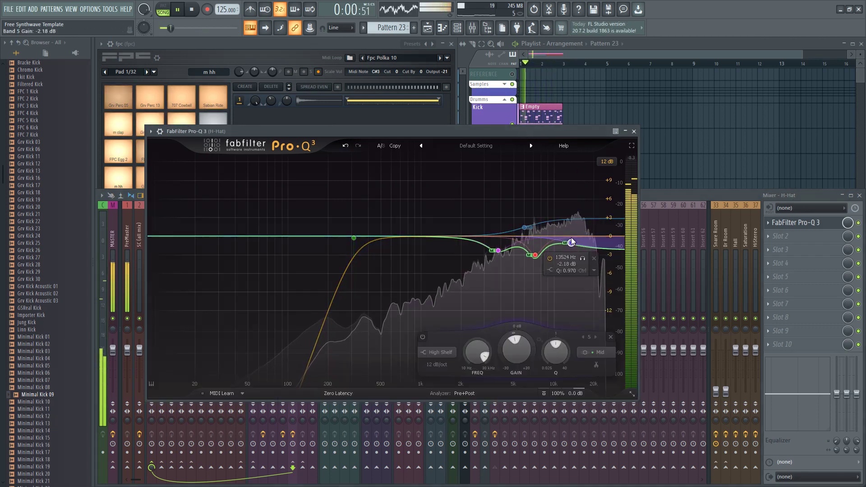
left_click_drag(565, 271, 551, 243)
left_click(539, 220)
left_click(539, 202)
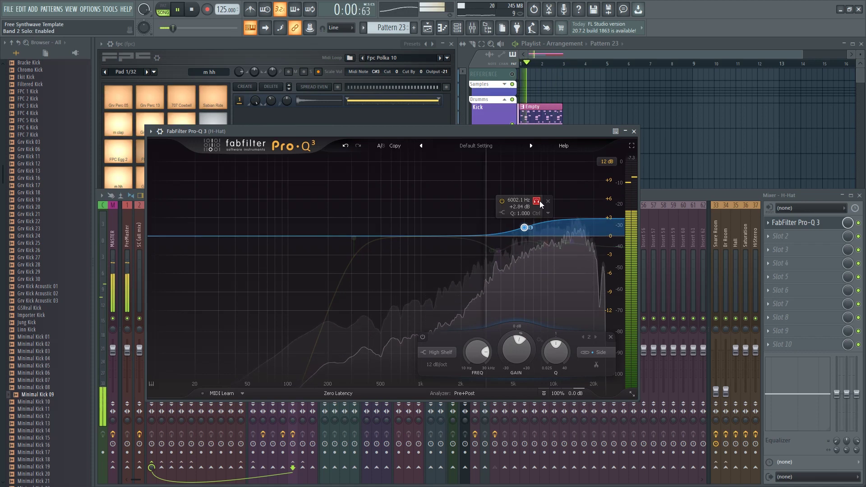
left_click(539, 202)
key("space")
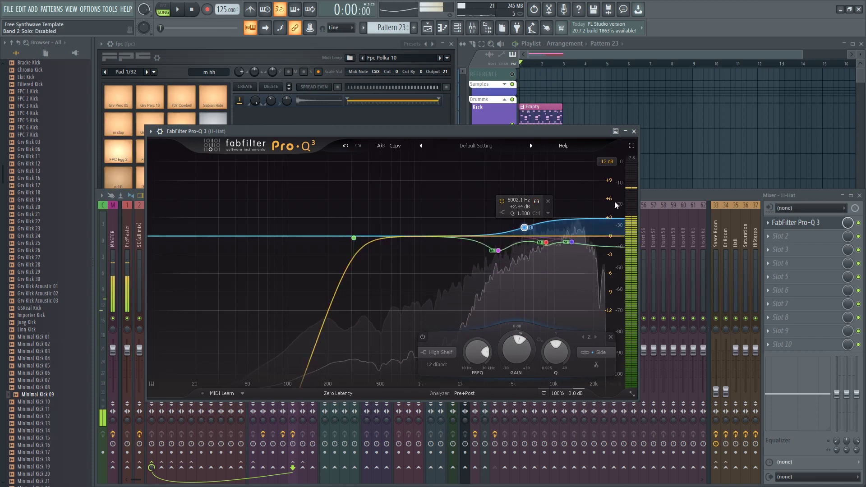
Step: Insert FabFilter Pro-Q 3 on the H-Hat Open track and add a low cut just below 500 Hz while auditioning it
left_click(633, 131)
left_click(311, 231)
left_click(303, 237)
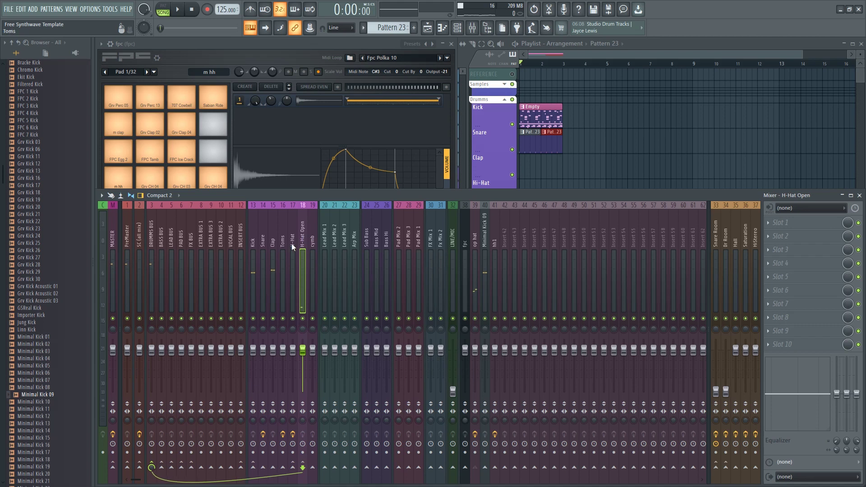
left_click(773, 226)
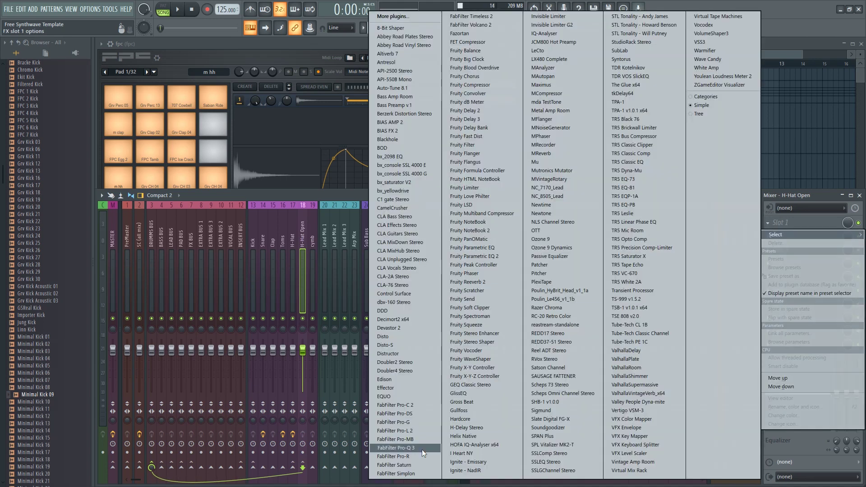
left_click(421, 449)
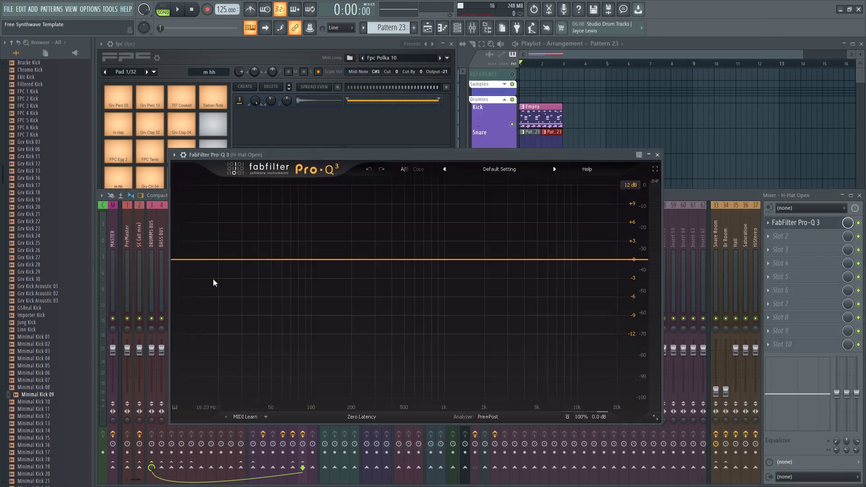
key("space")
left_click_drag(179, 260, 395, 265)
key("space")
Step: Add a bell cut of about 7.64 dB at 6643.6 Hz with a Q of 3.208 on H-Hat Open, auditioning the band alone
left_click(553, 259)
left_click(567, 234)
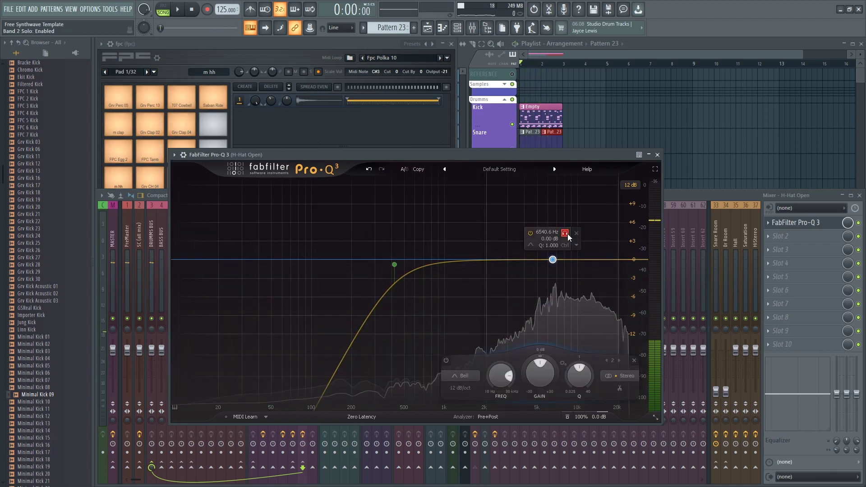
scroll(568, 234, "up", 5)
left_click_drag(568, 234, 569, 233)
key("space")
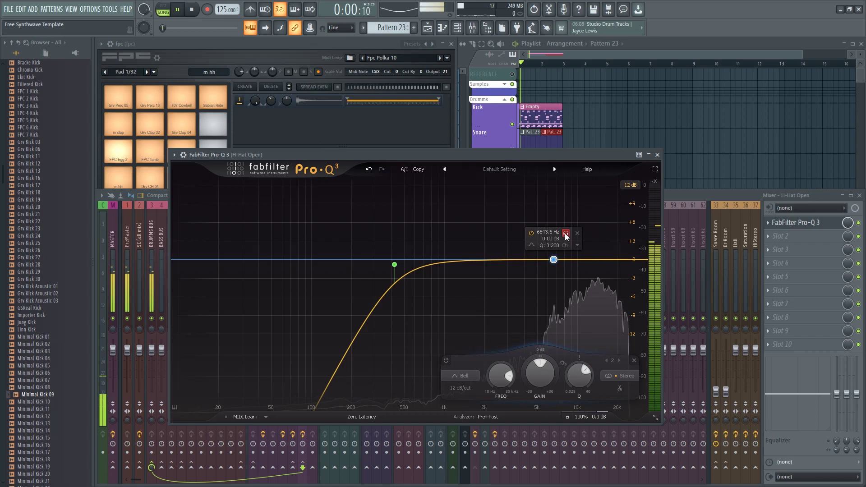
left_click(565, 234)
left_click(565, 233)
left_click_drag(553, 259, 553, 307)
key("space")
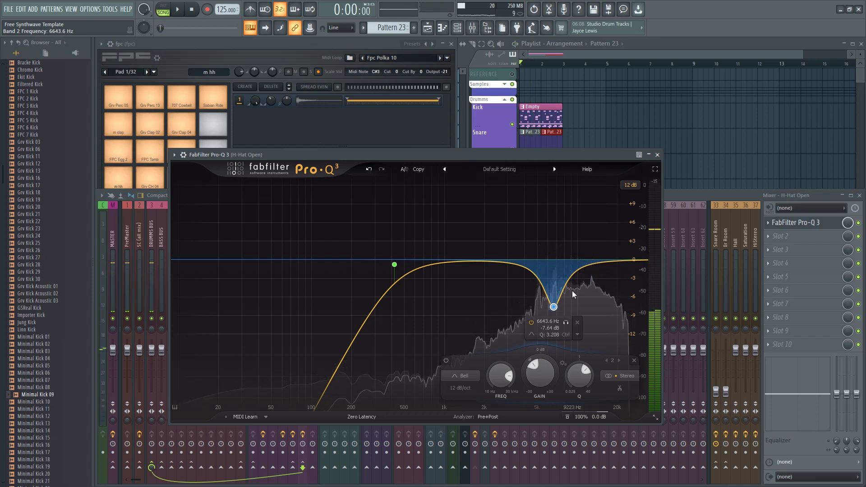
Step: Add a high shelf of about +2.11 dB at 15087 Hz on H-Hat Open and restrict it to the Side channel
left_click(627, 261)
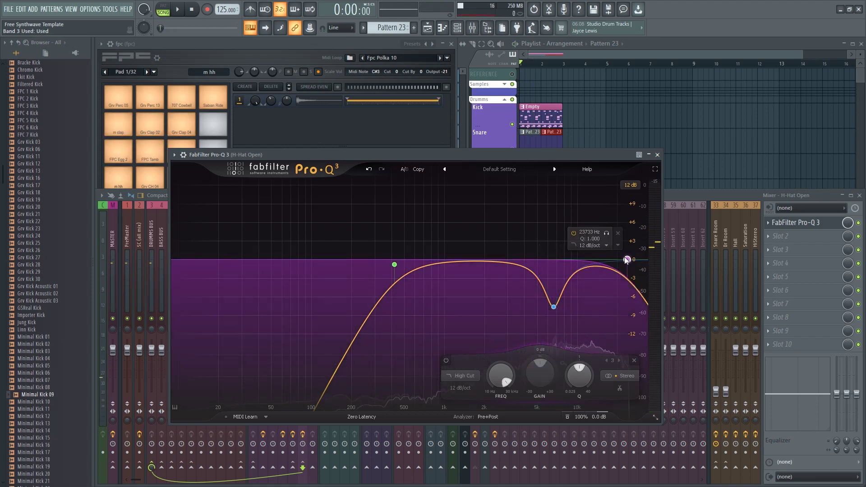
right_click(627, 260)
left_click(657, 316)
left_click_drag(607, 261, 603, 253)
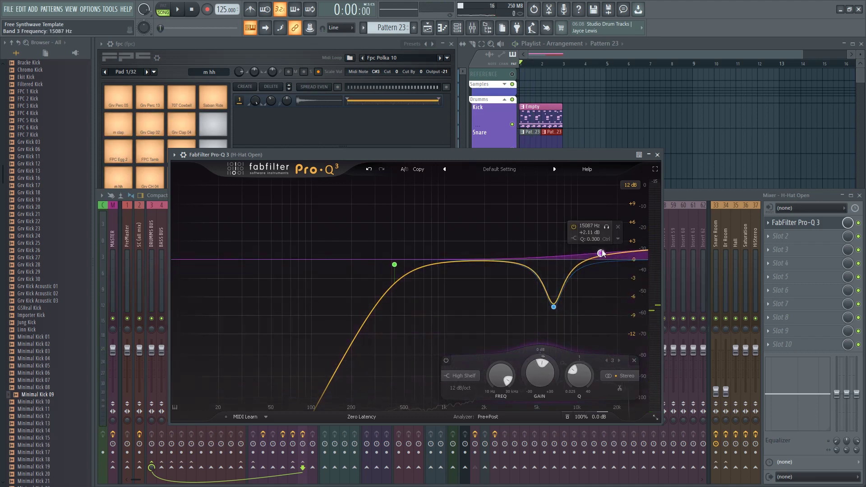
right_click(603, 253)
mouse_move(640, 309)
left_click(705, 349)
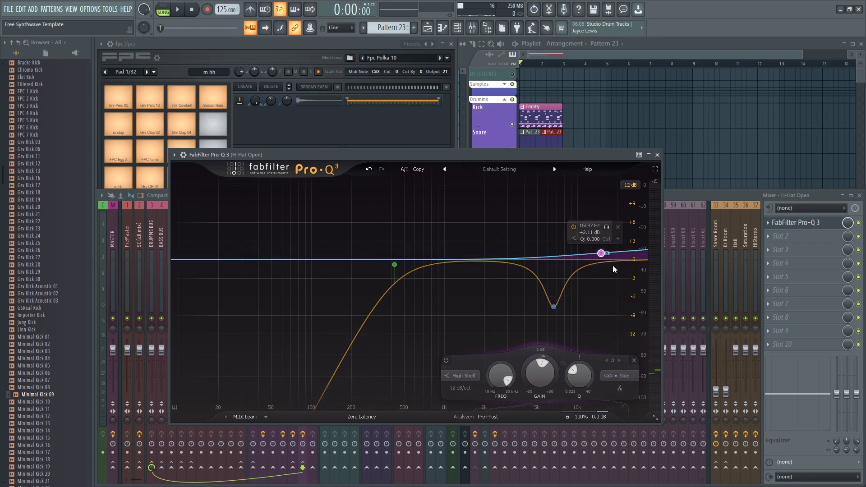
Step: Retune the H-Hat Open Side shelf to about +2.25 dB at 16962 Hz during playback, auditioning the band alone
left_click_drag(593, 247, 592, 251)
key("space")
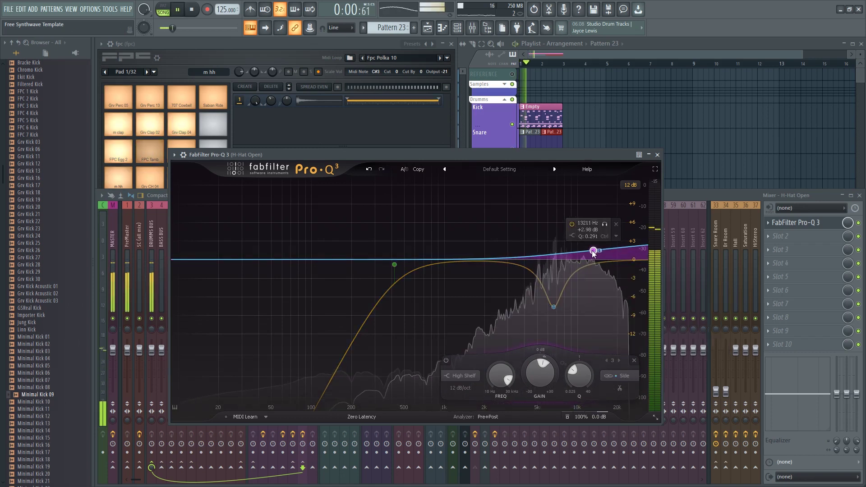
left_click(604, 227)
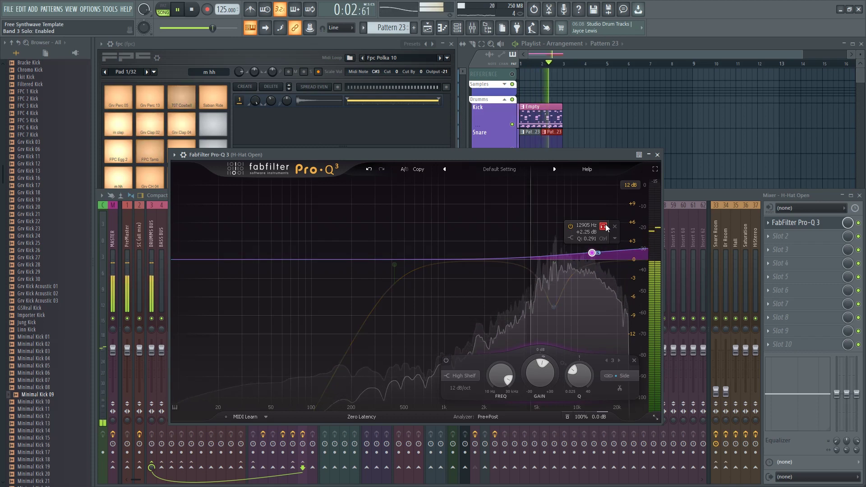
left_click_drag(605, 225, 622, 226)
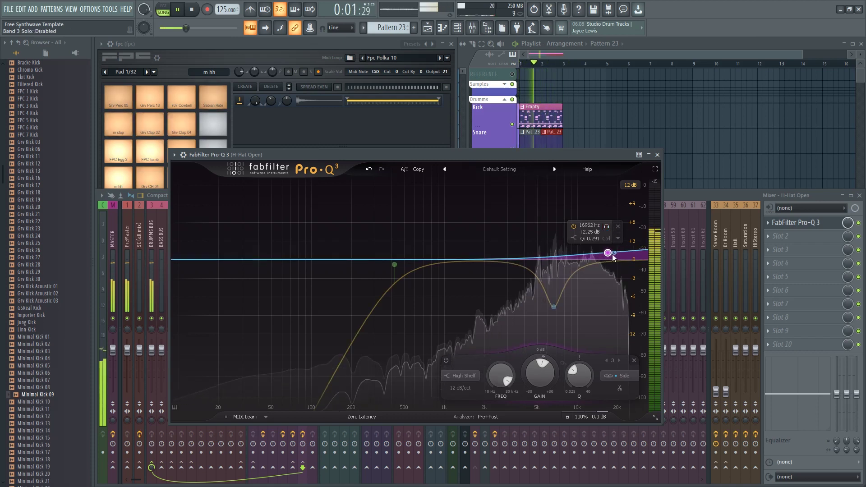
left_click(657, 155)
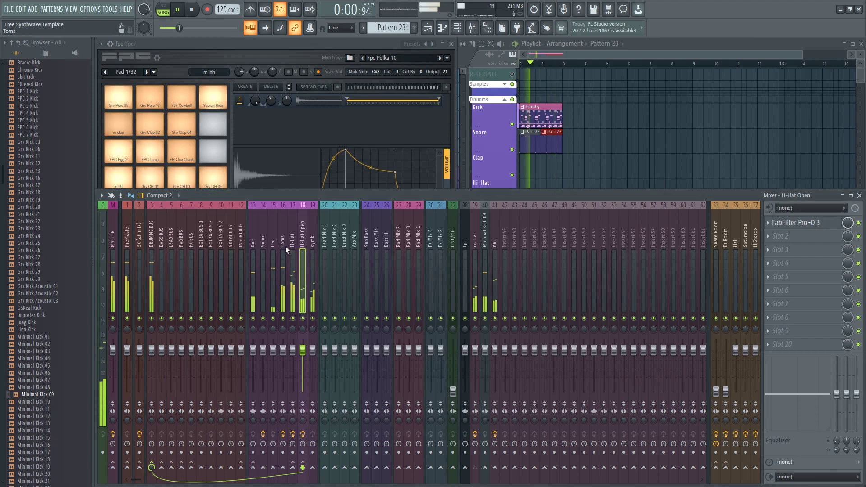
Step: Mute the Kick track while the drums play, and select the Clap track for processing
left_click(253, 319)
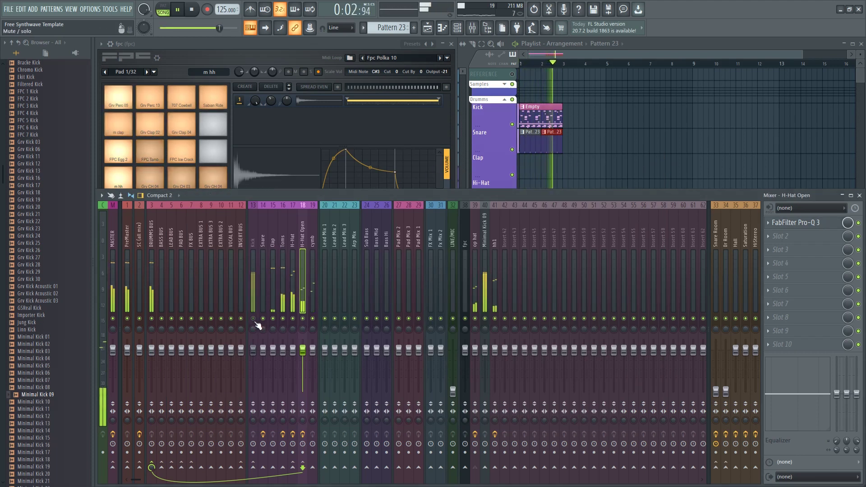
left_click(283, 237)
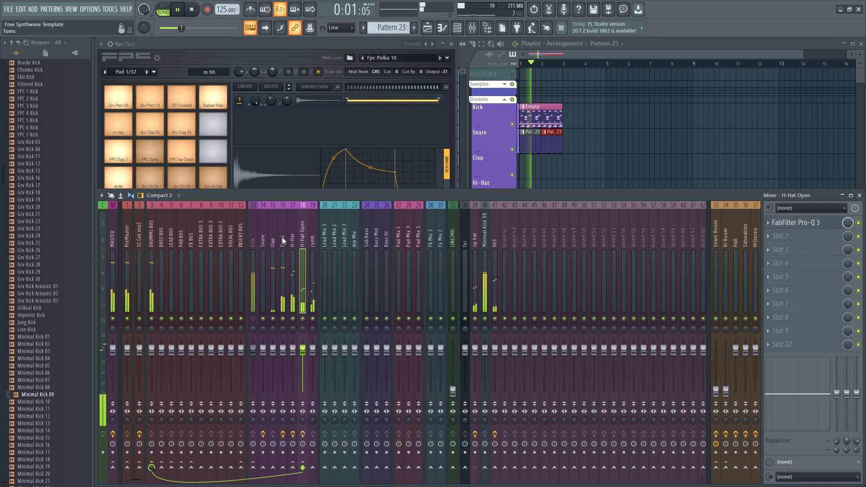
left_click(275, 322)
key("space")
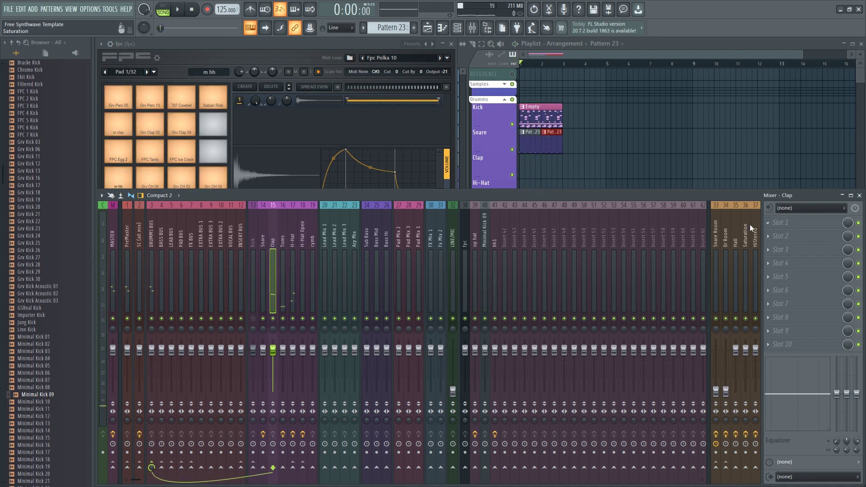
Step: Insert TR5 Classic EQ on the Clap track and raise its high shelf by 3.5 dB at 4.25 kHz
left_click(778, 223)
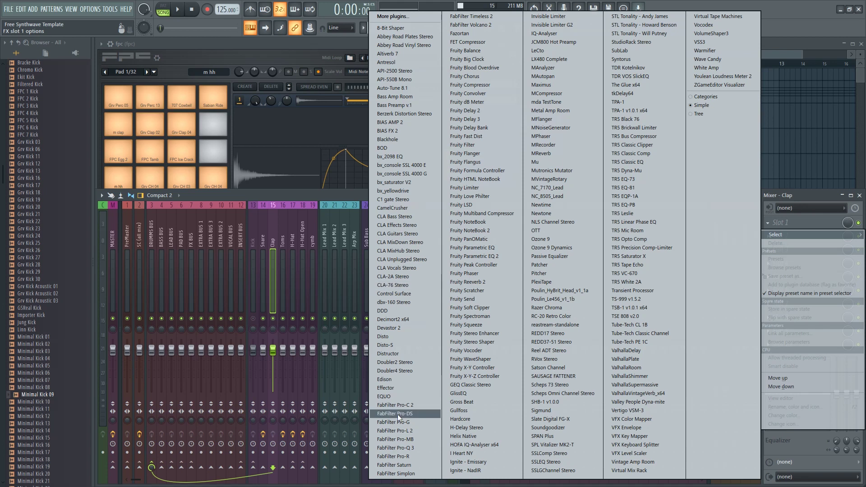
left_click(648, 162)
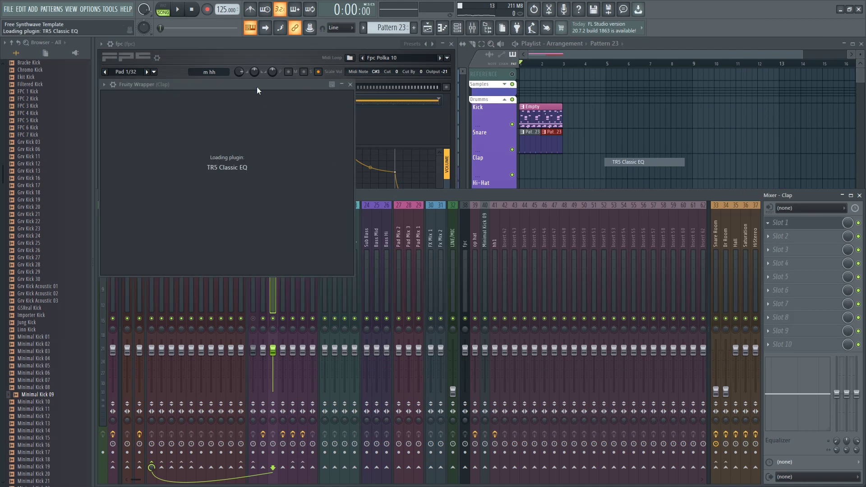
left_click_drag(259, 86, 280, 101)
left_click_drag(369, 194, 370, 191)
left_click_drag(368, 245, 367, 252)
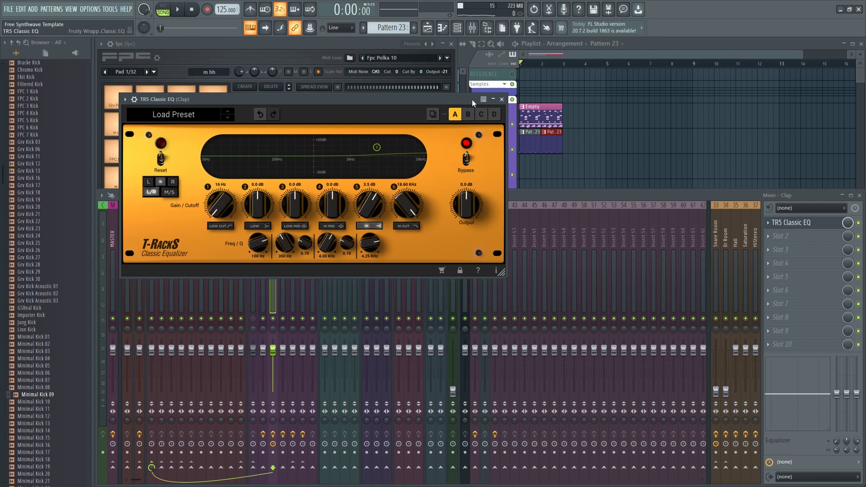
Step: During playback, boost the Clap's high shelf to 6.2 dB at 6.36 kHz and cut its high-mid band by 4.9 dB at 1.06 kHz
key("space")
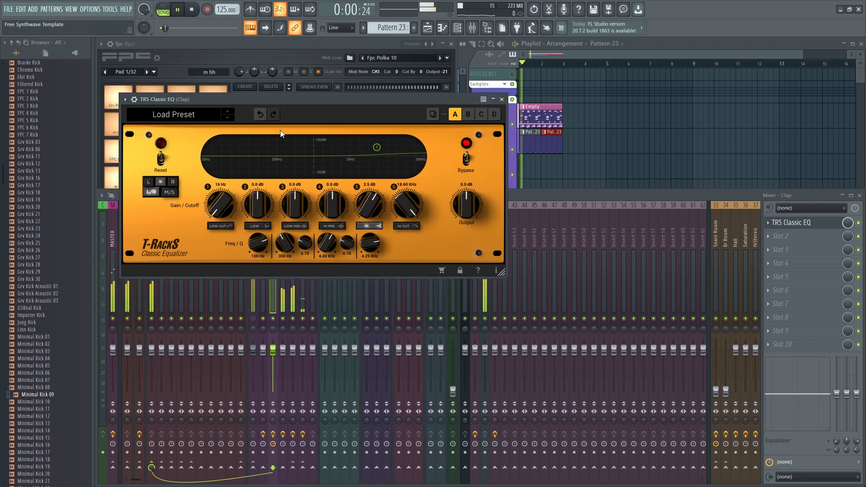
left_click_drag(378, 209, 371, 205)
left_click_drag(366, 242, 347, 249)
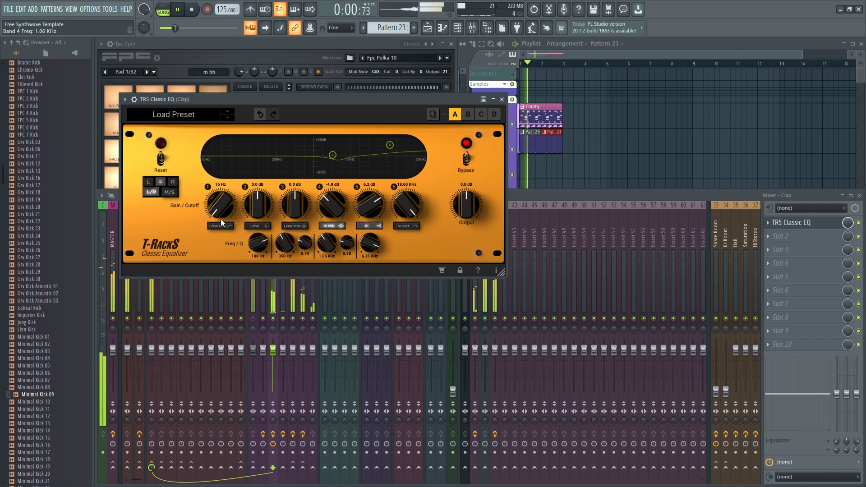
Step: Set the Clap equaliser's low cut to about 794 Hz and compare the sound with the equaliser bypassed
left_click_drag(218, 212, 213, 158)
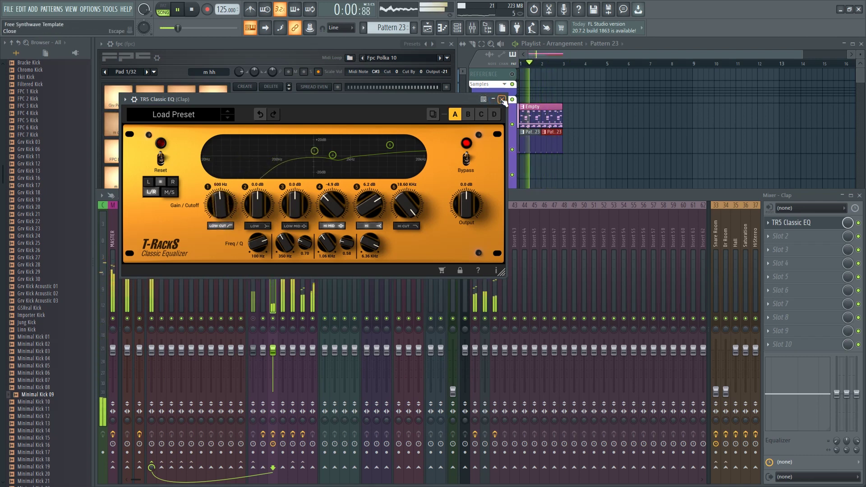
left_click_drag(220, 213, 221, 208)
left_click(466, 162)
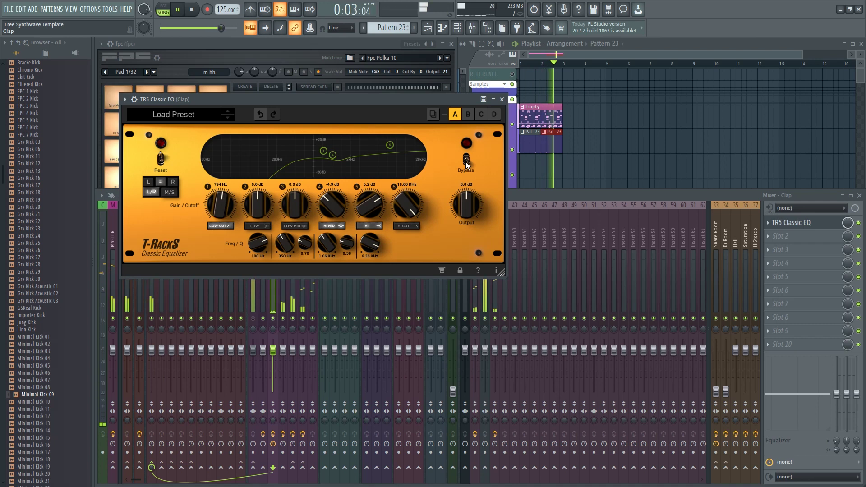
left_click(465, 161)
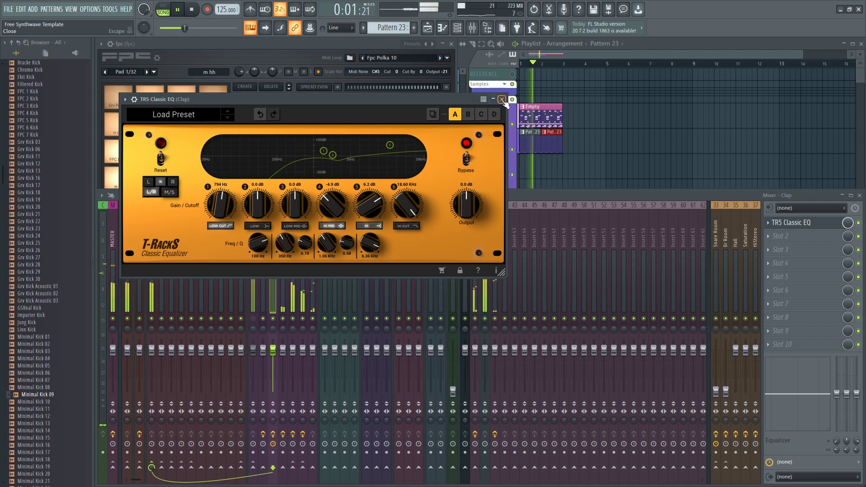
left_click(502, 100)
key("space")
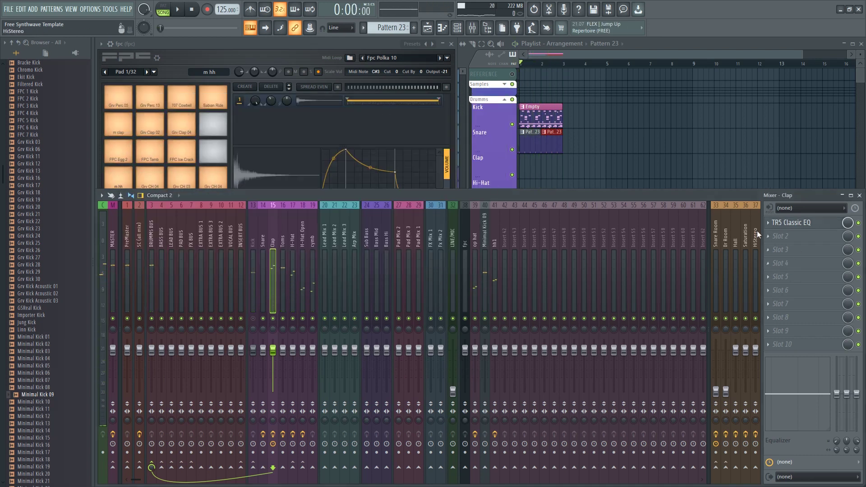
Step: Insert FabFilter Pro-C 2 in the Clap track's second slot, with a wet gain of about -0.18 dB
left_click(772, 232)
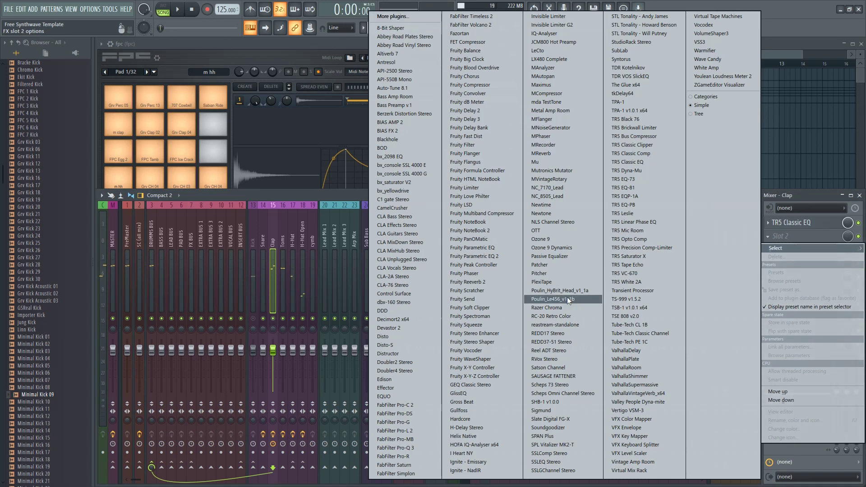
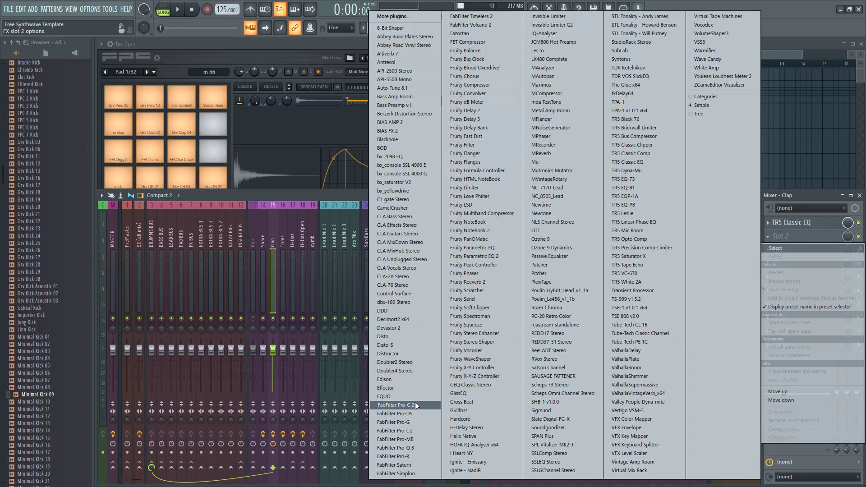
left_click(414, 404)
left_click(302, 377)
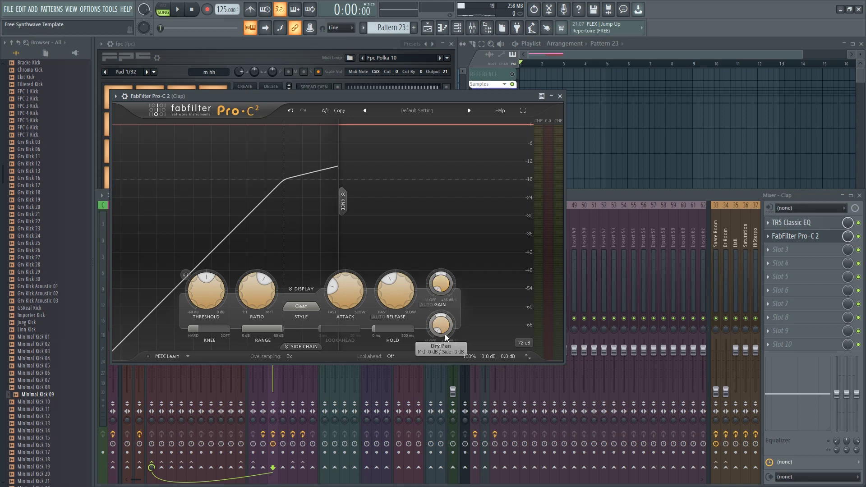
left_click_drag(435, 258, 436, 258)
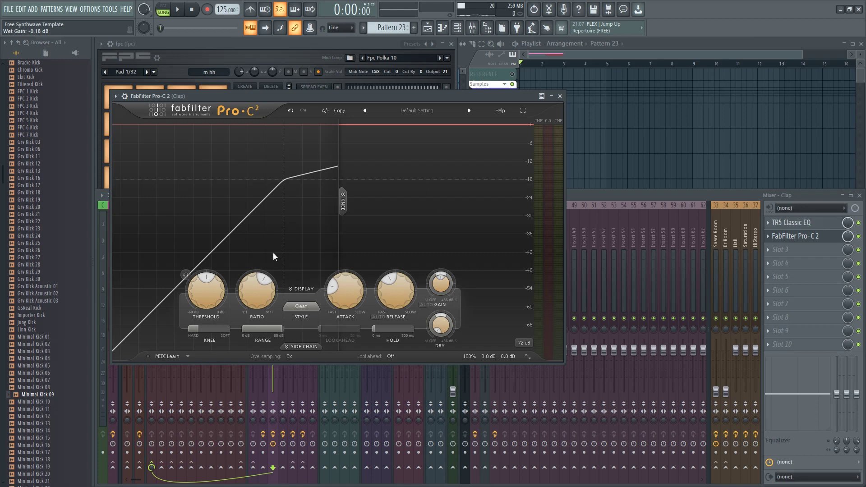
Step: Lower the Clap compressor's threshold, lengthen its release, and set the ratio to 5.67:1 and the attack to 32.90 ms during playback
left_click_drag(206, 288, 207, 318)
left_click(177, 9)
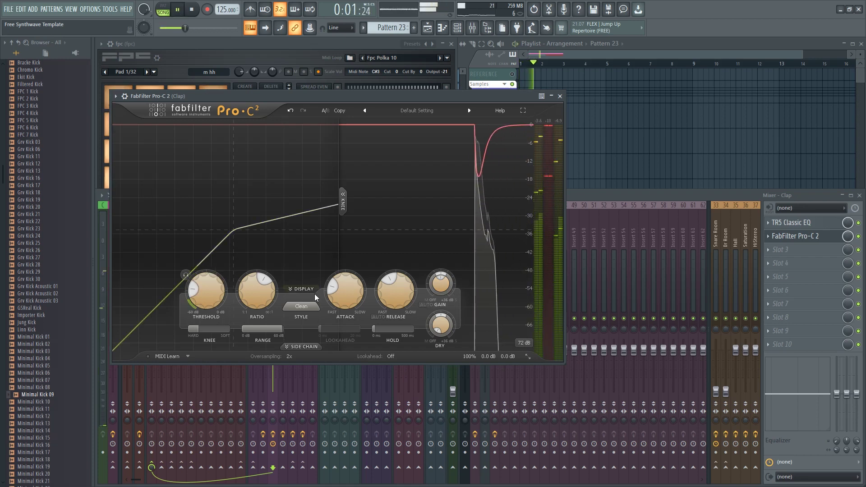
left_click_drag(353, 283, 348, 243)
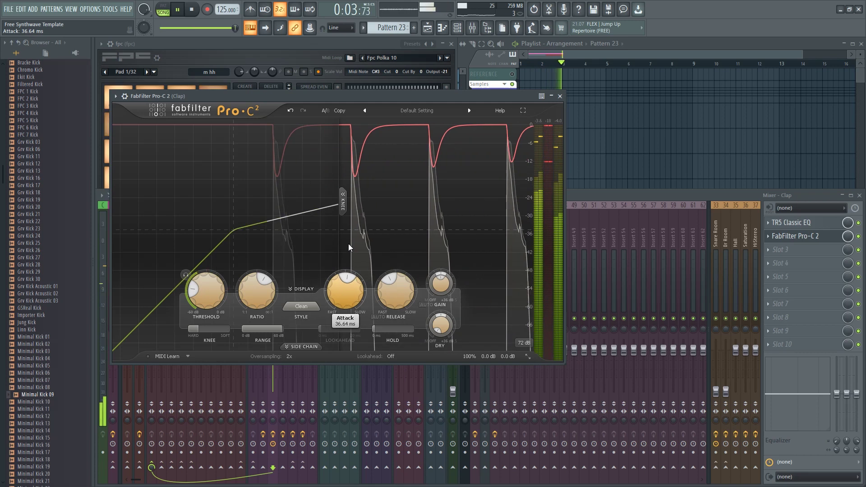
left_click_drag(395, 292, 385, 242)
left_click_drag(255, 286, 255, 288)
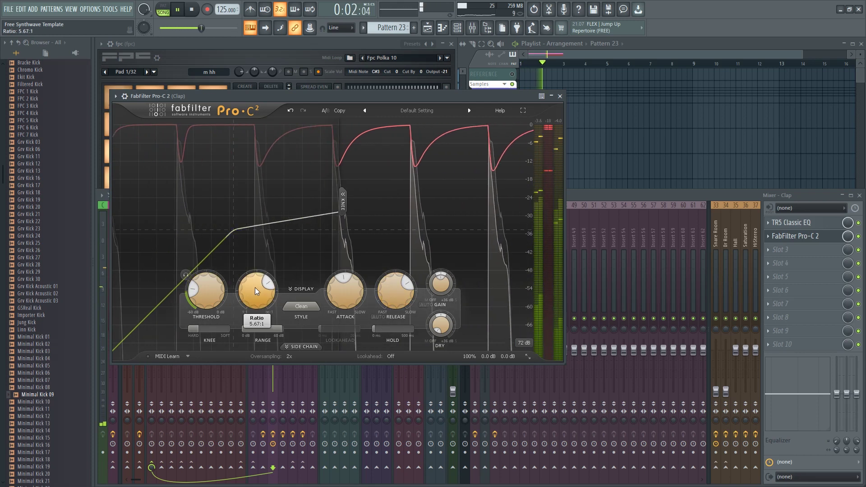
left_click_drag(360, 293, 359, 289)
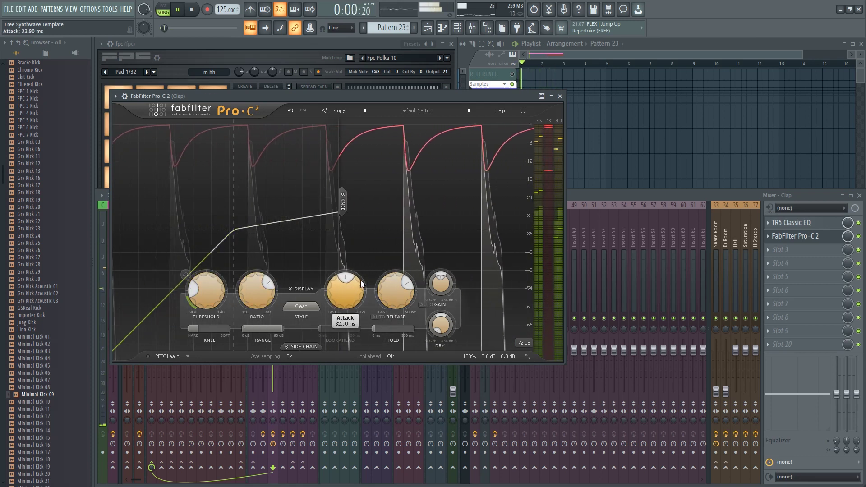
key("space")
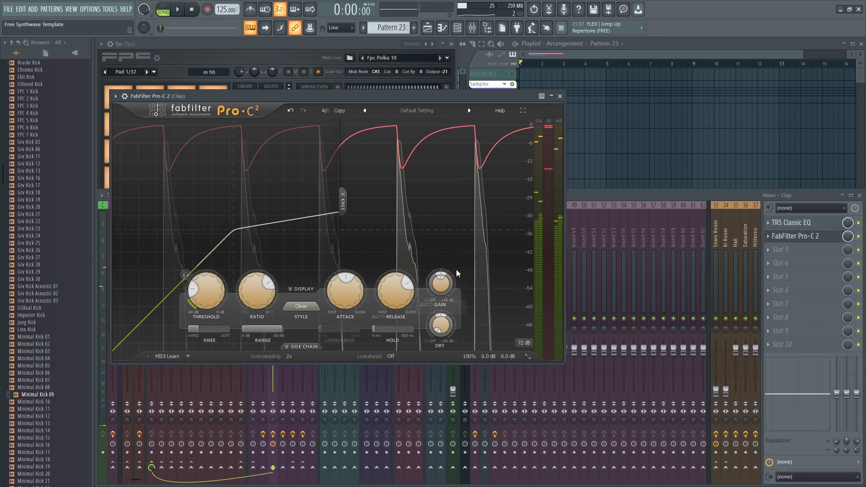
Step: Bring in the Clap compressor's dry signal and blend in the wet gain at about -3.27 dB while listening
double_click(449, 322)
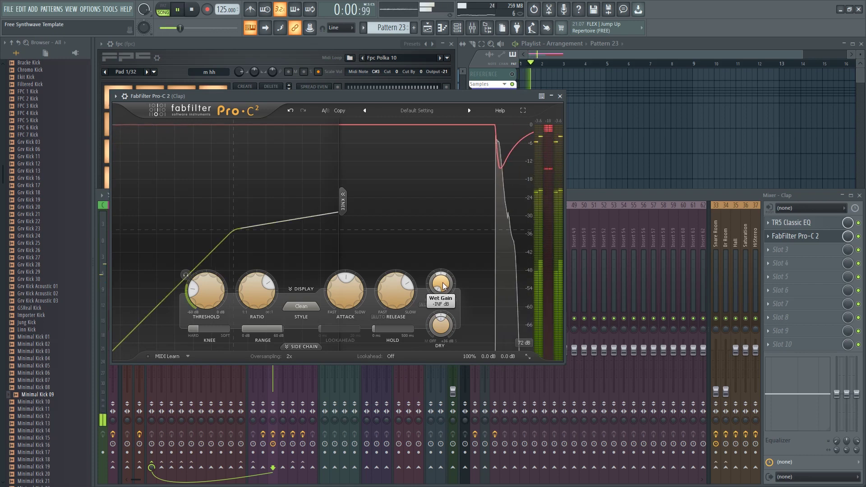
left_click_drag(444, 285, 440, 229)
key("space")
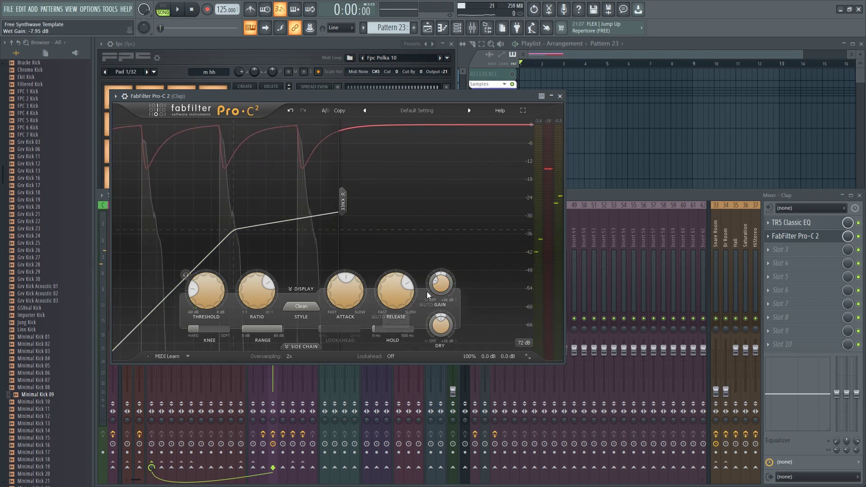
key("space")
left_click_drag(442, 285, 439, 267)
key("space")
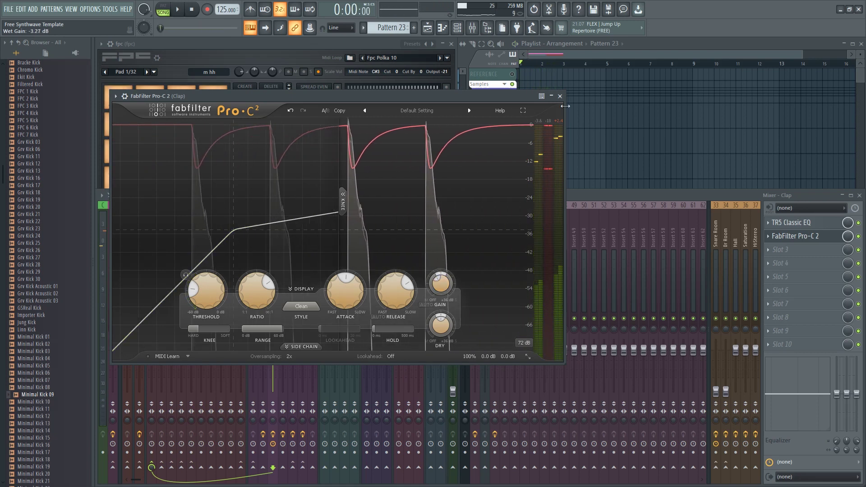
key("Escape")
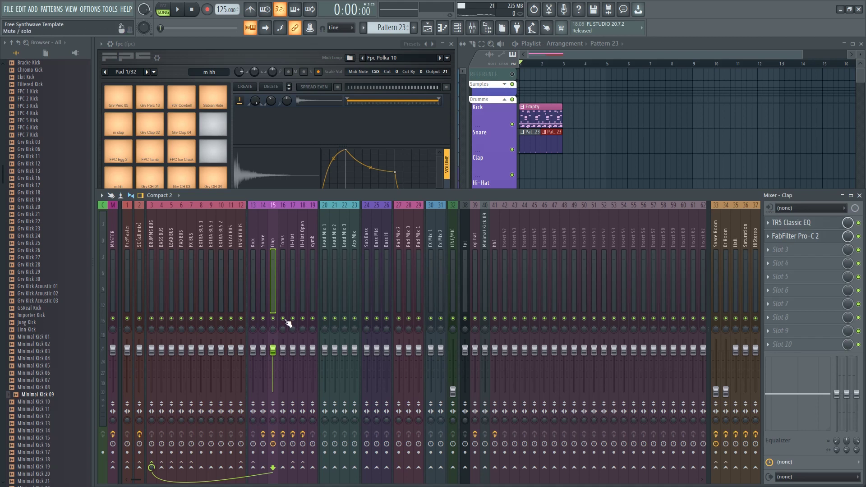
Step: Lower the Clap track's volume to about -3.14 dB and play the drums with the Kick included
key("space")
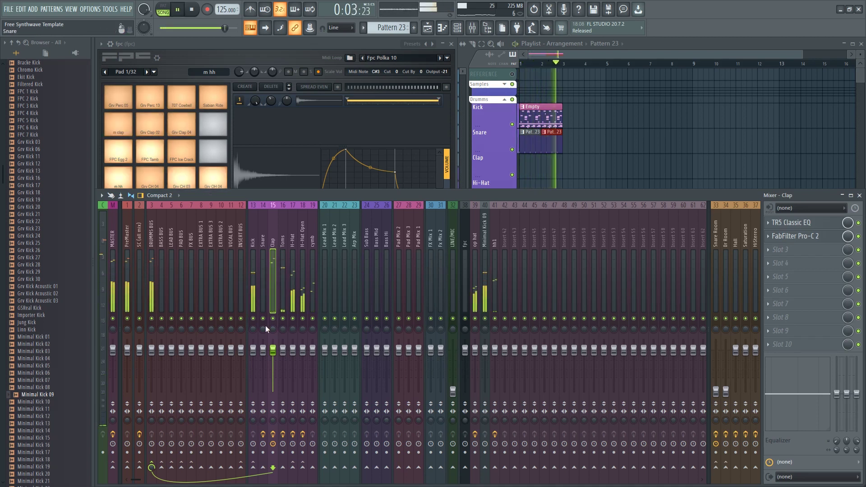
key("space")
left_click_drag(273, 350, 273, 356)
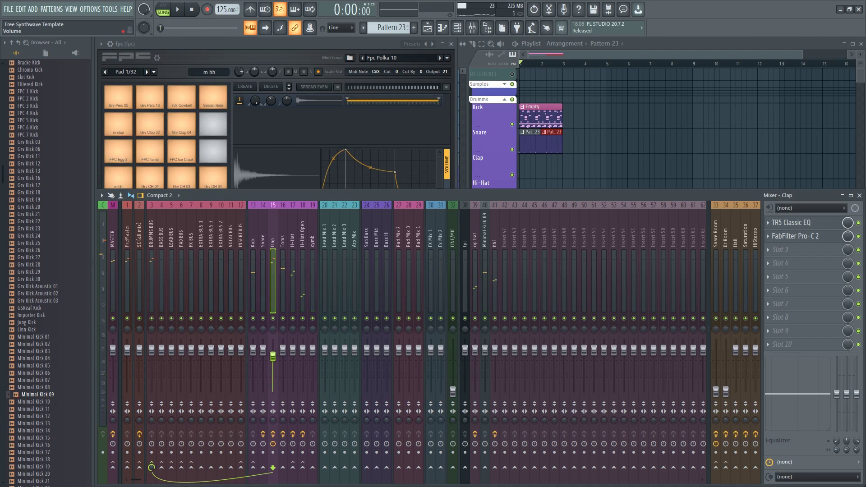
key("space")
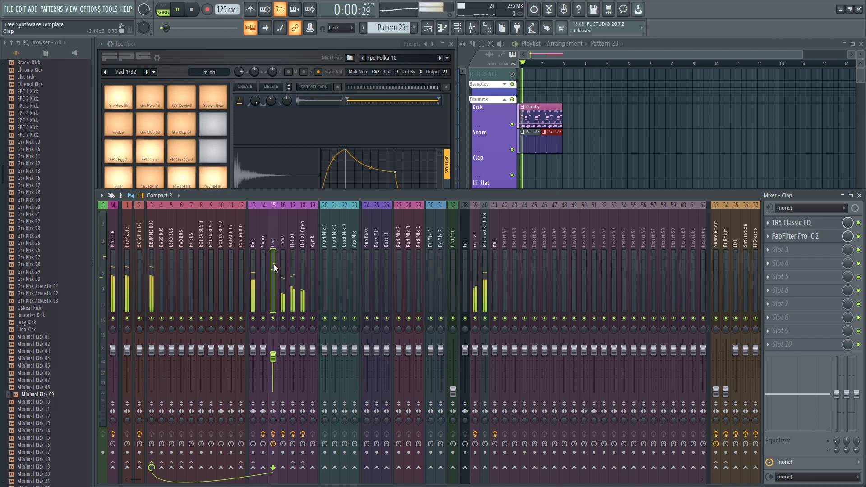
Step: Audition the Grv Clap 02 and Grv Clap 04 pads in the FPC, play the full pattern, and close the FPC window
key("space")
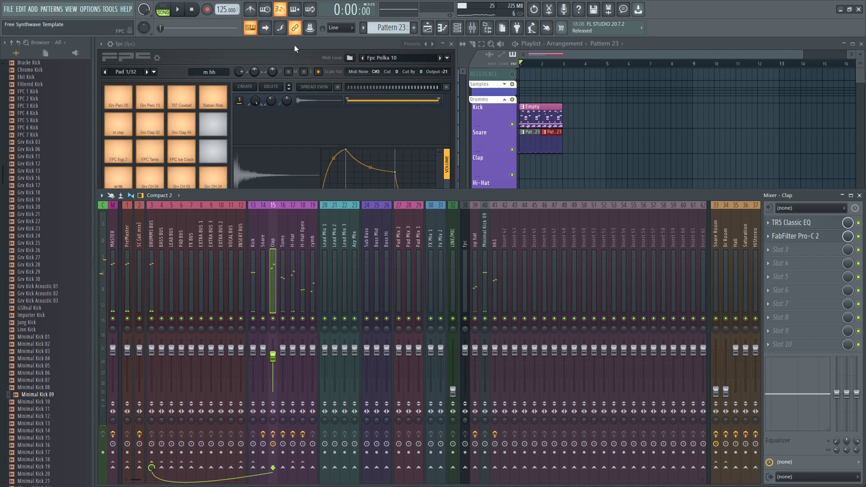
left_click(293, 47)
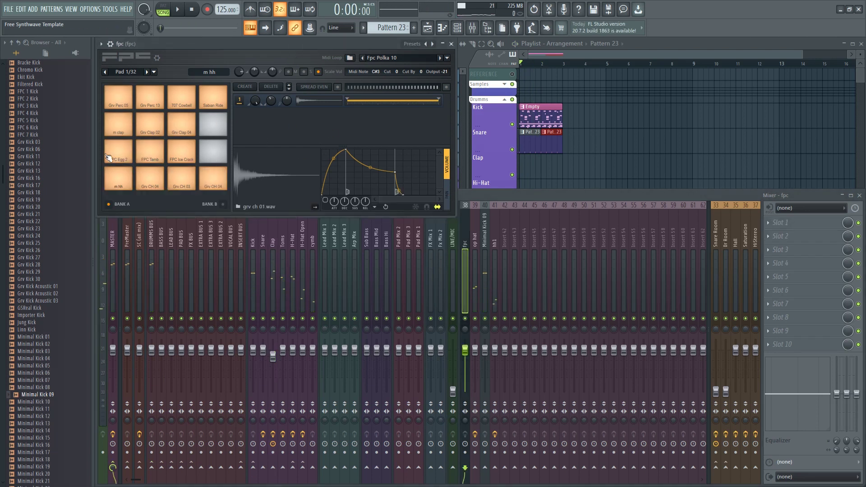
left_click(150, 128)
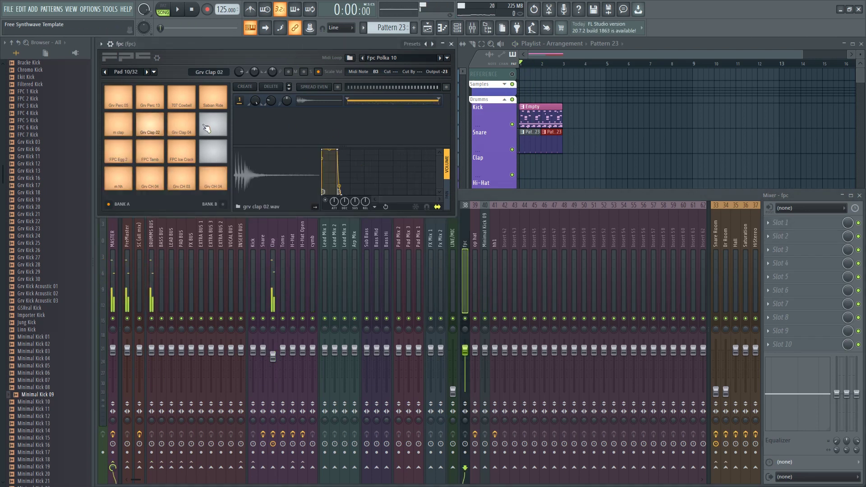
left_click(189, 126)
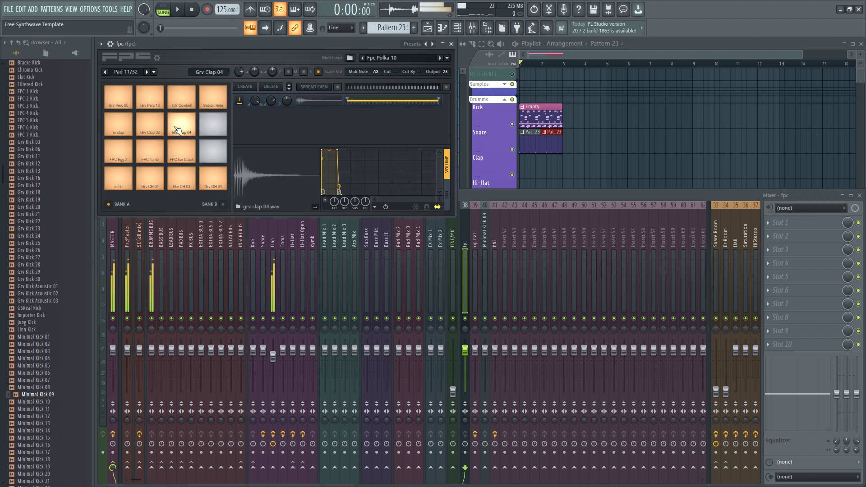
key("space")
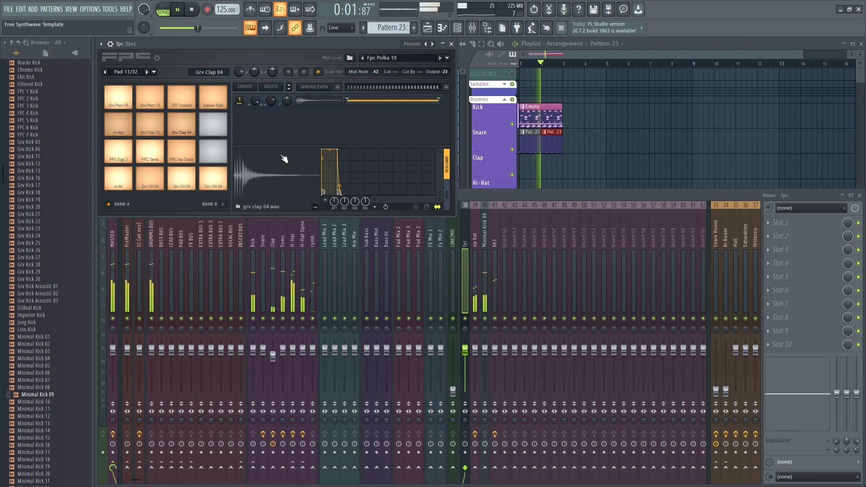
key("space")
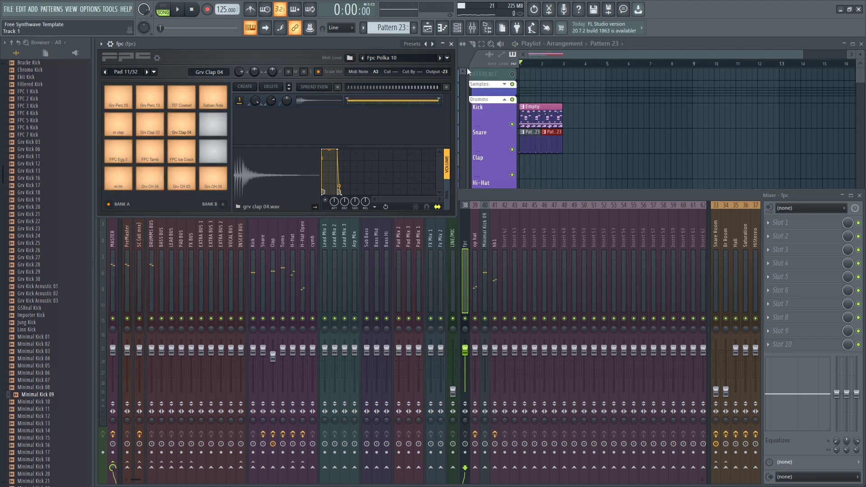
left_click(451, 44)
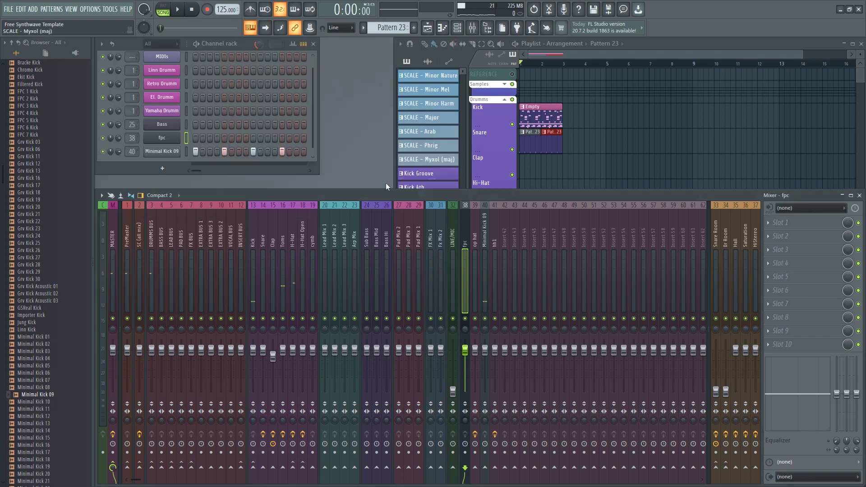
Step: Insert Fruity Parametric EQ 2 in the Minimal Kick 09 track's first slot and start playback
left_click(251, 322)
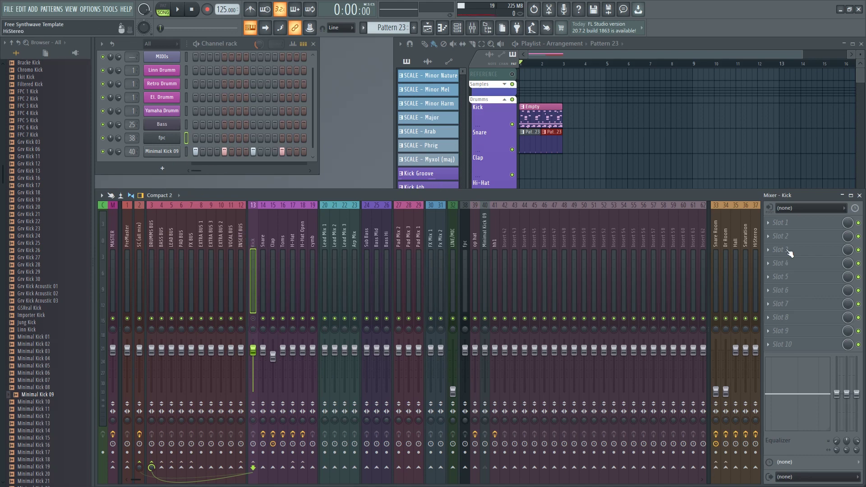
left_click(485, 234)
left_click(780, 223)
left_click(491, 256)
key("space")
left_click(253, 319)
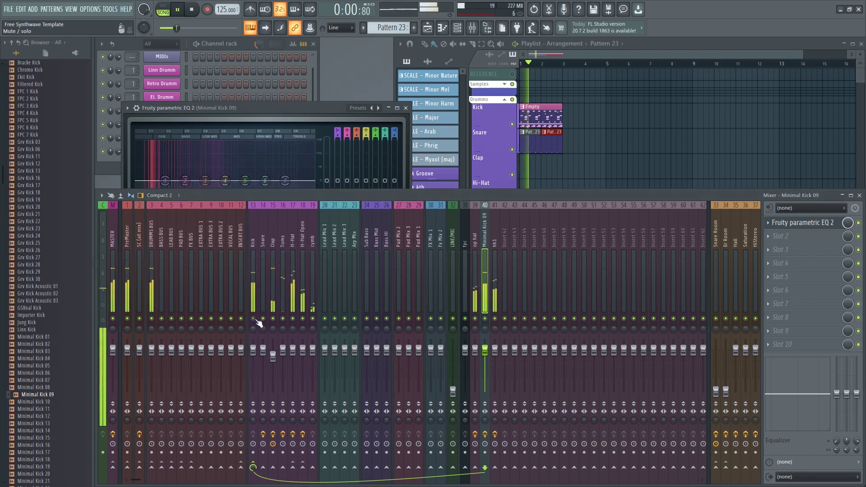
Step: Dip the low mids of the Minimal Kick 09 EQ and boost band 6 by 3.3 dB at 7009 Hz during playback
left_click_drag(226, 182, 174, 178)
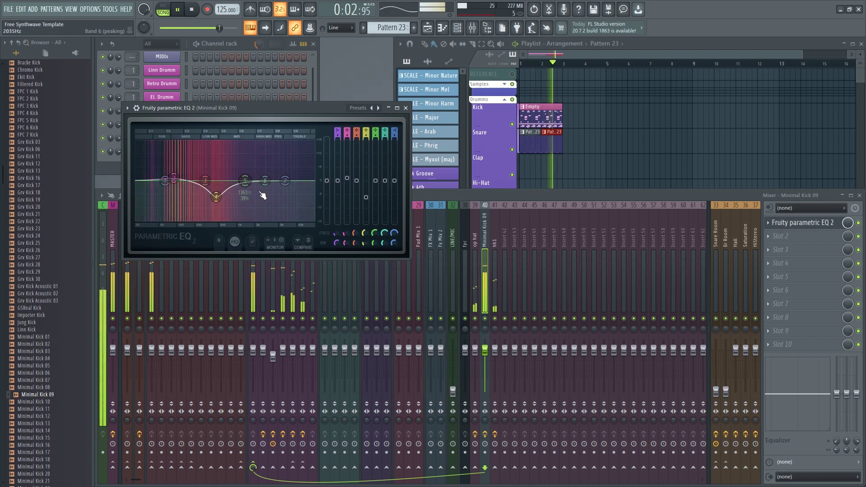
left_click_drag(266, 181, 288, 174)
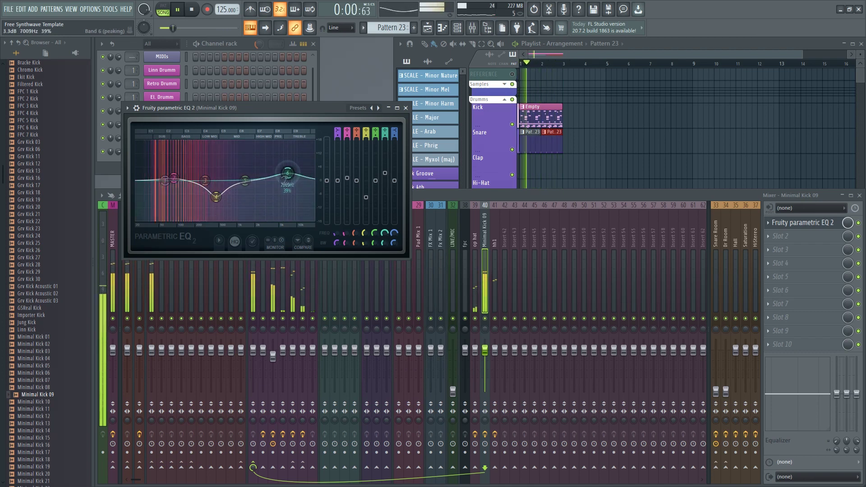
left_click(406, 108)
key("space")
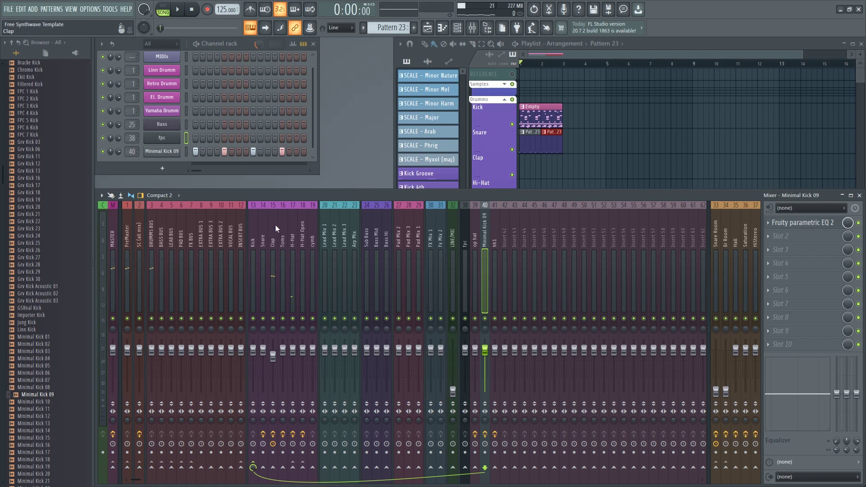
Step: Insert FabFilter Pro-Q 3 in the cymb track's first slot and play the drums to inspect its spectrum
left_click(475, 239)
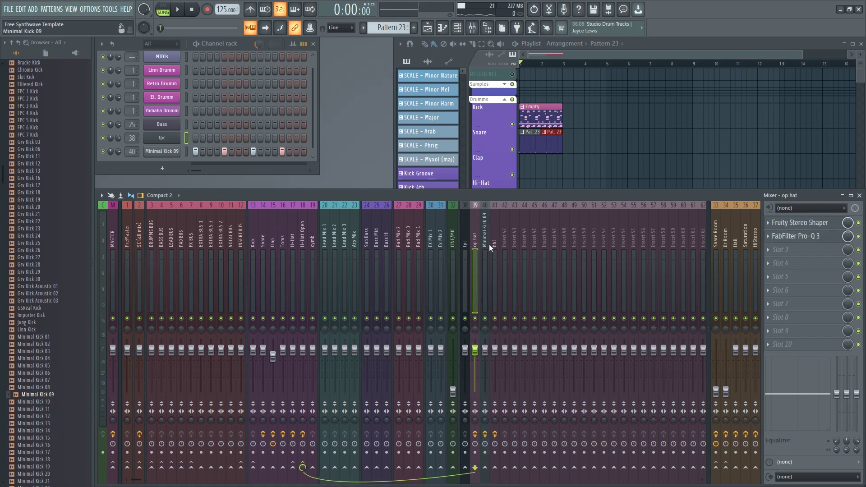
left_click(490, 234)
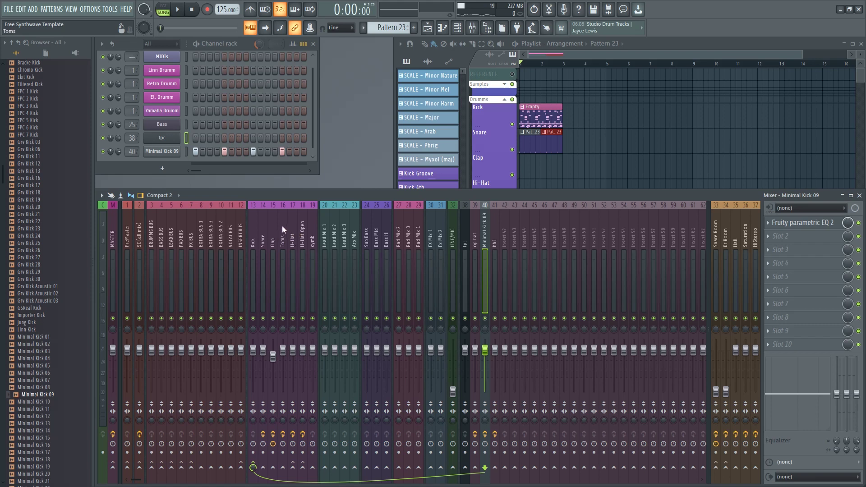
left_click(308, 229)
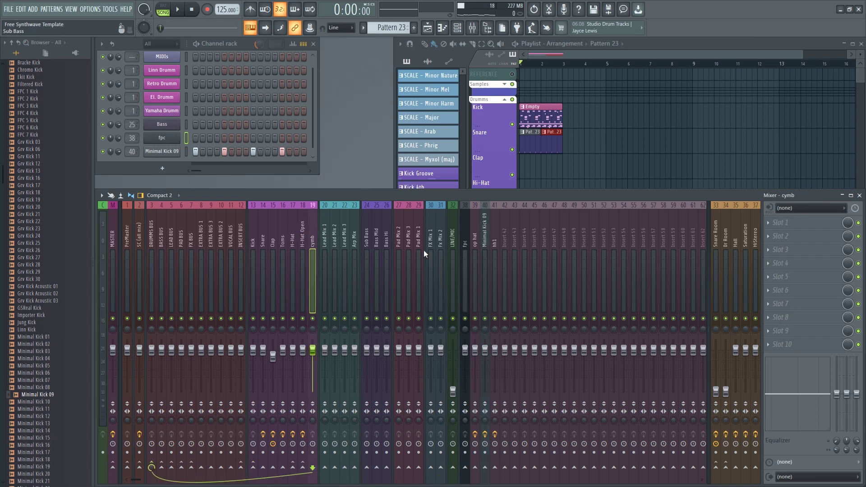
left_click(767, 223)
left_click(409, 448)
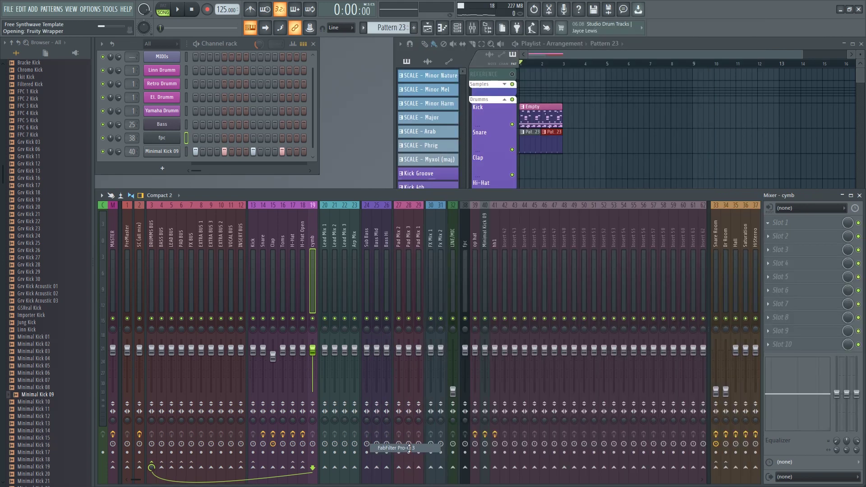
key("space")
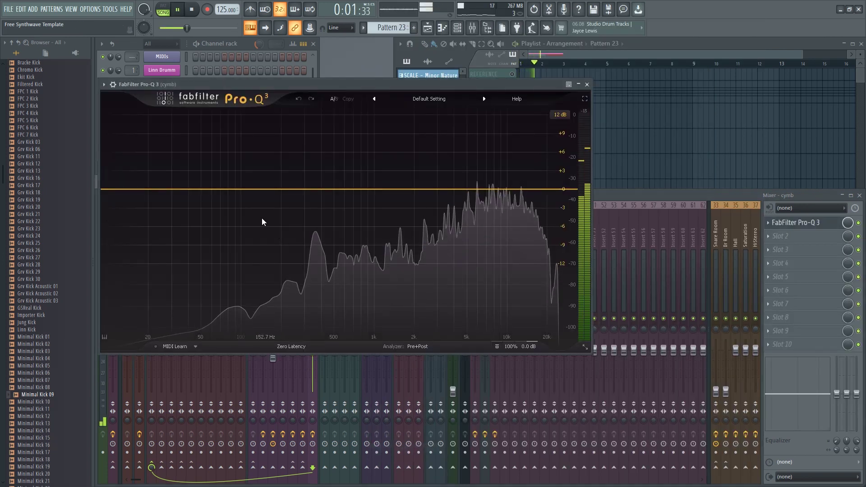
key("space")
Step: Add a low cut at about 467 Hz and a -3.20 dB bell at 3315 Hz with a Q of 1.462 to the cymb EQ
left_click(107, 188)
left_click_drag(107, 188, 329, 196)
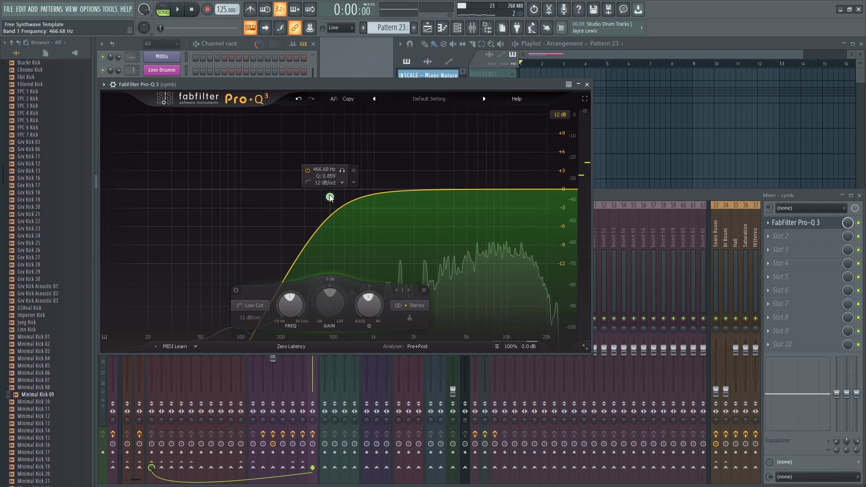
left_click(459, 195)
left_click_drag(459, 196, 442, 208)
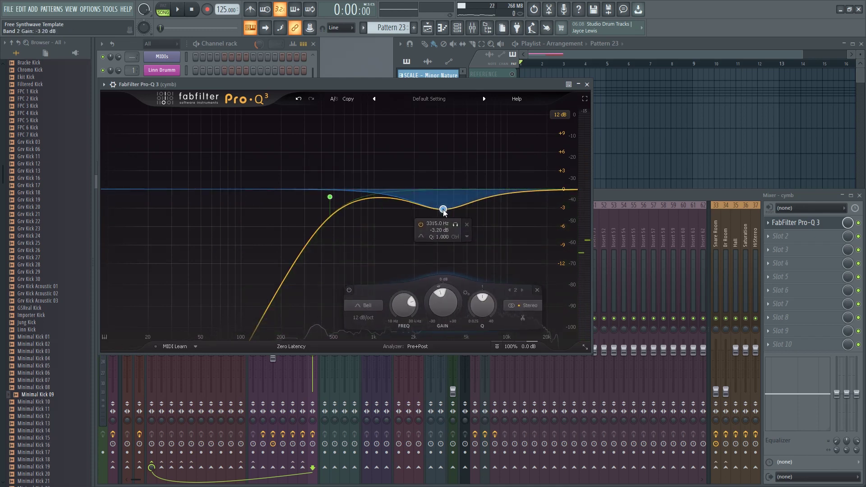
scroll(443, 207, "up", 2)
Step: Add a high shelf of about +2.18 dB at 25862 Hz to the cymb EQ and start playback
left_click(565, 187)
left_click_drag(565, 187, 562, 182)
key("space")
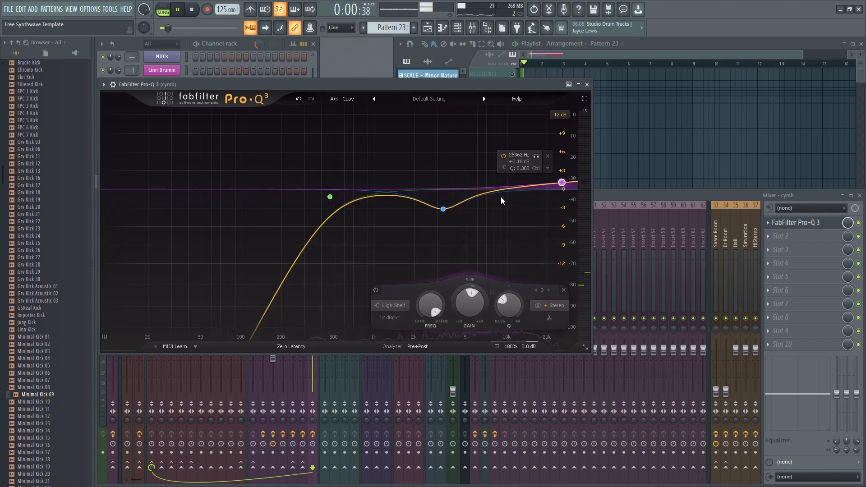
Step: Lower the cymb EQ's low-cut frequency and set the 3315 Hz bell's gain to -2.25 dB while listening
left_click_drag(444, 210, 442, 215)
left_click_drag(330, 197, 355, 195)
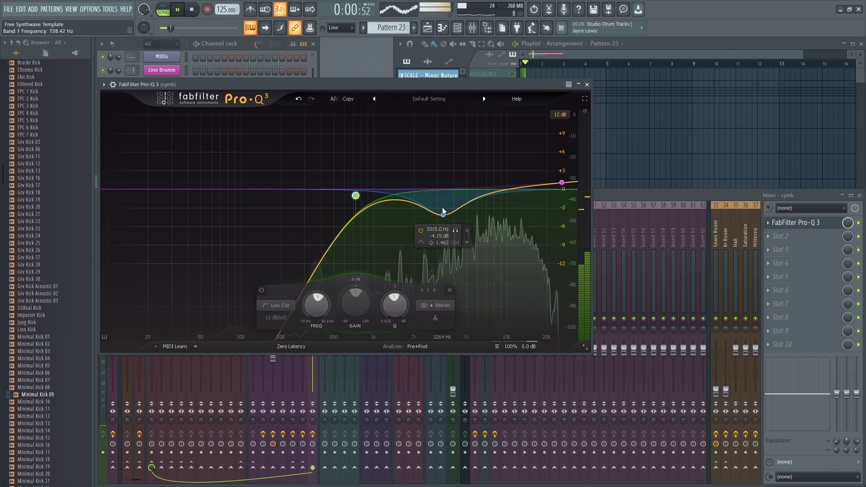
left_click_drag(355, 196, 316, 197)
mouse_move(443, 214)
left_mouse_down()
mouse_move(442, 224)
mouse_move(442, 202)
left_mouse_up()
key("space")
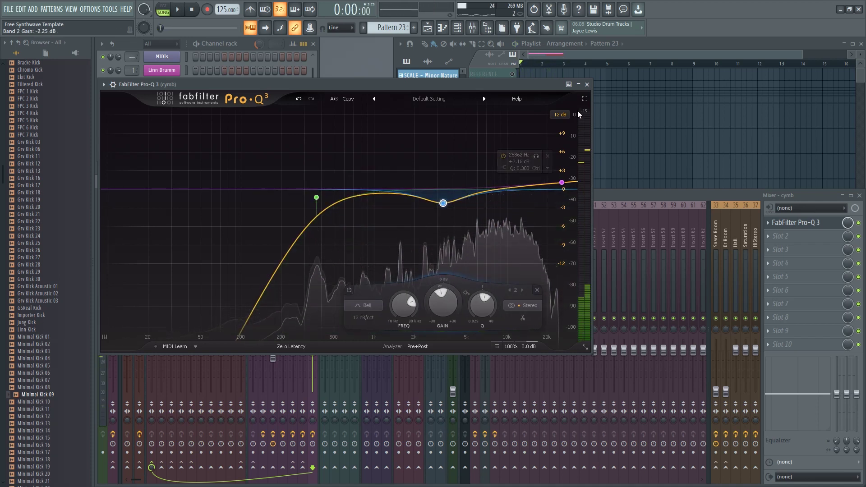
left_click(587, 85)
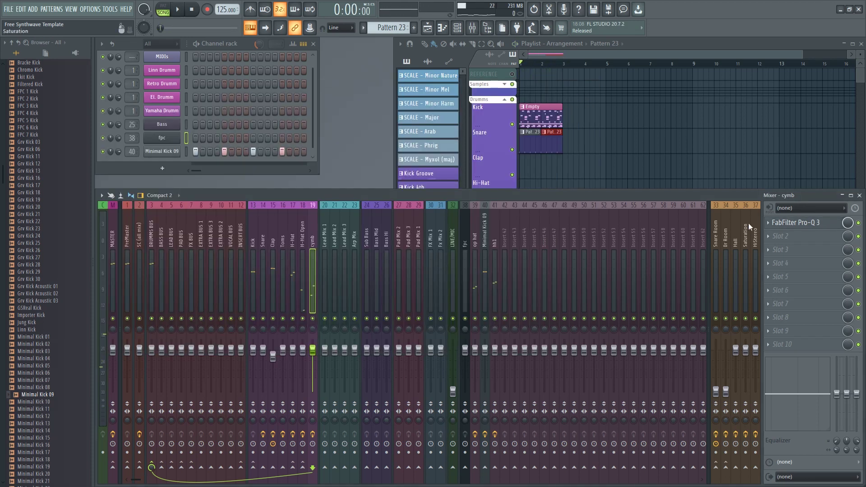
left_click(281, 241)
left_click(292, 239)
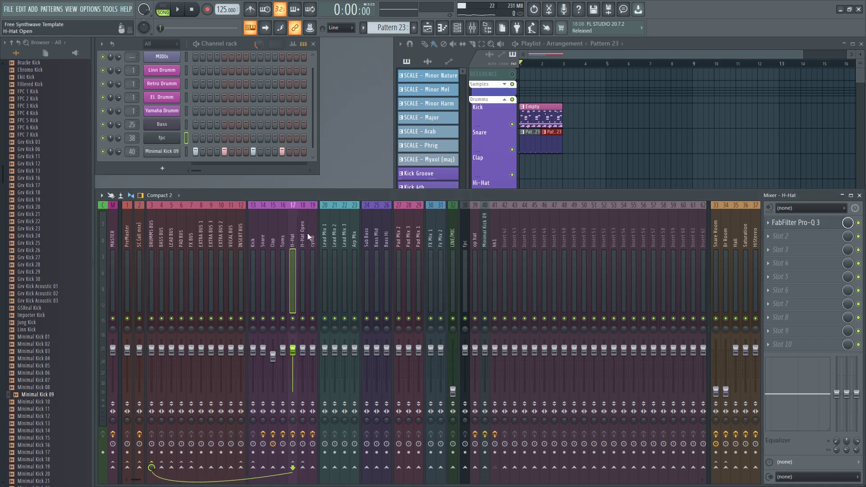
left_click(302, 238)
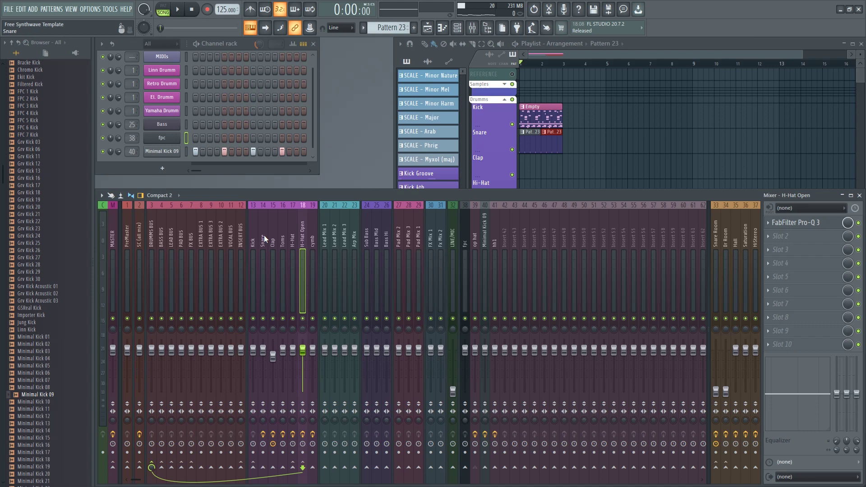
left_click(294, 237)
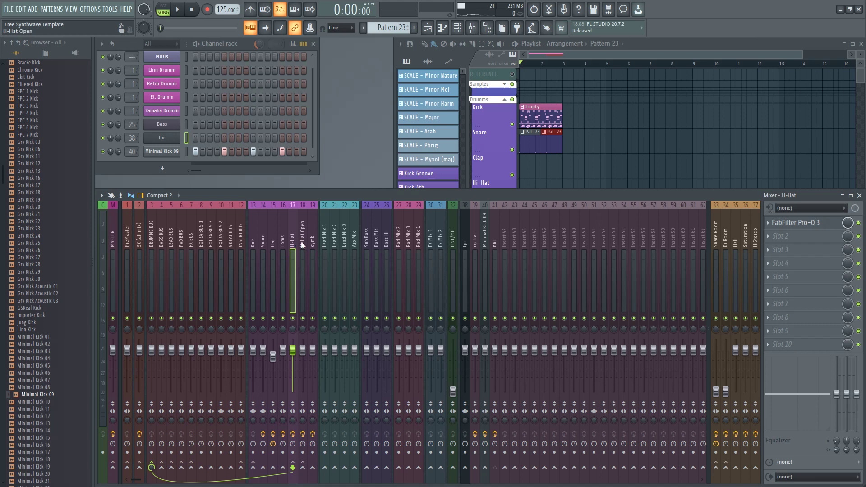
Step: Insert ValhallaRoom in the Toms track's second slot and audition the soloed Toms with the default reverb
left_click(284, 246)
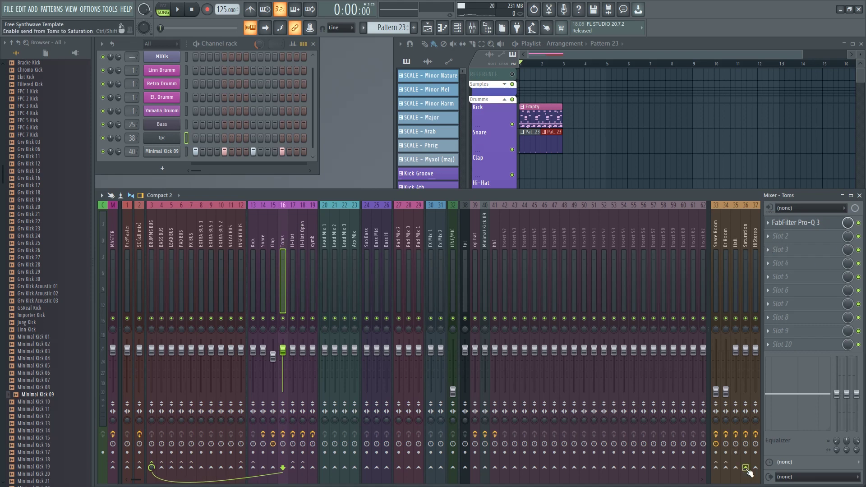
left_click(770, 236)
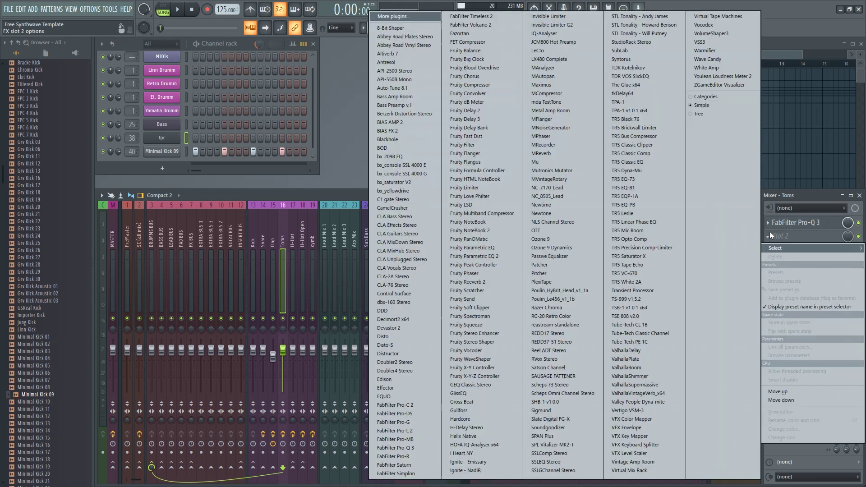
left_click(643, 369)
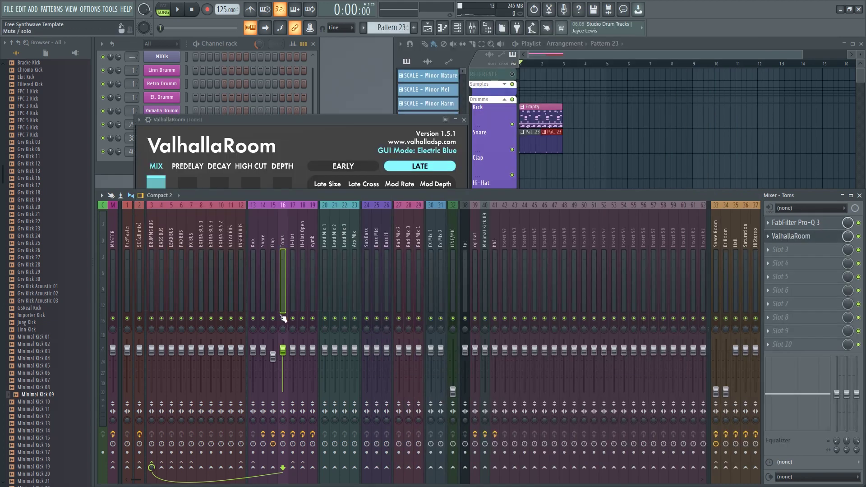
key("space")
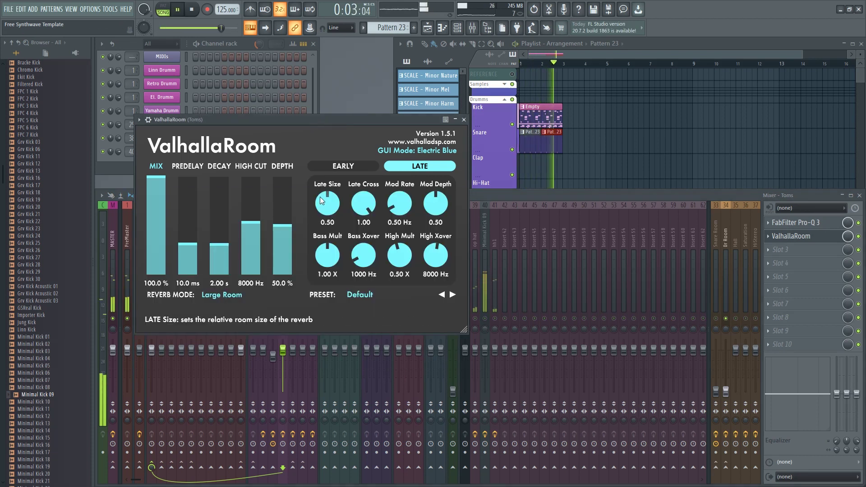
key("space")
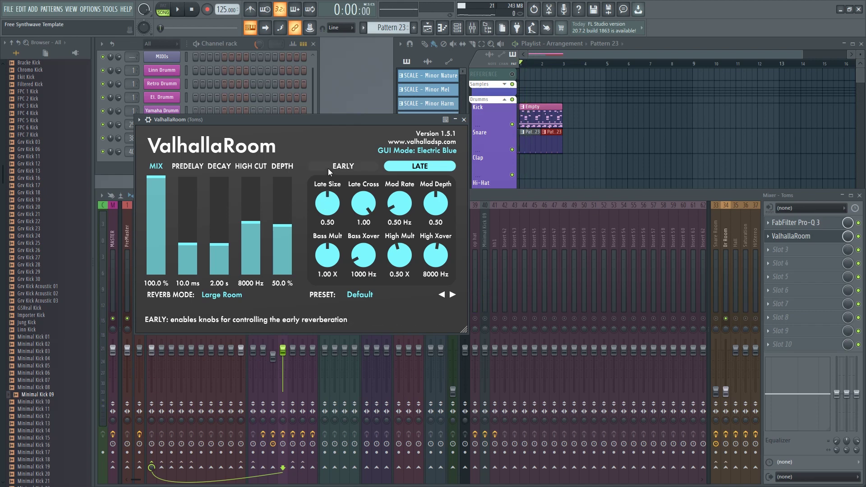
left_click(362, 296)
mouse_move(391, 363)
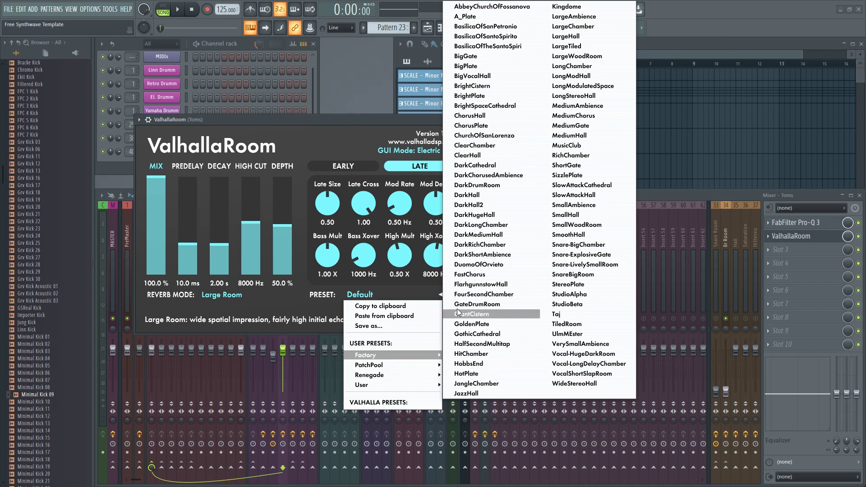
left_click(378, 114)
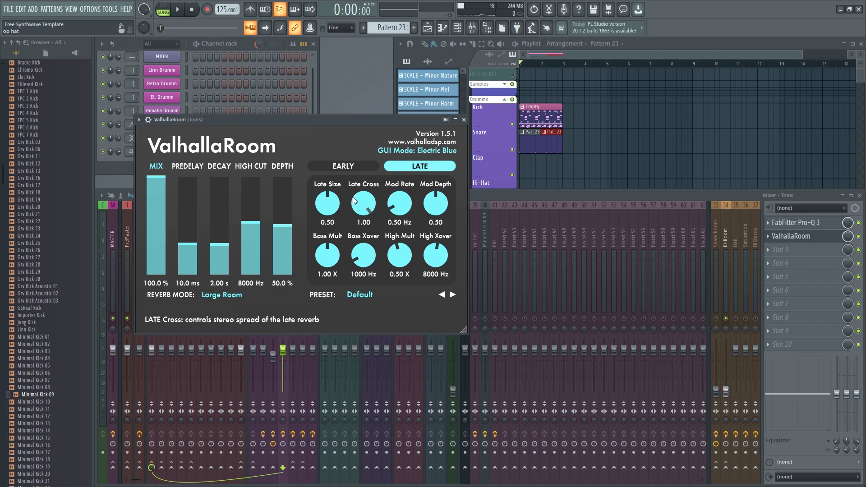
left_click(777, 250)
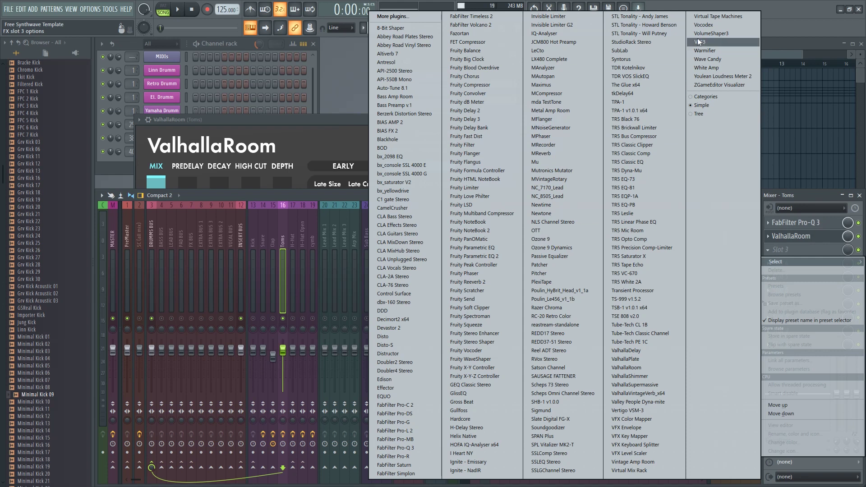
left_click(799, 200)
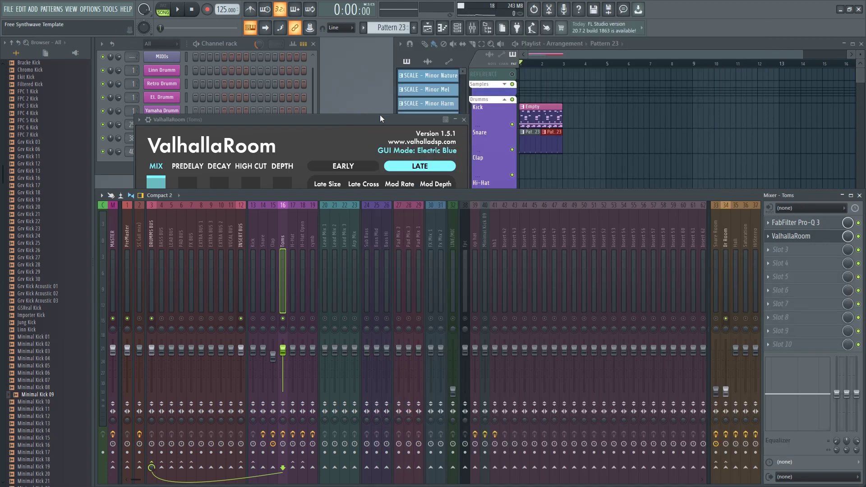
Step: Set the Toms reverb's early size to 27.8 ms, early send to 0.44 and depth to 73.7%
left_click(364, 122)
left_click_drag(364, 122, 510, 45)
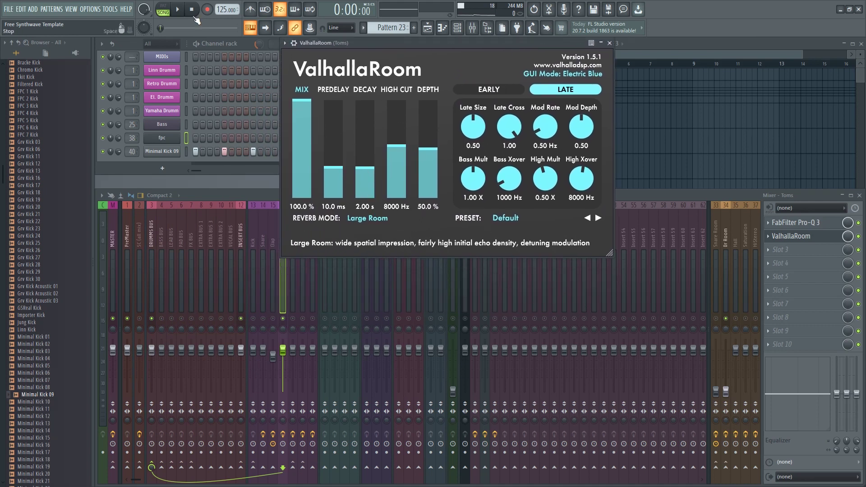
left_click(489, 89)
left_click_drag(478, 137, 474, 137)
left_click_drag(473, 180, 474, 170)
left_click_drag(428, 149, 436, 125)
Step: Set the late reverb's bass multiplier to 0.51 X, bass crossover to 370 Hz, high multiplier to 0.67 X and high crossover to 6630 Hz
left_click(548, 88)
left_click_drag(472, 178, 476, 202)
left_click_drag(515, 175, 478, 193)
left_click_drag(554, 179, 583, 180)
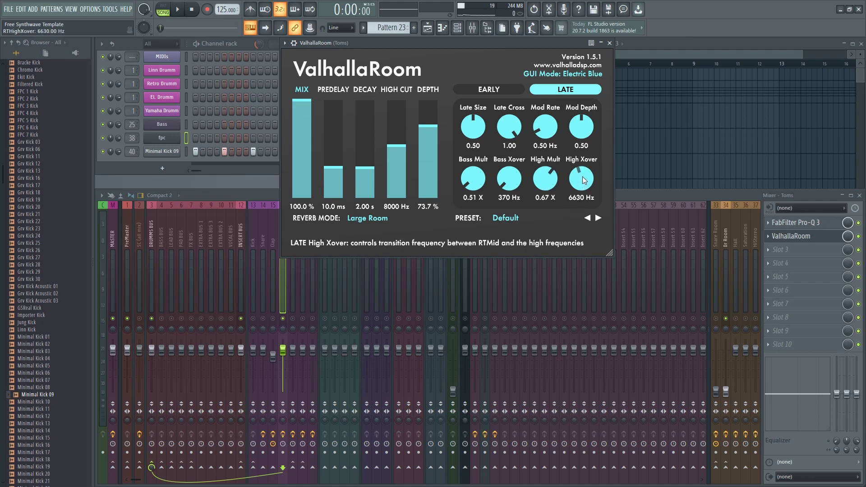
Step: Raise the Toms reverb's early send to 0.70 and its depth to 82.9%
left_click(489, 89)
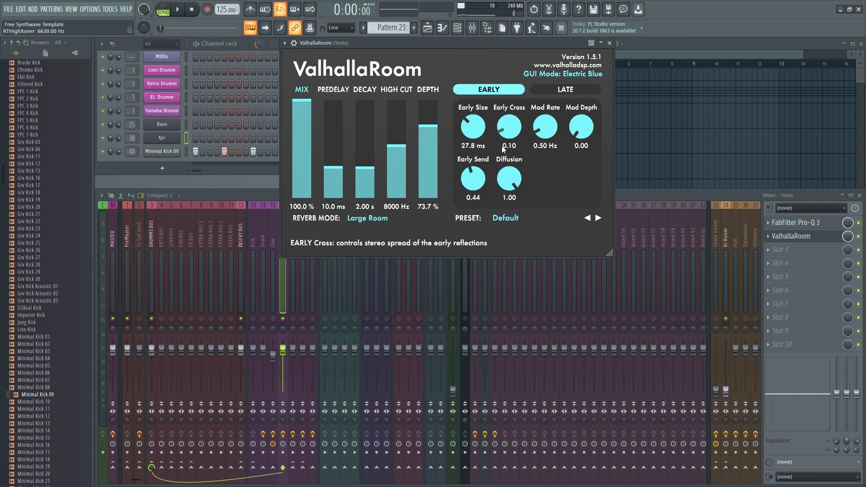
scroll(478, 184, "up", 3)
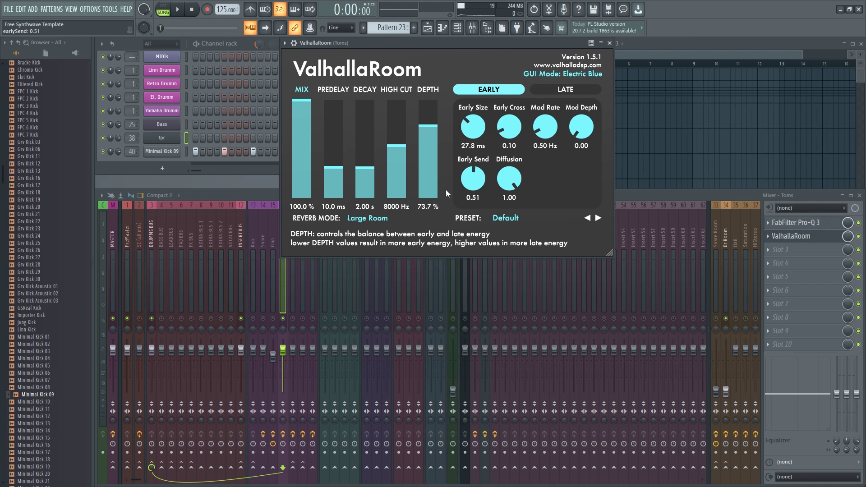
left_click_drag(477, 173, 475, 160)
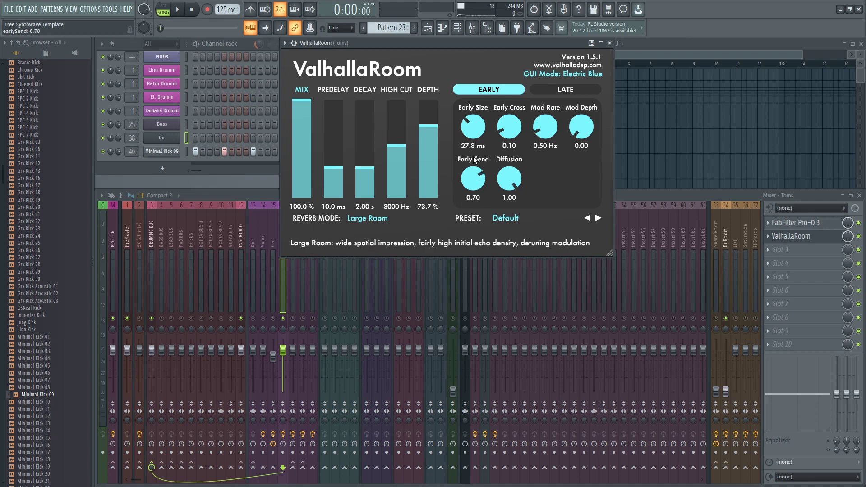
scroll(435, 124, "up", 4)
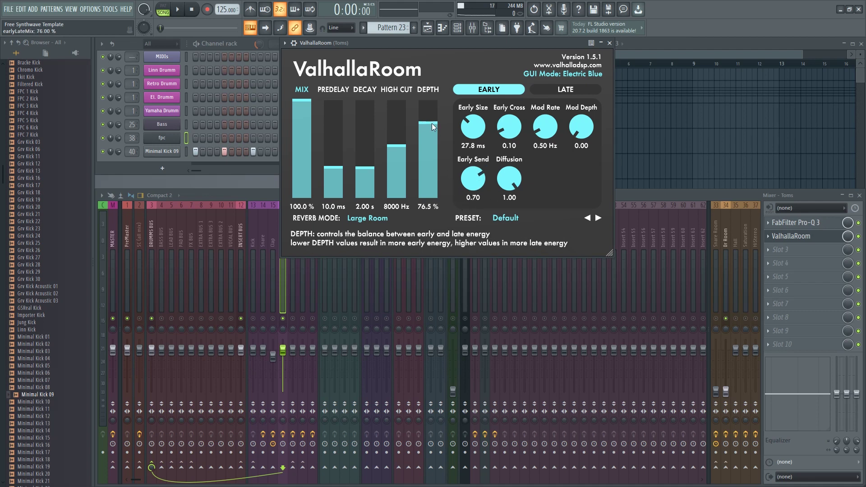
left_click(570, 91)
left_click(493, 94)
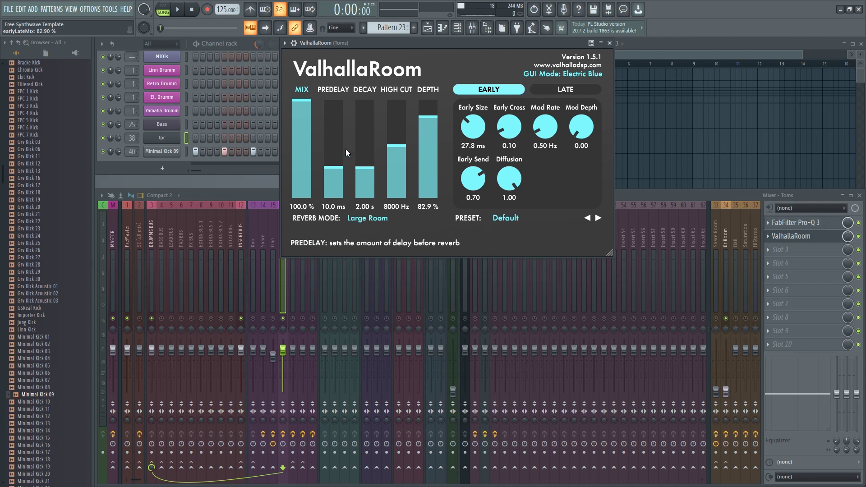
Step: Set the reverb's decay to 1.72 s and its high cut to 6350 Hz while the soloed Toms play
left_click(179, 14)
left_click_drag(369, 169, 372, 169)
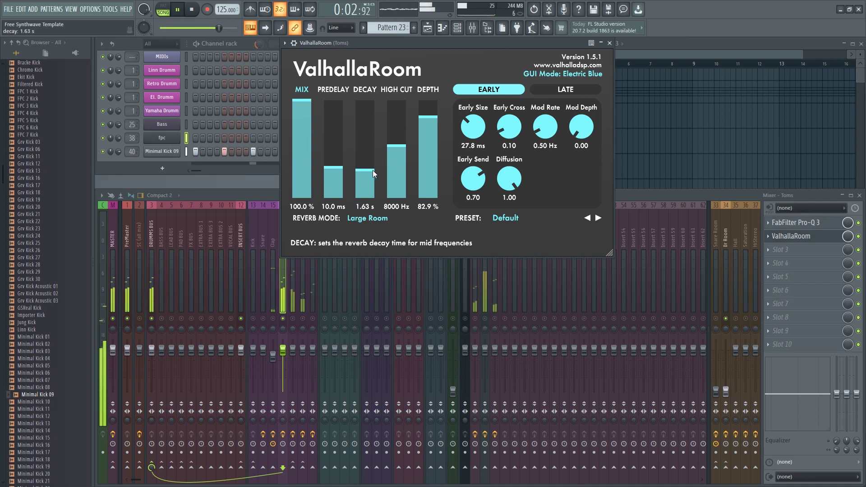
left_click_drag(394, 153, 388, 157)
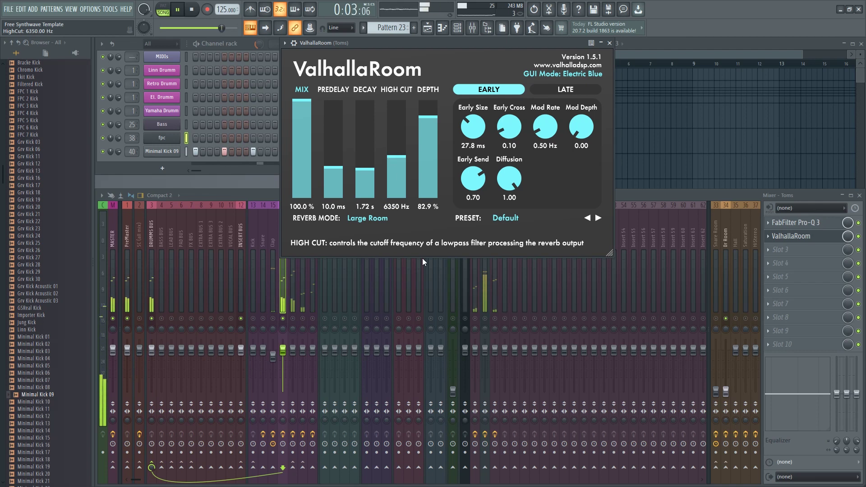
Step: Unsolo the Toms and, against the full drum mix, set the reverb's mix to 5.1% and decay to 0.90 s
left_click(485, 320)
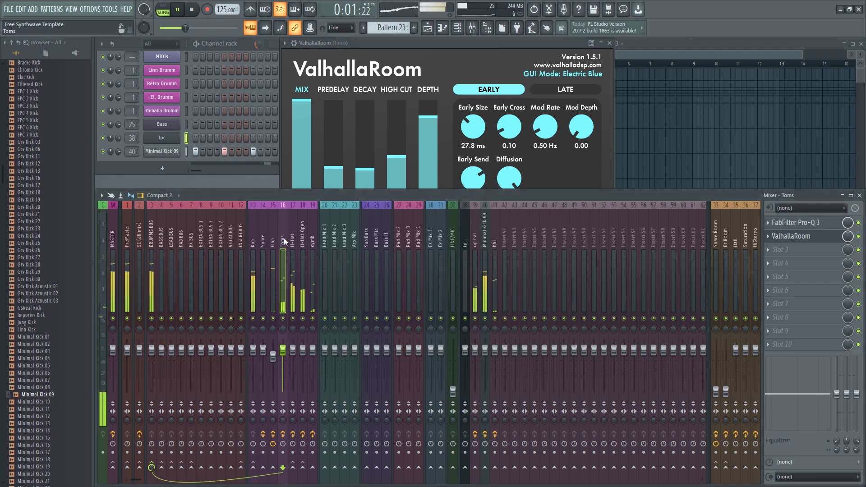
left_click(194, 10)
left_click_drag(306, 106, 307, 157)
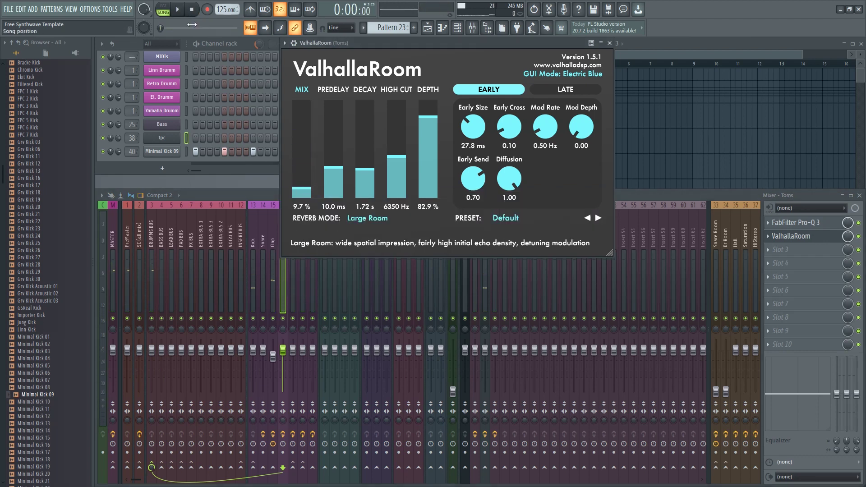
left_click(179, 13)
left_click_drag(301, 188, 301, 194)
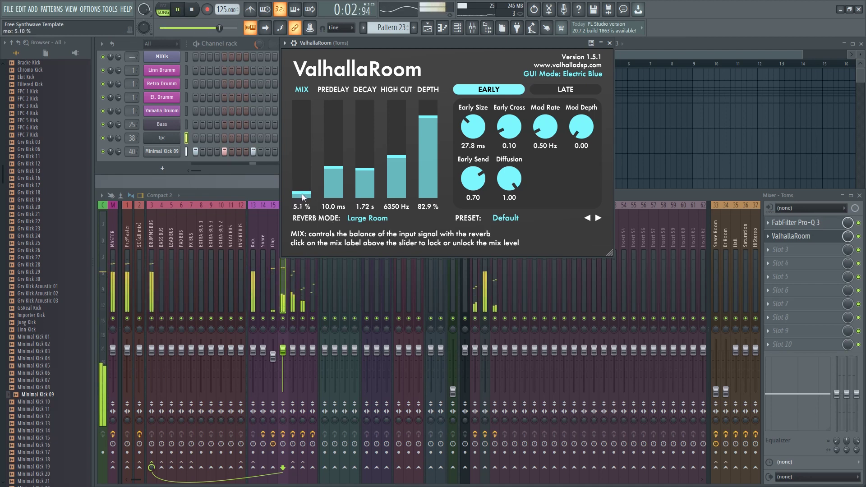
left_click_drag(364, 169, 357, 175)
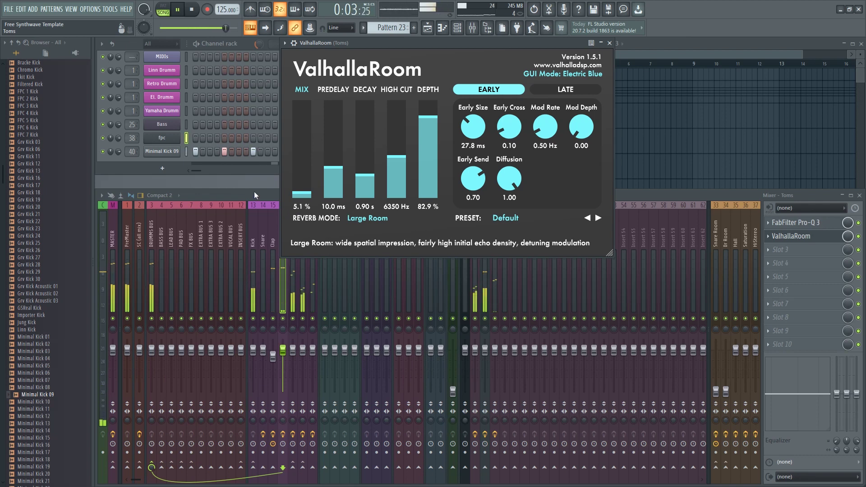
left_click(253, 192)
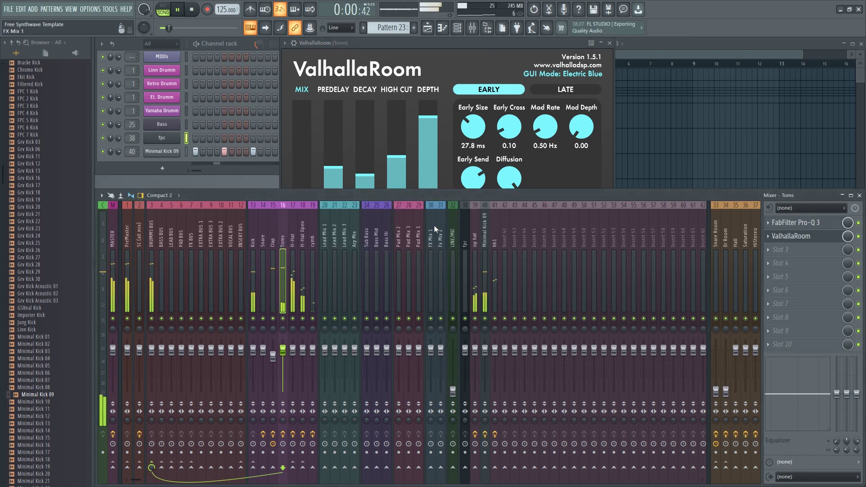
key("space")
Step: Save the current ValhallaRoom settings as a user preset named 123
left_click(498, 43)
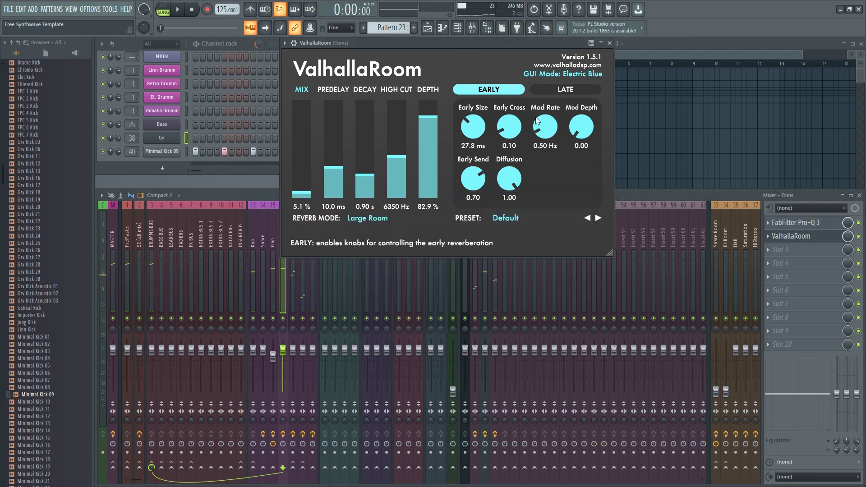
left_click(511, 220)
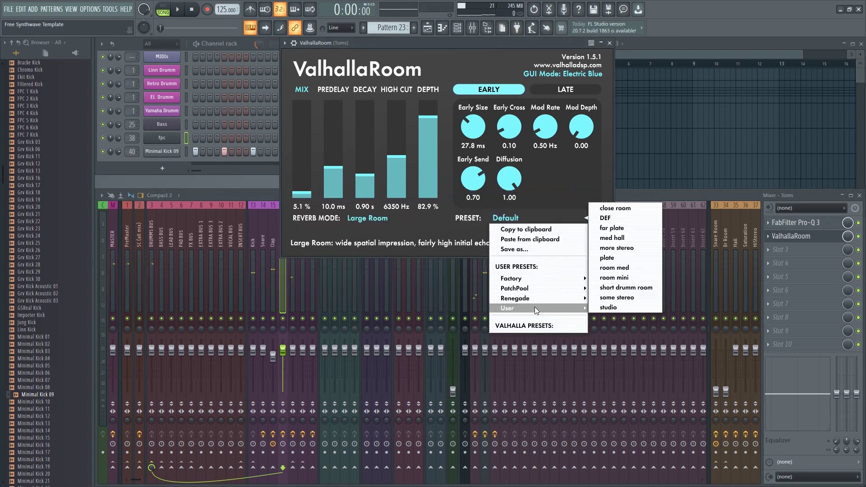
left_click(514, 248)
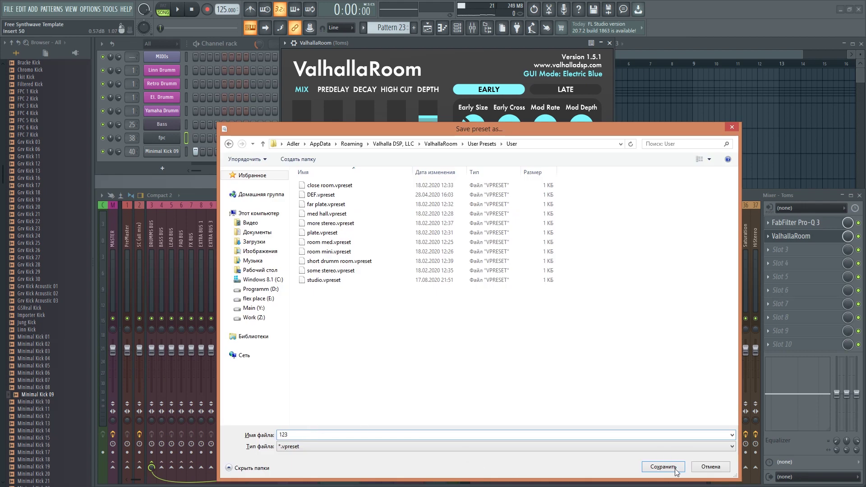
left_click(662, 466)
Step: Delete ValhallaRoom from the Toms track's second effect slot
left_click(770, 239)
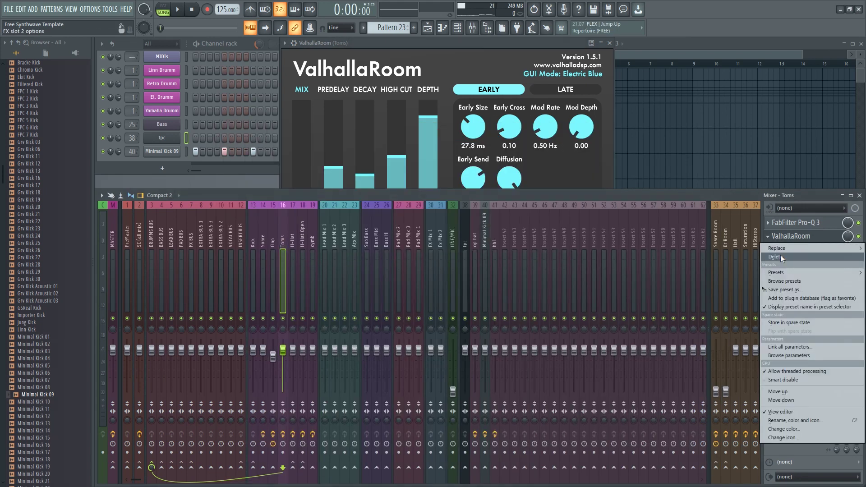
left_click(780, 256)
left_click(477, 277)
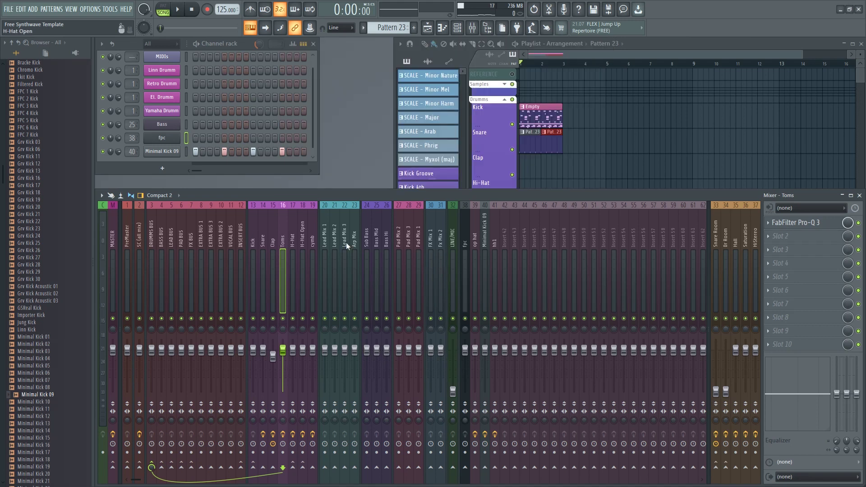
Step: Delete Fruity parametric EQ 2 and Fruity Stereo Shaper from the HiStereo track
left_click(756, 235)
left_click(768, 236)
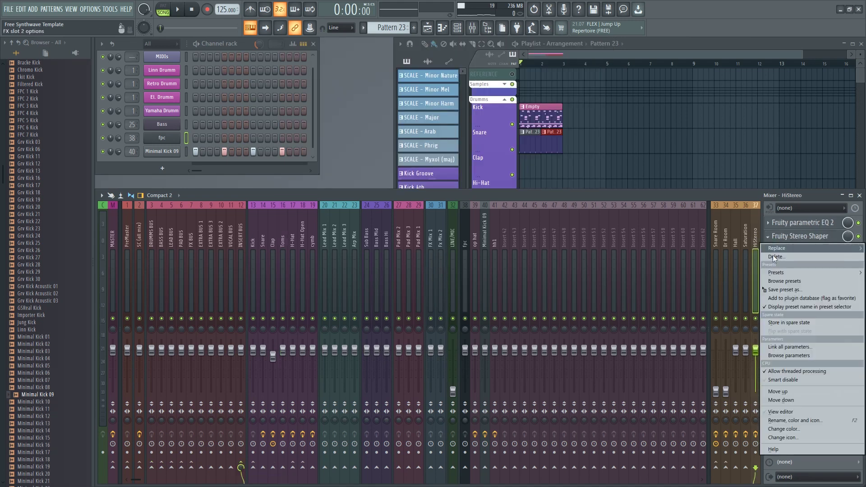
left_click(775, 257)
left_click(476, 277)
left_click(769, 236)
left_click(776, 255)
left_click(477, 278)
left_click(282, 233)
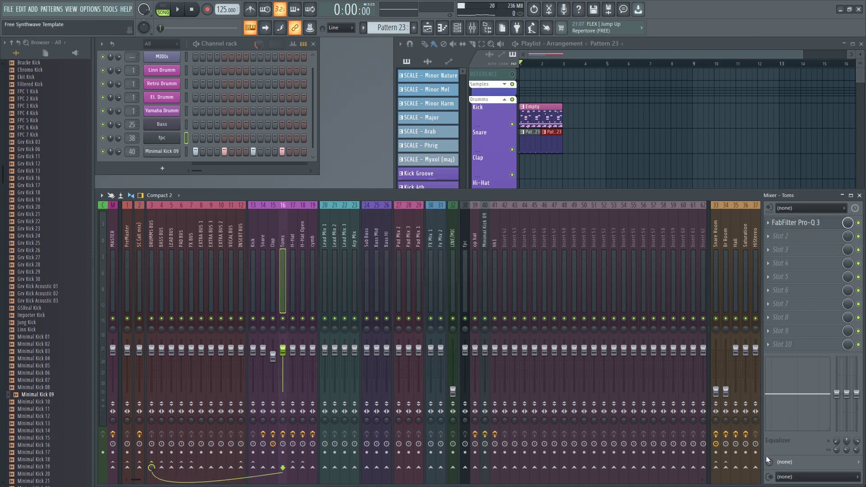
Step: Insert ValhallaRoom in the HiStereo track's first slot, load the user preset 123 and close the plugin with the drums playing
left_click(751, 249)
left_click(769, 222)
mouse_move(774, 235)
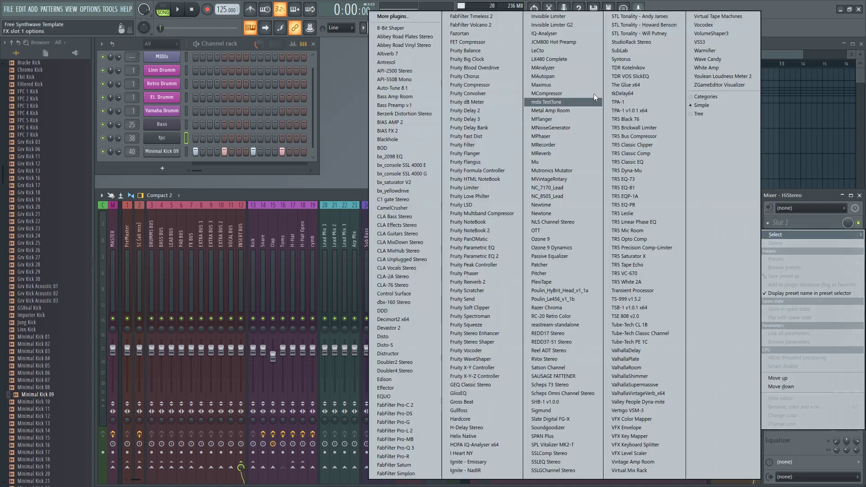
left_click(651, 366)
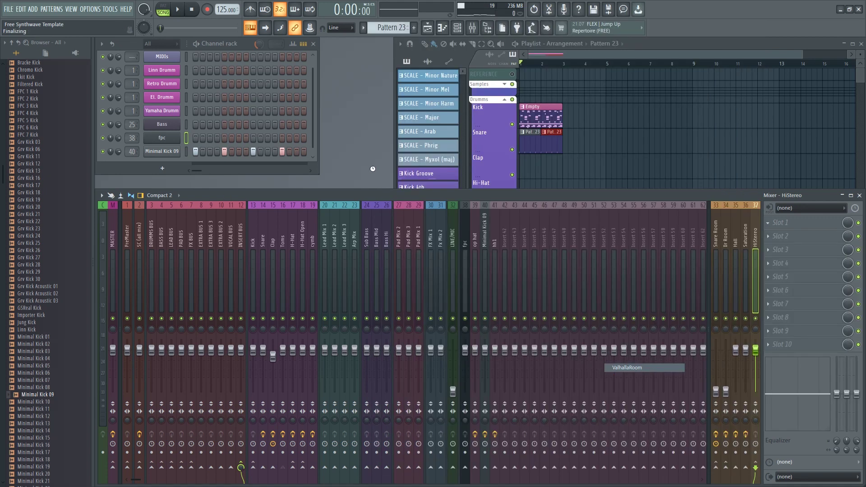
left_click(327, 344)
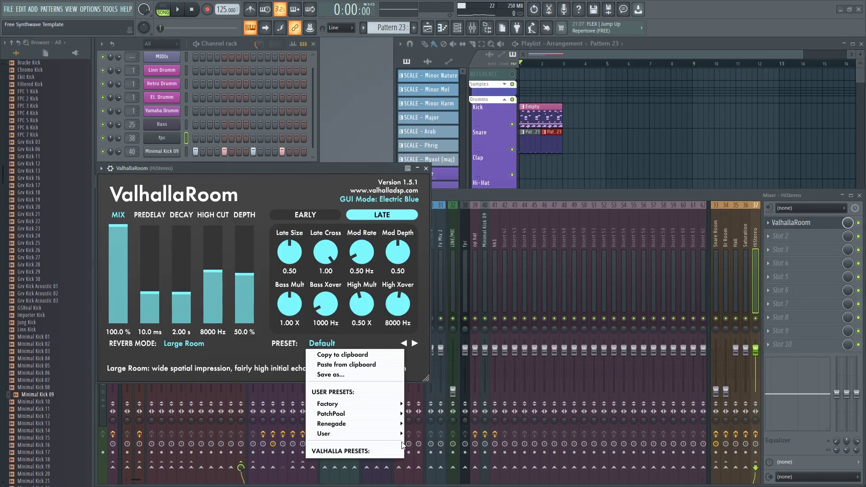
mouse_move(394, 434)
left_click(429, 323)
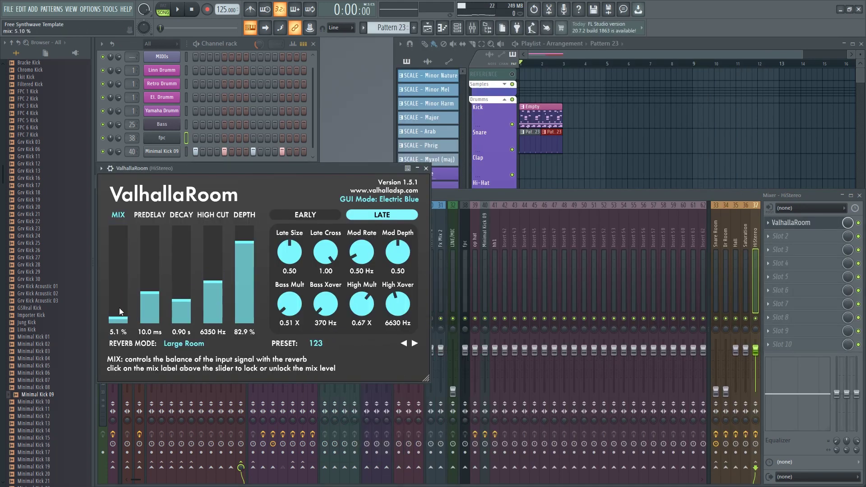
key("space")
left_click(418, 169)
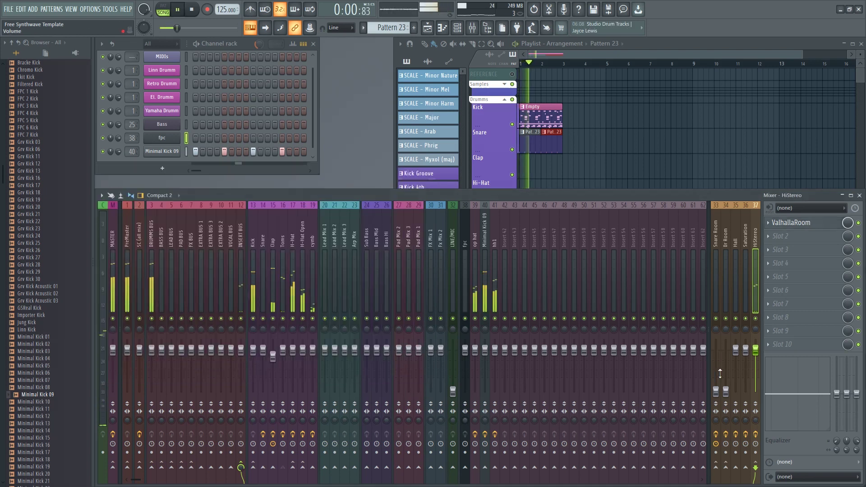
Step: Send the Toms track to HiStereo and adjust the send level while listening
left_click(283, 253)
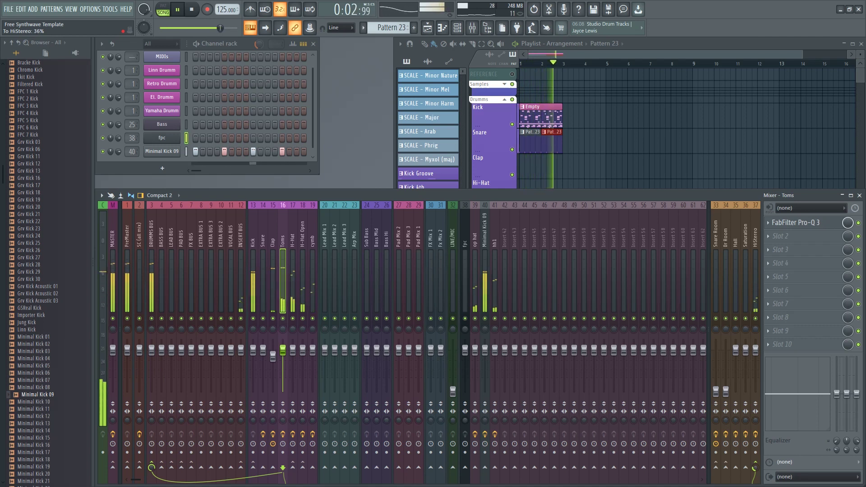
left_click_drag(756, 468, 755, 470)
key("space")
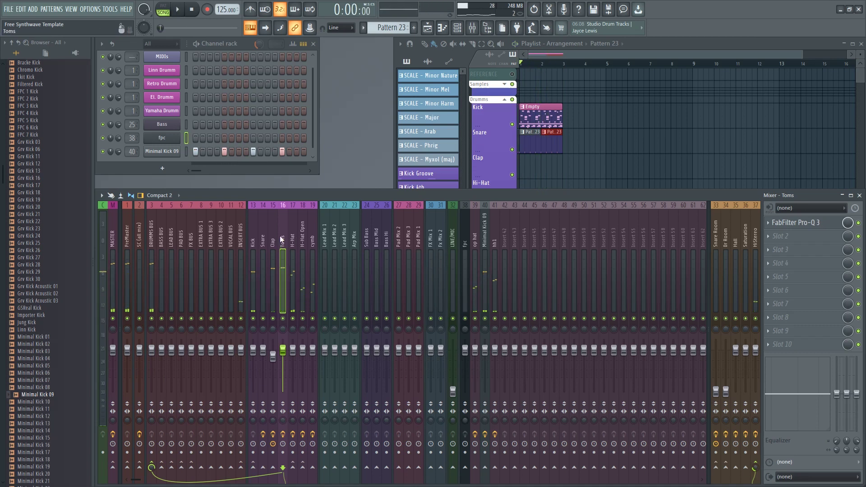
Step: Send the Clap track to HiStereo as well and readjust the Toms send level during playback
left_click(273, 240)
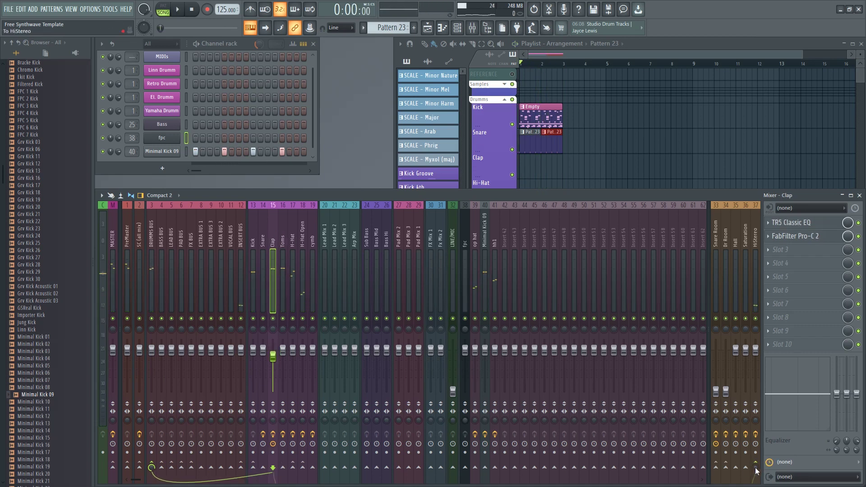
key("space")
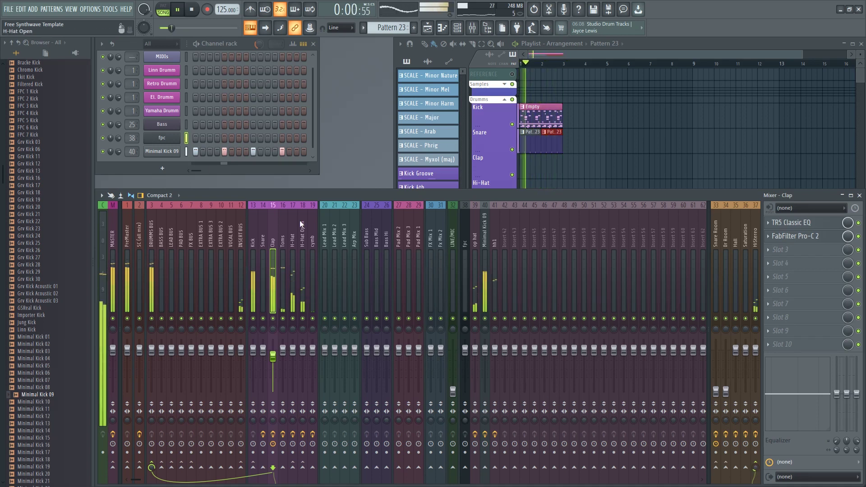
left_click(285, 230)
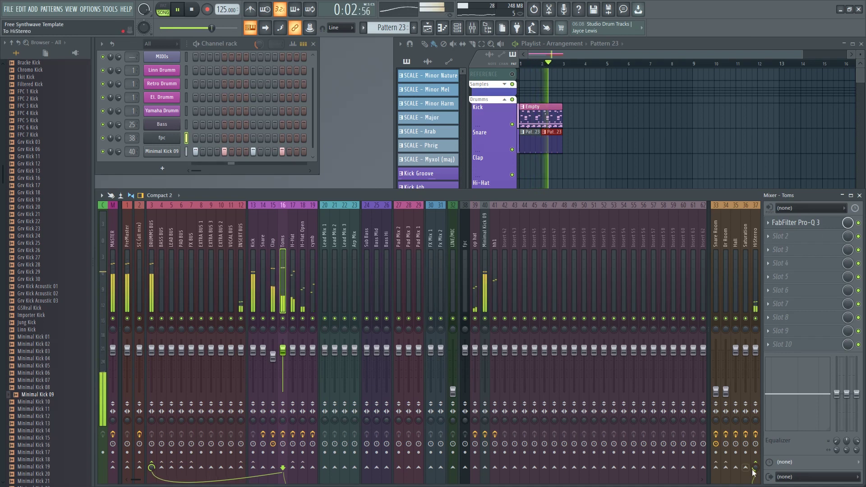
left_click_drag(755, 468, 757, 470)
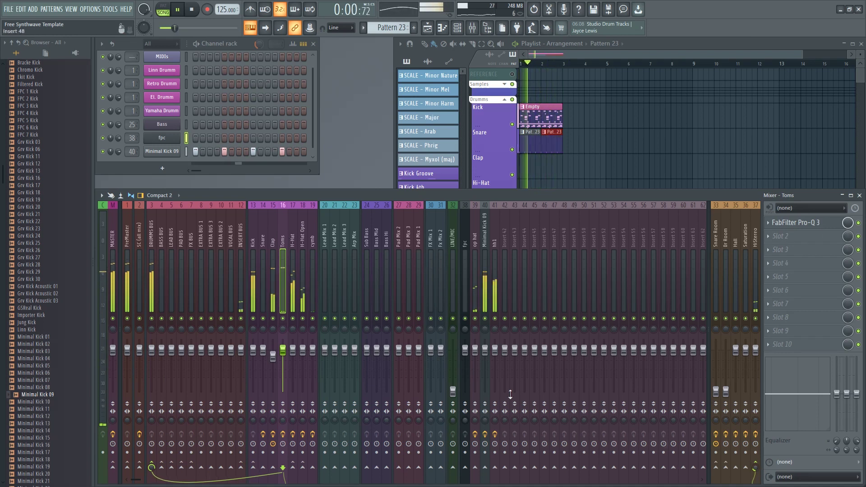
key("space")
Step: Send the cymb track to HiStereo at about 26% while the drums play
left_click(293, 240)
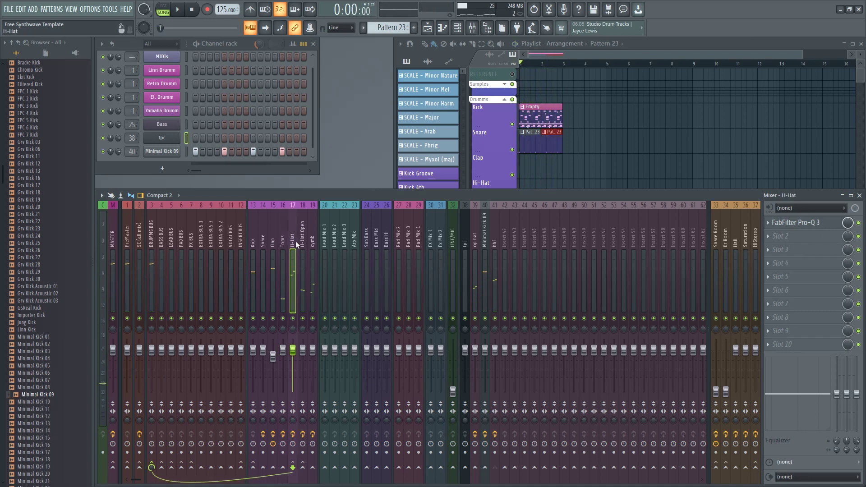
left_click(313, 242)
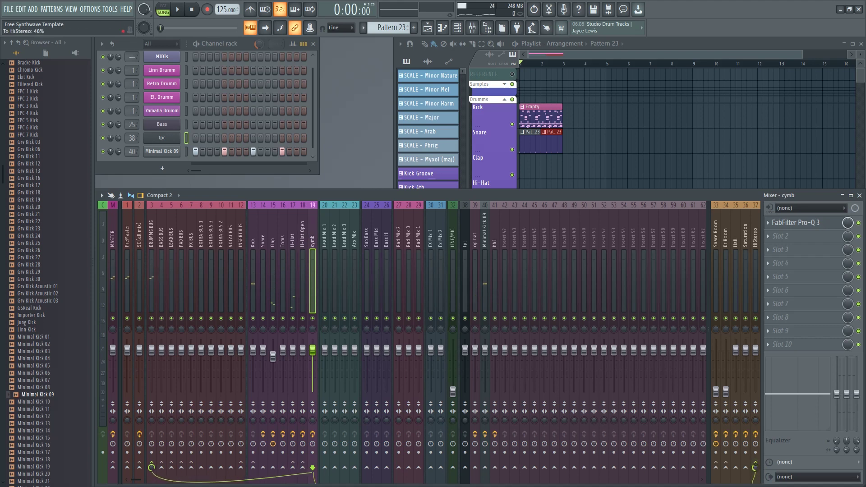
key("space")
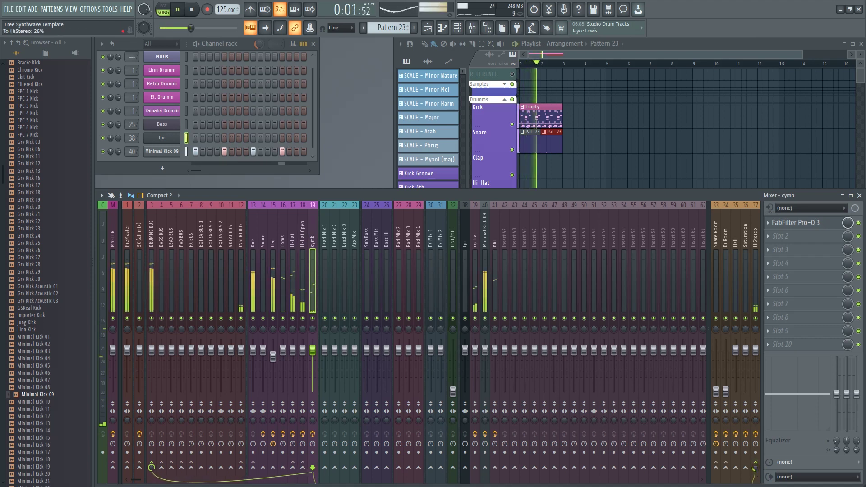
Step: Send the H-Hat and H-Hat Open tracks to HiStereo while checking the drums in playback
left_click(292, 231)
key("space")
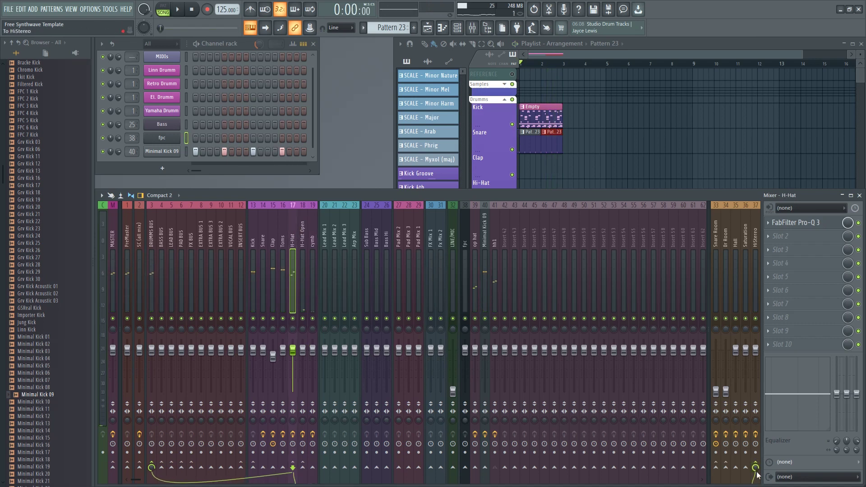
key("space")
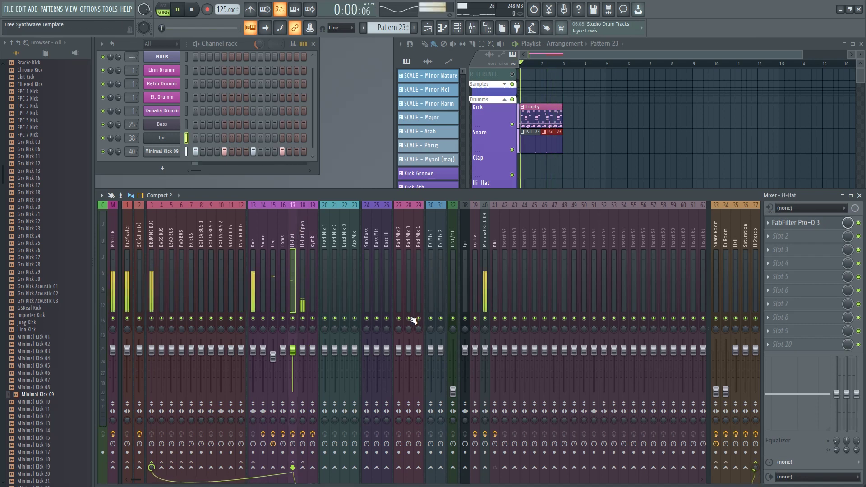
left_click(305, 232)
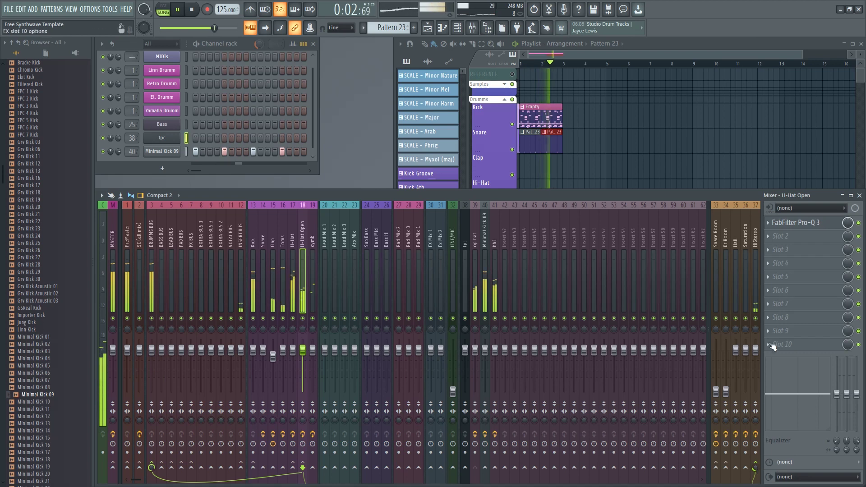
Step: Solo the HiStereo track during playback and insert FabFilter Pro-Q 3 in its second slot
left_click(753, 283)
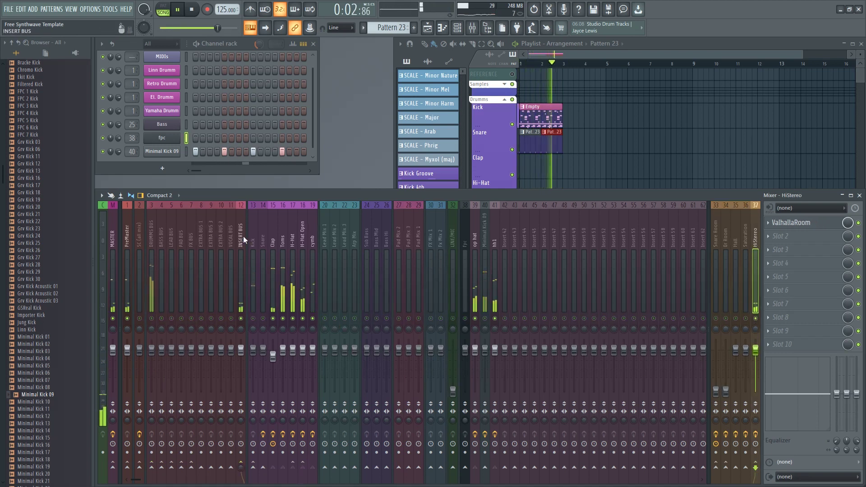
key("space")
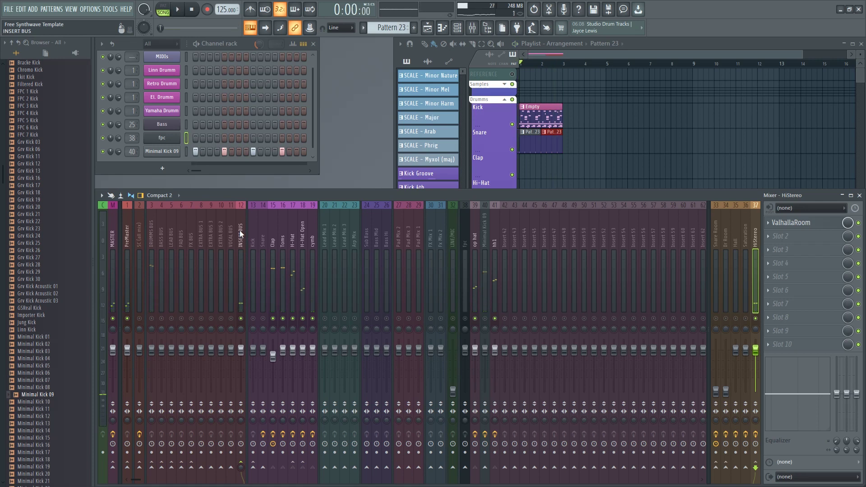
left_click(769, 235)
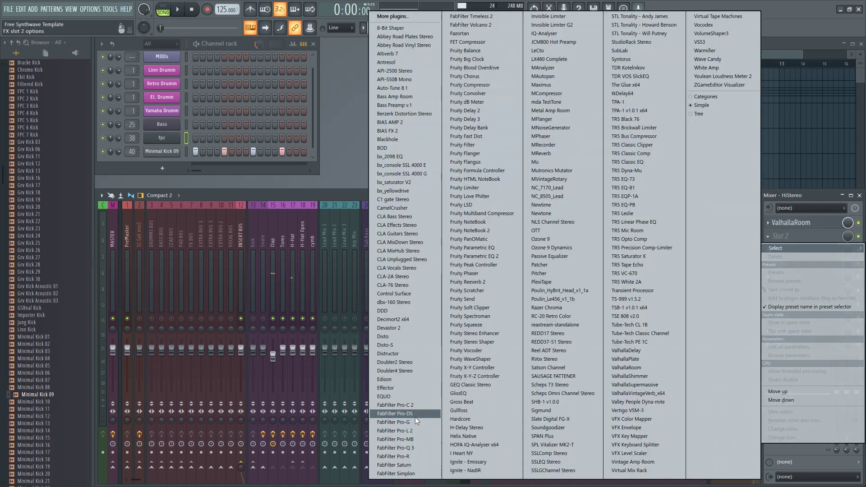
left_click(412, 445)
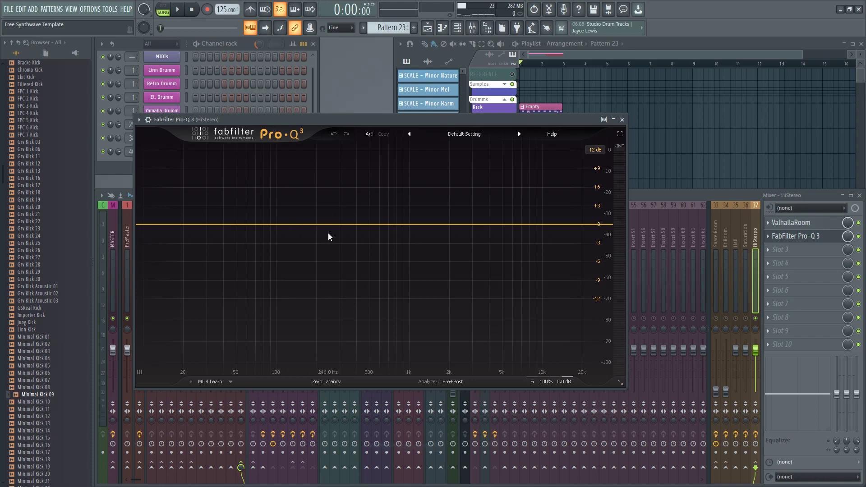
Step: Cut the HiStereo reverb by about 5.5 dB at about 294 Hz with a bell band and close the equaliser
key("space")
left_click_drag(332, 224, 339, 259)
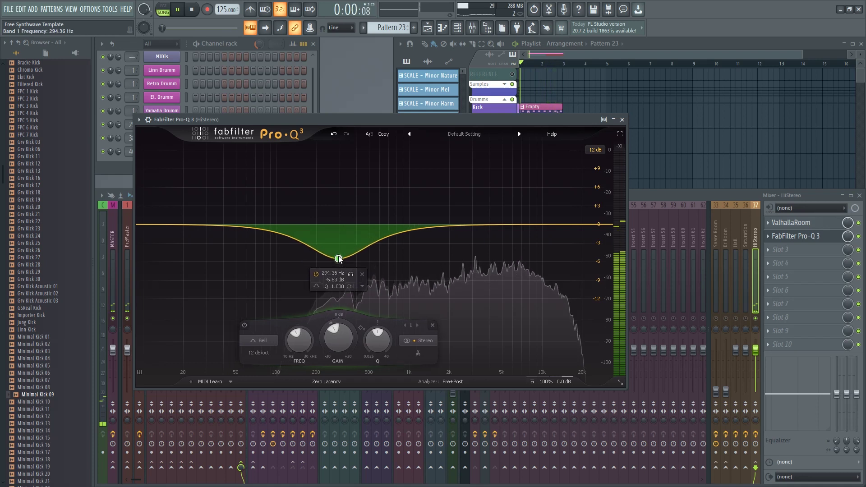
key("space")
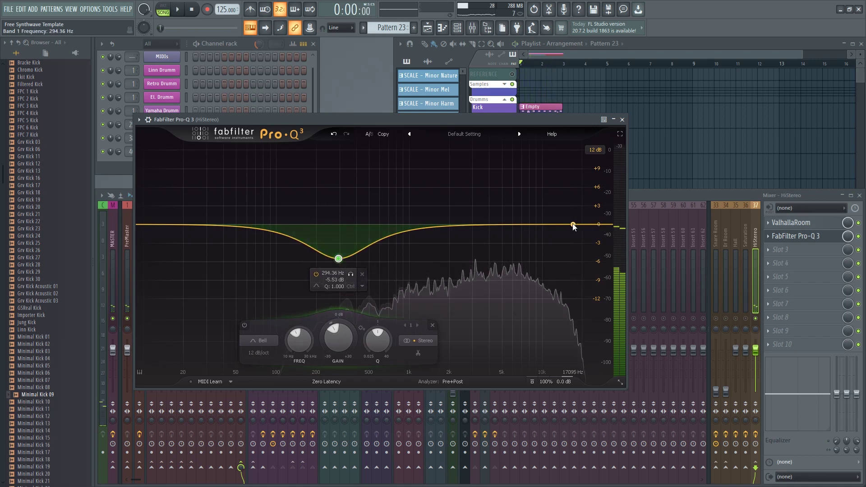
left_click(551, 225)
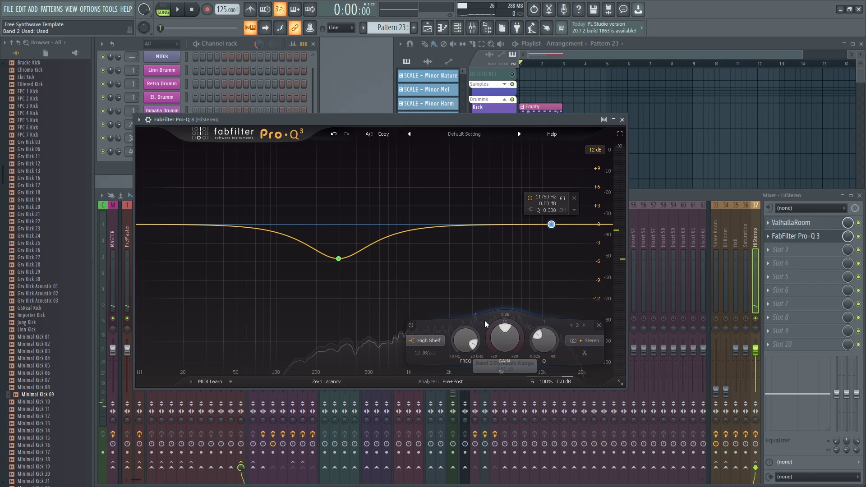
left_click(574, 198)
left_click(622, 120)
Step: Insert FabFilter Saturn in HiStereo's third slot and split it into two bands at about 1397 Hz
left_click(769, 248)
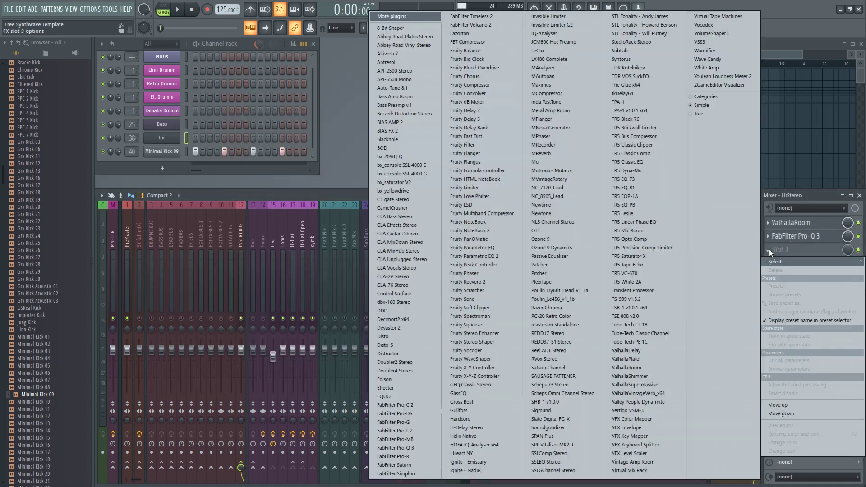
left_click(416, 464)
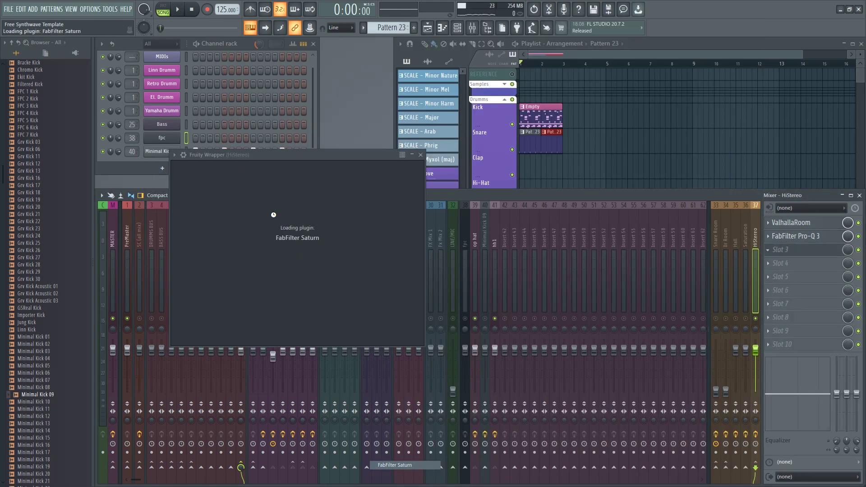
left_click(370, 187)
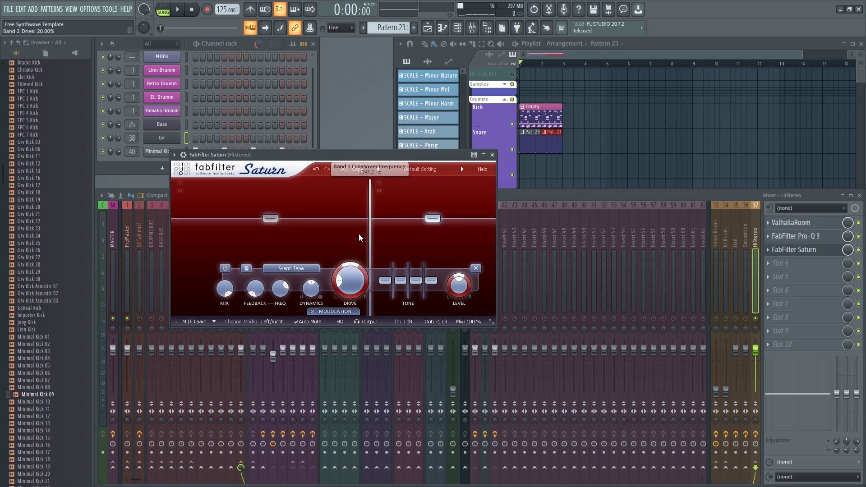
left_click(270, 204)
left_click(407, 212)
Step: Set Saturn's upper band to Clean Tube with HQ enabled and the overall mix at 35%
left_click(303, 269)
left_click(312, 279)
left_click_drag(325, 277, 326, 272)
left_click(341, 322)
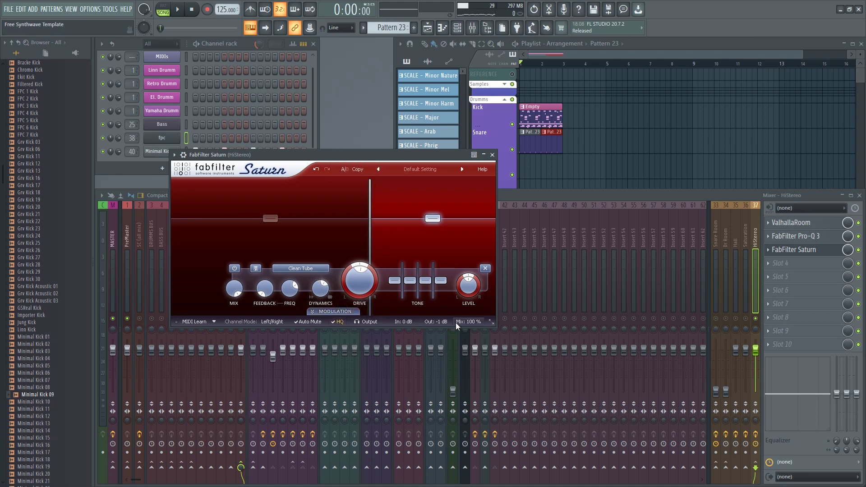
key("space")
left_click_drag(468, 307, 462, 402)
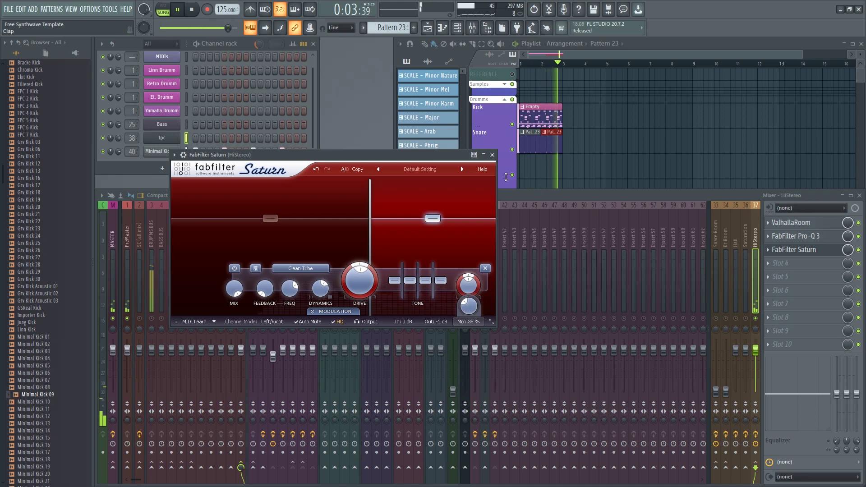
Step: Compare the reverb with and without Saturn, close the plugin and unsolo HiStereo
left_click(858, 250)
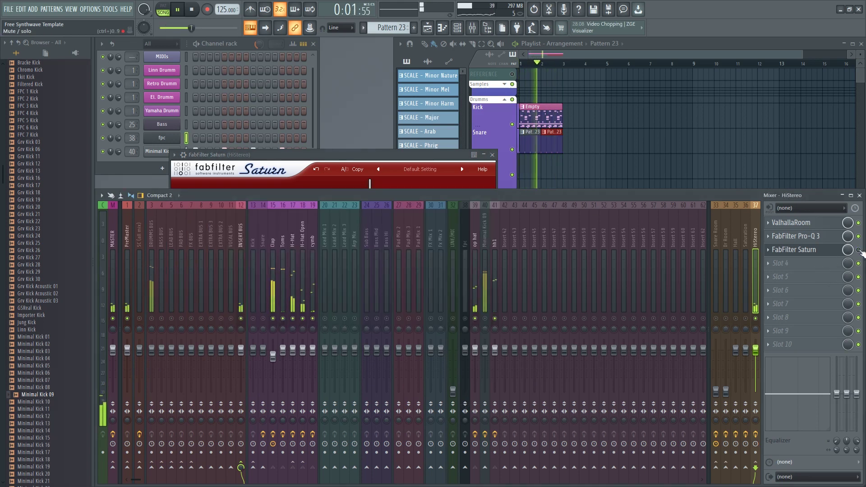
left_click(492, 155)
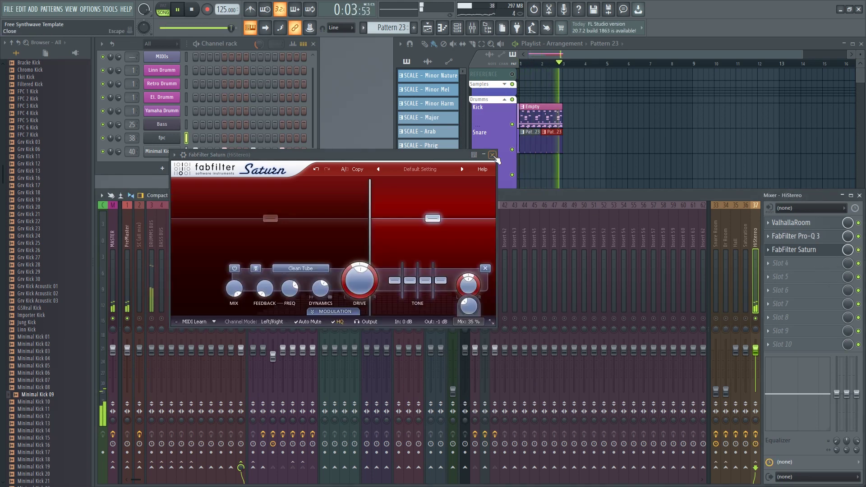
key("space")
right_click(495, 318)
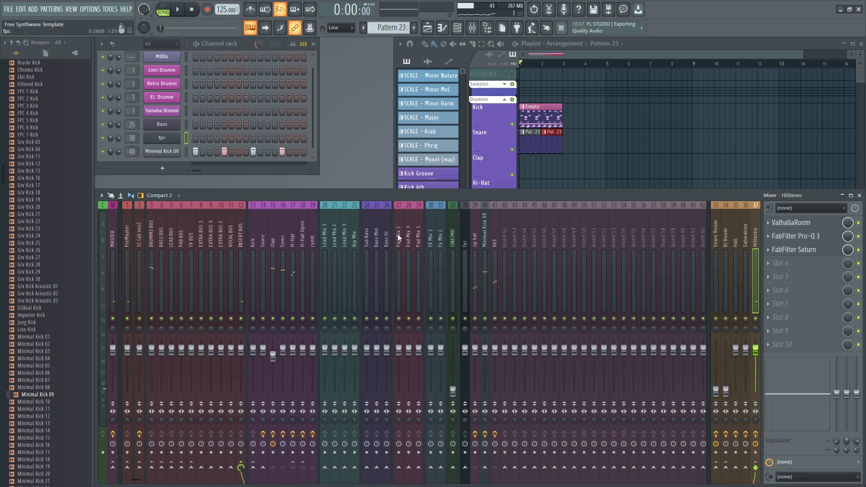
Step: Listen to the full drum mix and to the soloed HiStereo reverb on its own
key("space")
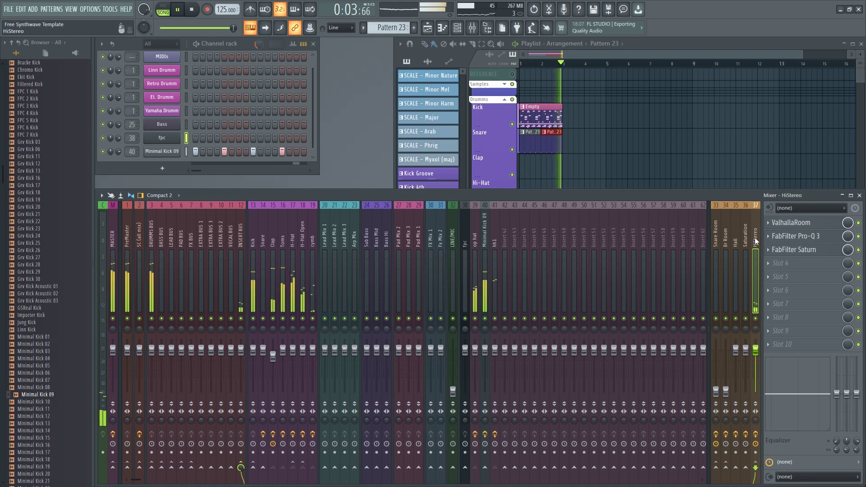
key("space")
left_click(289, 238)
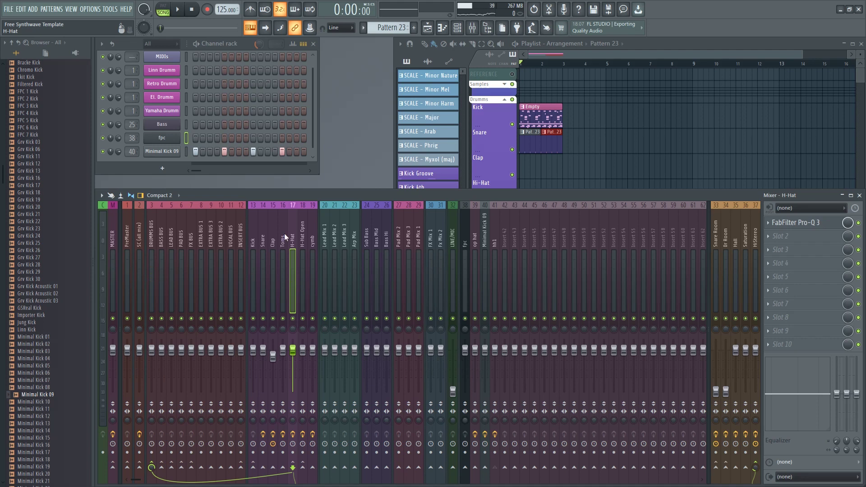
left_click(241, 239)
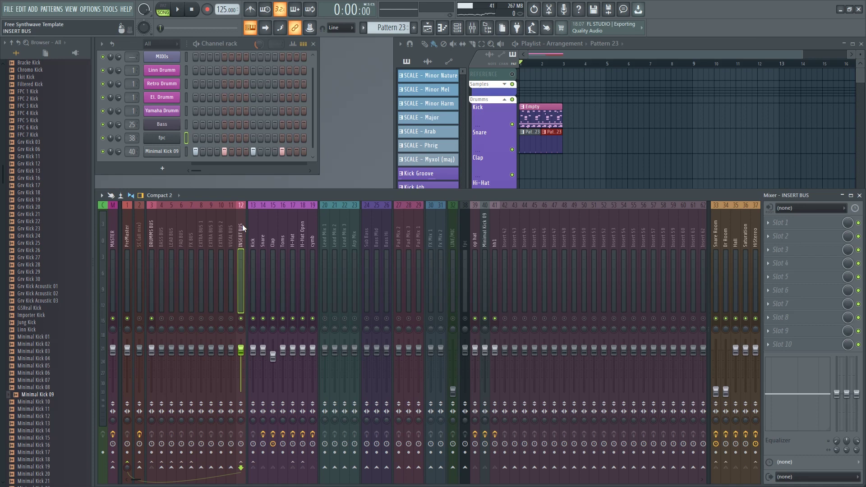
left_click(758, 290)
key("space")
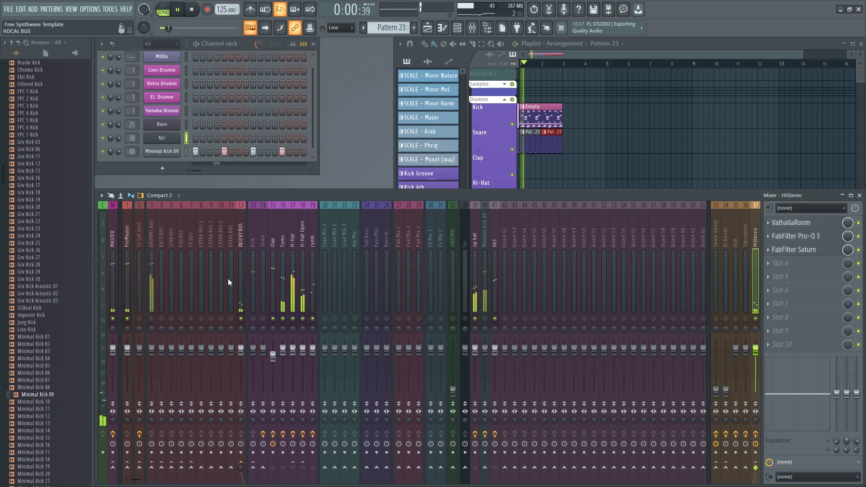
key("space")
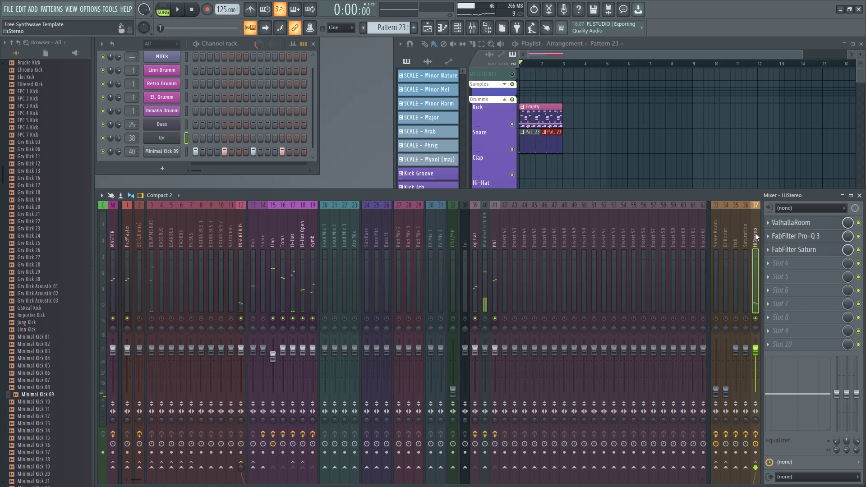
Step: Insert VolumeShaper3 in the INSERT BUS track's first slot and load the Sidechain Soft 1 preset
left_click(241, 235)
left_click(776, 224)
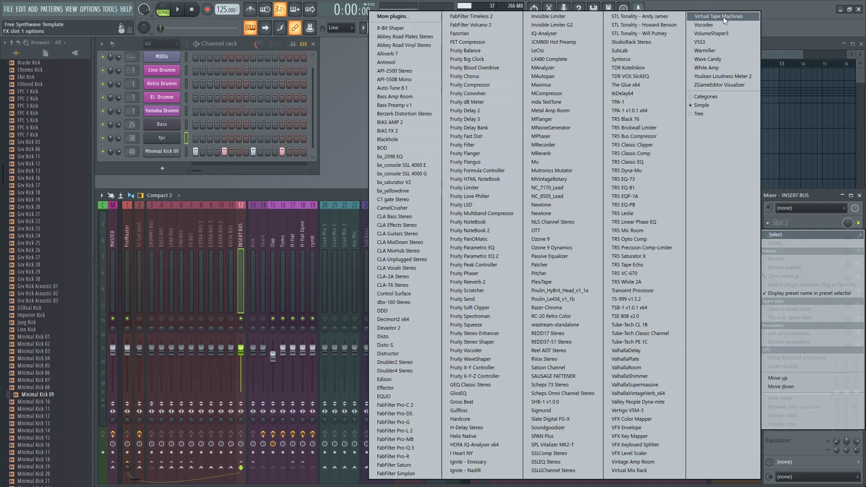
left_click(723, 34)
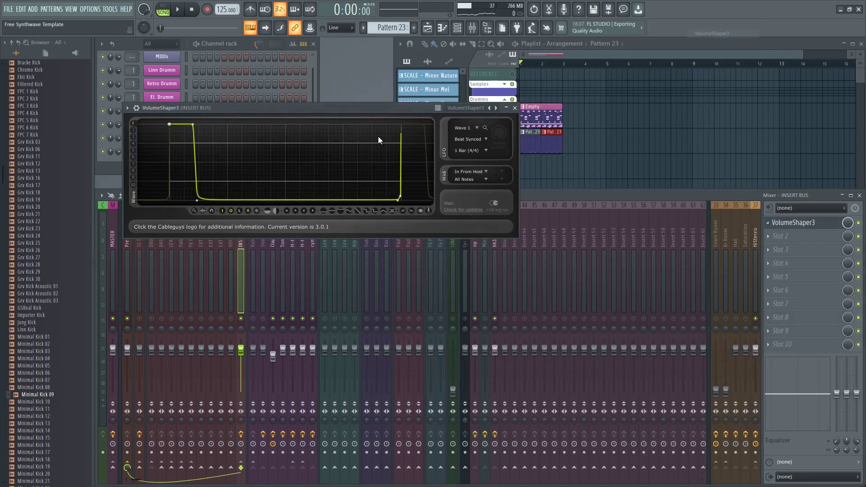
left_click_drag(414, 108, 457, 101)
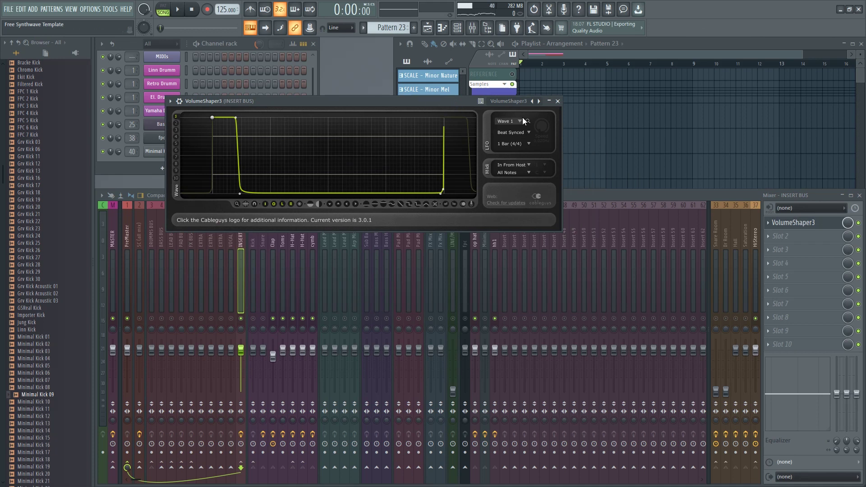
left_click(515, 102)
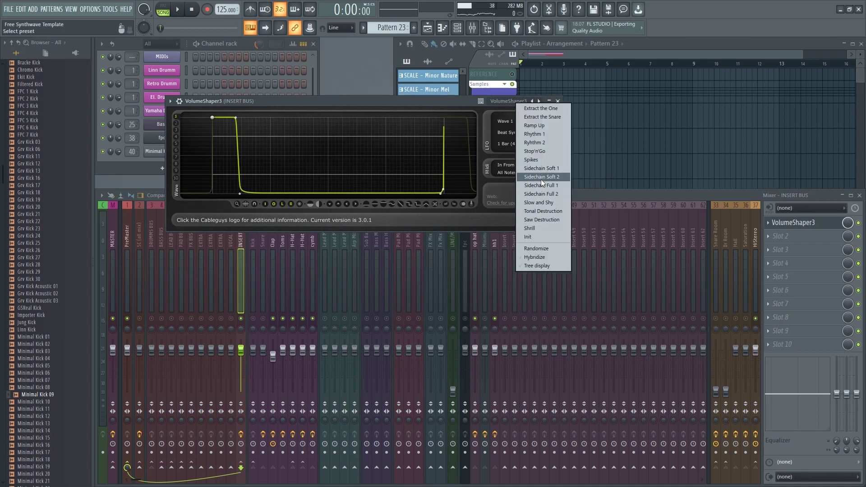
left_click(551, 168)
Step: Deepen the dip of the sidechain curve with its low point at 0.20, audition it and close VolumeShaper3
left_click_drag(213, 161, 214, 189)
left_click_drag(279, 162, 278, 180)
left_click_drag(214, 188, 216, 179)
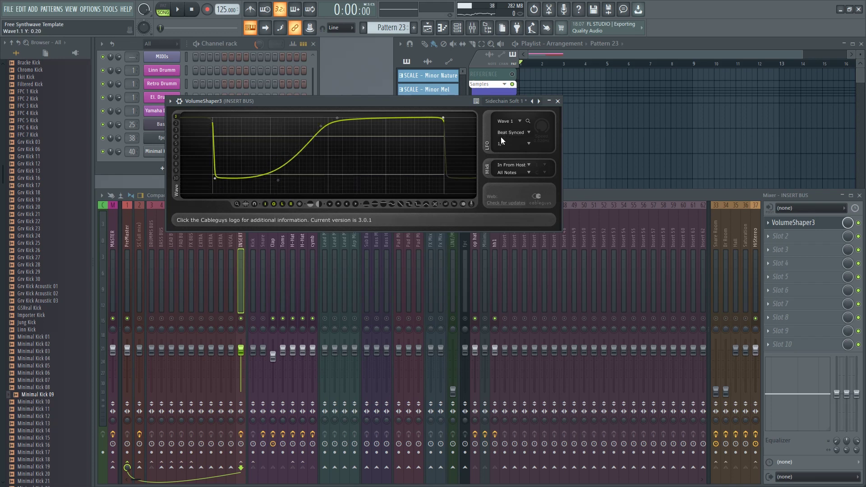
left_click(178, 10)
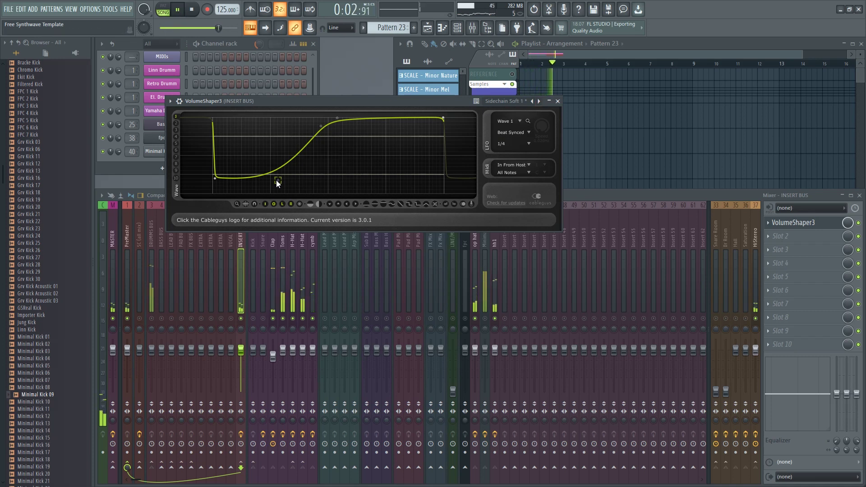
left_click(558, 102)
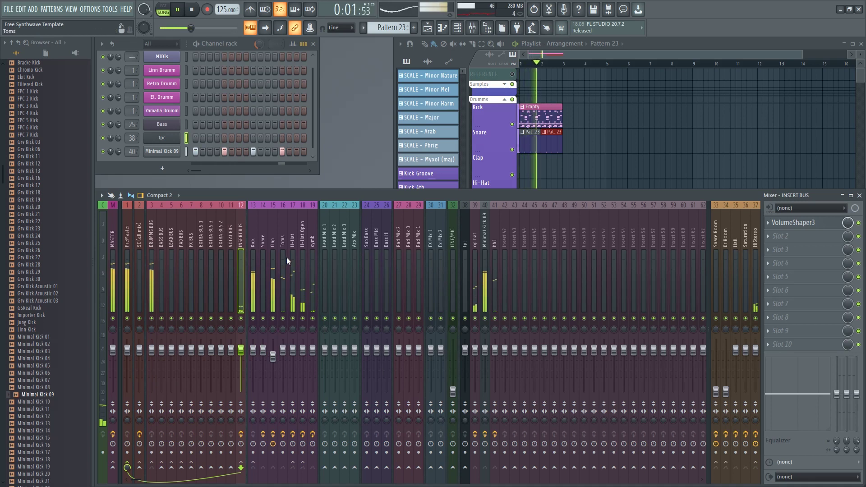
left_click(291, 234)
key("space")
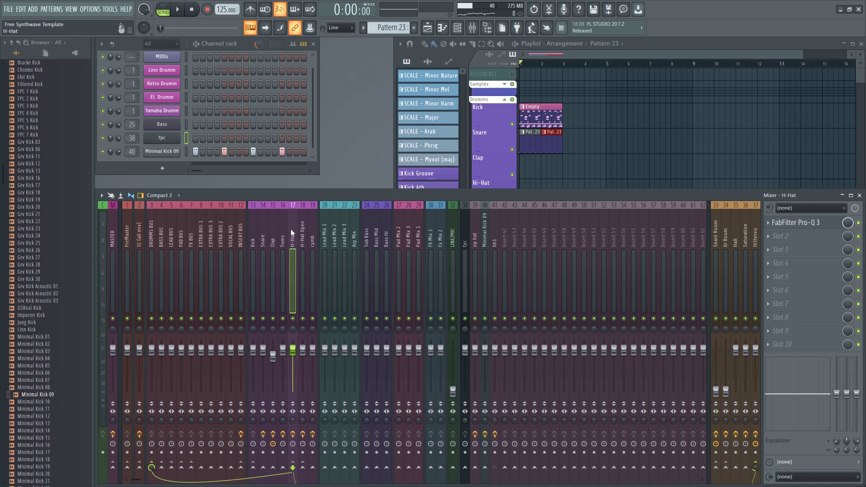
left_click(768, 347)
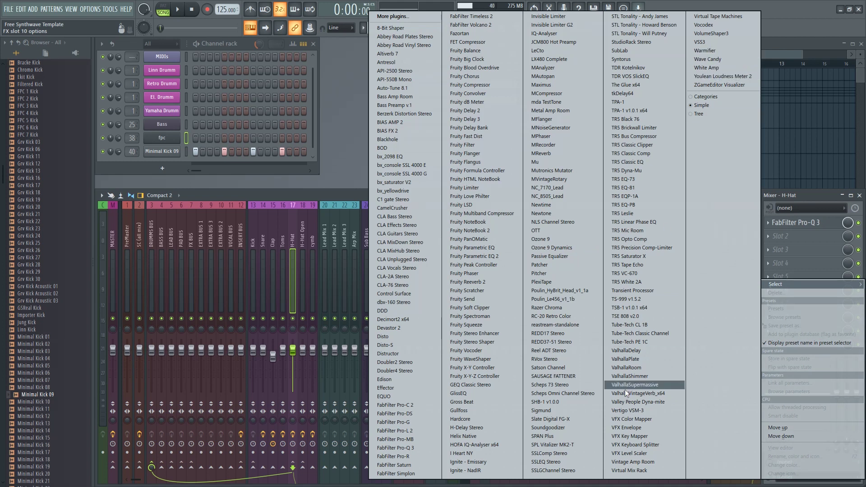
left_click(279, 189)
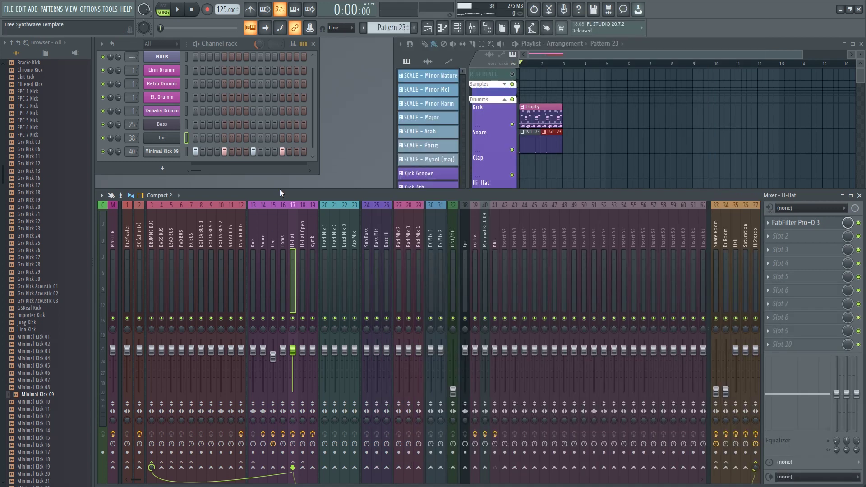
Step: Route the Minimal Kick 09 track to PreMaster and remove its send to the Kick track
left_click(150, 233)
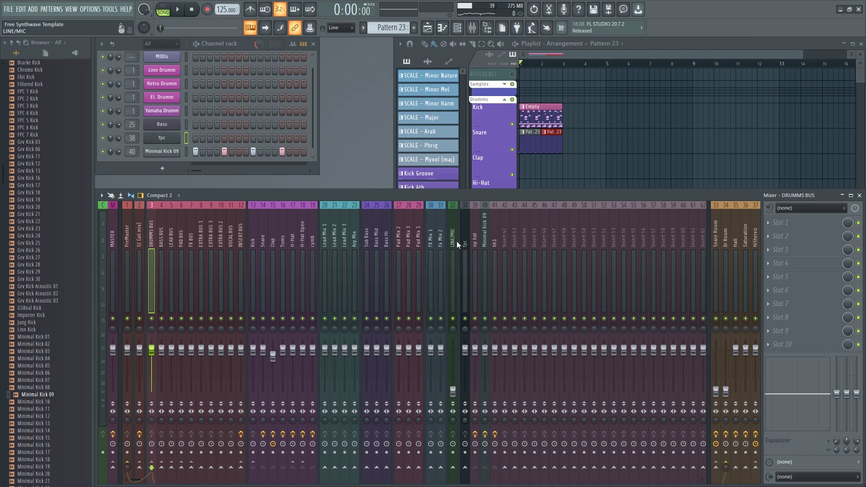
left_click(481, 237)
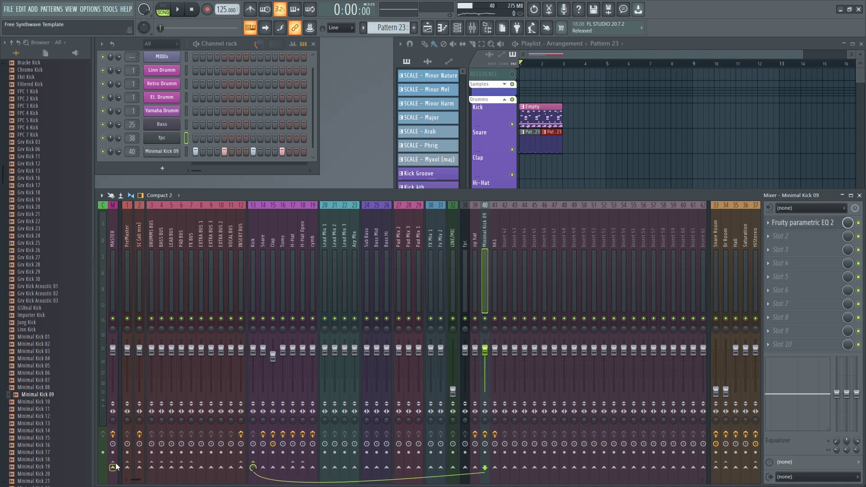
left_click(128, 467)
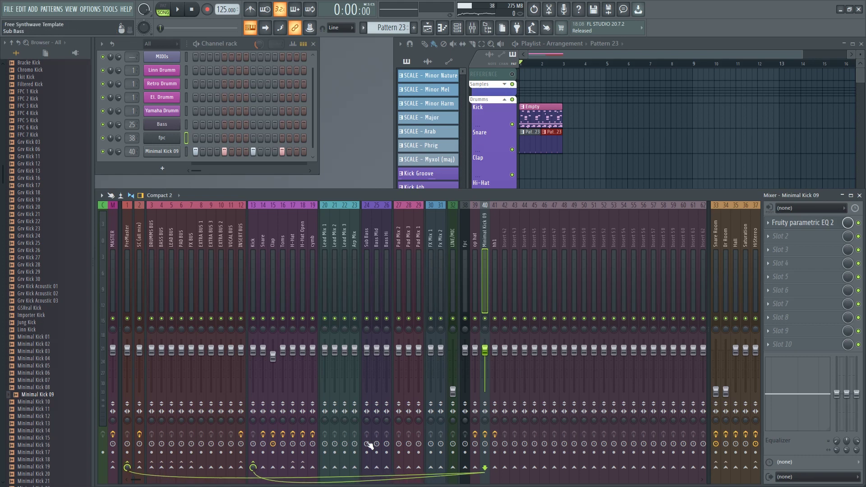
left_click(253, 465)
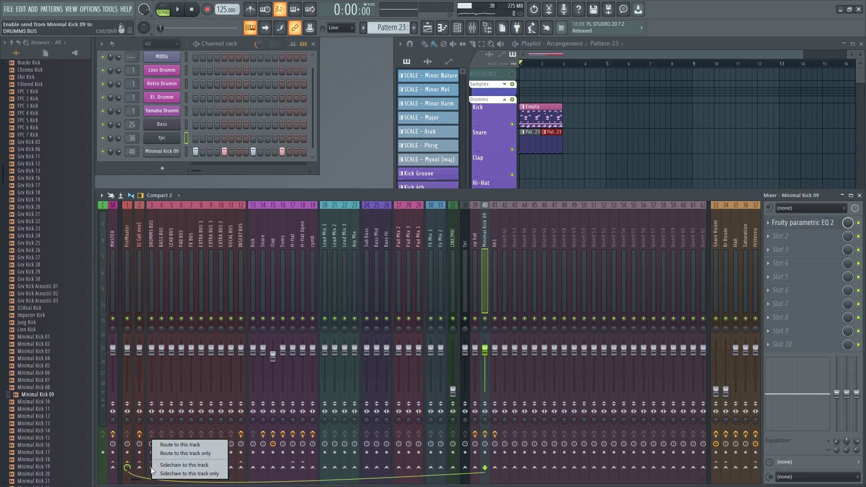
Step: Route the Clap track to SC (all mix) and listen to that bus soloed
left_click(271, 230)
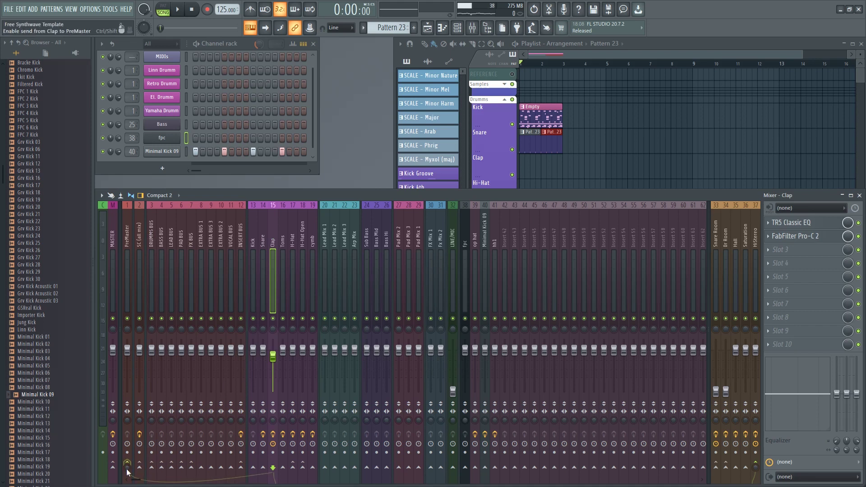
right_click(139, 318)
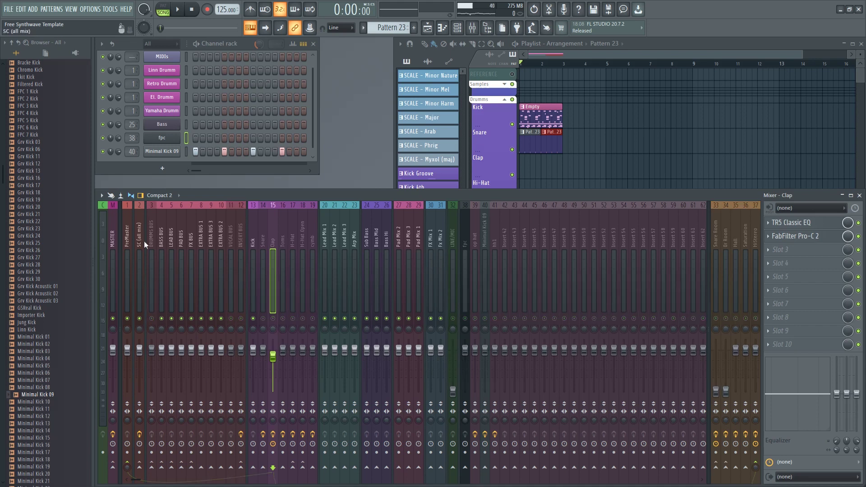
key("space")
key("space")
right_click(476, 319)
right_click(476, 318)
key("space")
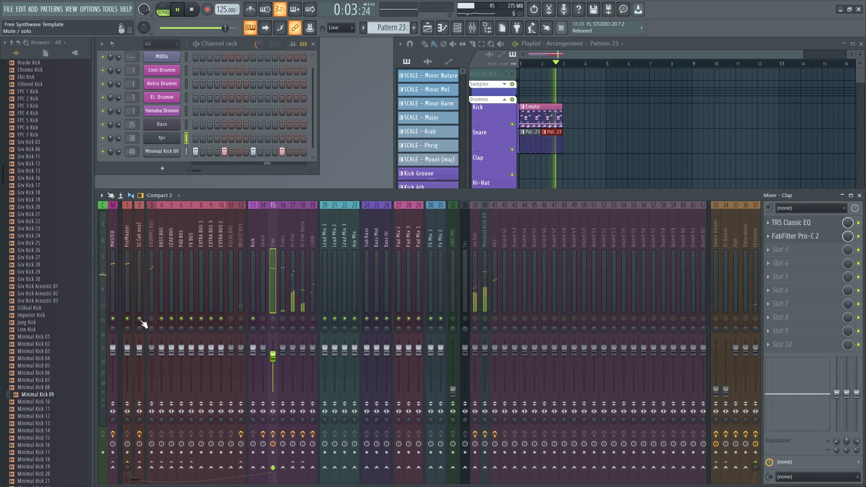
key("space")
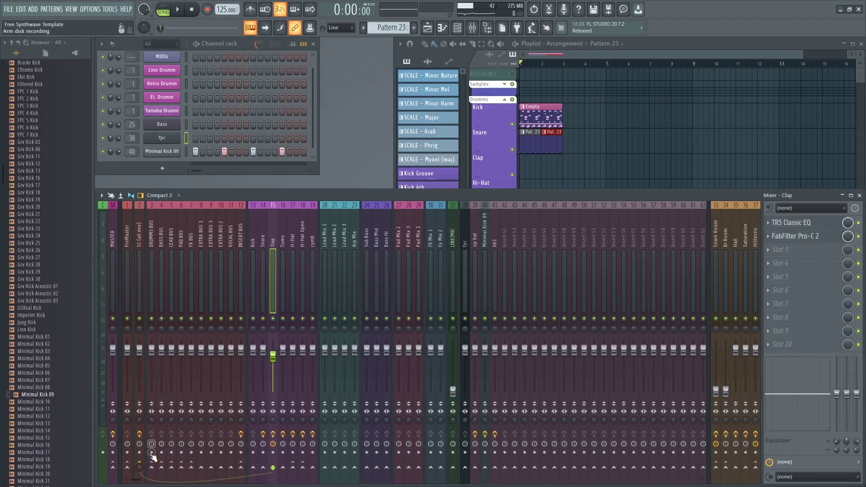
Step: Check the SC (all mix) and PreMaster tracks while listening with PreMaster soloed
right_click(155, 450)
left_click(142, 445)
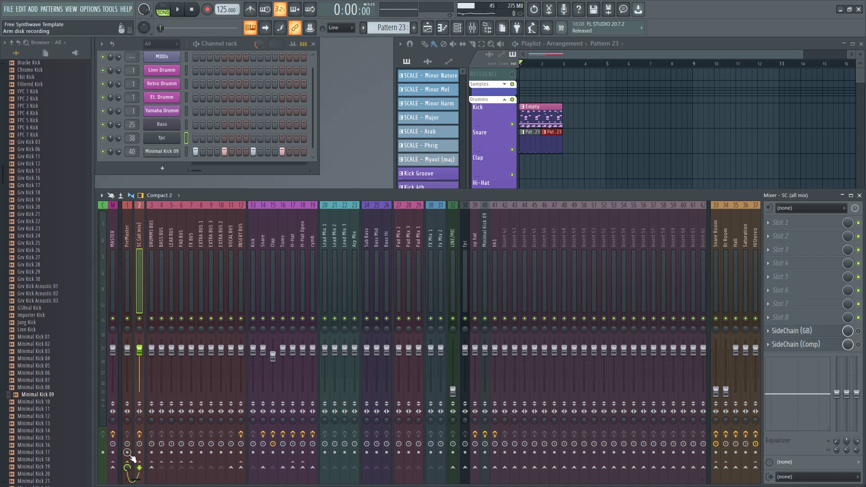
key("space")
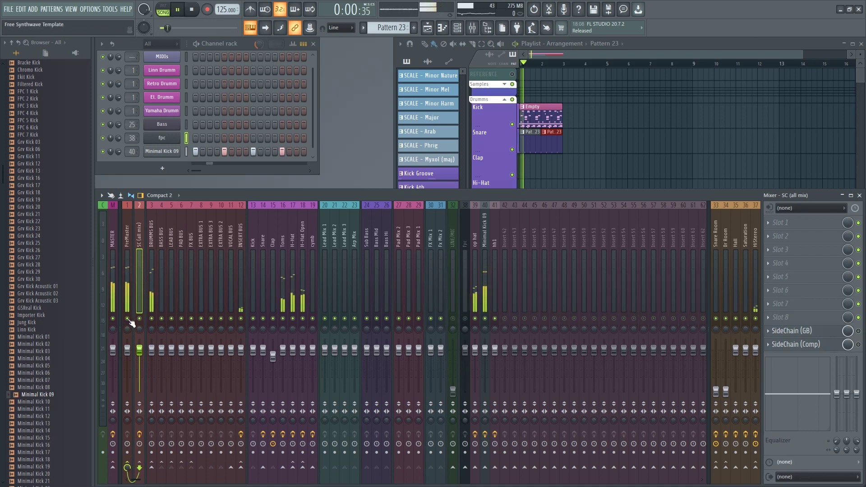
left_click(128, 233)
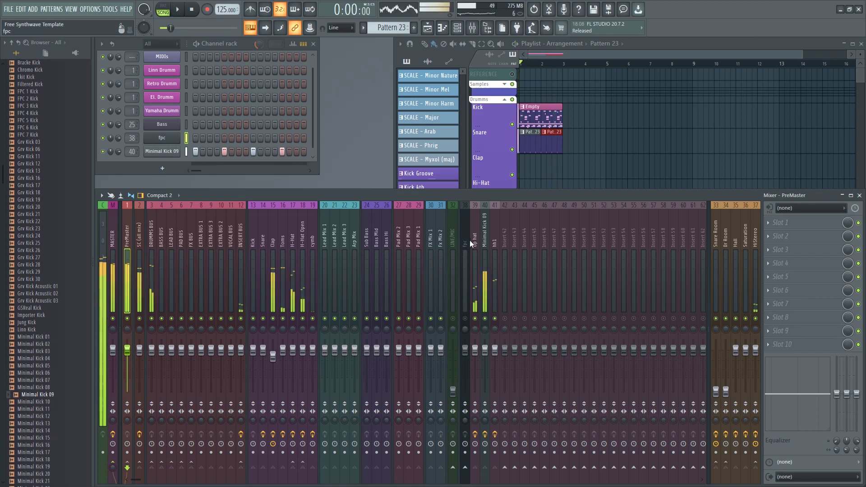
key("space")
Step: Route Minimal Kick 09 directly to MASTER instead of PreMaster and audition the soloed PreMaster
left_click(485, 237)
left_click(115, 467)
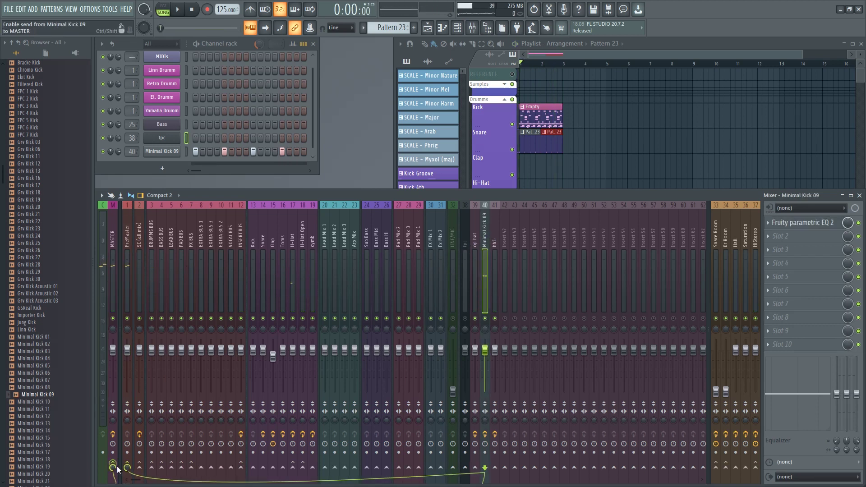
key("space")
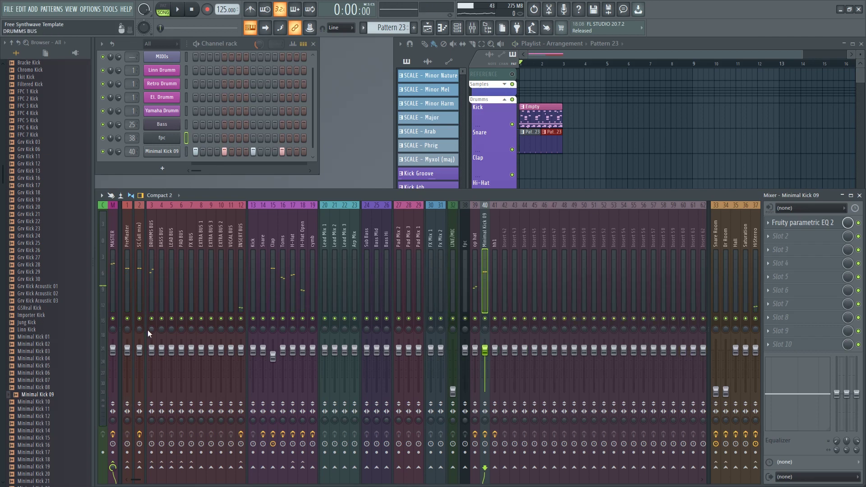
right_click(129, 318)
key("space")
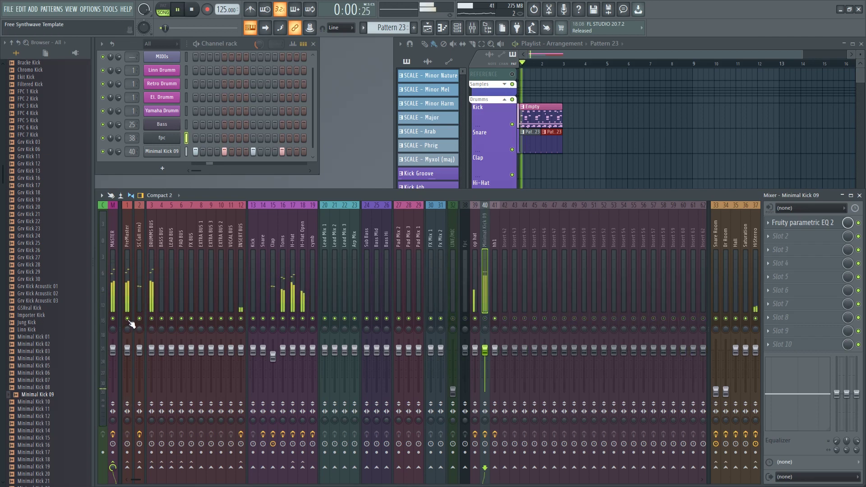
key("space")
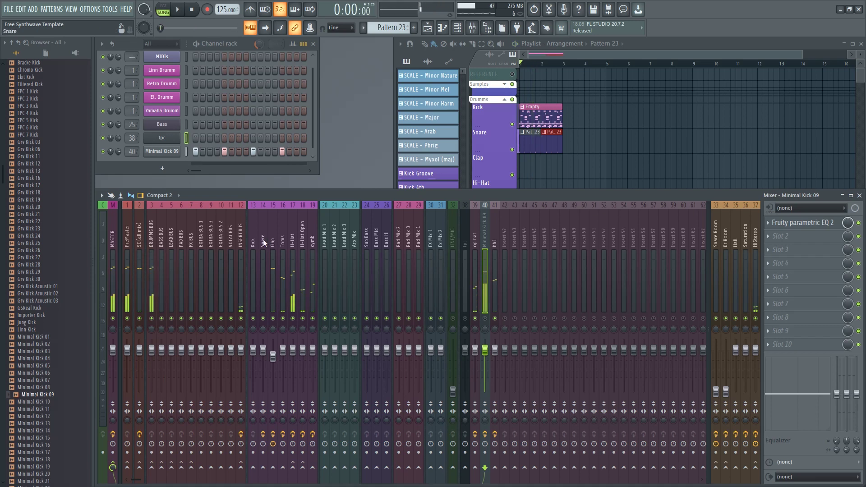
Step: Route the Clap track directly to MASTER and audition PreMaster on its own
left_click(274, 238)
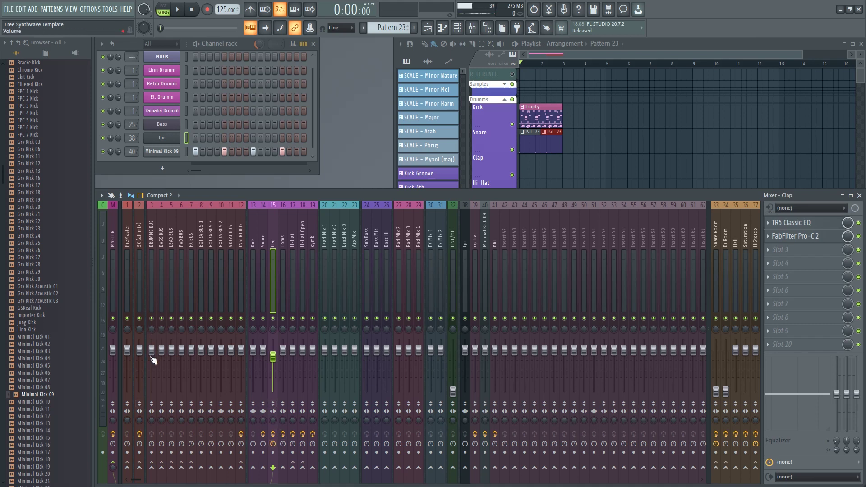
key("space")
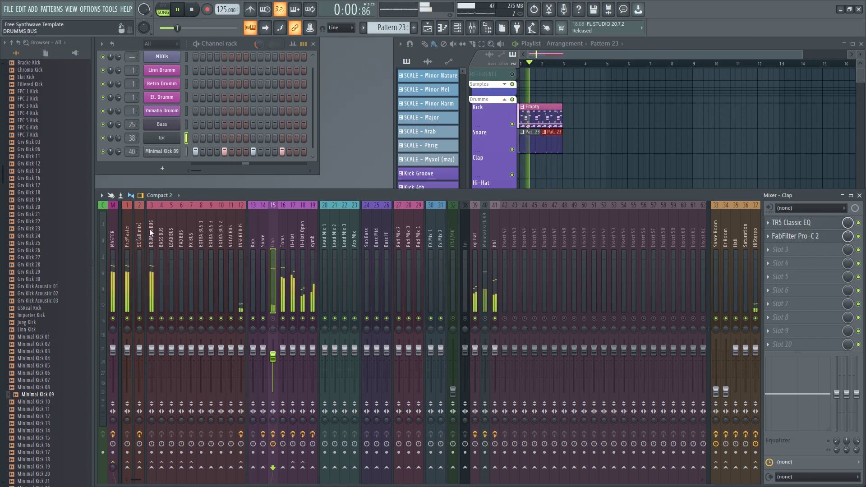
key("space")
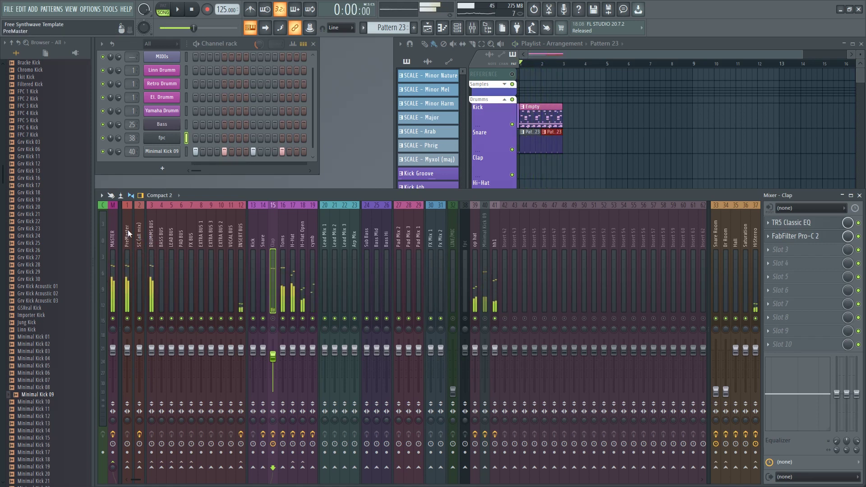
Step: Insert VolumeShaper3 in the PreMaster track's first slot and load the Sidechain Soft 1 preset
left_click(128, 229)
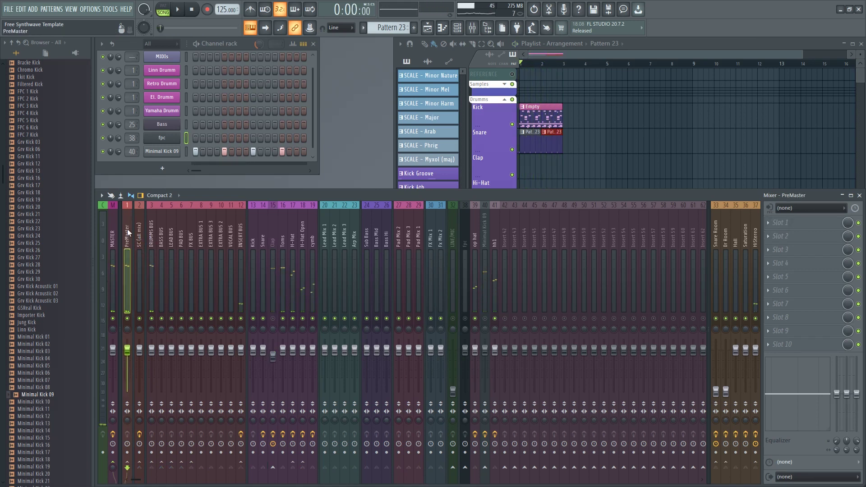
left_click(770, 225)
mouse_move(751, 235)
left_click(716, 33)
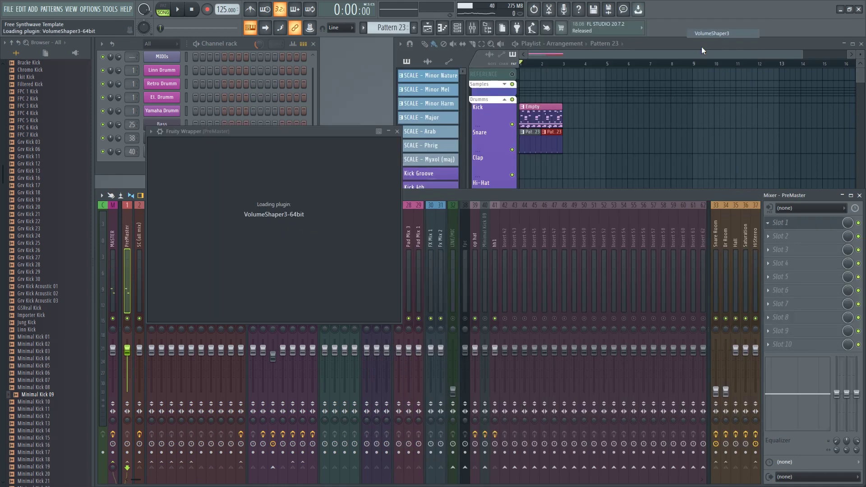
left_click(488, 135)
left_click(510, 201)
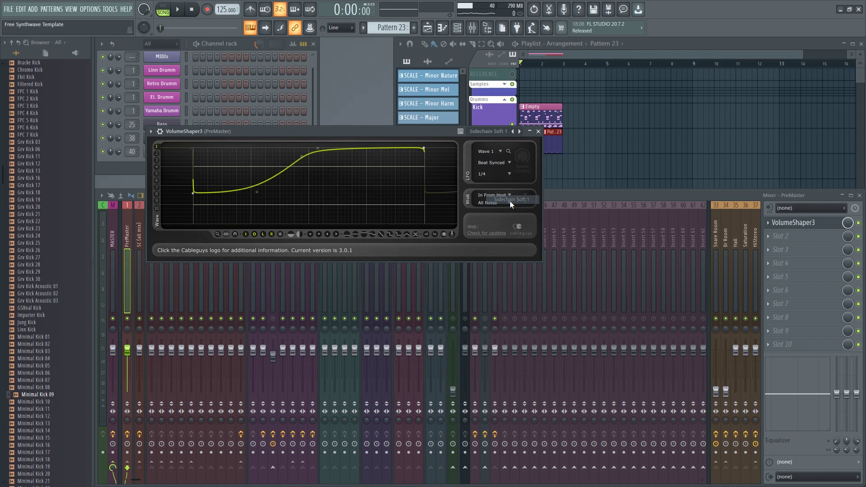
Step: Deepen the dip of PreMaster's sidechain curve to about 0.27, close VolumeShaper3 and audition the soloed PreMaster
left_click_drag(193, 194, 196, 207)
left_click_drag(257, 192, 253, 210)
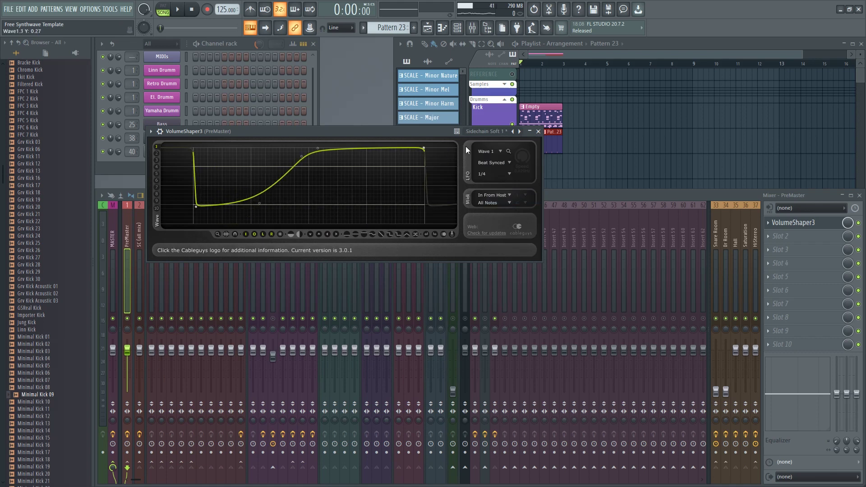
left_click(539, 132)
key("space")
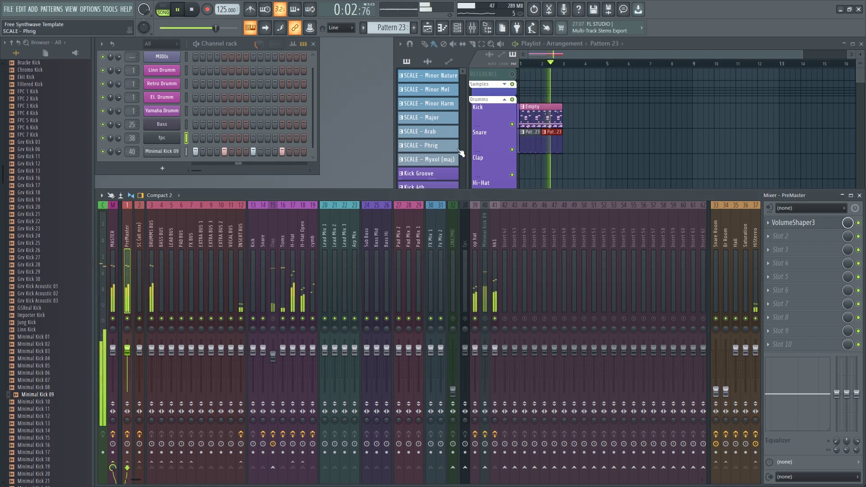
key("space")
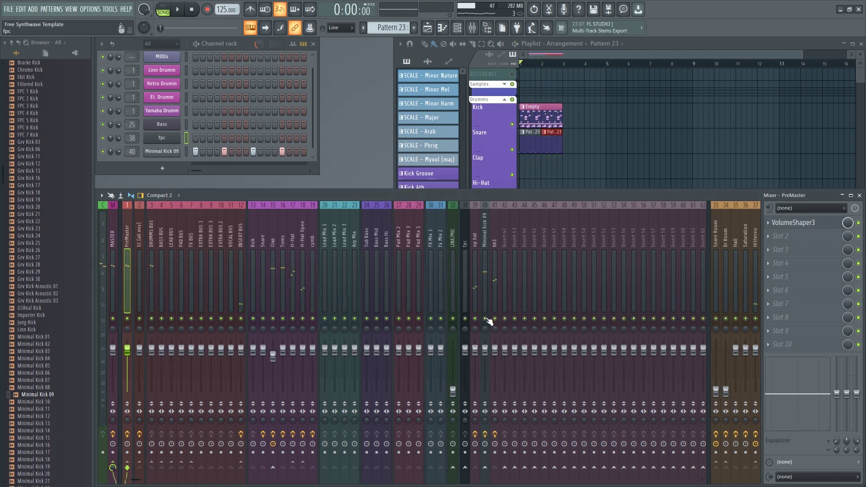
Step: Listen to the full drum mix with the kick unsidechained and inspect the MASTER track's effects
key("space")
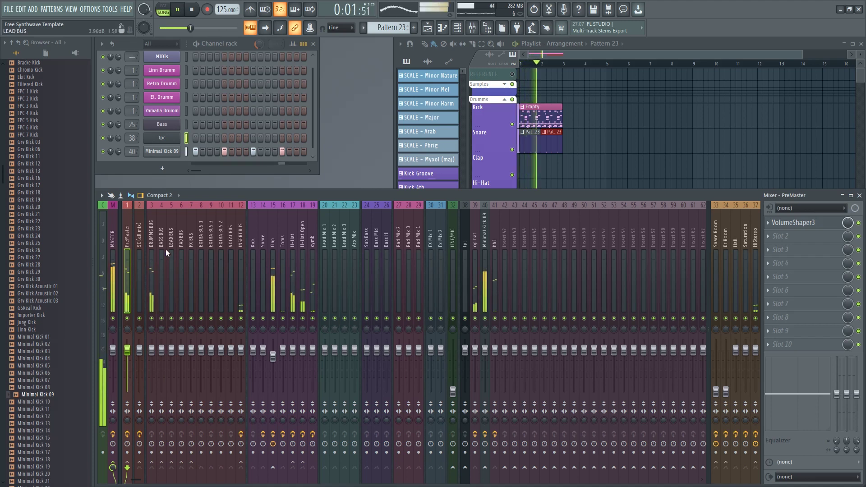
left_click(113, 244)
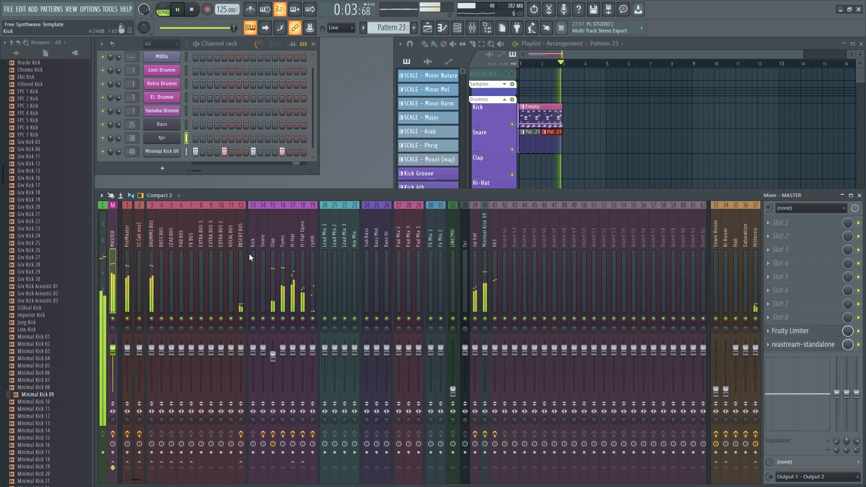
key("space")
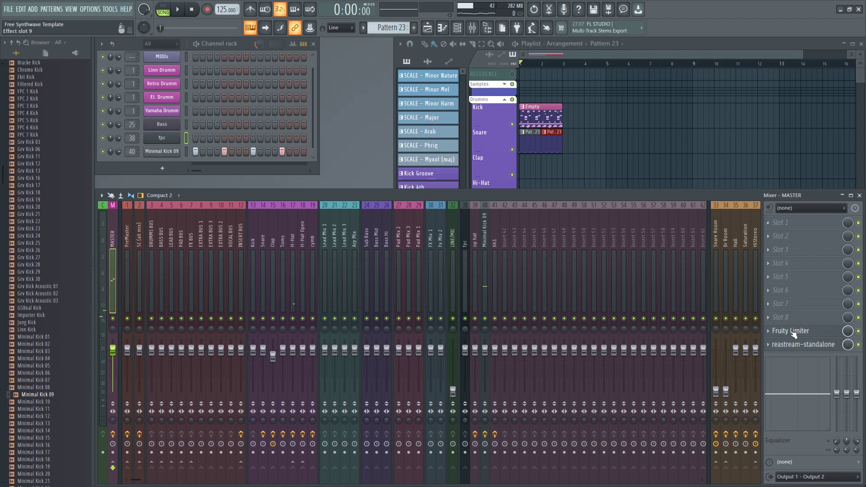
Step: Insert bx_2098 EQ in the MASTER track's first slot and TR5 Bus Compressor in its second slot
left_click(775, 224)
left_click(397, 156)
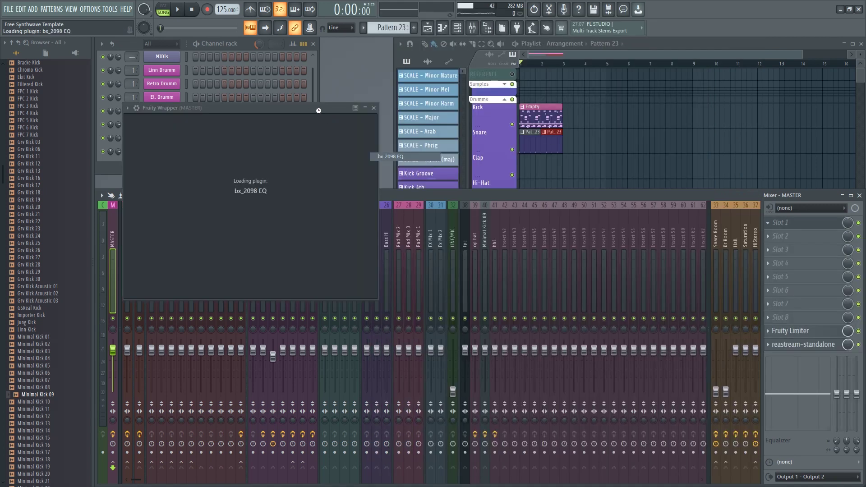
left_click_drag(342, 107, 405, 104)
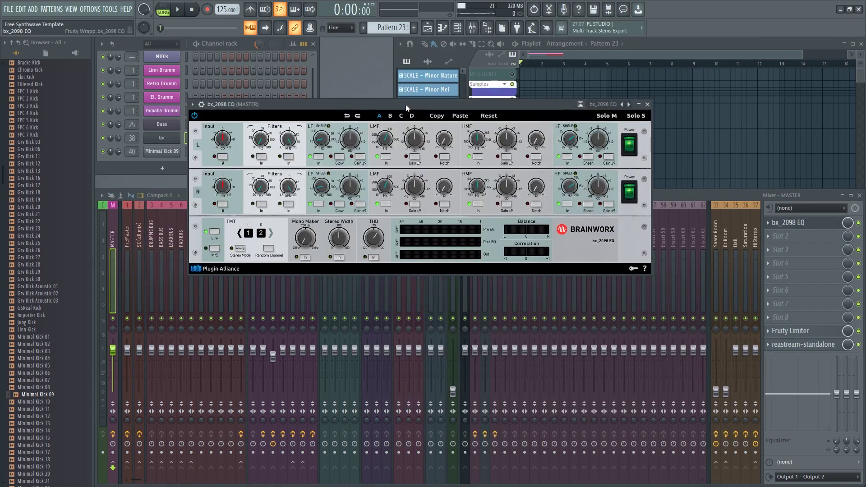
left_click(783, 236)
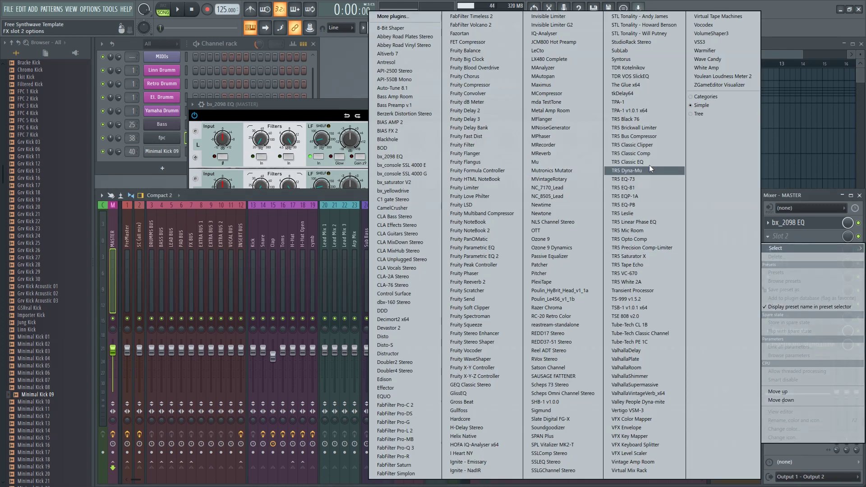
left_click(648, 135)
left_click_drag(380, 123, 428, 151)
Step: Insert FabFilter Pro-C 2 in the MASTER track's third slot and bypass both compressors
left_click(774, 249)
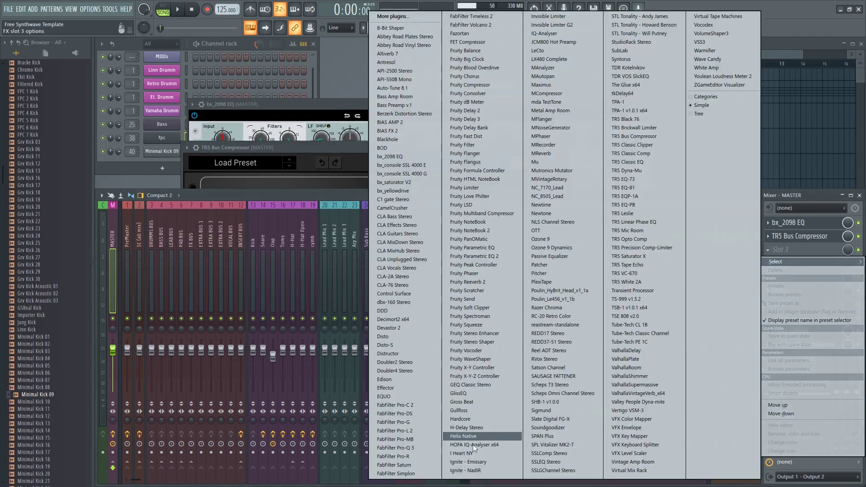
left_click(406, 405)
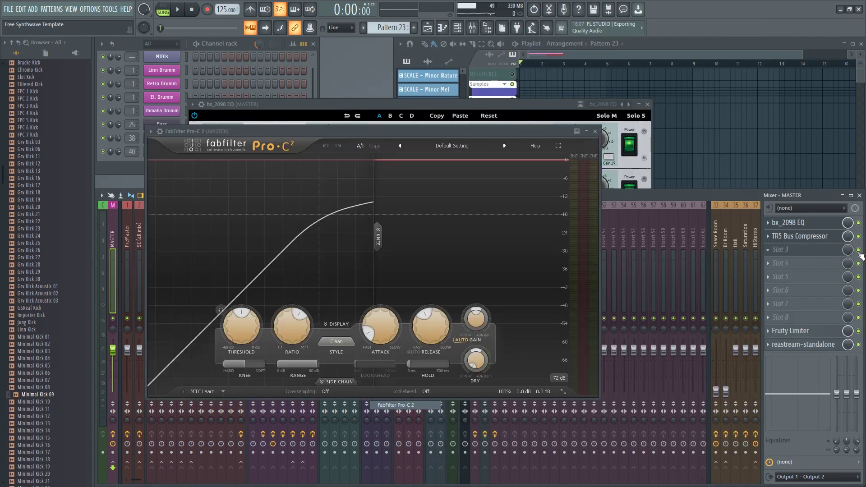
left_click(821, 250)
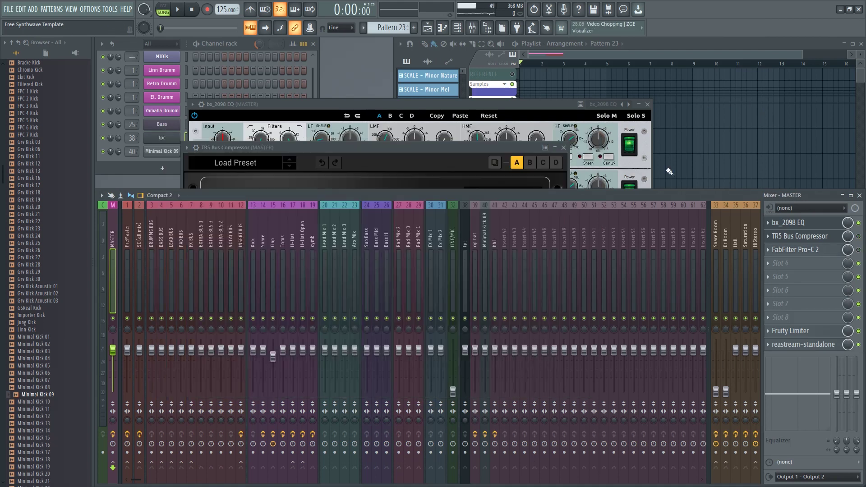
left_click(821, 249)
left_click(820, 249)
left_click(822, 250)
left_click(822, 250)
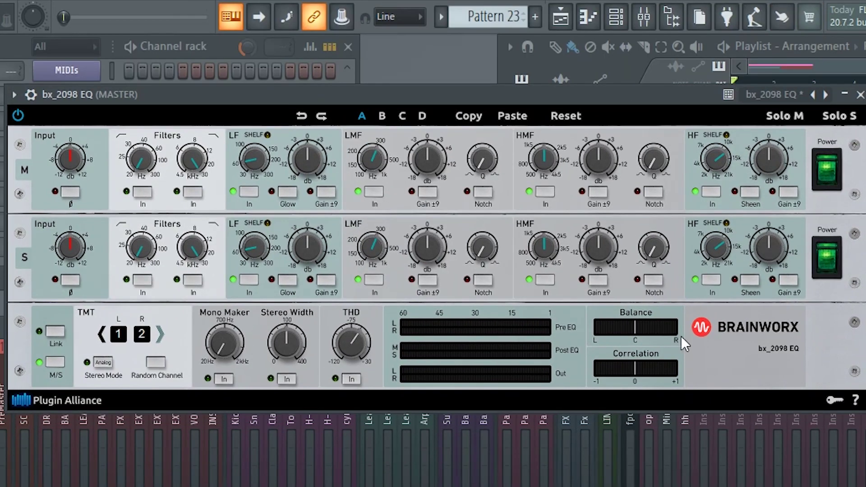
Step: Boost the side channel's HF gain in bx_2098 EQ by about 5.8 dB during playback
left_click_drag(770, 247, 770, 242)
key("space")
left_click_drag(765, 243, 785, 223)
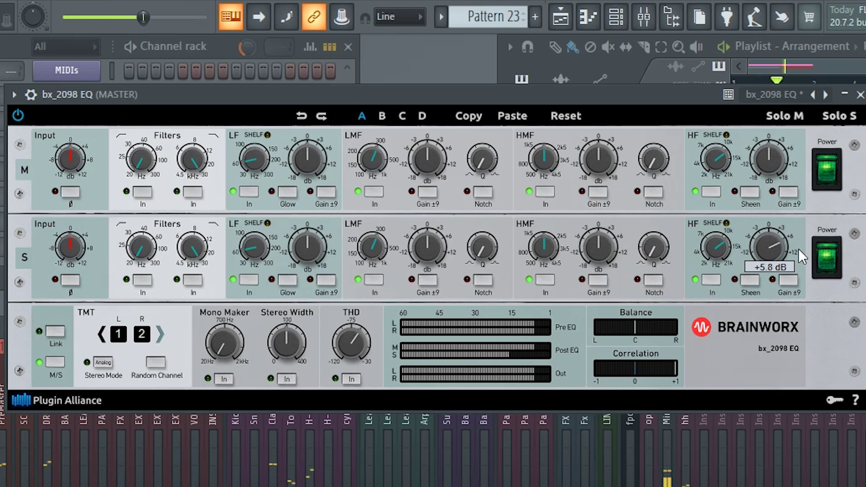
Step: Reduce the side channel's HF gain in bx_2098 EQ to about 1.9 dB and stop playback
left_click_drag(796, 255, 786, 218)
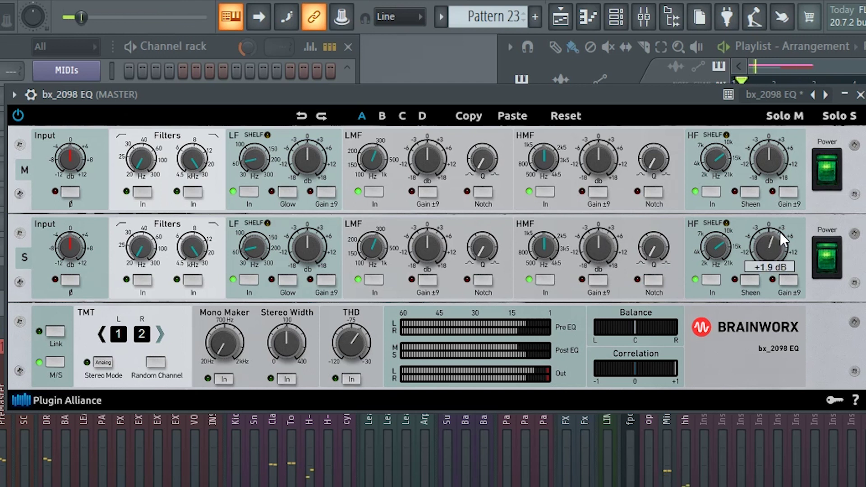
key("space")
Step: Review the Clap track's existing effects and insert FabFilter Saturn in its third slot
left_click(273, 440)
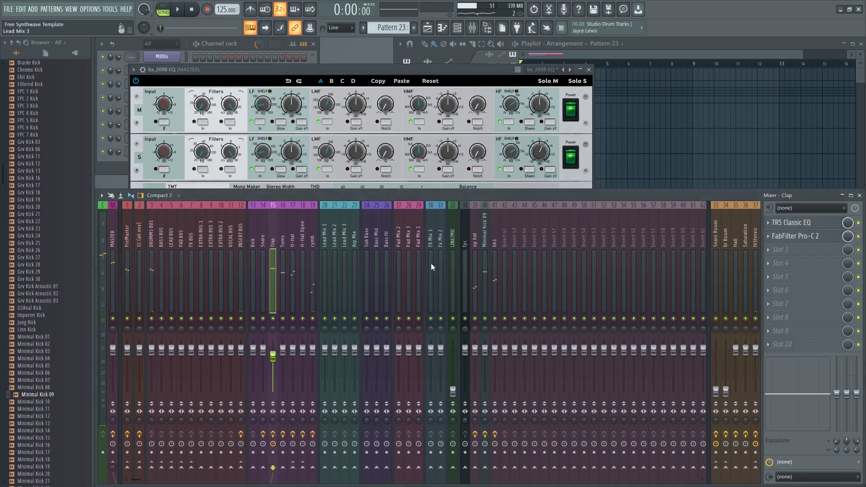
left_click(792, 236)
left_click(793, 225)
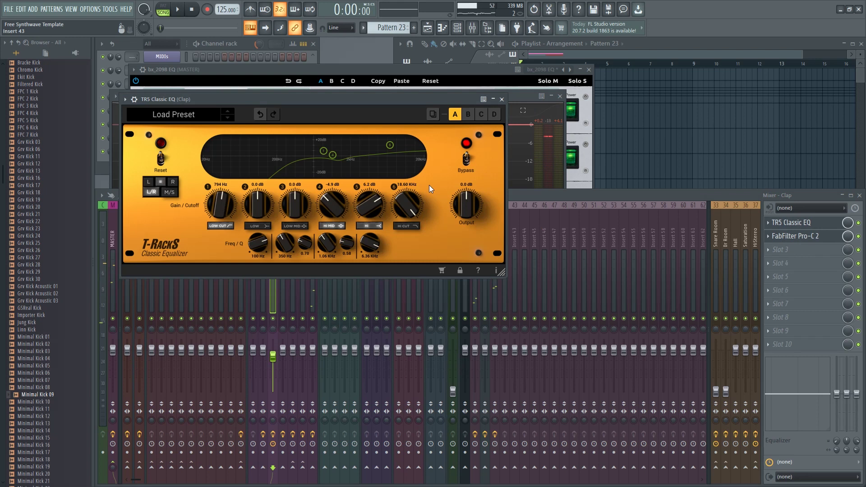
left_click(776, 251)
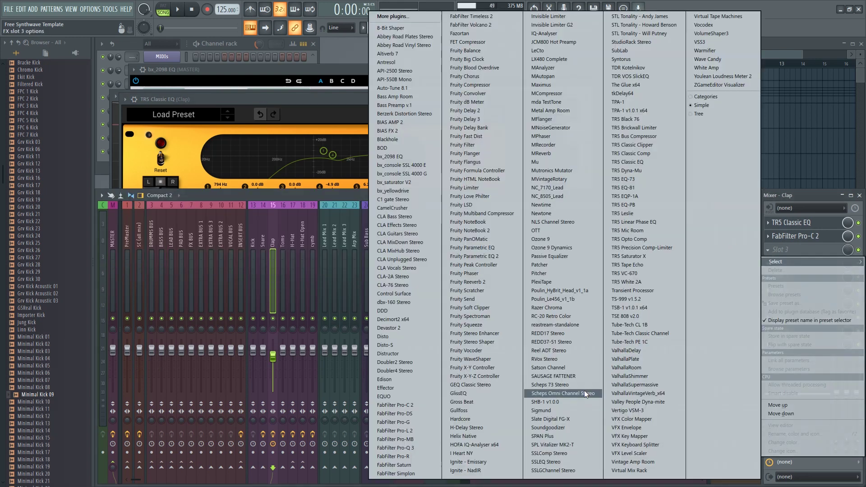
left_click(397, 465)
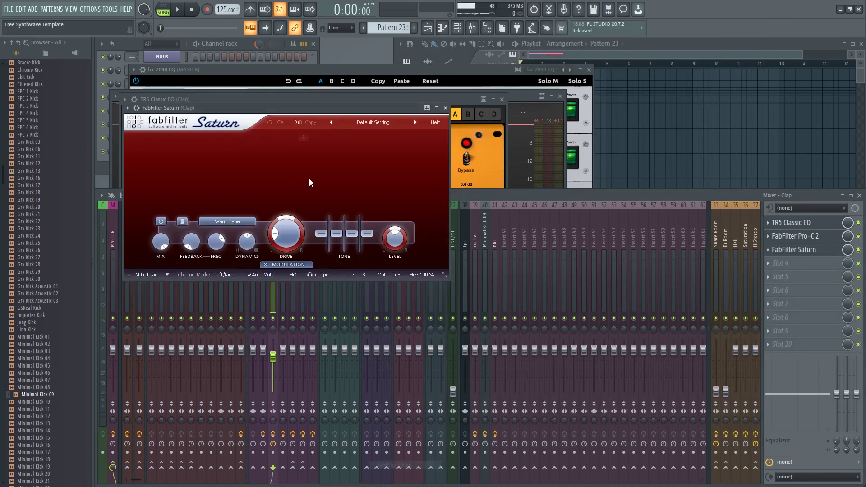
Step: Split Saturn into two bands and, during playback, drive the high band to about 85% with the overall mix at 68%
left_click(363, 140)
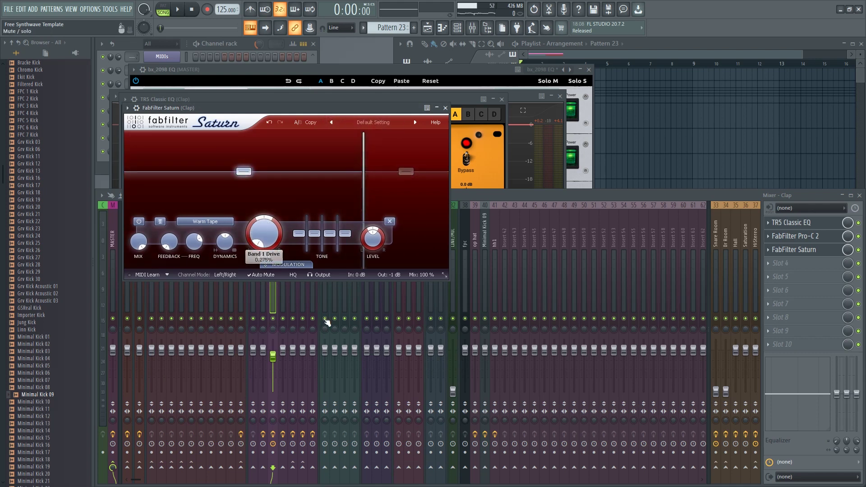
left_click(393, 157)
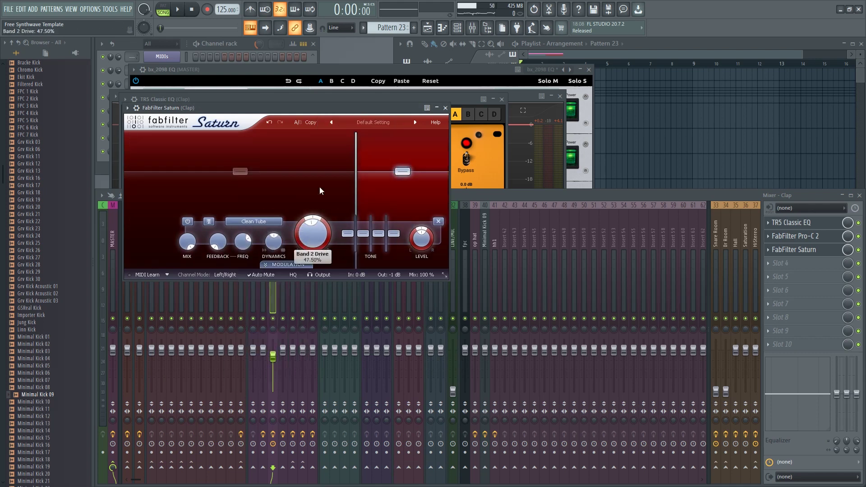
mouse_move(429, 275)
key("space")
left_click_drag(427, 275, 419, 333)
left_click_drag(357, 188, 368, 189)
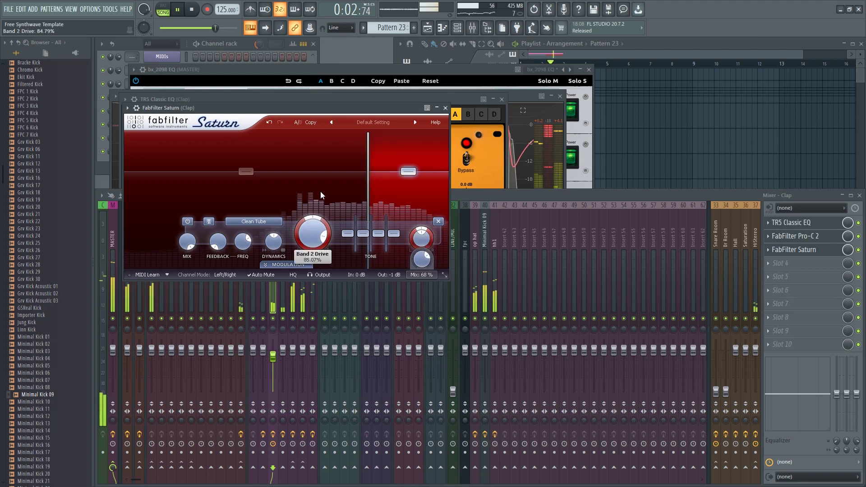
left_click_drag(320, 190, 320, 205)
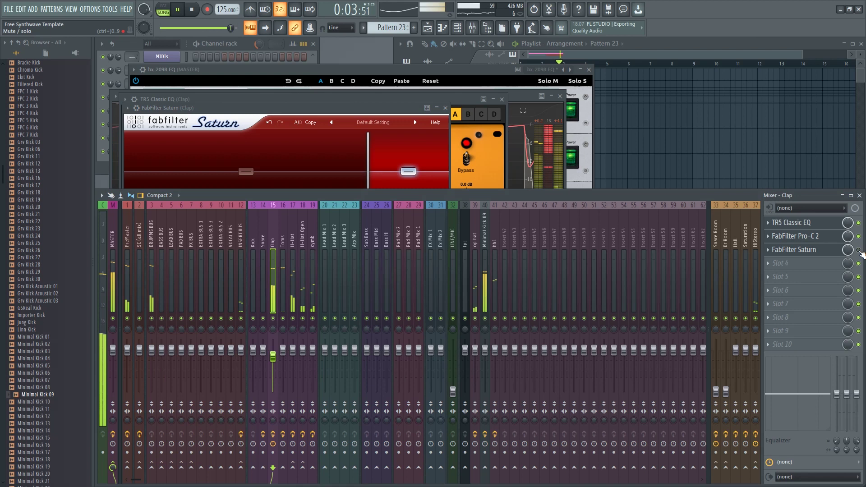
Step: Compare the clap with and without Saturn, stop playback and close the Clap track's plugin windows
left_click(859, 250)
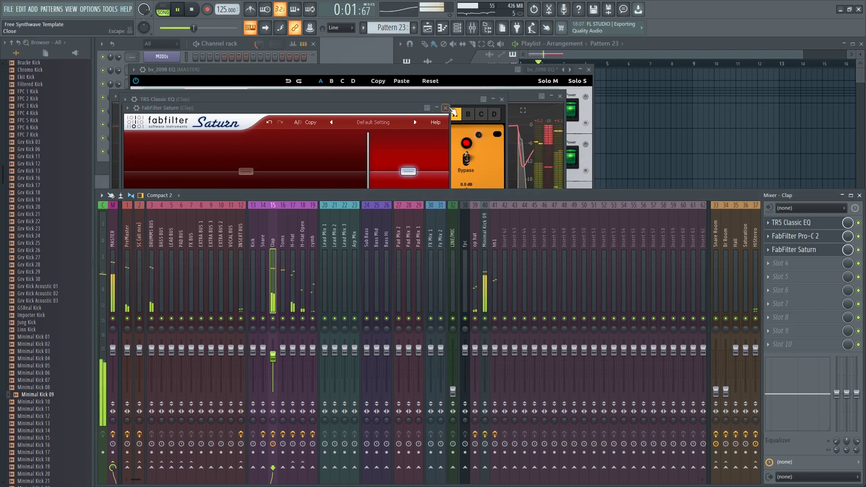
left_click(445, 108)
key("space")
left_click(518, 107)
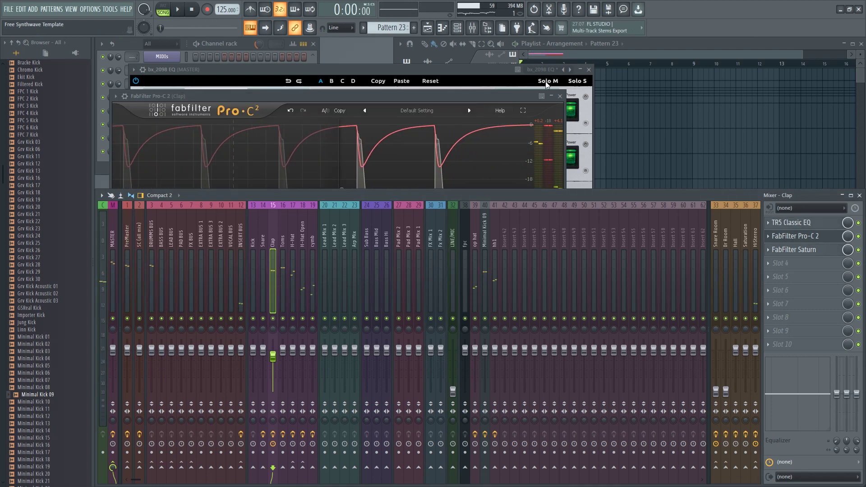
left_click(560, 96)
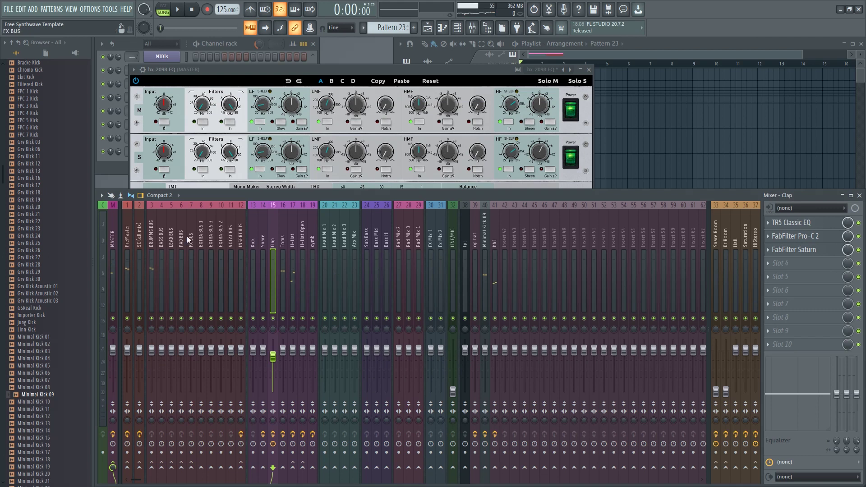
Step: Reopen bx_2098 EQ on the MASTER track and listen to the drums through it
left_click(127, 237)
left_click(114, 234)
left_click(797, 225)
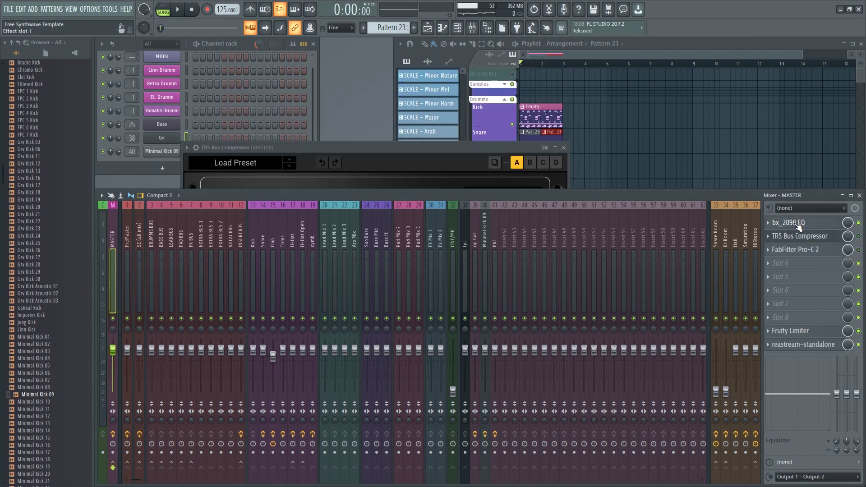
key("space")
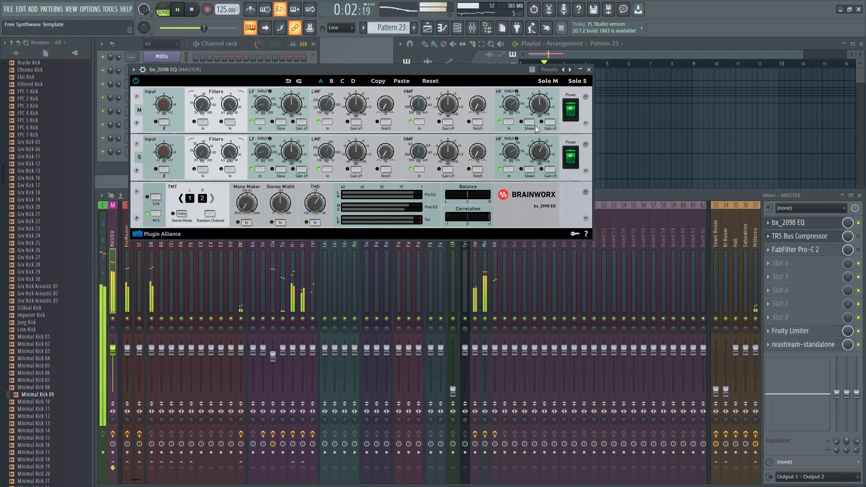
key("space")
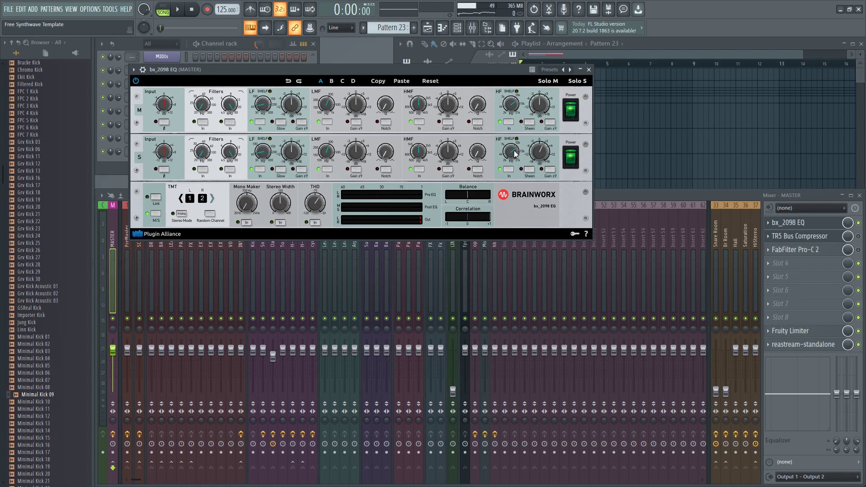
Step: Set the side channel's HMF frequency to about 1.84 kHz and adjust its Q and gain while listening
left_click_drag(419, 153, 431, 145)
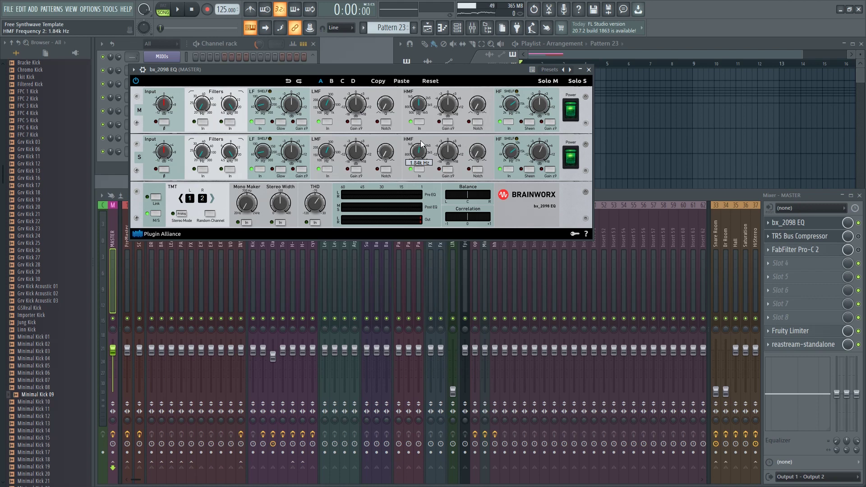
left_click_drag(479, 152, 468, 147)
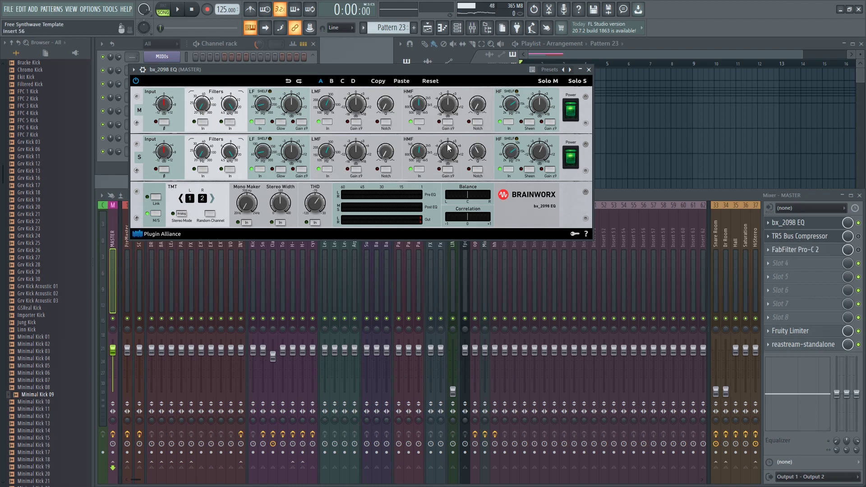
key("space")
mouse_move(448, 145)
left_mouse_down()
mouse_move(453, 186)
mouse_move(458, 135)
left_mouse_up()
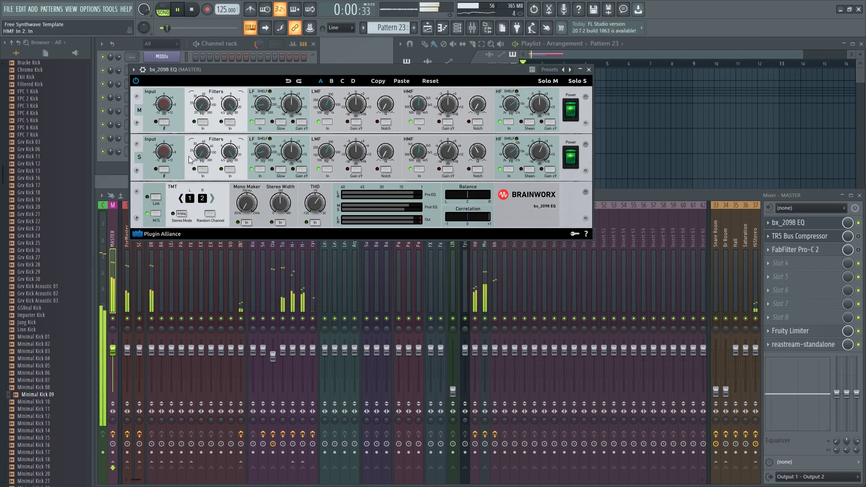
key("space")
Step: Insert FabFilter Pro-Q 3 in the MASTER track's fifth slot and move its window clear of the effects list
left_click(115, 240)
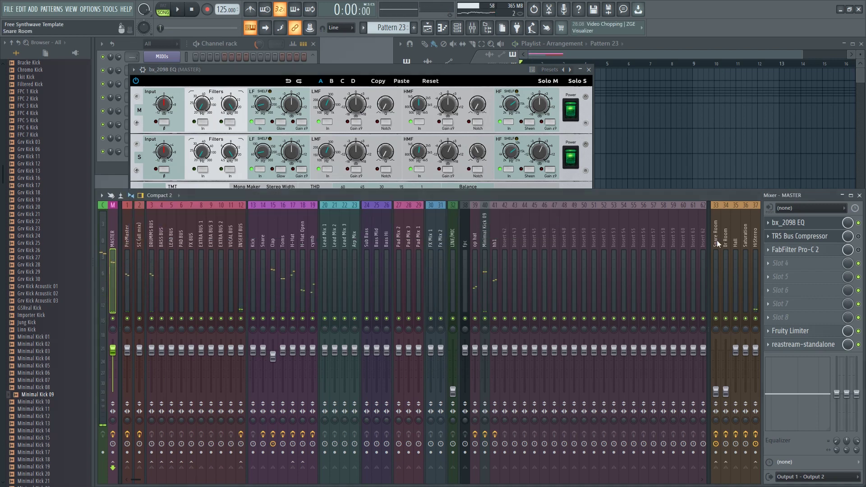
left_click(773, 276)
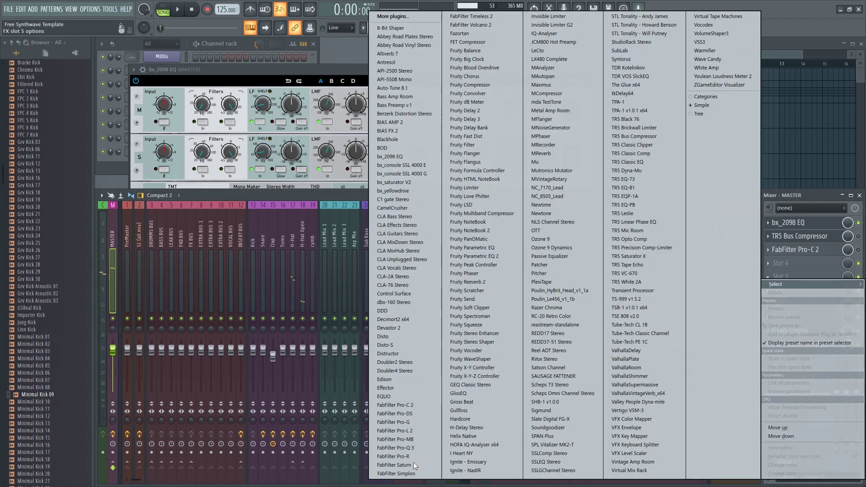
left_click(418, 449)
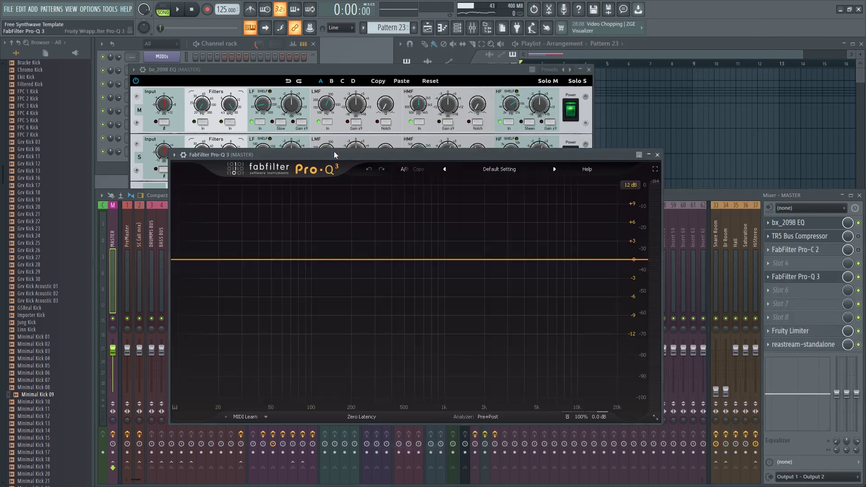
left_click_drag(333, 150, 283, 162)
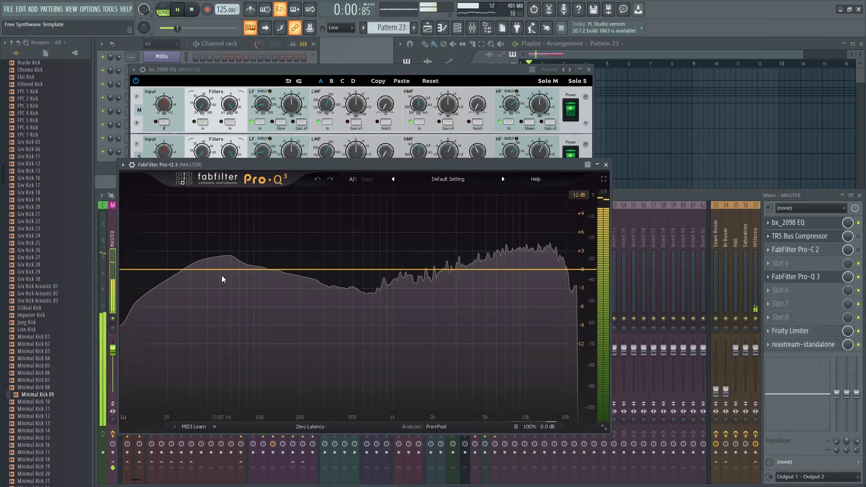
Step: Play the drums and examine the master's low-end spectrum in Pro-Q 3
left_click(626, 199)
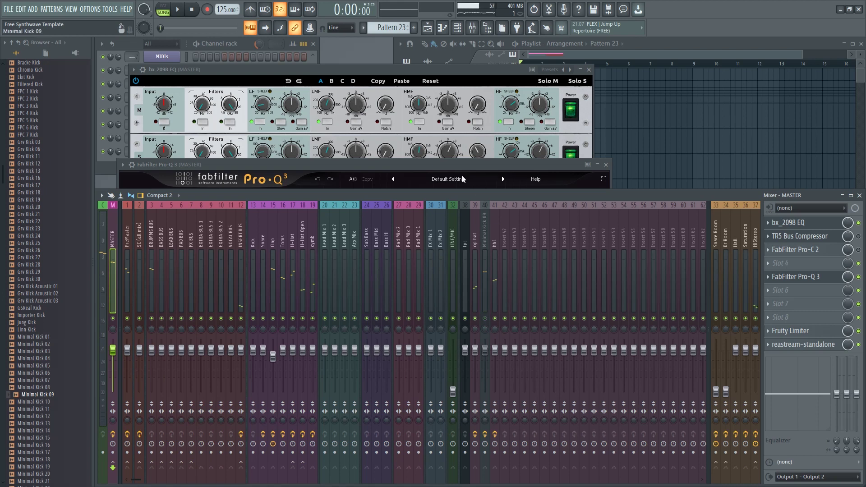
left_click(434, 164)
key("space")
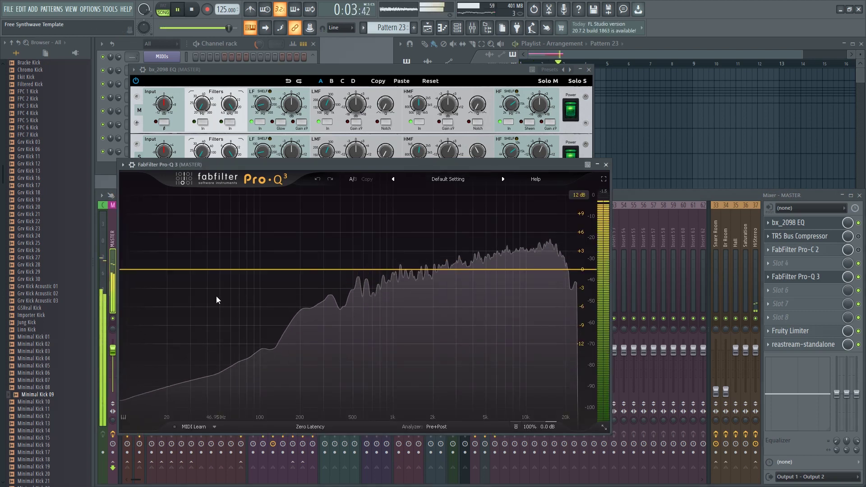
key("space")
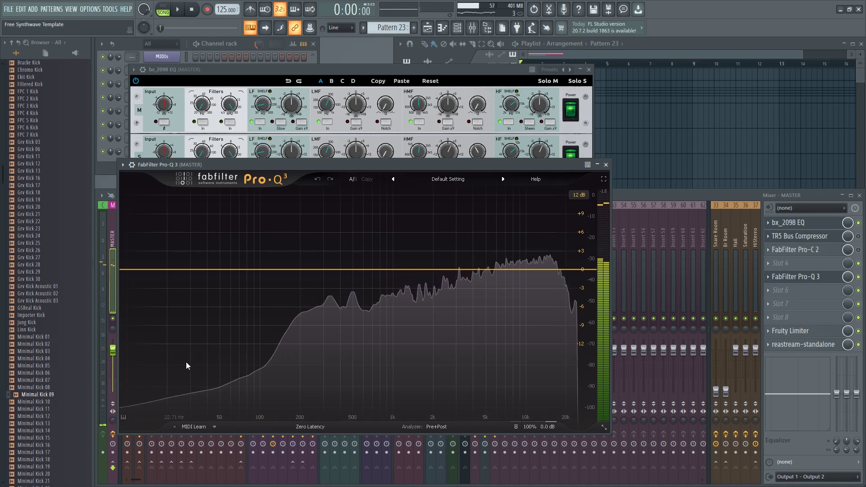
Step: Enable the mid channel's high-pass filter in bx_2098 EQ at about 98.5 Hz and audition it
left_click(223, 70)
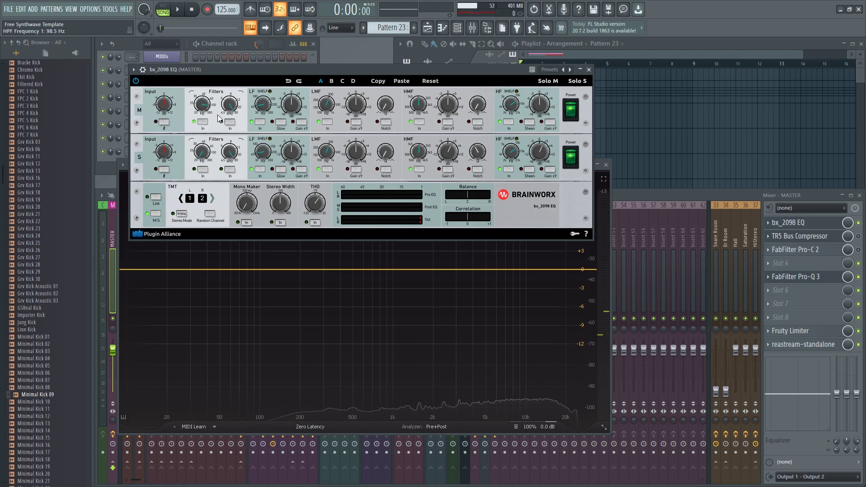
key("space")
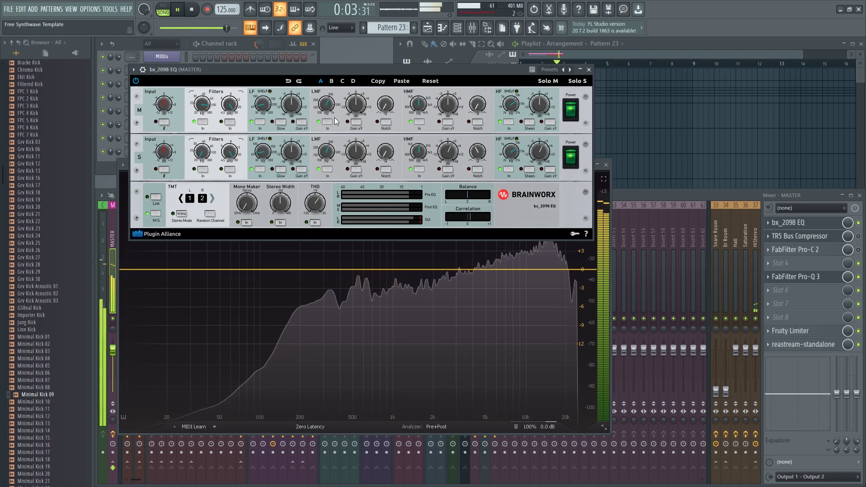
key("space")
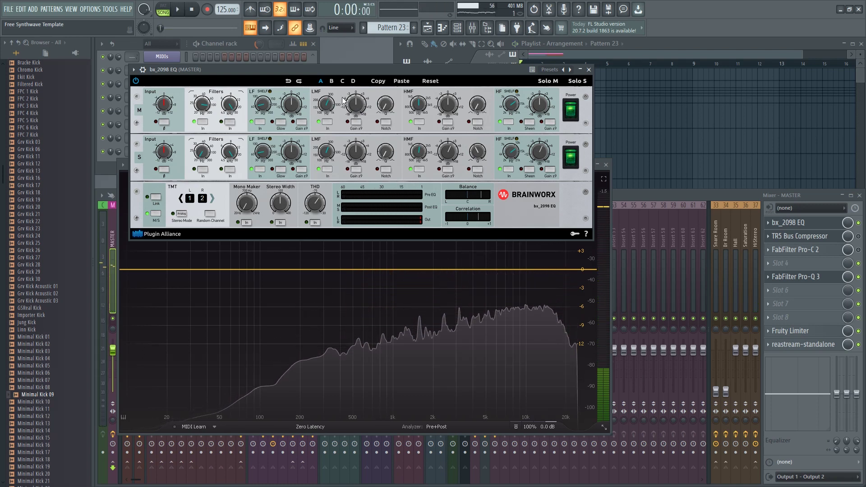
Step: Adjust the mid channel's LMF frequency and gain, then the side channel's LF gain with its frequency at about 184 Hz
left_click_drag(341, 113, 366, 98)
key("space")
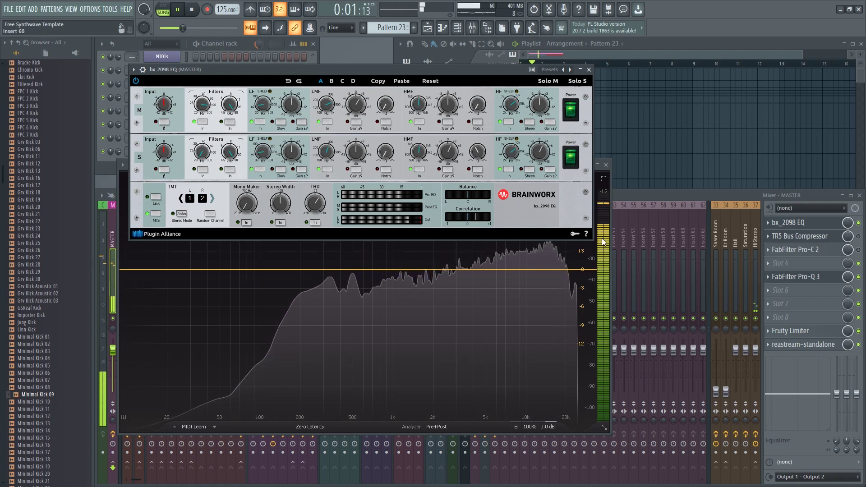
left_click_drag(297, 153, 297, 146)
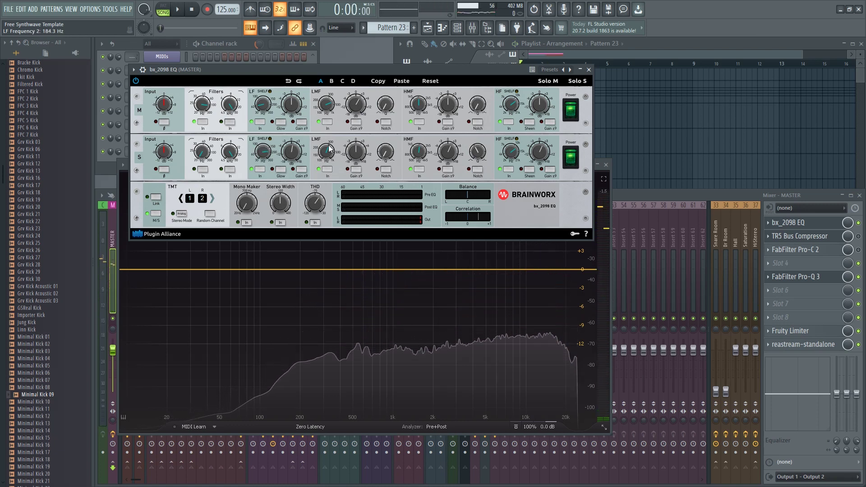
Step: Boost the side channel's LMF by about 1.2 dB and tune its frequency to about 616 Hz during playback
left_click_drag(329, 147, 335, 163)
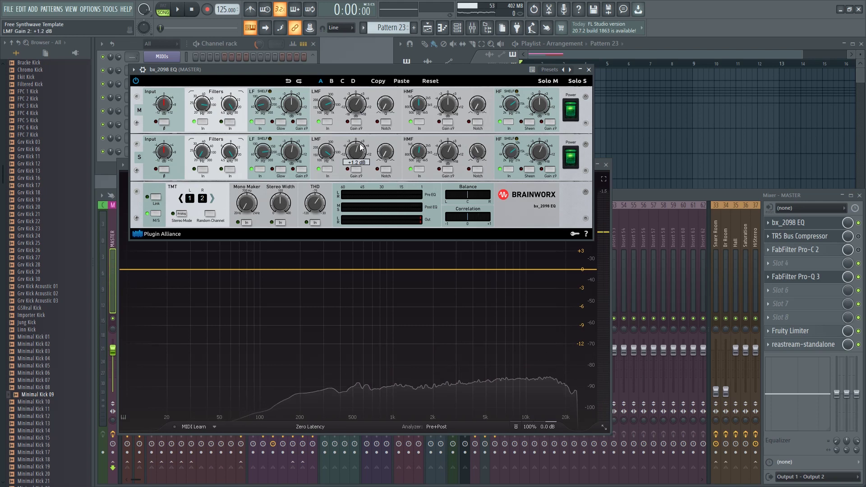
key("space")
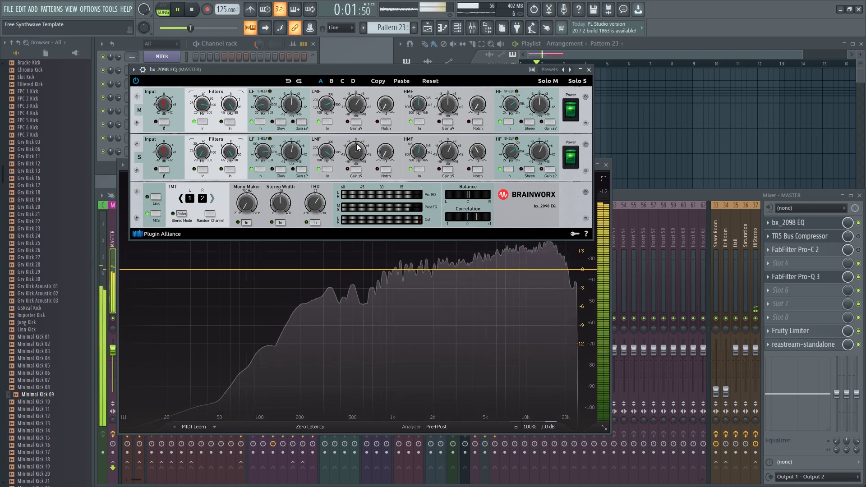
left_click_drag(336, 158, 339, 165)
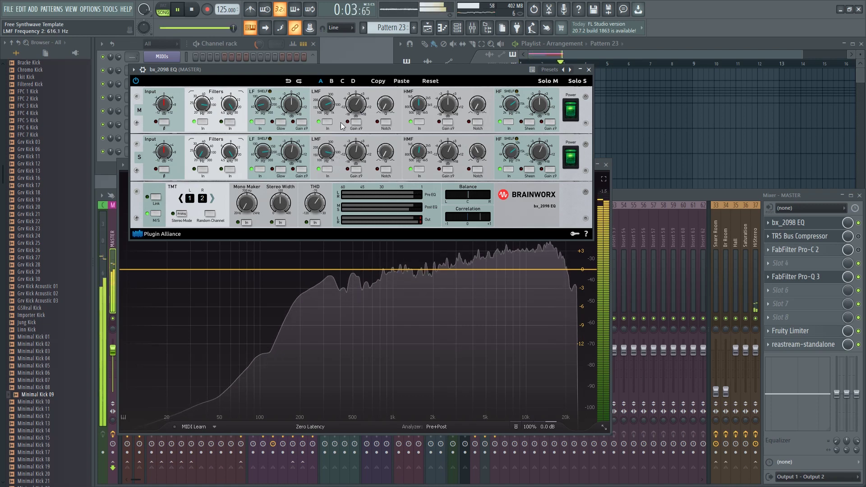
Step: During playback, set the mid channel's LMF gain to about +0.3 dB and the side channel's to about +2.0 dB, and close bx_2098 EQ
key("space")
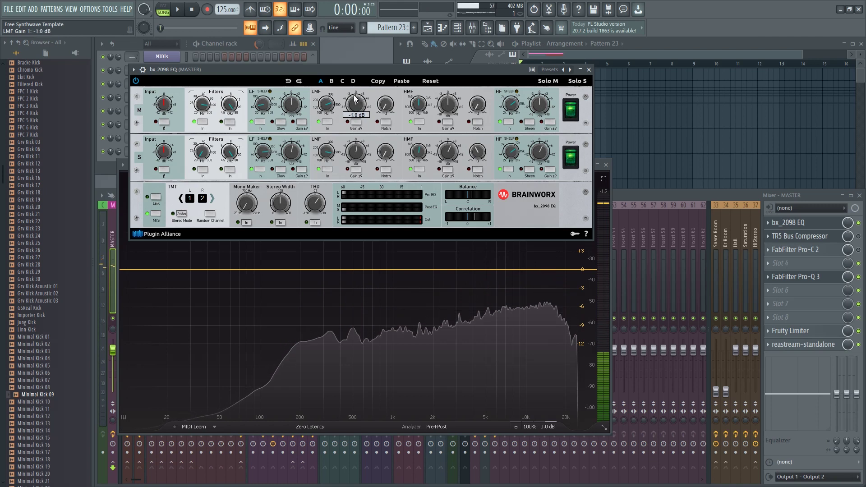
key("space")
left_click_drag(354, 104, 356, 99)
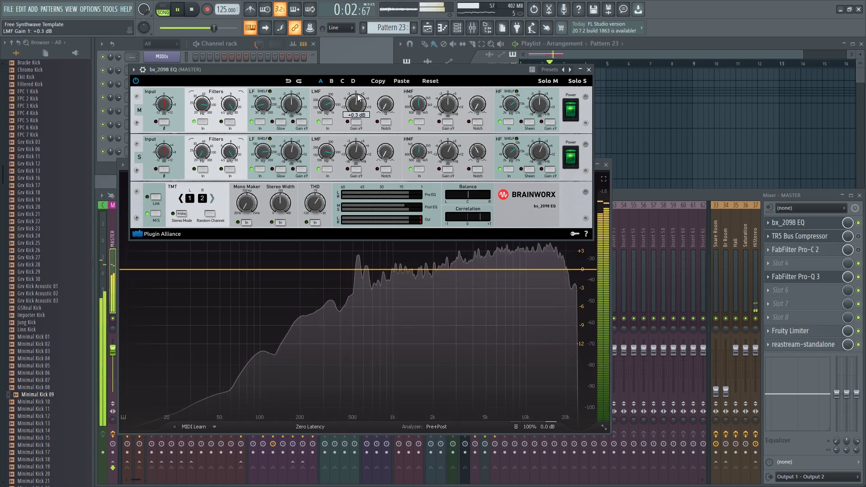
left_click_drag(360, 150, 366, 143)
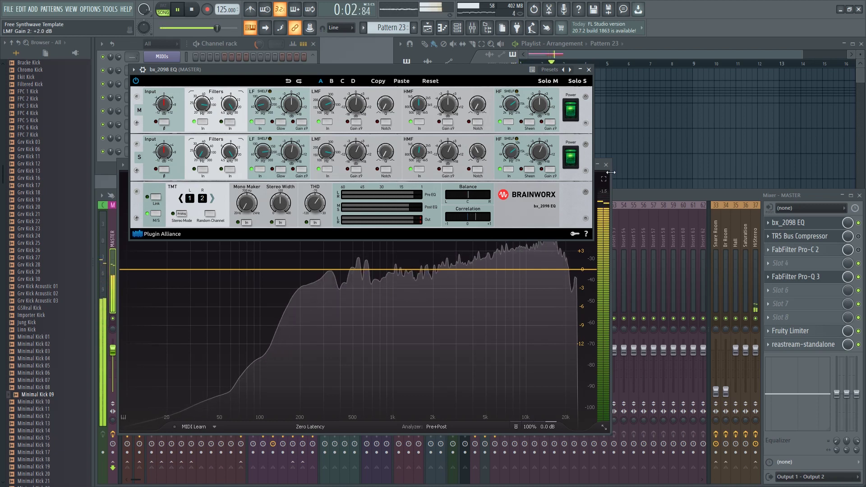
key("space")
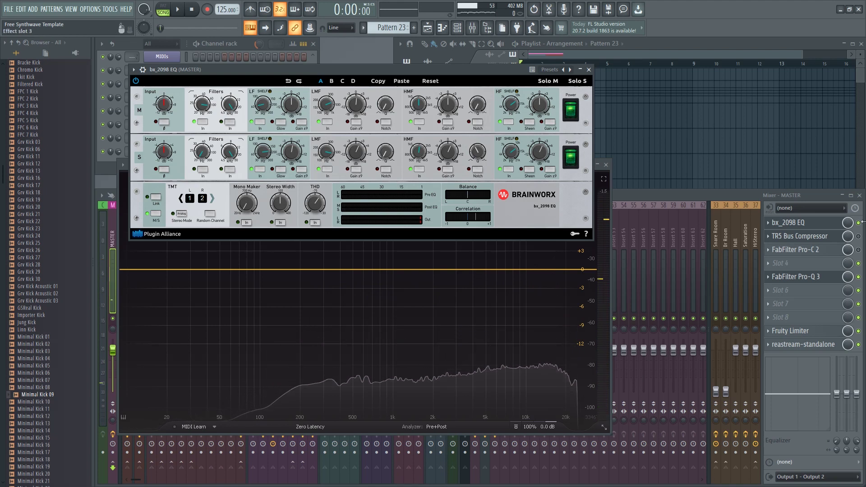
left_click(588, 69)
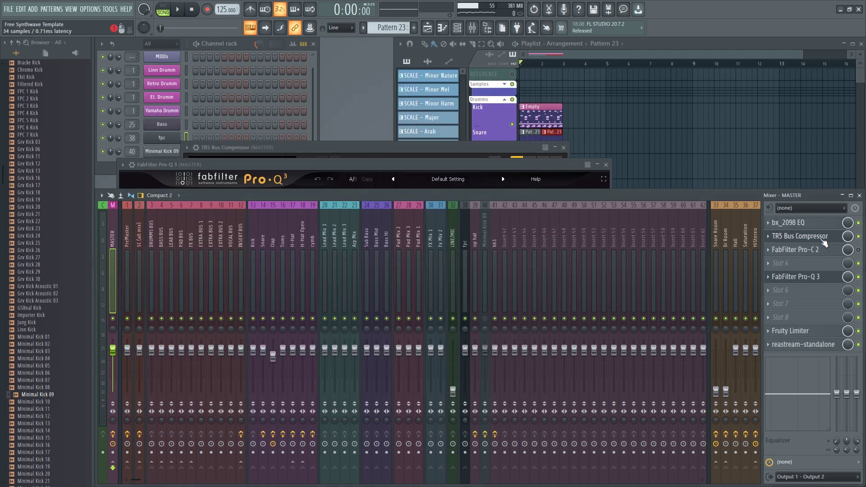
Step: Open TR5 Bus Compressor on MASTER and lower its threshold to about 14.4 dB during playback
left_click(822, 241)
left_click(820, 239)
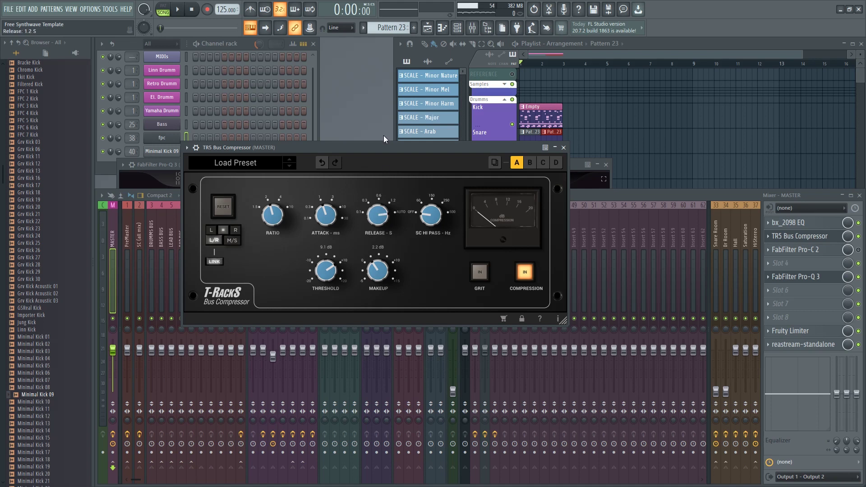
left_click_drag(328, 217, 318, 251)
left_click(179, 10)
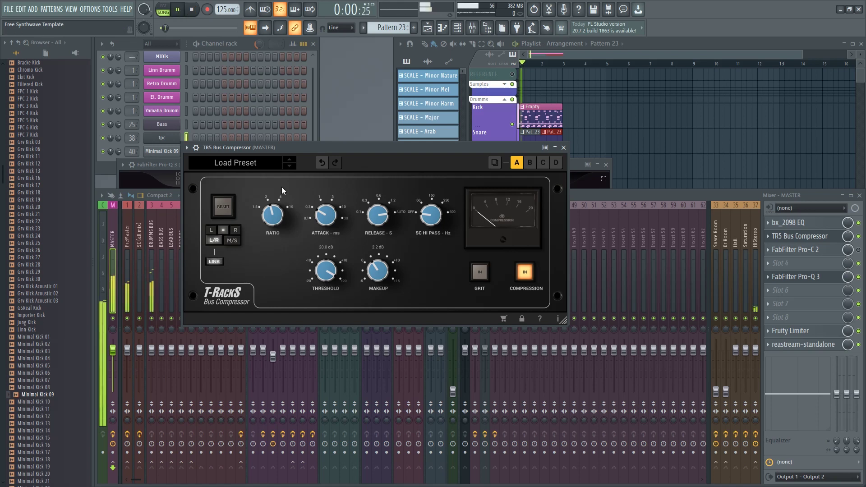
left_click_drag(321, 274, 320, 280)
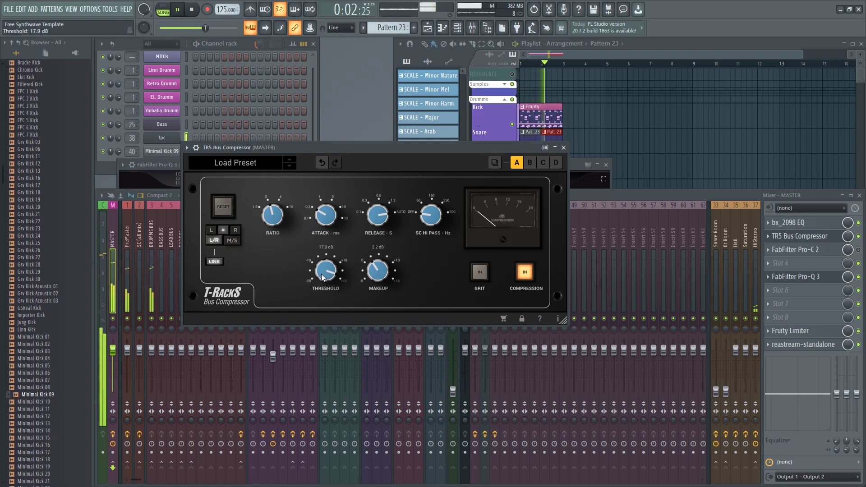
left_click_drag(324, 280, 324, 282)
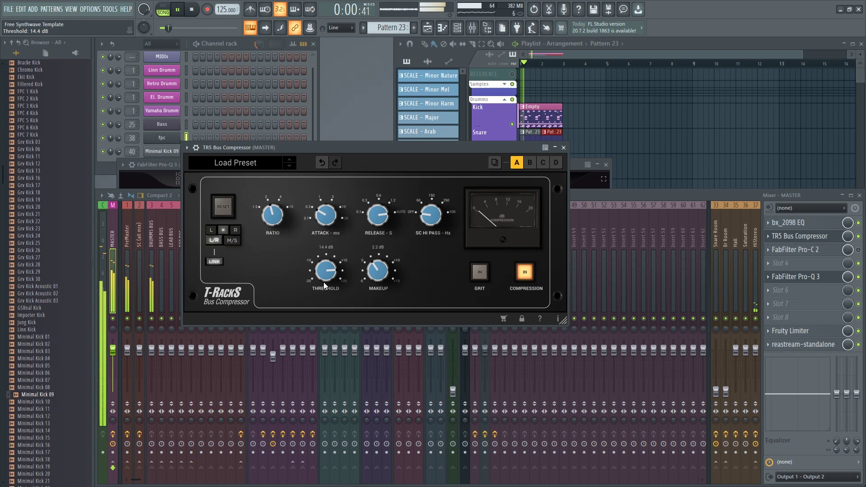
left_click(594, 193)
Step: Lower the Toms track's volume slightly, audition it with the drums, and check the HiStereo send track
left_click(201, 11)
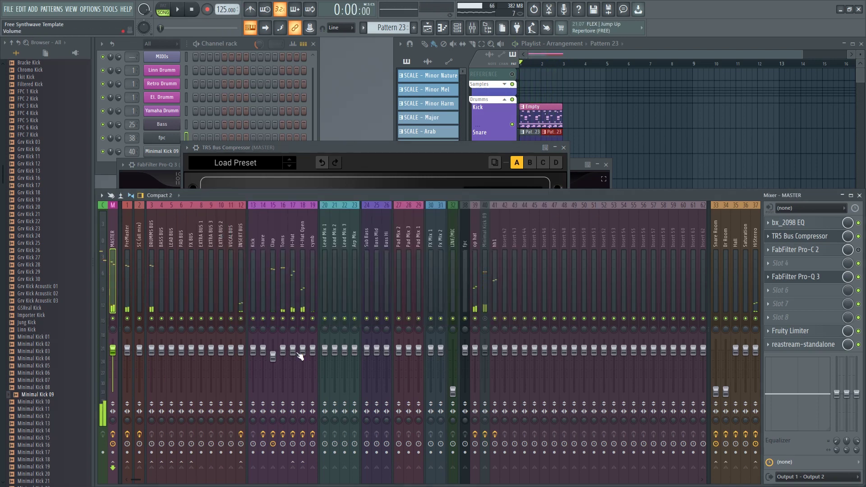
left_click(288, 249)
left_click_drag(284, 354, 284, 360)
key("space")
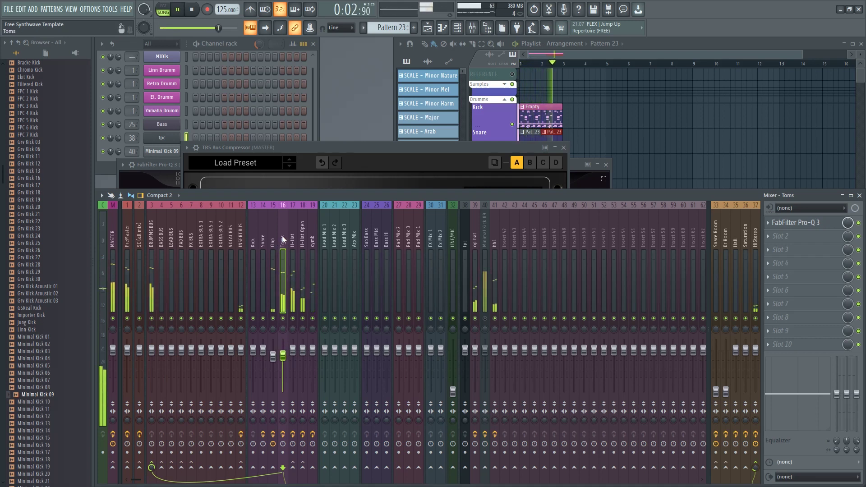
key("space")
left_click(756, 266)
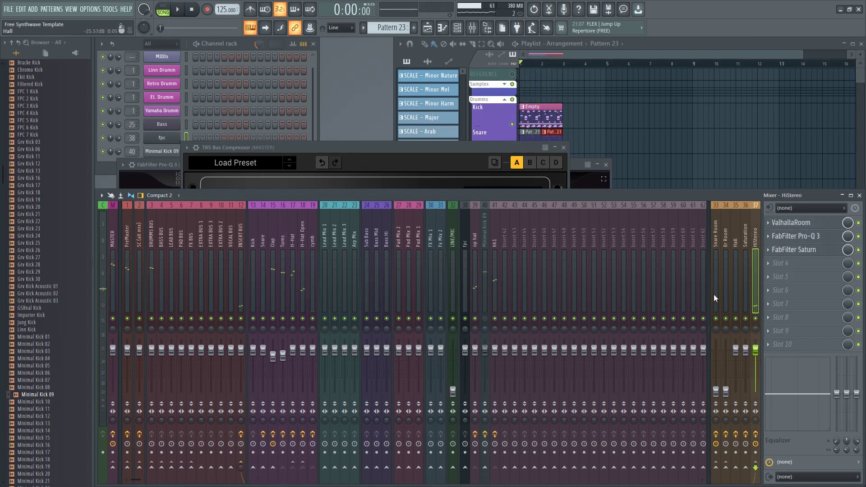
left_click(283, 239)
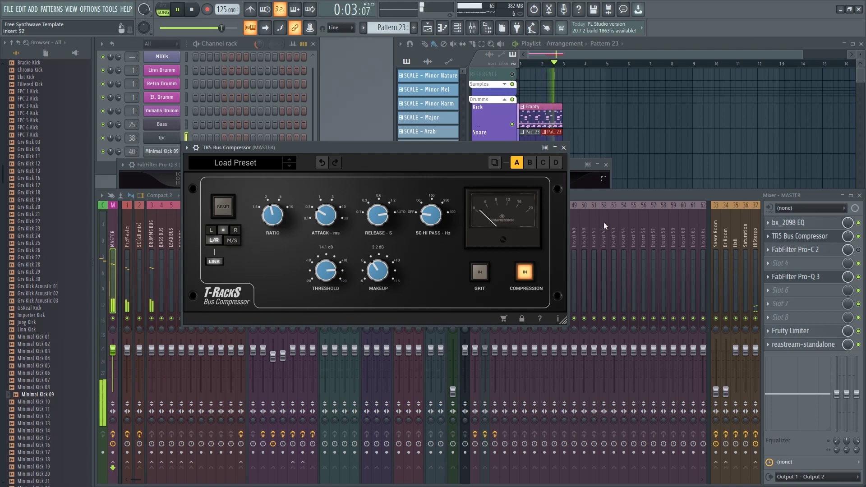
Step: Set the MASTER bus compressor's threshold to about 13.9 dB, raise its sidechain high-pass frequency, and compare the mix with it bypassed
left_click_drag(325, 278, 328, 278)
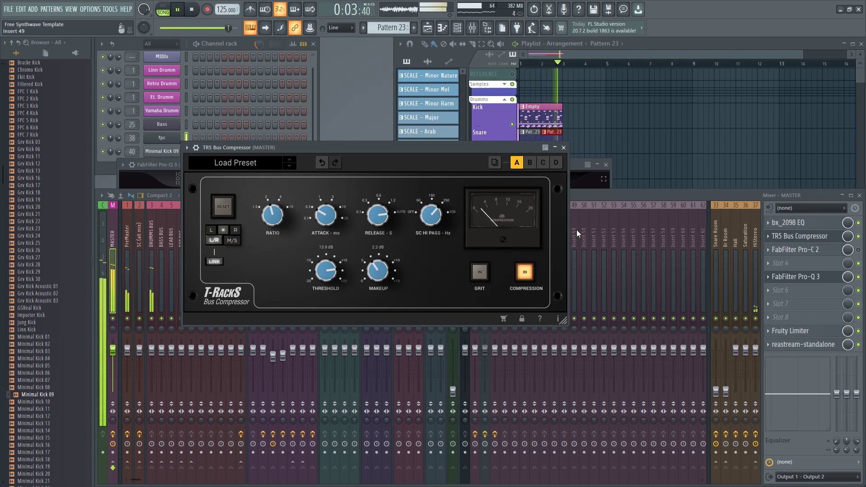
left_click(861, 240)
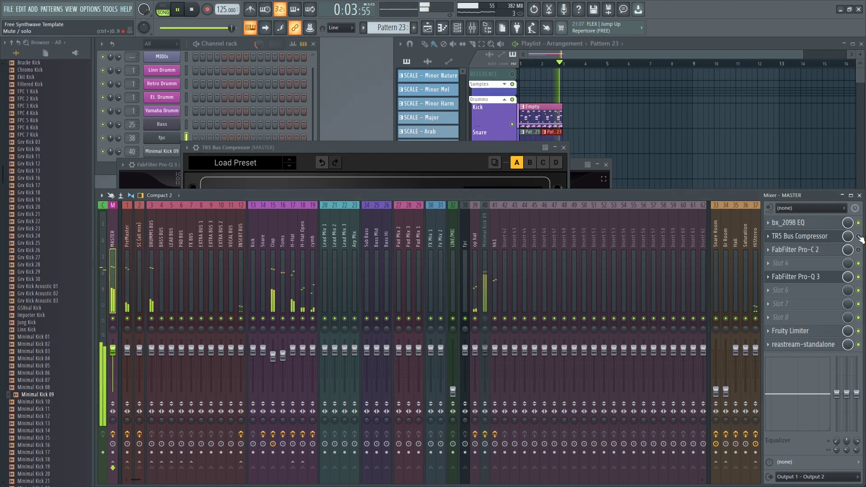
key("space")
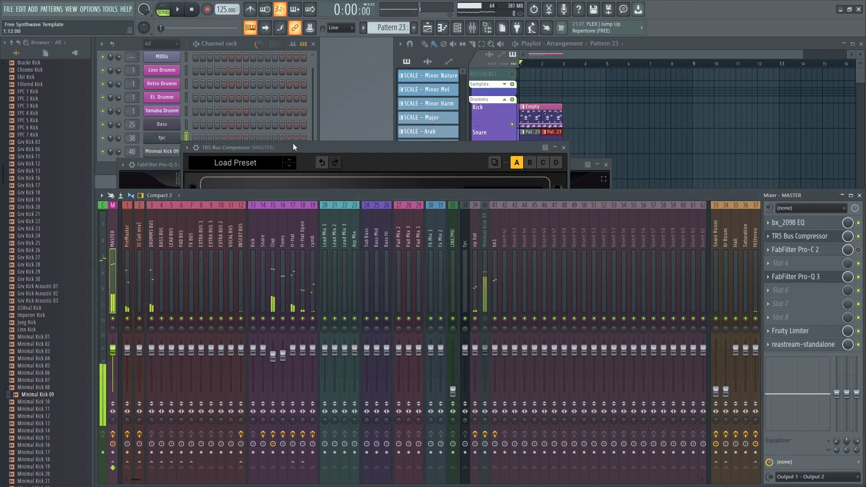
left_click(303, 147)
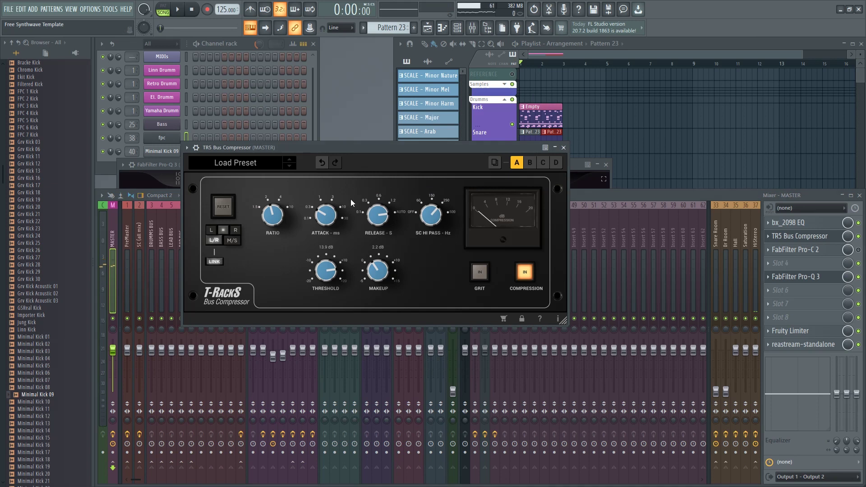
Step: Close the TR5 Bus Compressor and FabFilter Pro-Q 3 windows
left_click(563, 148)
left_click_drag(557, 164, 554, 128)
left_click(575, 109)
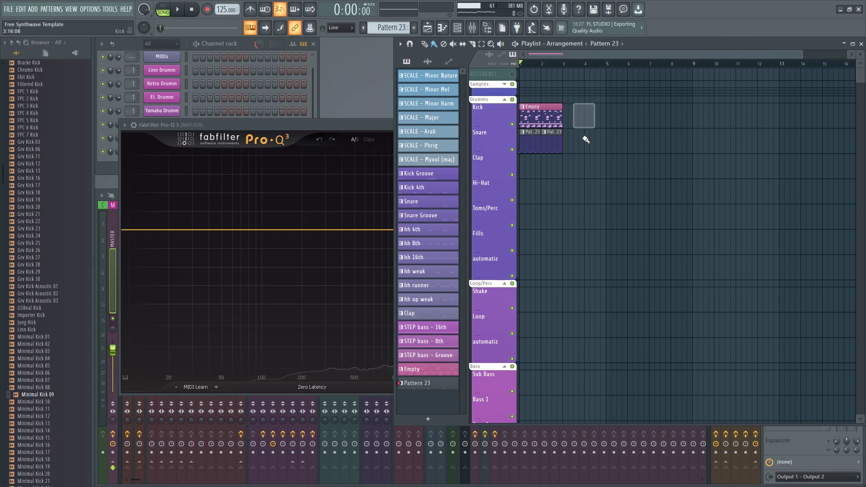
left_click(379, 124)
left_click(607, 126)
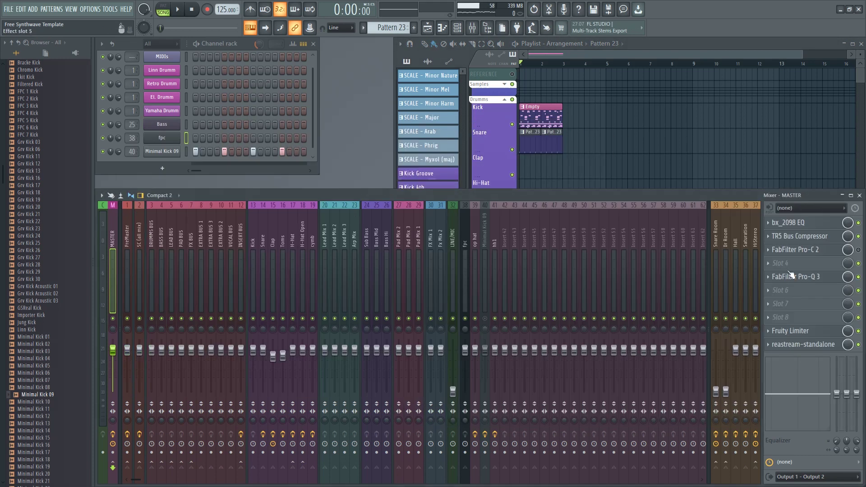
Step: Open FabFilter Pro-C 2 on MASTER, set a hard knee, turn auto gain off, and lower the threshold to about -26.7 dB during playback
left_click(802, 252)
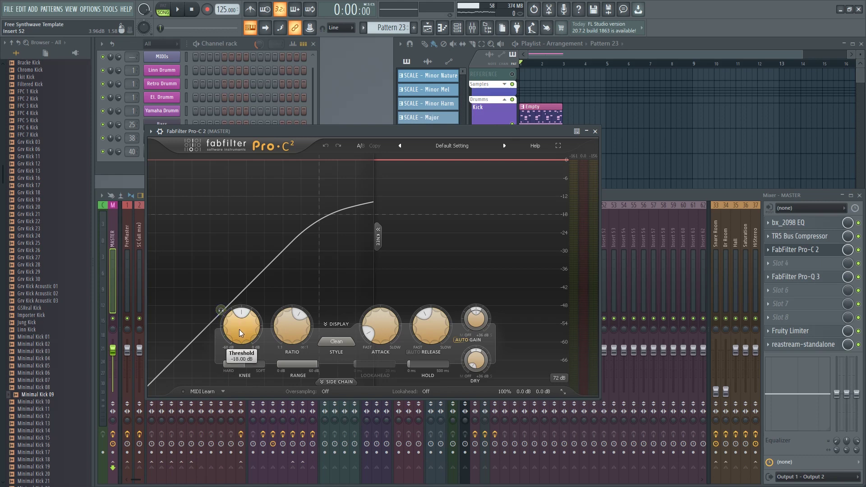
scroll(239, 333, "down", 1)
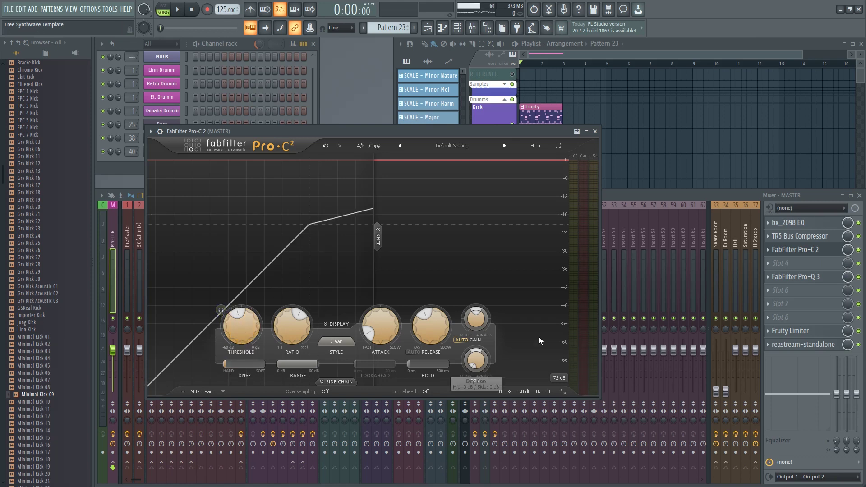
left_click(178, 9)
scroll(240, 327, "down", 1)
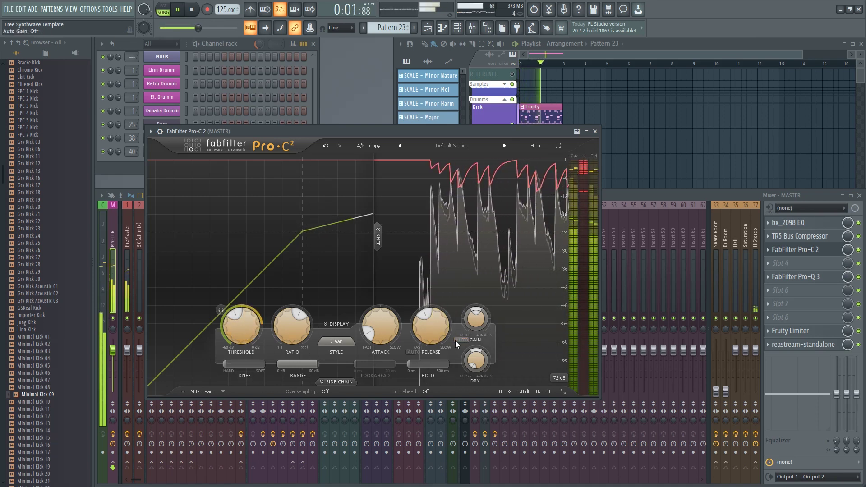
scroll(238, 326, "down", 1)
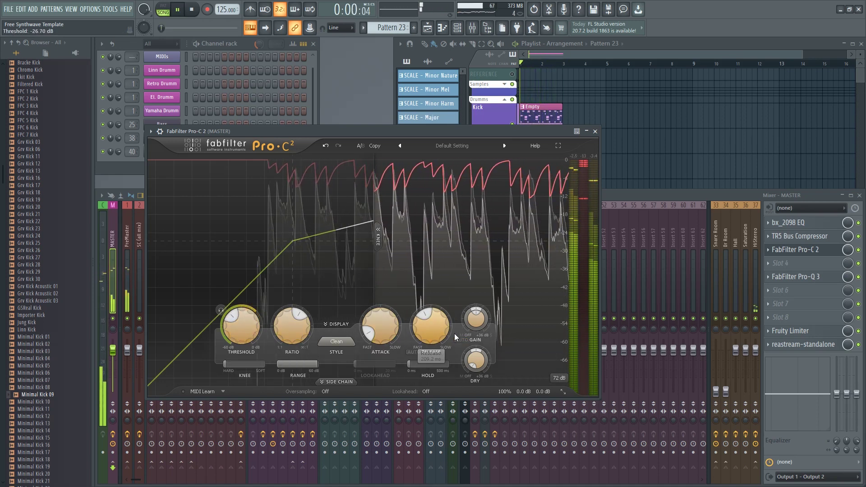
scroll(436, 316, "down", 3)
Step: Slow Pro-C 2's attack, set release to about 101 ms and ratio to 5.13:1, and lower the threshold further
left_click_drag(379, 333, 381, 313)
mouse_move(438, 326)
left_mouse_down()
mouse_move(432, 223)
mouse_move(423, 324)
left_mouse_up()
left_click_drag(231, 328, 234, 352)
left_click_drag(293, 326, 293, 316)
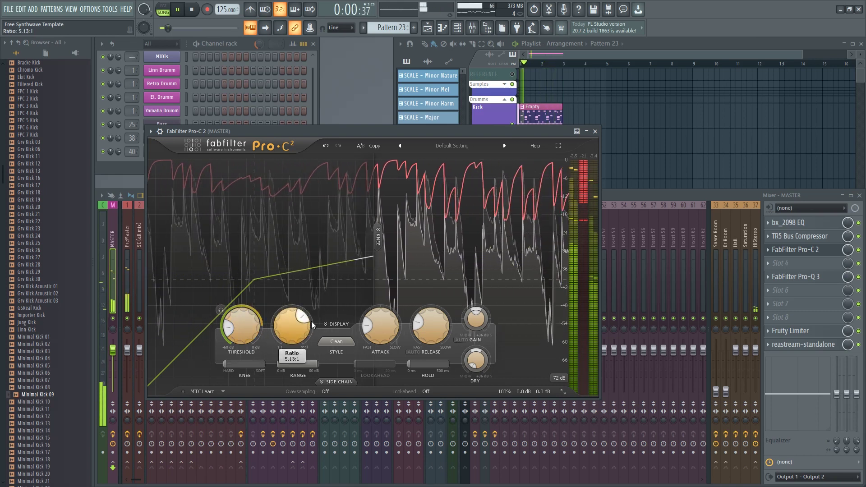
left_click_drag(435, 320, 439, 313)
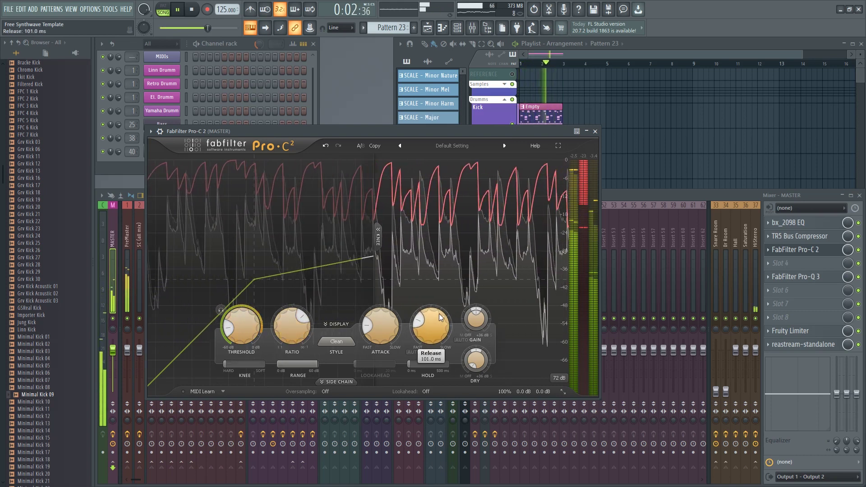
left_click(193, 9)
Step: Adjust Pro-C 2's dry level, blend the wet gain up from -INF dB, and compare the drums with the compressor bypassed
left_click_drag(475, 359, 456, 309)
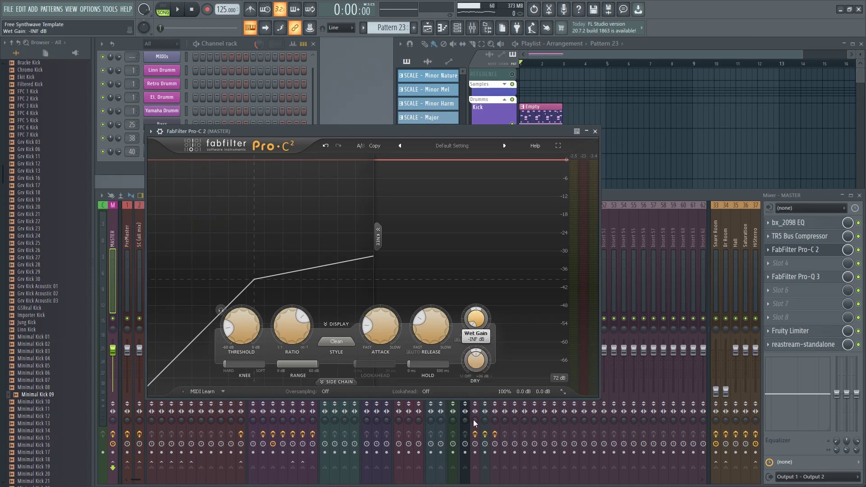
key("space")
left_click_drag(478, 328, 478, 353)
left_click(858, 250)
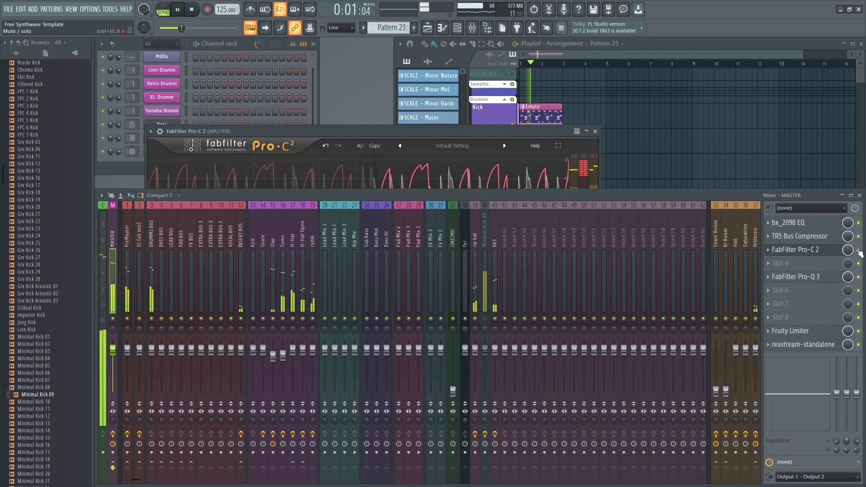
left_click(858, 249)
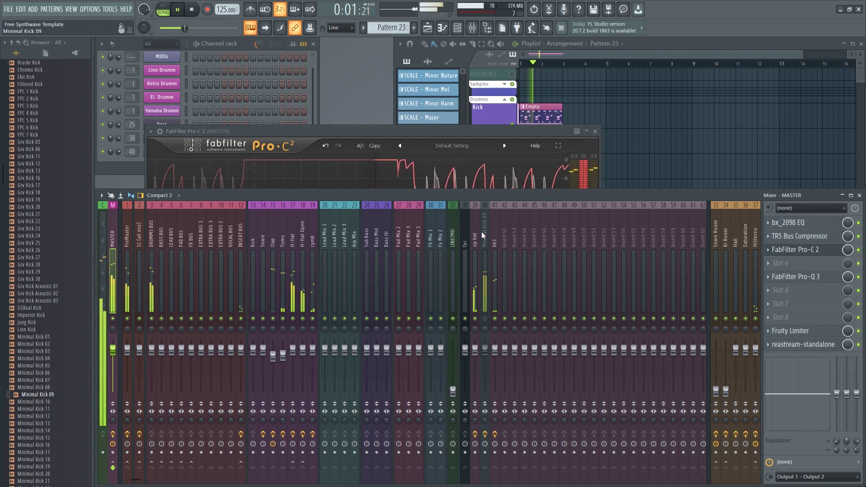
key("space")
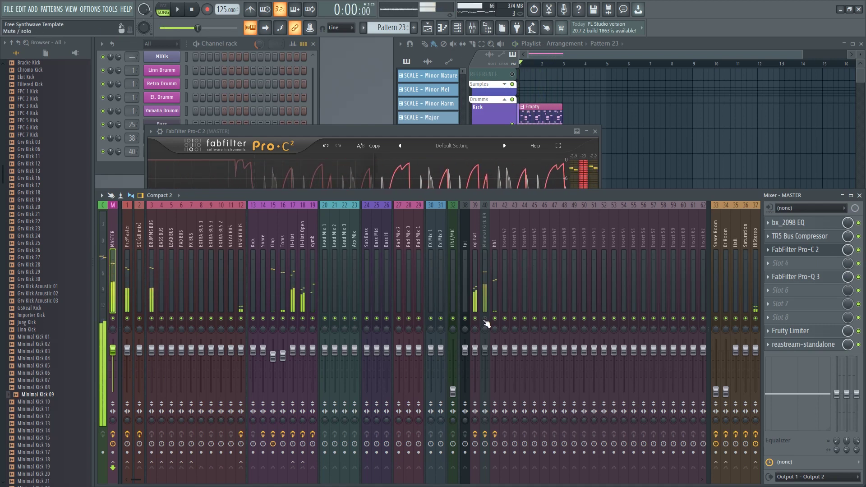
Step: Unmute the Minimal Kick 09 track and lower its volume slightly during playback
key("space")
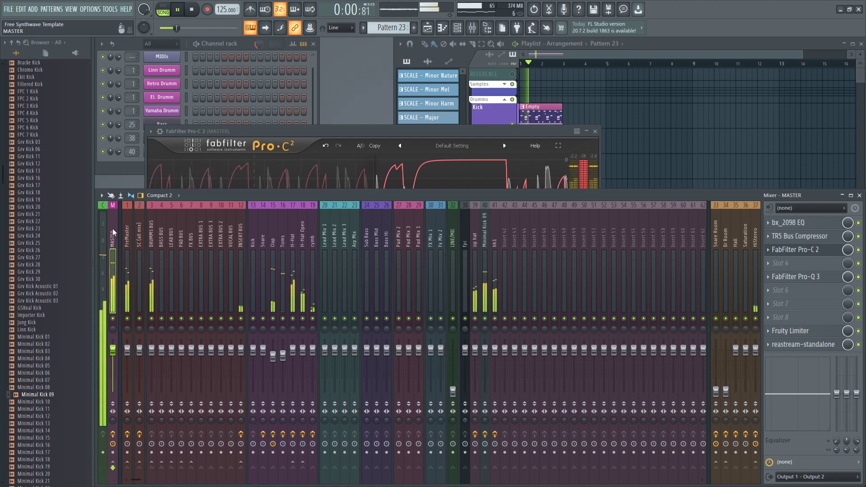
left_click(485, 351)
left_click_drag(485, 352, 485, 355)
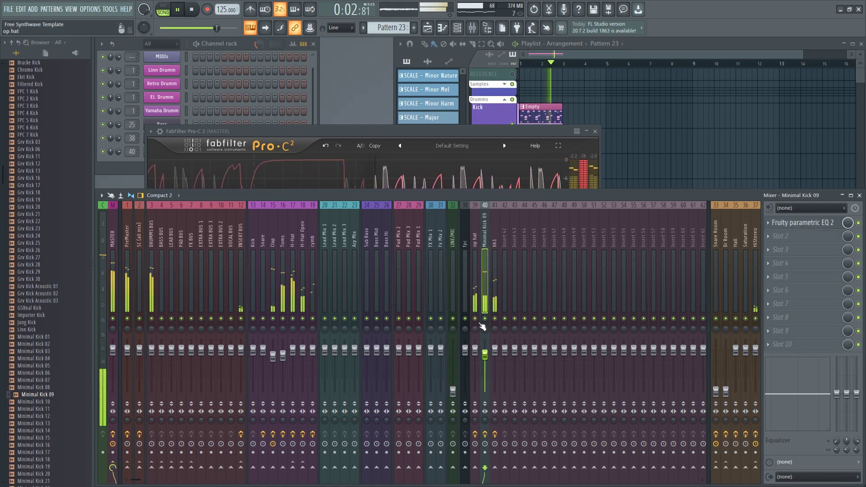
key("space")
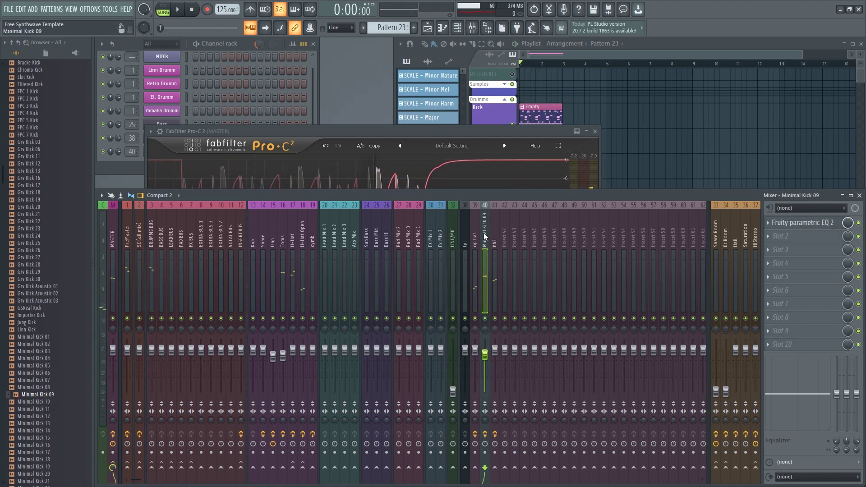
Step: Raise the Minimal Kick 09 track's volume slightly and audition it with the drums
left_click(113, 224)
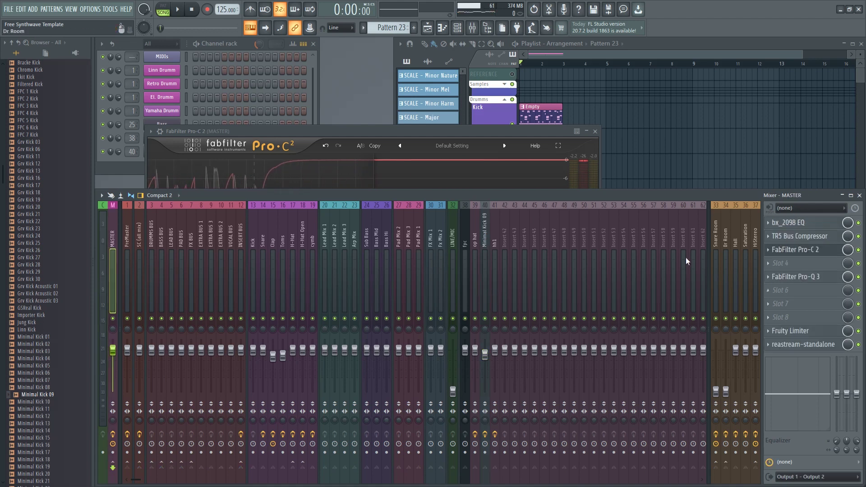
left_click(485, 233)
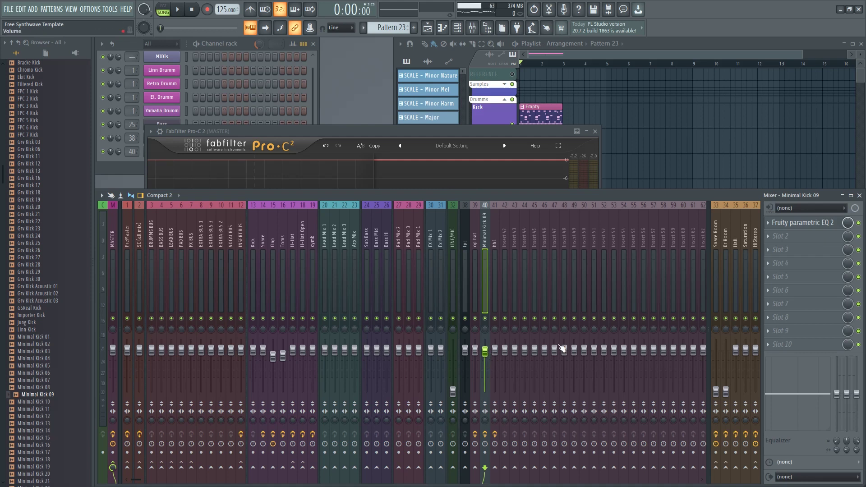
key("space")
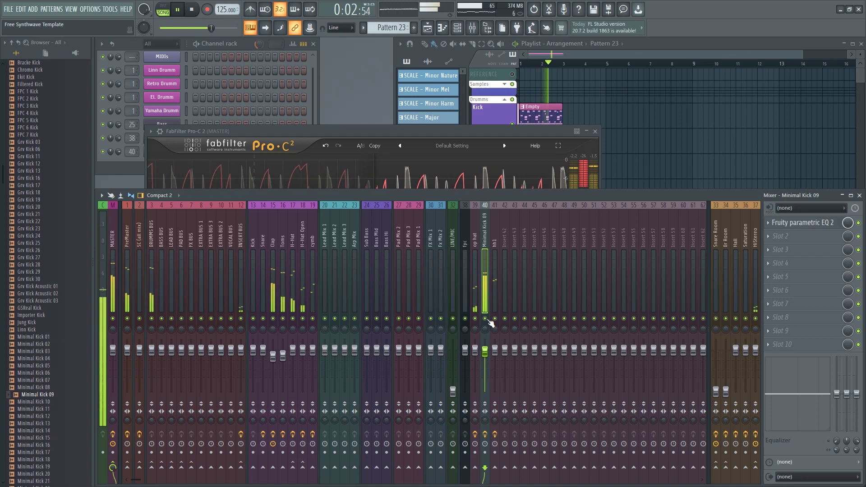
Step: Stop playback and close the Pro-C 2 compressor window on MASTER
key("space")
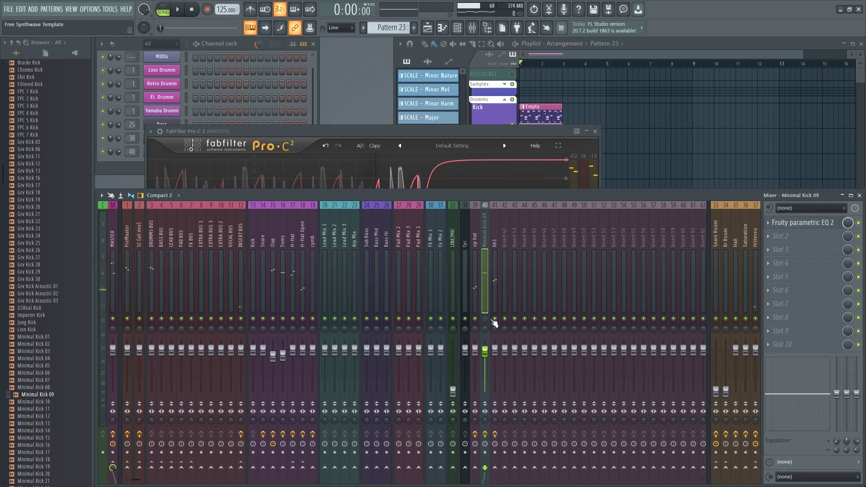
left_click(541, 131)
left_click(594, 131)
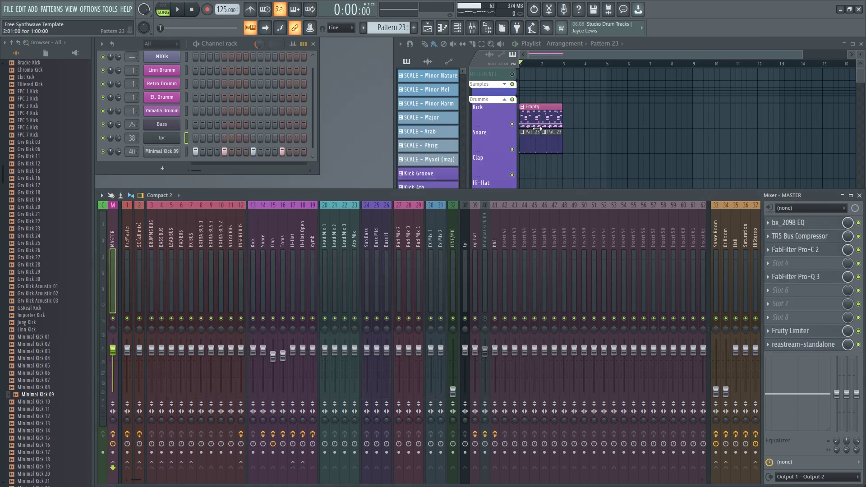
Step: Open the fpc piano roll of the Empty pattern and select all the Grv OH 04 notes
left_click(529, 117)
left_click(228, 143)
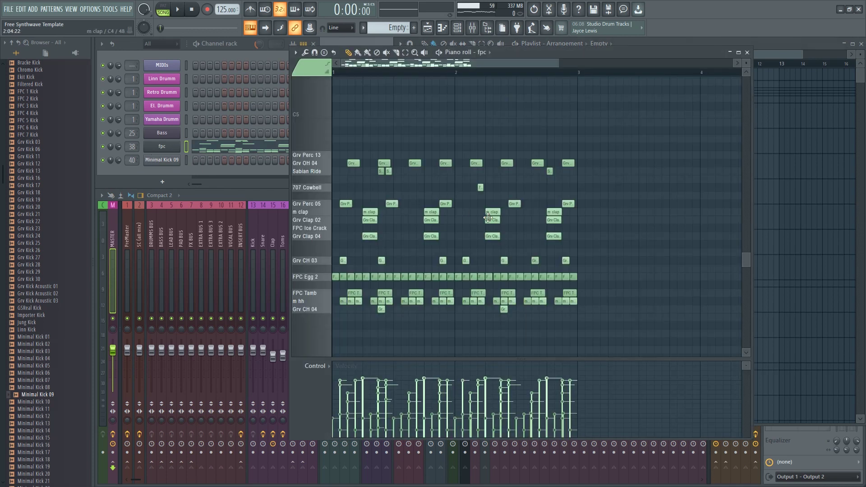
left_click(163, 147)
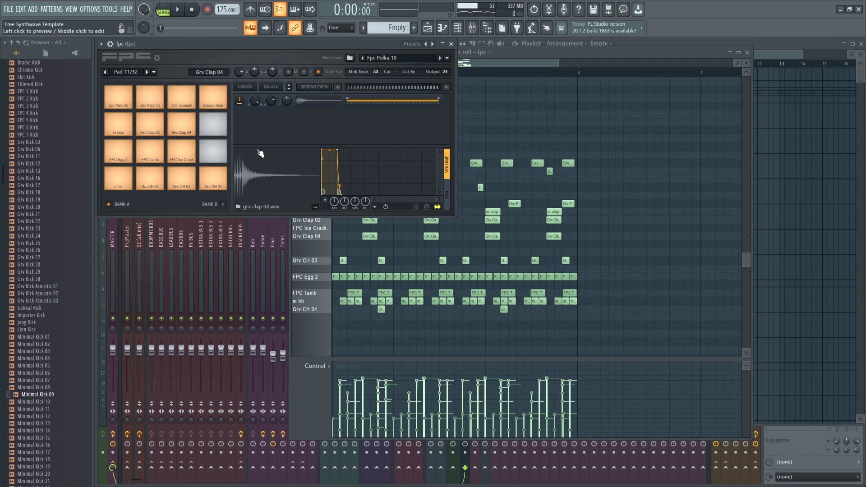
left_click(464, 72)
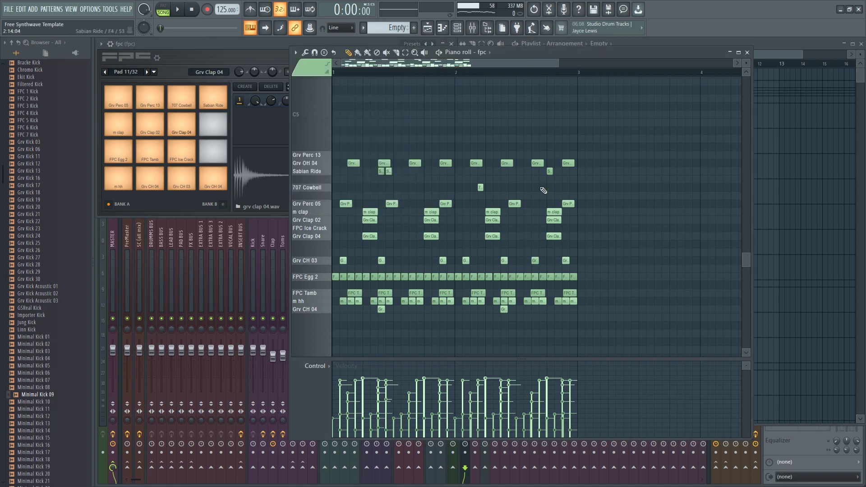
left_click_drag(600, 136, 333, 167)
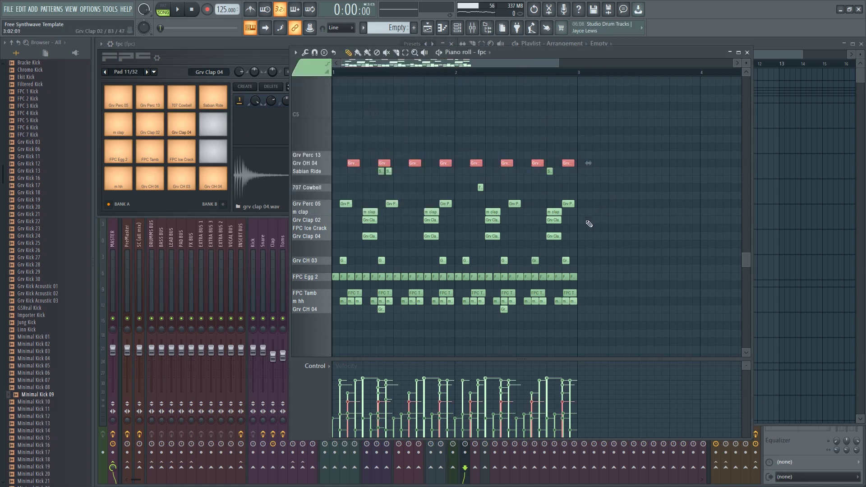
Step: Bring up the Grv OH 04 pad's settings in FPC and audition the drum pattern briefly
left_click(248, 47)
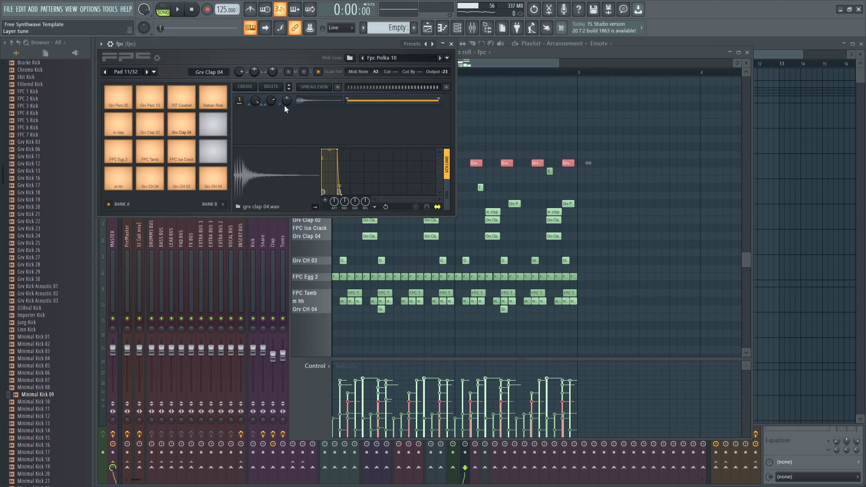
left_click(213, 180)
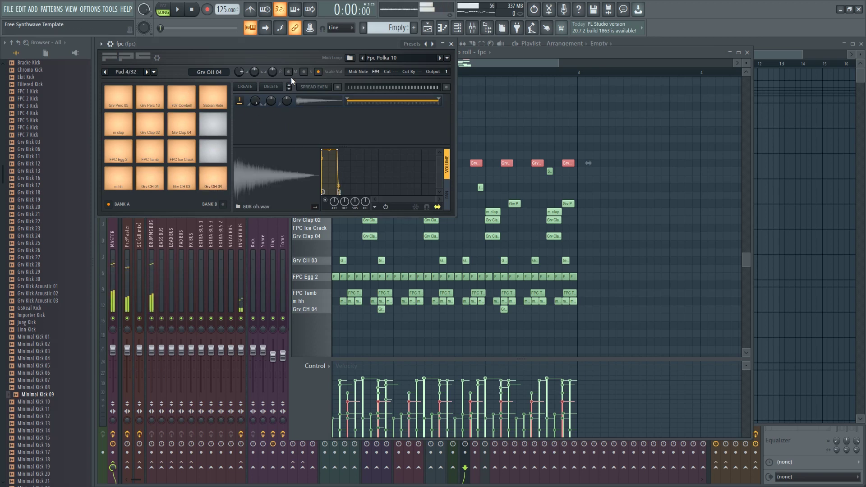
key("space")
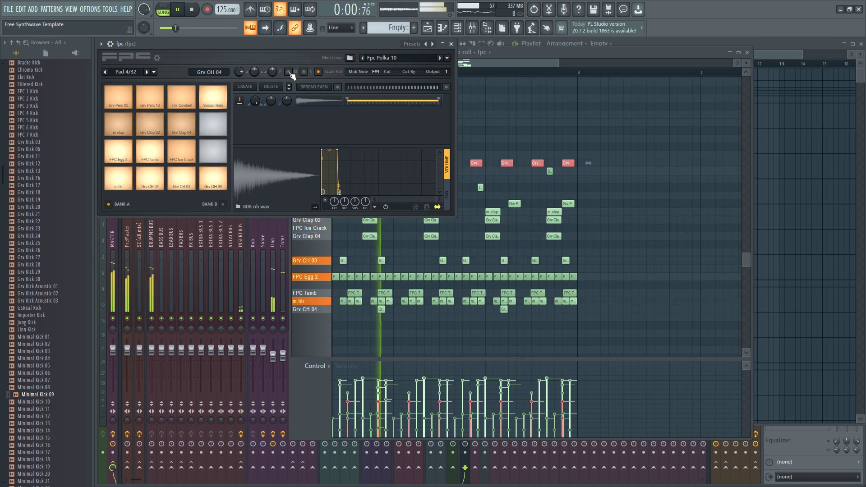
key("space")
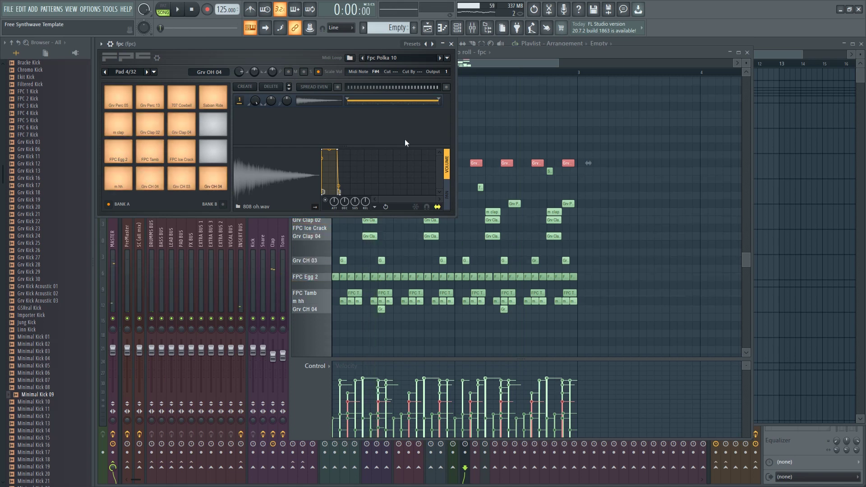
Step: Audition the pattern with the m clap, Grv Clap 02 and Grv Clap 04 notes cut, and undo the cut
left_click_drag(578, 248, 336, 208)
key("Delete")
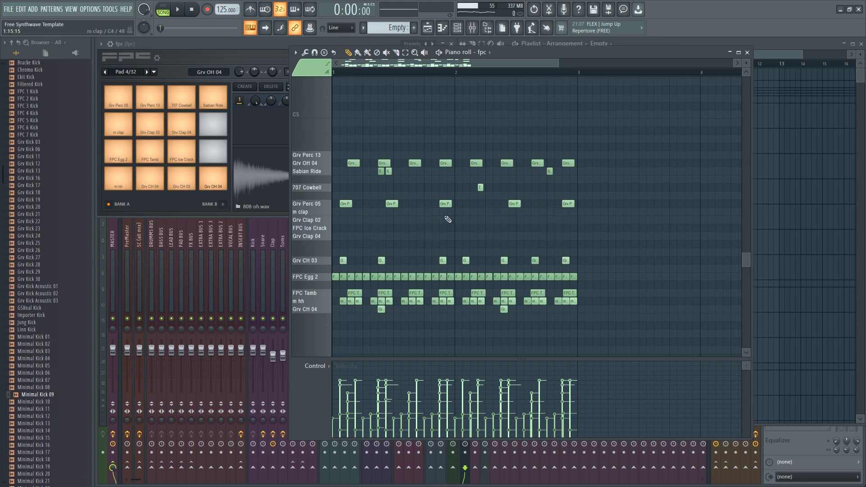
key("space")
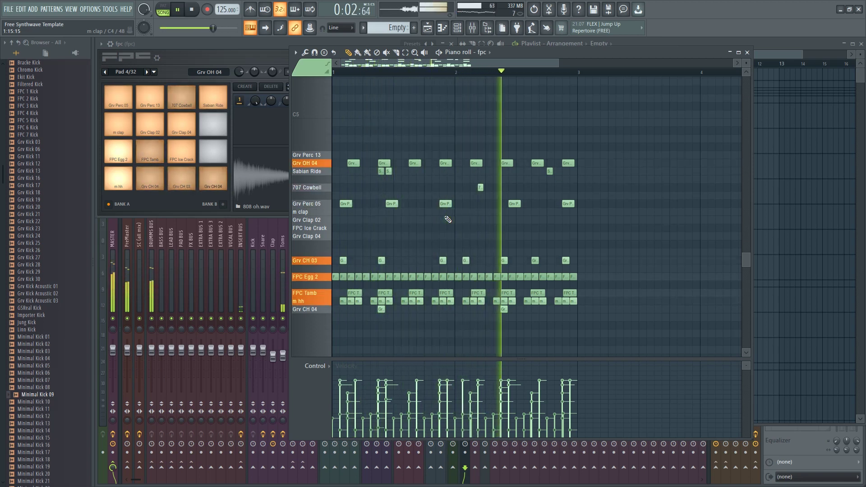
key("space")
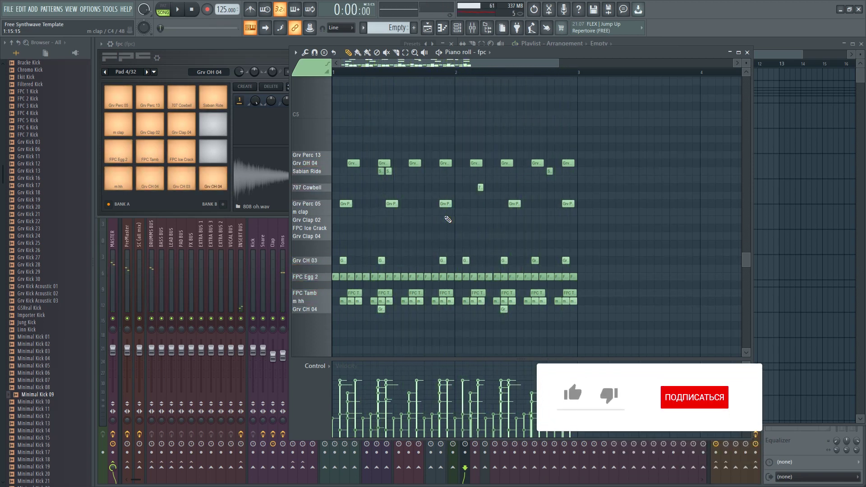
key("ctrl+v")
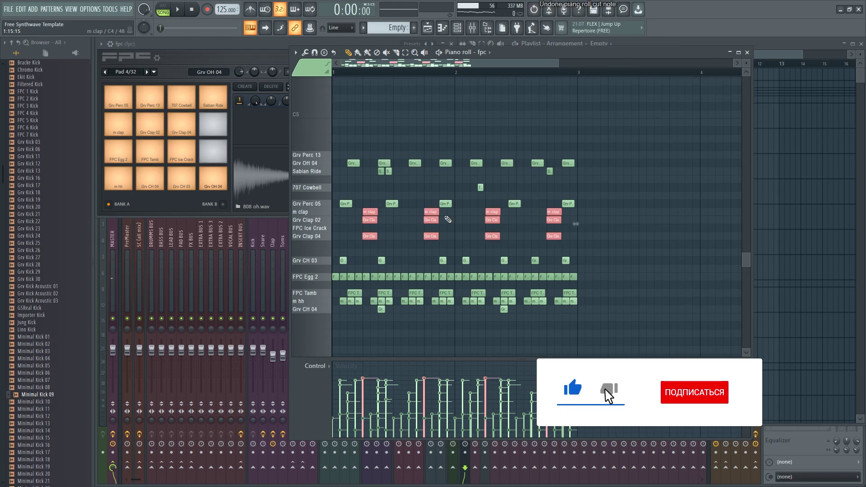
Step: Close the fpc piano roll and the FPC window, and slightly reduce the mixer's height
left_click(747, 53)
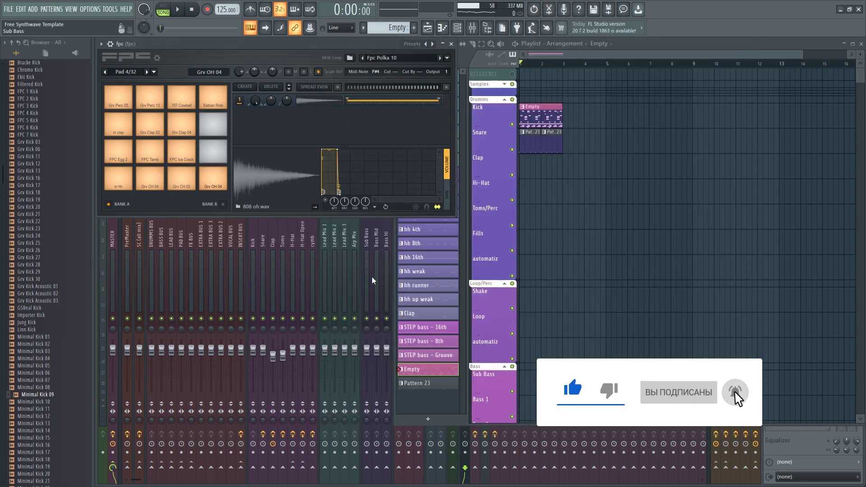
left_click(361, 228)
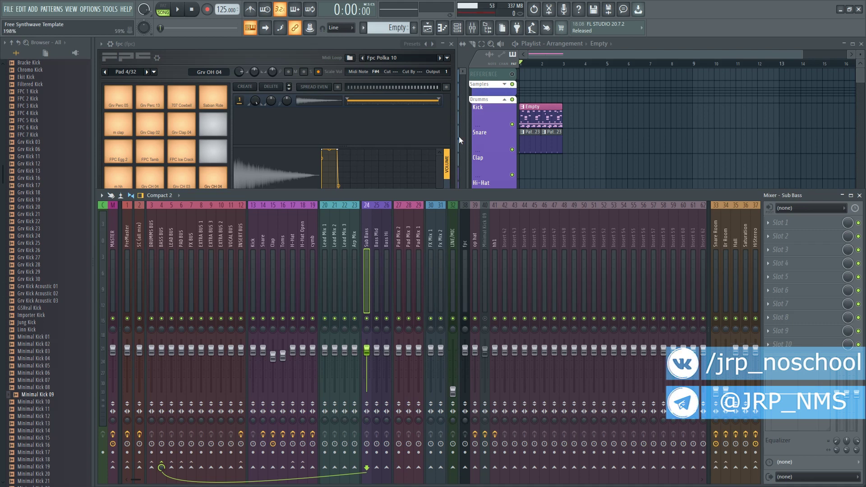
left_click(540, 58)
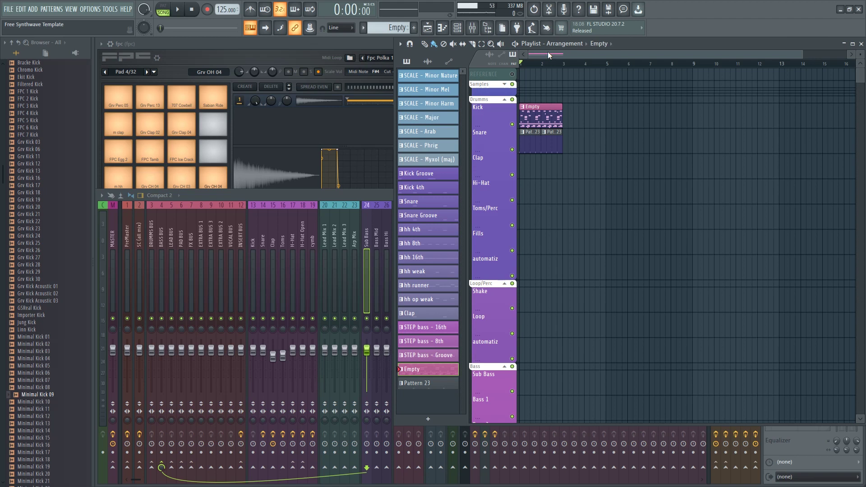
left_click(375, 194)
left_click(355, 44)
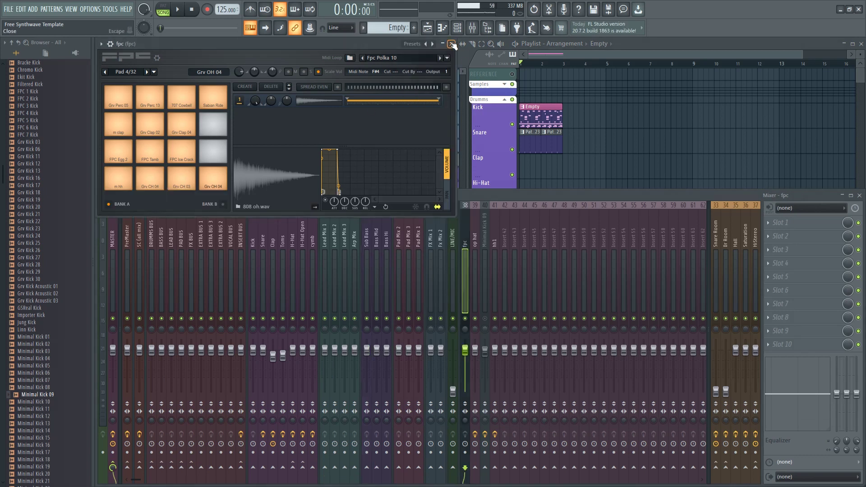
left_click(454, 44)
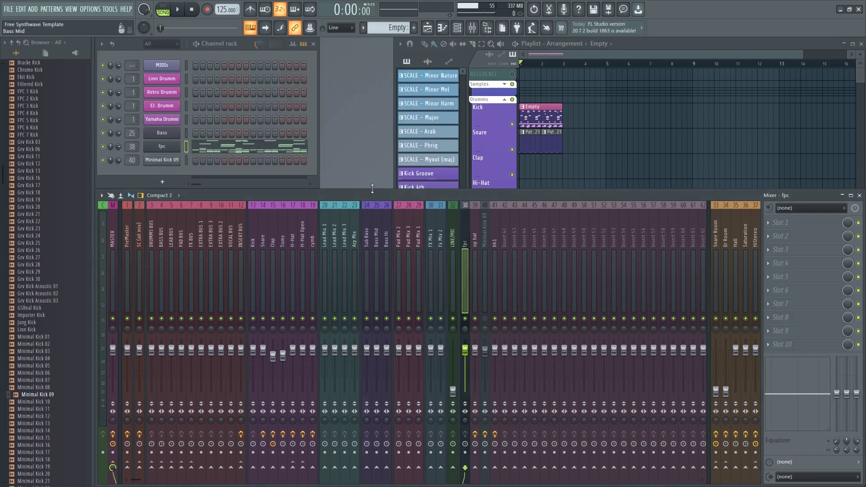
left_click_drag(372, 188, 366, 203)
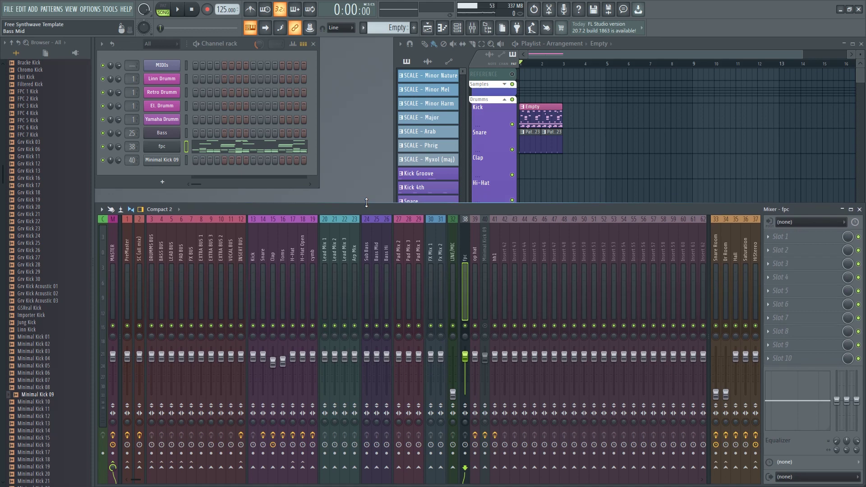